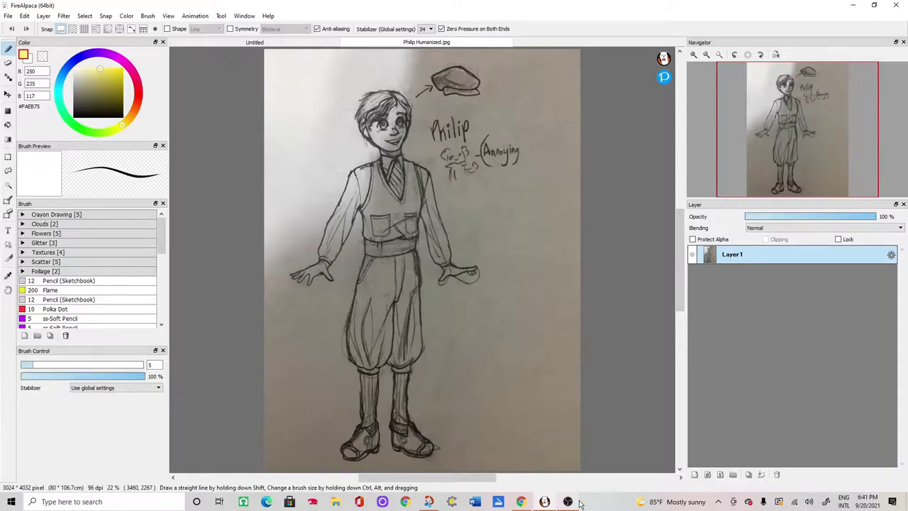
- Switch to Chrome and bring up the 1930s men and boys fashion page with the 1933 boys' clothing advertisement
{"action": "mouse_move", "coordinate": [572, 502]}
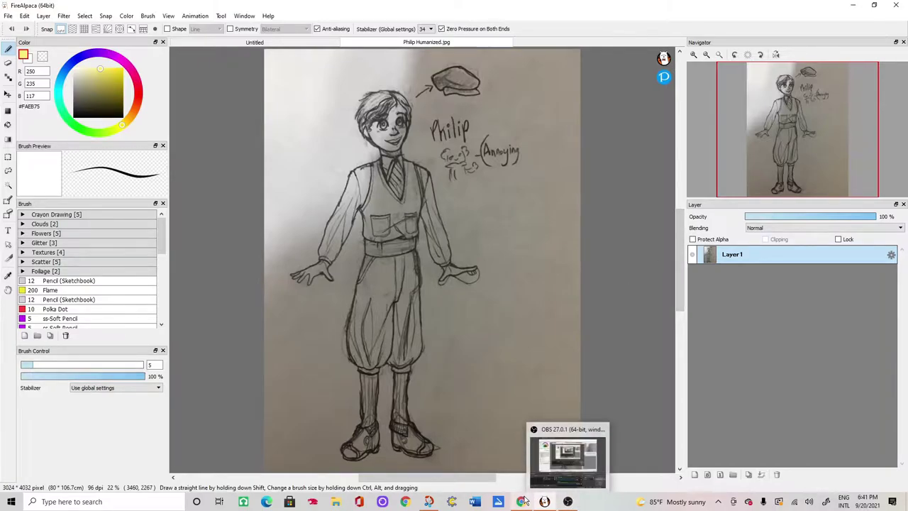
{"action": "mouse_move", "coordinate": [522, 502]}
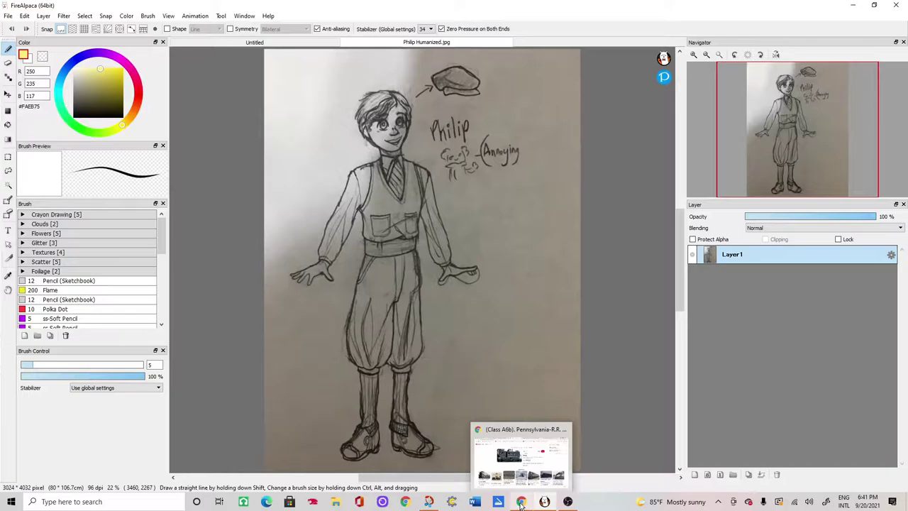
{"action": "left_click", "coordinate": [522, 502]}
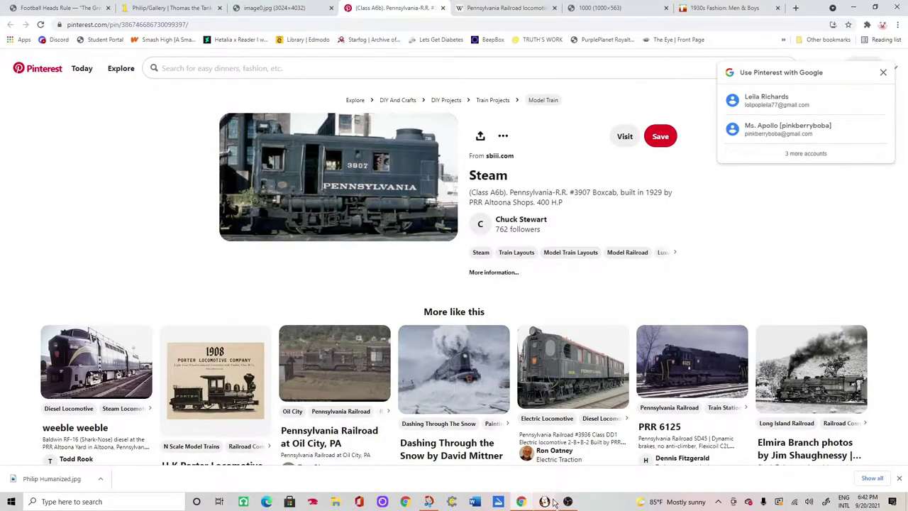
{"action": "mouse_move", "coordinate": [568, 502]}
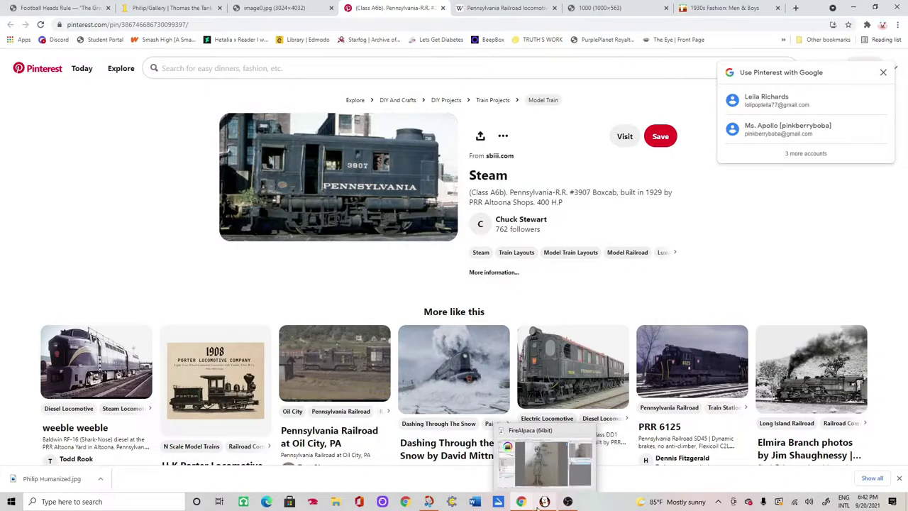
{"action": "mouse_move", "coordinate": [525, 504]}
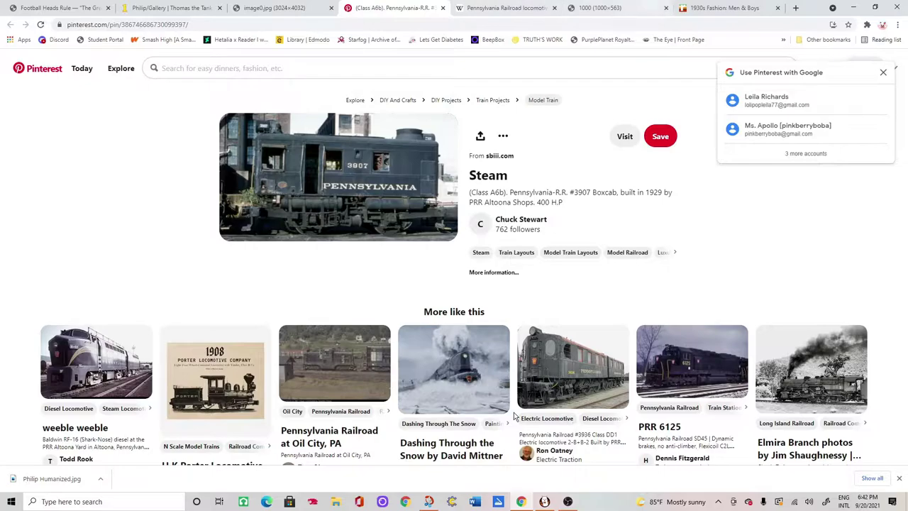
{"action": "left_click", "coordinate": [725, 7]}
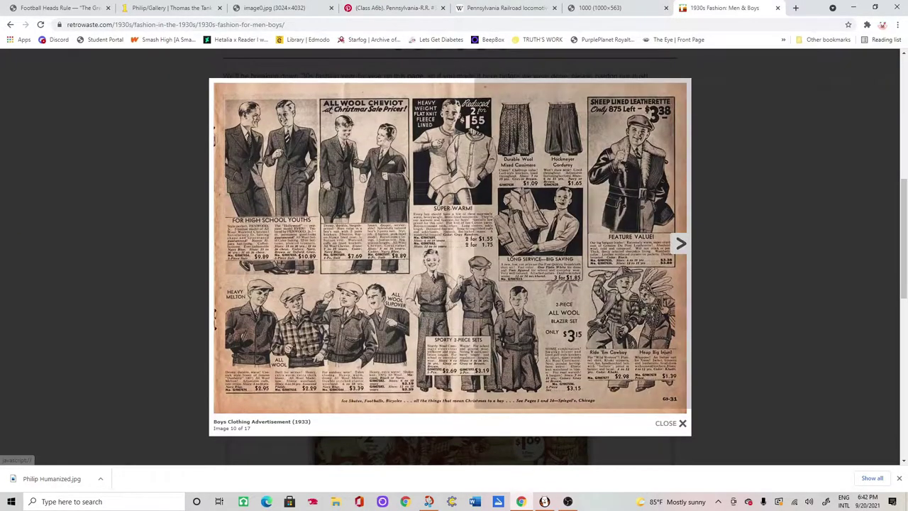
- Try to open the 1933 boys' clothing advertisement in a new browser tab, and close that tab
{"action": "right_click", "coordinate": [520, 225]}
{"action": "key", "text": "Down"}
{"action": "key", "text": "Down"}
{"action": "key", "text": "Up"}
{"action": "key", "text": "Up"}
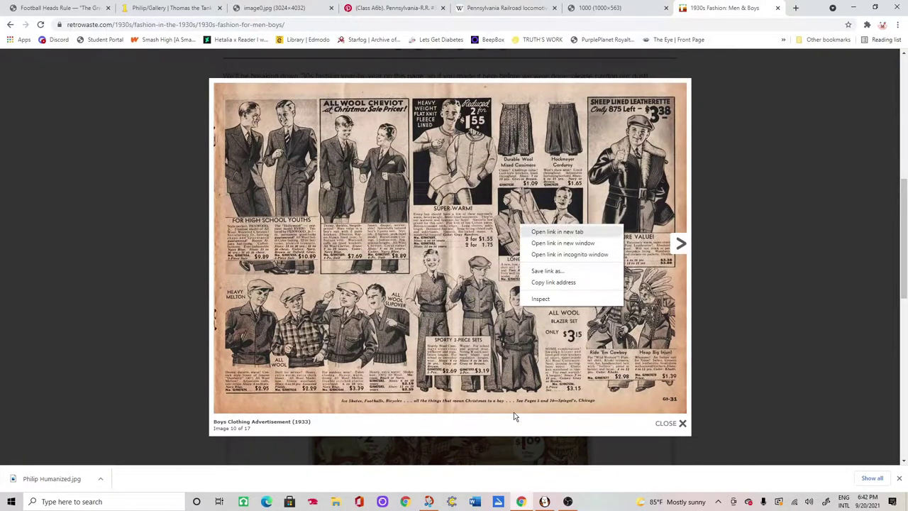
{"action": "key", "text": "Down"}
{"action": "key", "text": "Down"}
{"action": "key", "text": "Up"}
{"action": "key", "text": "Up"}
{"action": "left_click", "coordinate": [546, 232]}
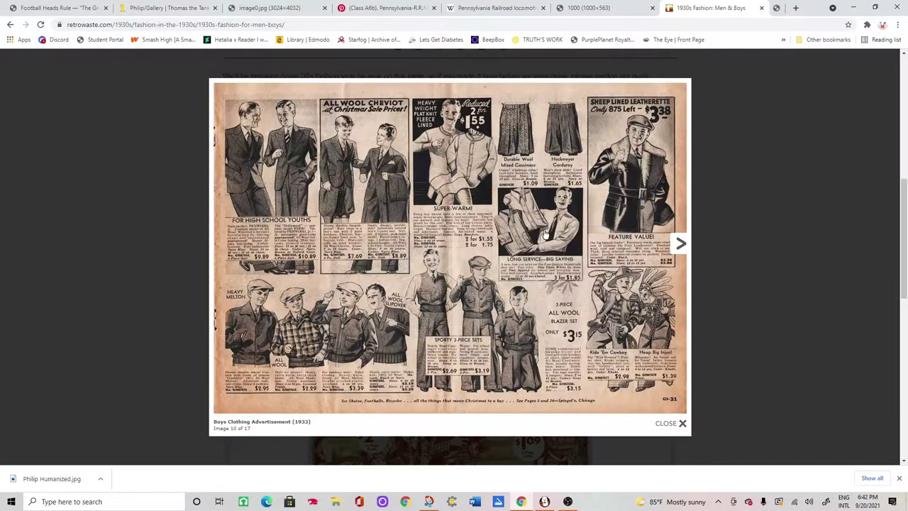
{"action": "left_click", "coordinate": [731, 7]}
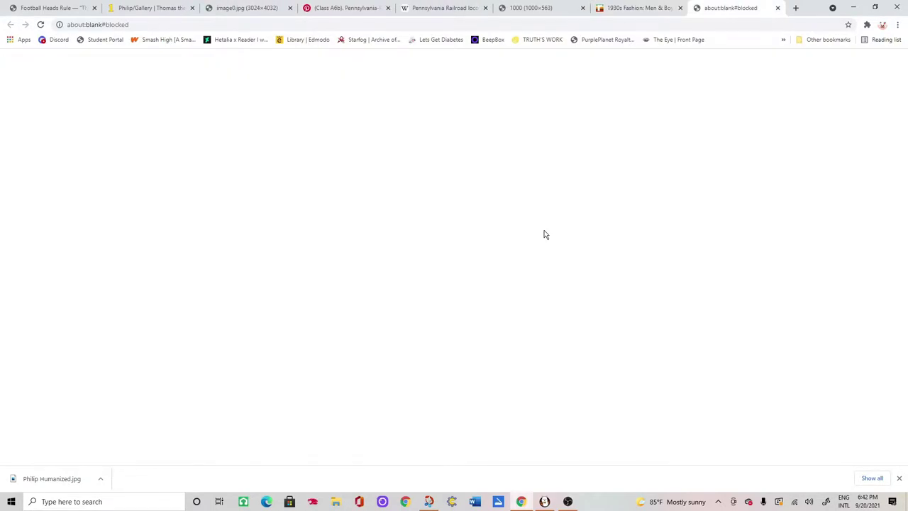
{"action": "key", "text": "ctrl+w"}
- Switch to Snip & Sketch and capture a rectangular snip of the whole boys' clothing advertisement
{"action": "left_click", "coordinate": [429, 502]}
{"action": "left_click", "coordinate": [21, 24]}
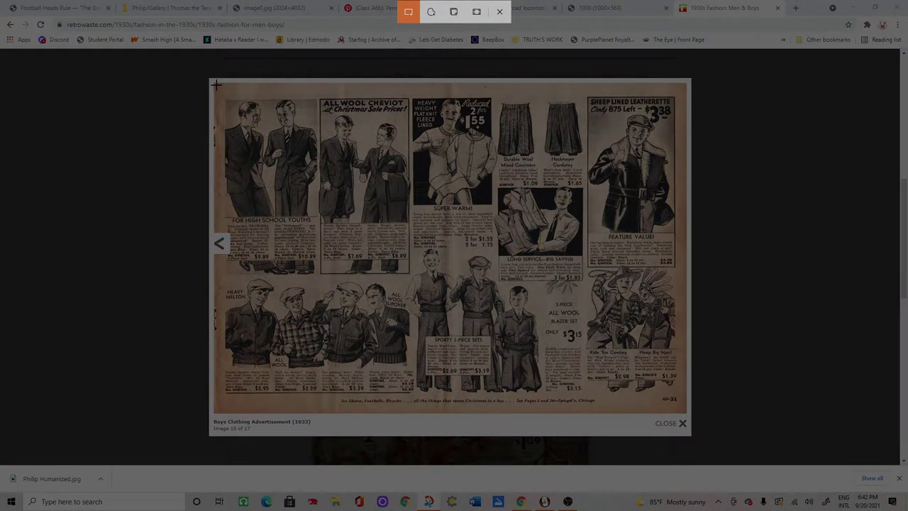
{"action": "left_click_drag", "start_coordinate": [217, 85], "coordinate": [692, 418]}
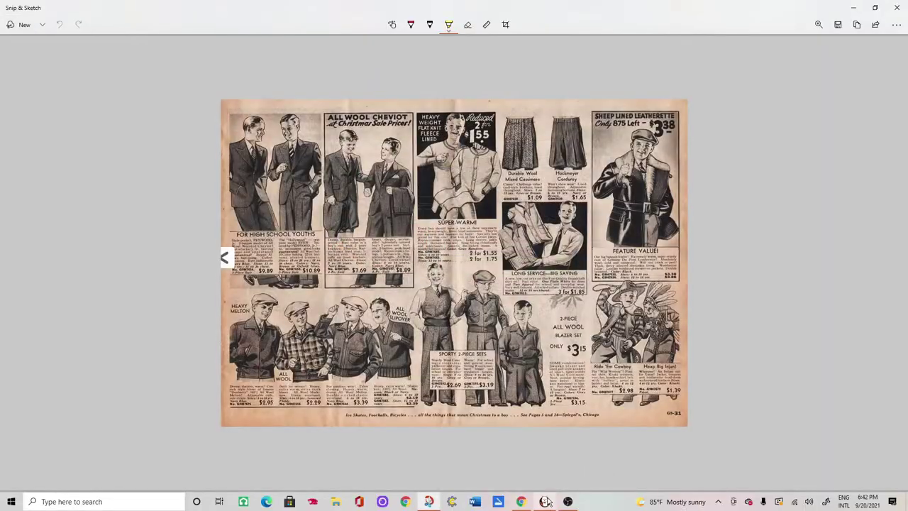
- Switch to FireAlpaca and create a new canvas from the captured clothing advertisement on the clipboard
{"action": "left_click", "coordinate": [544, 502]}
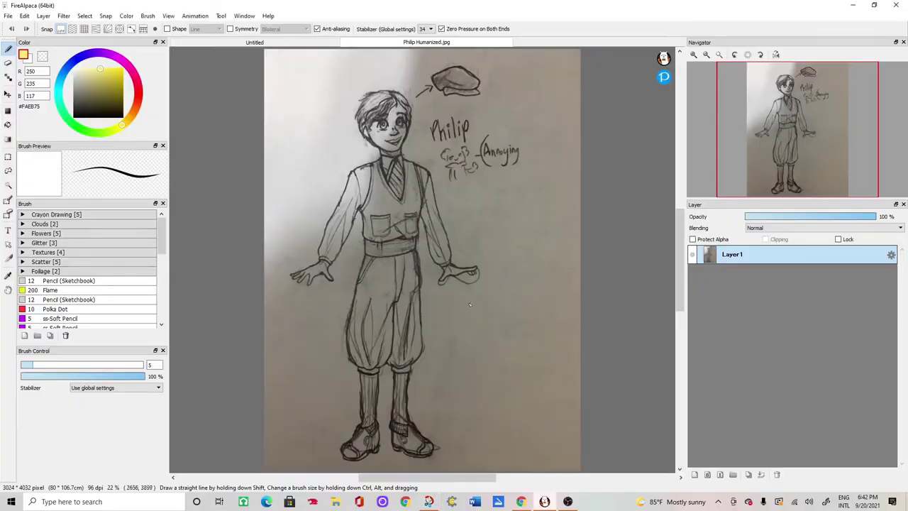
{"action": "left_click", "coordinate": [7, 17]}
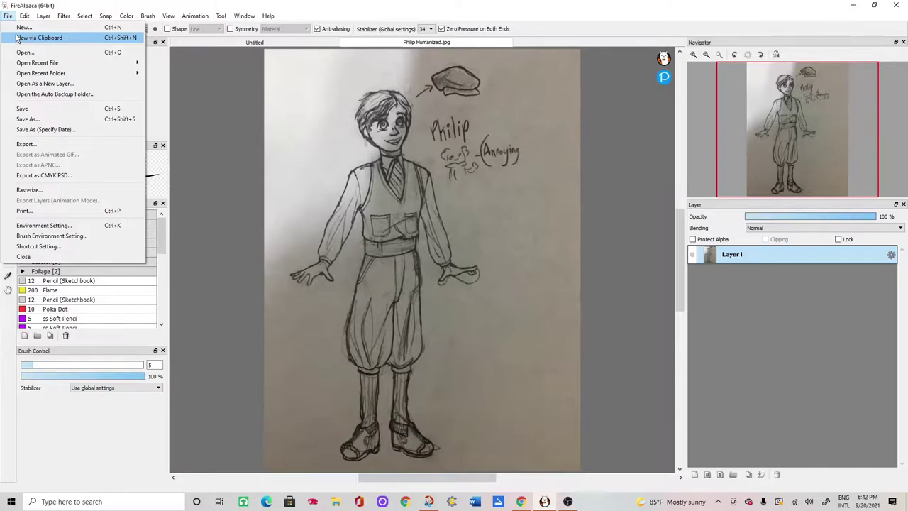
{"action": "left_click", "coordinate": [18, 38]}
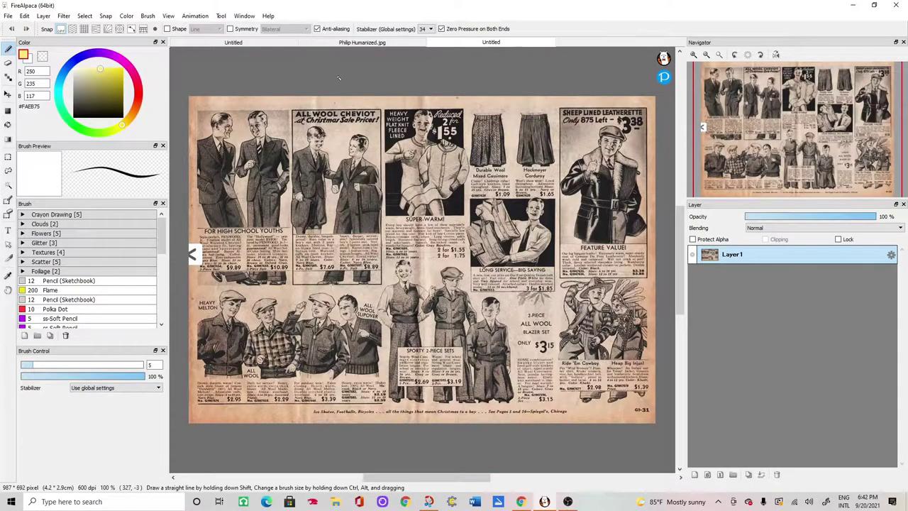
- Look through the open reference pages in Chrome, and return to FireAlpaca to view the clothing advertisement and the Philip Humanized.jpg sketch
{"action": "left_click", "coordinate": [395, 40]}
{"action": "left_click", "coordinate": [523, 502]}
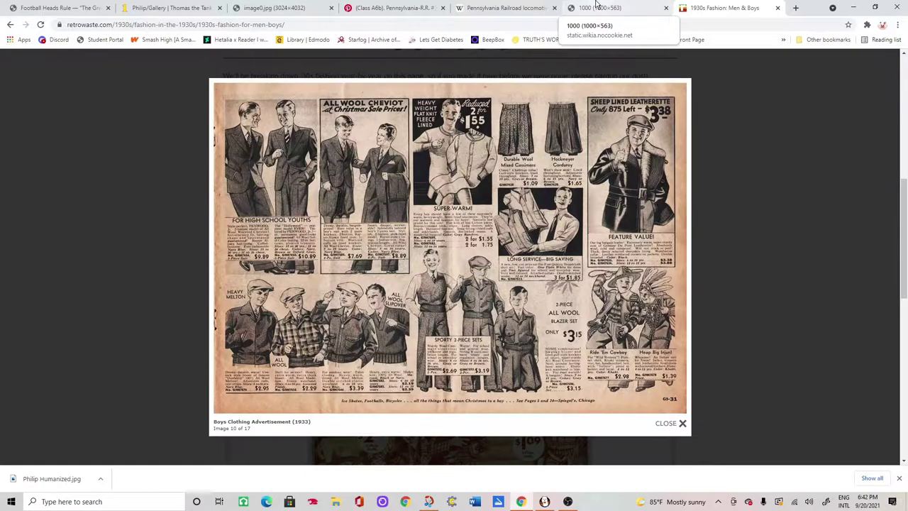
{"action": "left_click", "coordinate": [596, 6]}
{"action": "left_click", "coordinate": [504, 7]}
{"action": "left_click", "coordinate": [399, 6]}
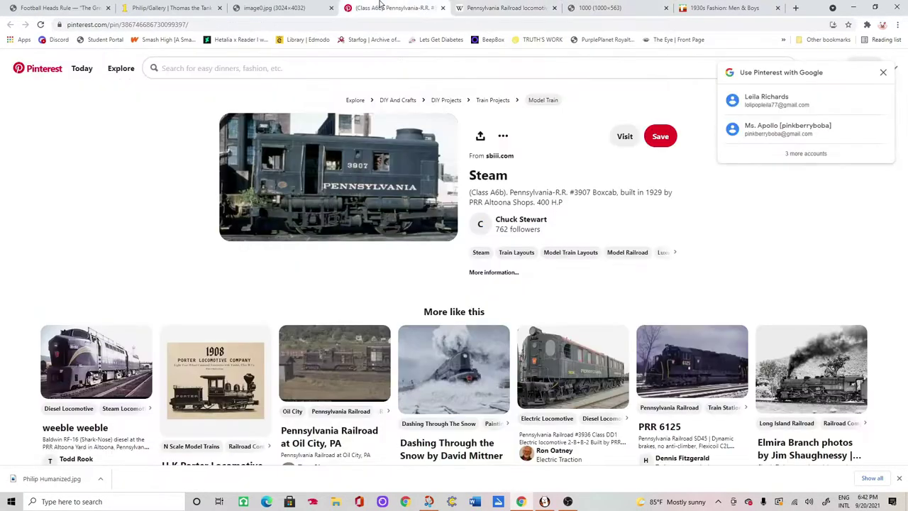
{"action": "left_click", "coordinate": [277, 7]}
{"action": "left_click", "coordinate": [190, 5]}
{"action": "left_click", "coordinate": [720, 8]}
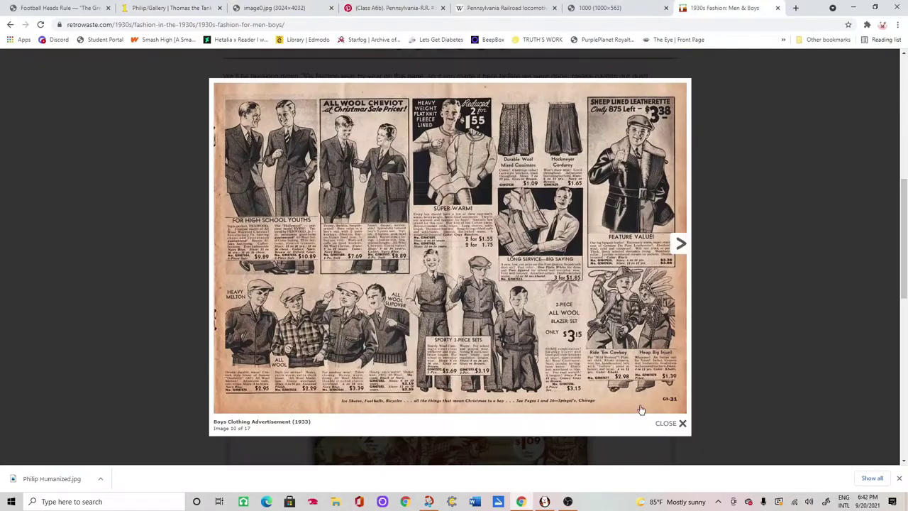
{"action": "left_click", "coordinate": [544, 502]}
{"action": "left_click", "coordinate": [512, 43]}
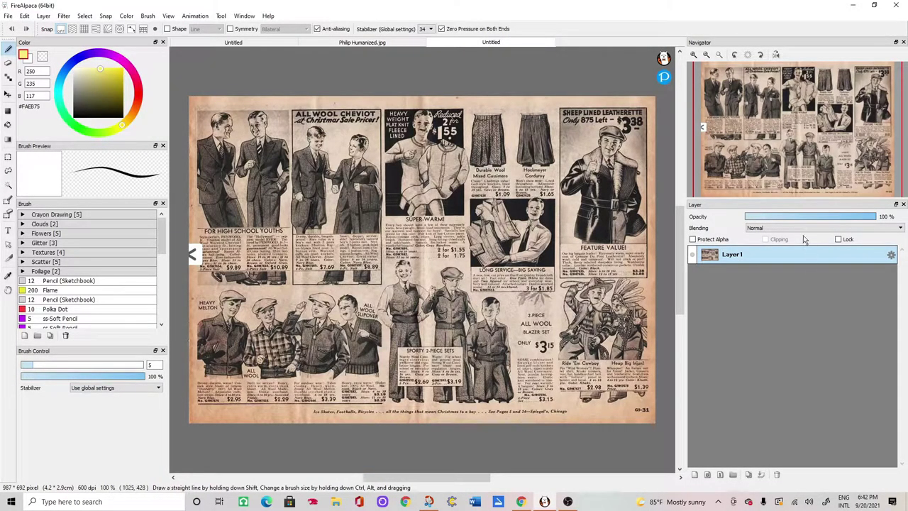
{"action": "left_click", "coordinate": [388, 44]}
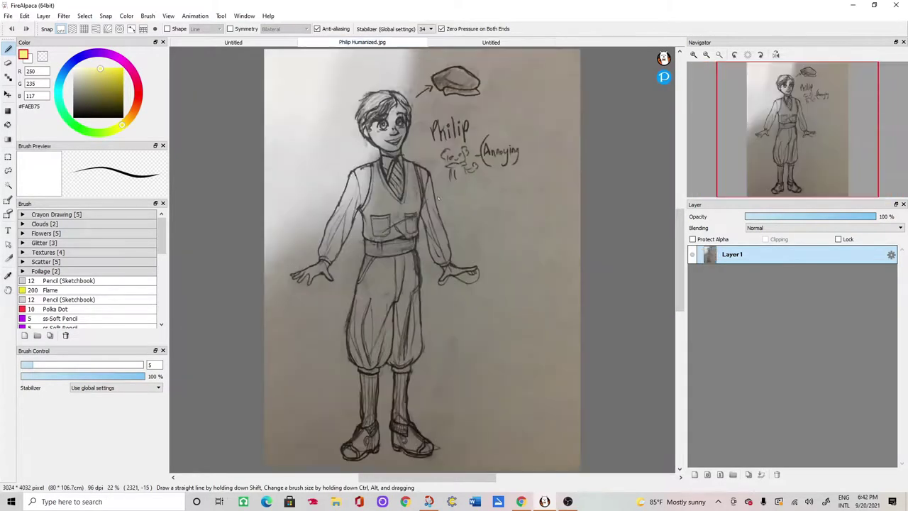
- Switch to Chrome and page back through the fashion gallery to the Men's Boots Advertisement (1937)
{"action": "left_click", "coordinate": [527, 503]}
{"action": "left_click", "coordinate": [223, 254]}
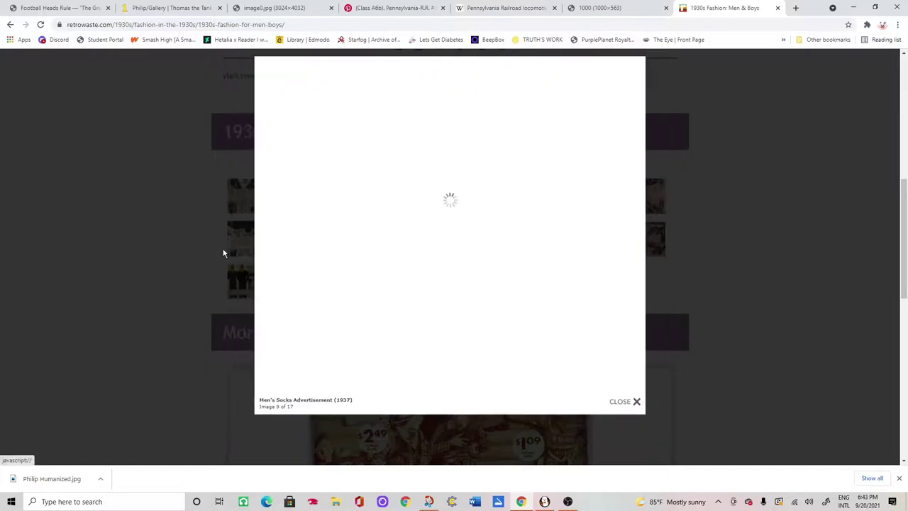
{"action": "left_click", "coordinate": [330, 246]}
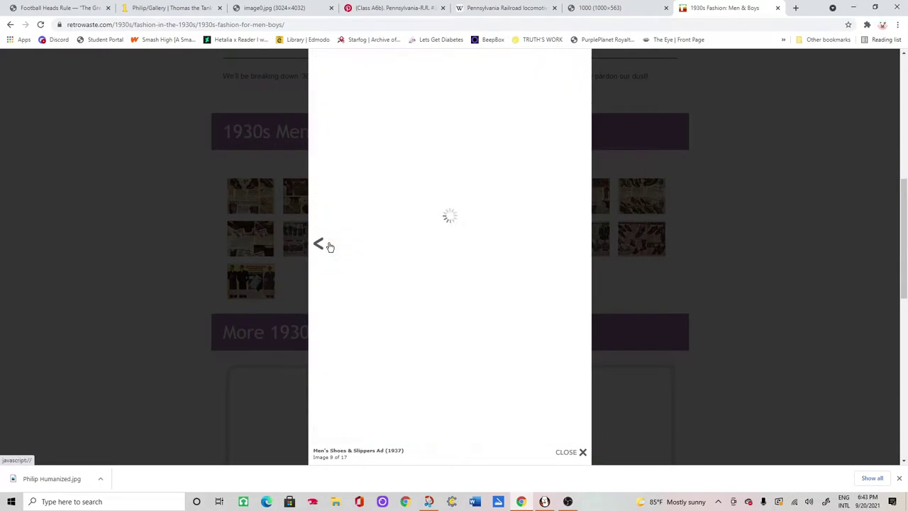
{"action": "left_click", "coordinate": [328, 245]}
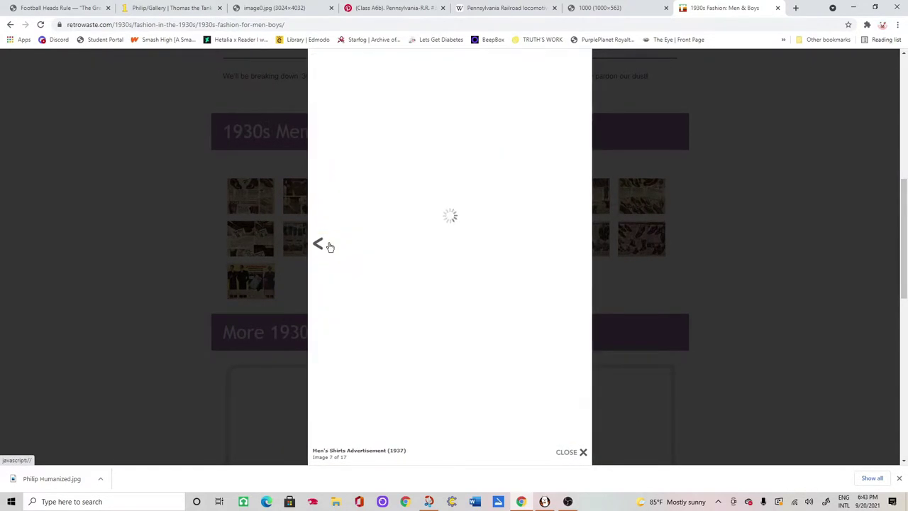
{"action": "left_click", "coordinate": [328, 246]}
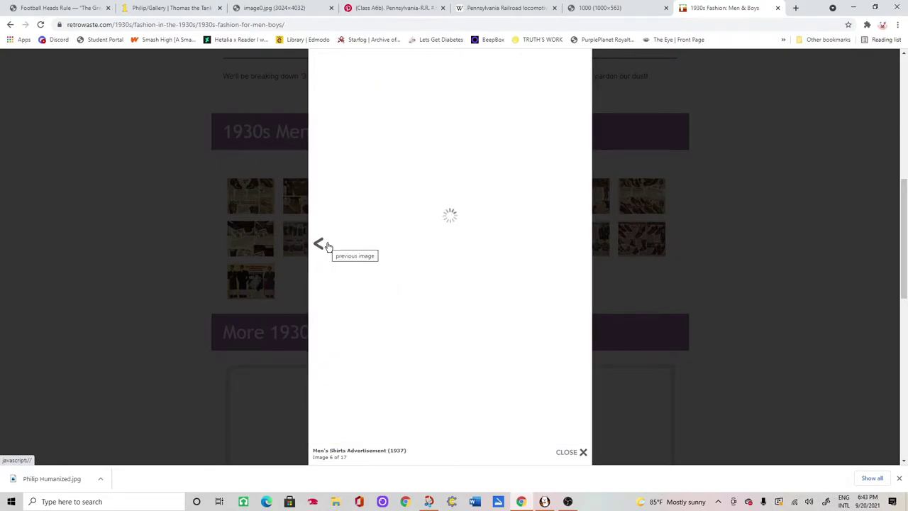
{"action": "left_click", "coordinate": [325, 247]}
{"action": "left_click", "coordinate": [322, 247]}
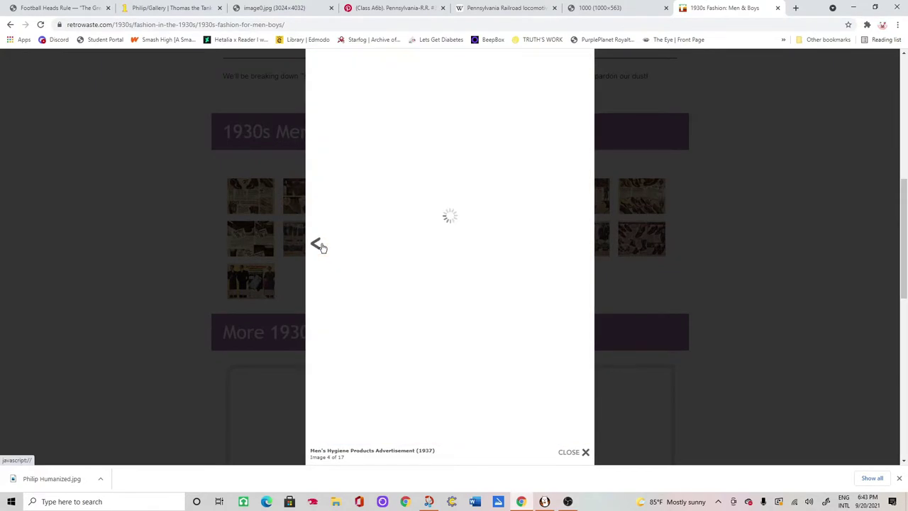
{"action": "left_click", "coordinate": [320, 246]}
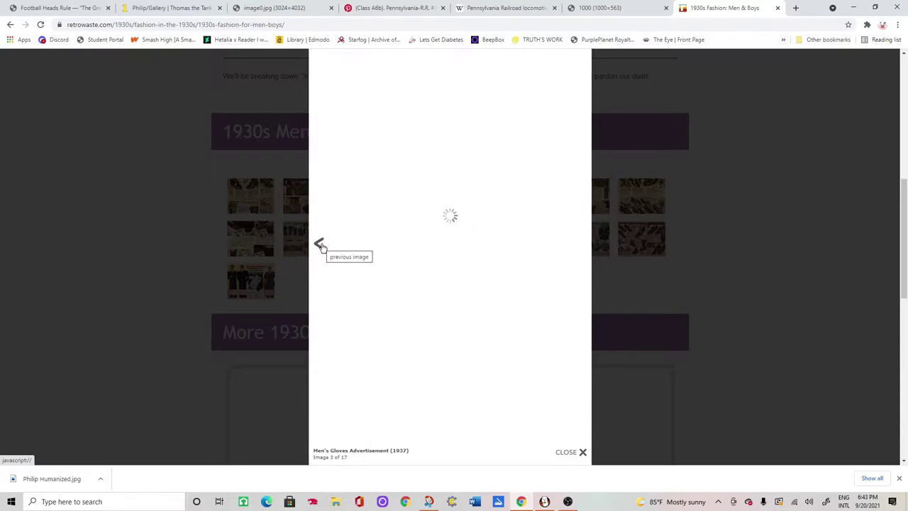
{"action": "left_click", "coordinate": [320, 246]}
{"action": "left_click", "coordinate": [320, 246]}
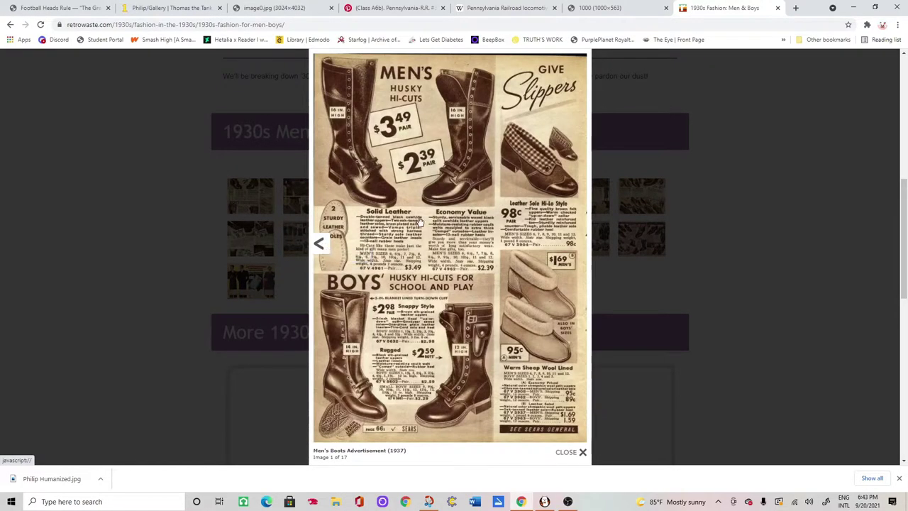
- Capture a rectangular snip of the whole men's boots advertisement with Snip & Sketch
{"action": "right_click", "coordinate": [421, 219]}
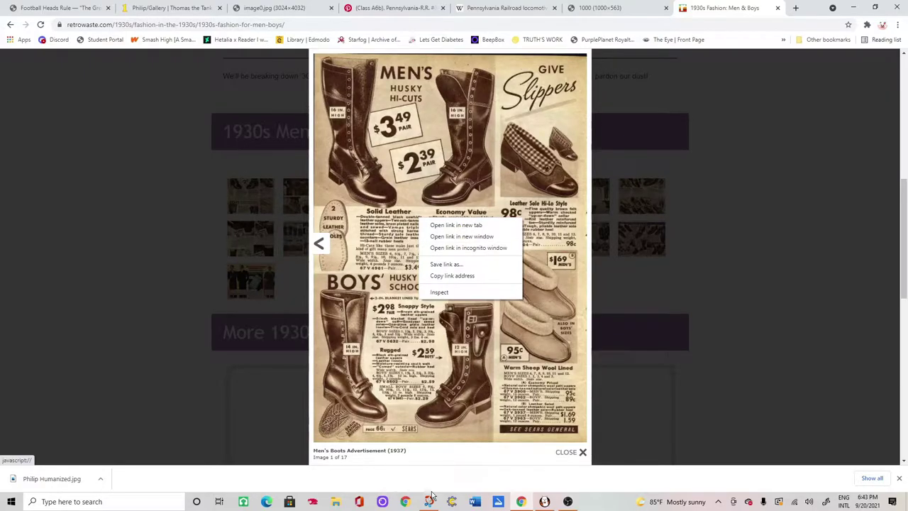
{"action": "left_click", "coordinate": [430, 499]}
{"action": "left_click", "coordinate": [15, 28]}
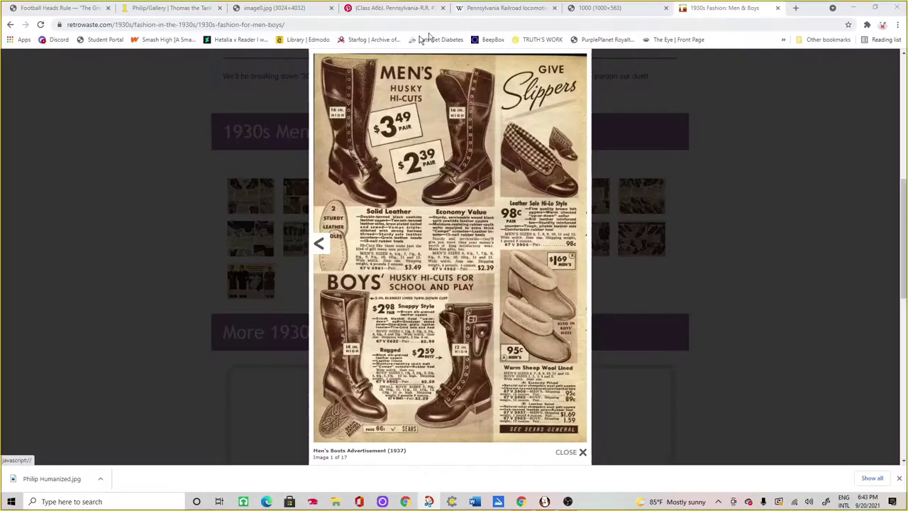
{"action": "mouse_move", "coordinate": [320, 59]}
{"action": "left_mouse_down"}
{"action": "mouse_move", "coordinate": [403, 156]}
{"action": "mouse_move", "coordinate": [587, 444]}
{"action": "left_mouse_up"}
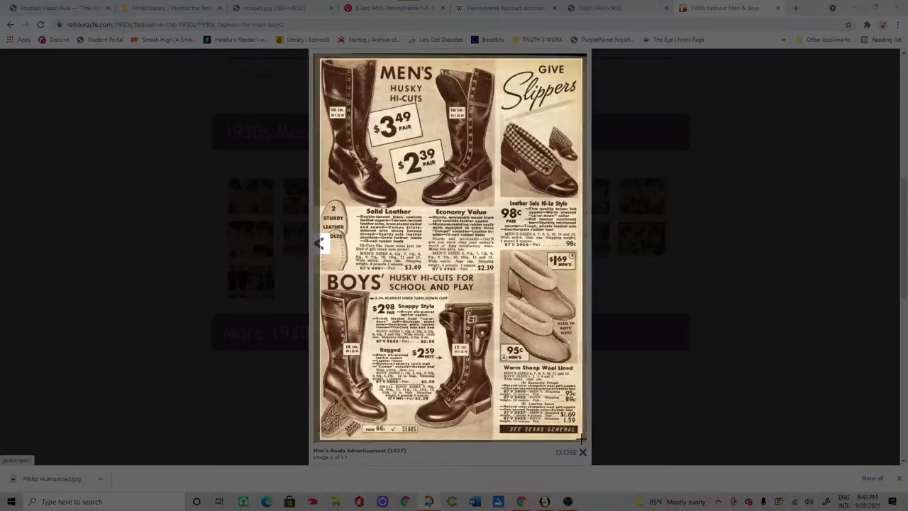
- Switch to FireAlpaca and create another new canvas from the captured boots advertisement on the clipboard
{"action": "left_click", "coordinate": [552, 502]}
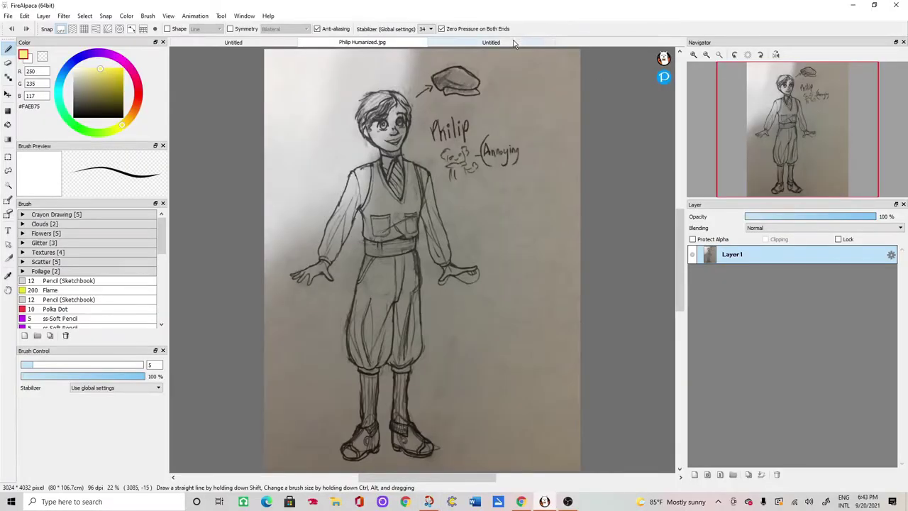
{"action": "left_click", "coordinate": [515, 43]}
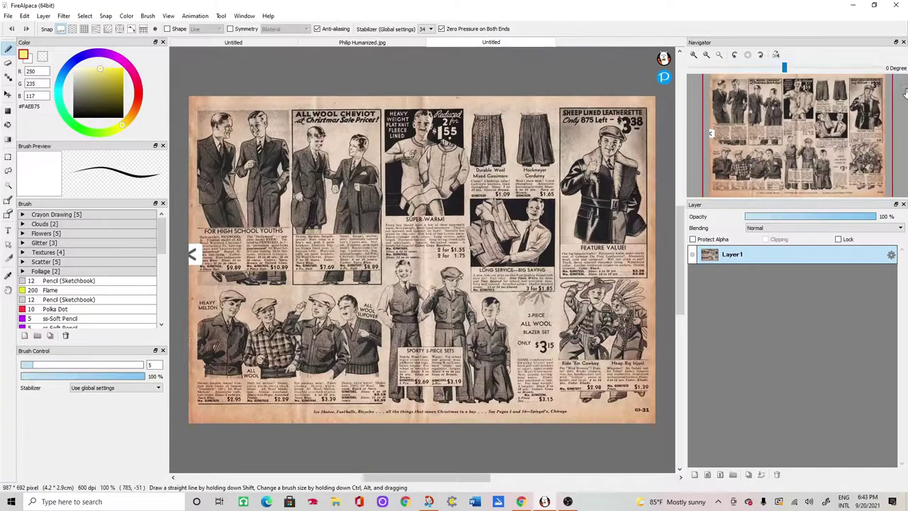
{"action": "left_click", "coordinate": [8, 16]}
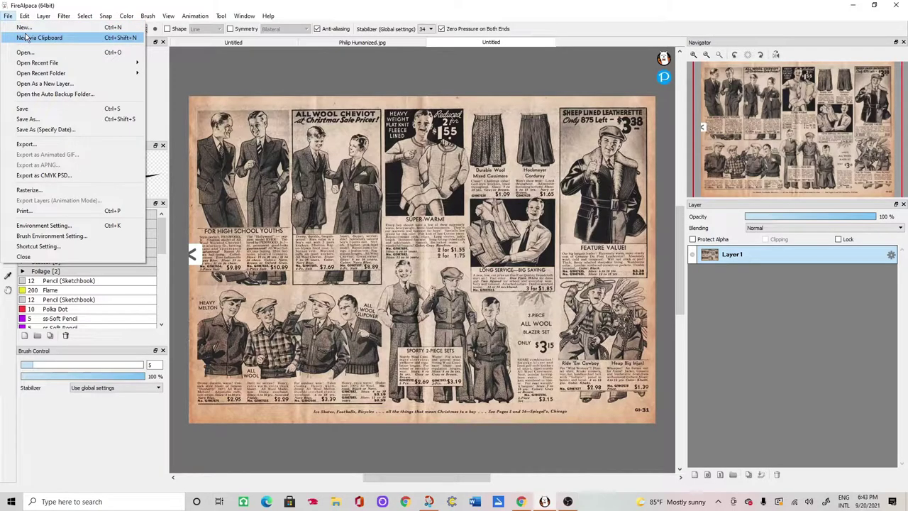
{"action": "left_click", "coordinate": [26, 36]}
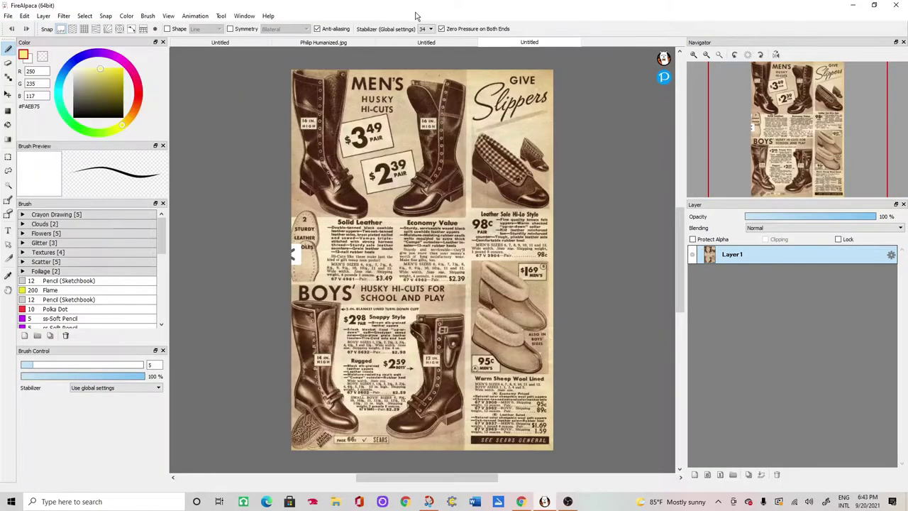
- Examine the vest, cap and trousers of the Sporty 2-Piece Sets figures up close in the boys' clothing advertisement
{"action": "left_click", "coordinate": [426, 42]}
{"action": "scroll", "coordinate": [446, 345], "scroll_direction": "up", "scroll_amount": 4}
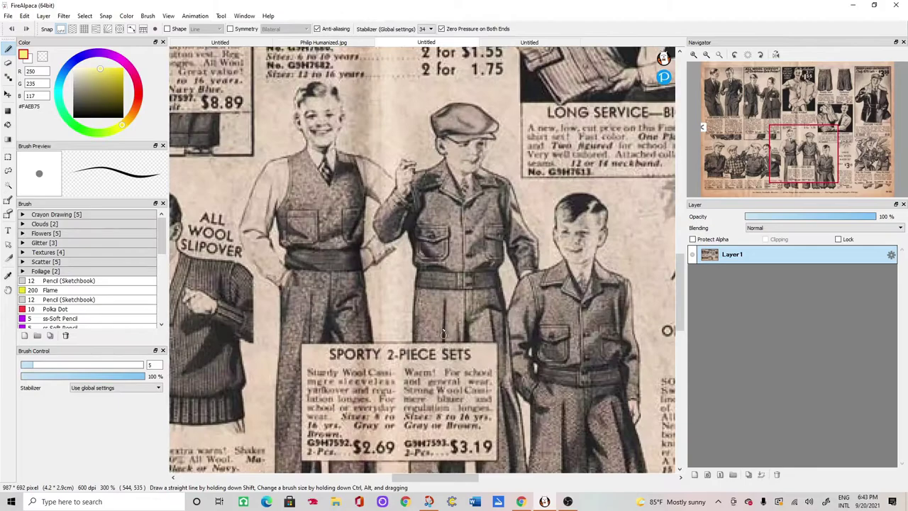
{"action": "scroll", "coordinate": [325, 197], "scroll_direction": "down", "scroll_amount": 1}
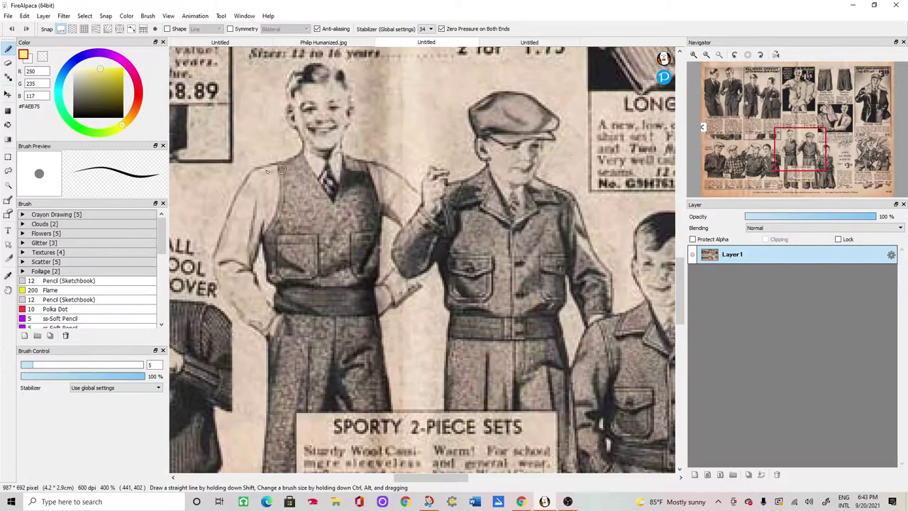
- Circle the figure in the sleeveless vest in yellow on the boys' clothing advertisement
{"action": "scroll", "coordinate": [321, 180], "scroll_direction": "up", "scroll_amount": 1}
{"action": "mouse_move", "coordinate": [339, 149]}
{"action": "left_mouse_down"}
{"action": "mouse_move", "coordinate": [250, 167]}
{"action": "mouse_move", "coordinate": [211, 273]}
{"action": "mouse_move", "coordinate": [258, 339]}
{"action": "mouse_move", "coordinate": [461, 294]}
{"action": "mouse_move", "coordinate": [424, 161]}
{"action": "mouse_move", "coordinate": [320, 152]}
{"action": "mouse_move", "coordinate": [288, 164]}
{"action": "left_mouse_up"}
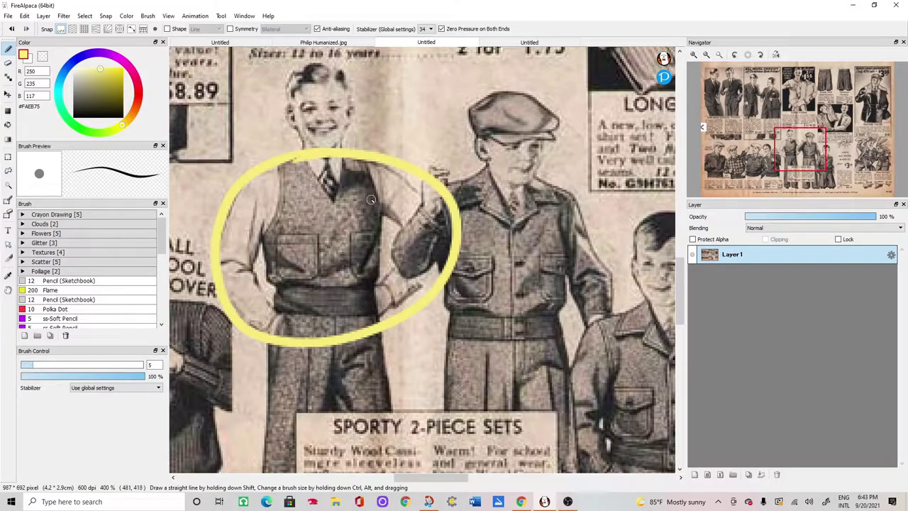
{"action": "scroll", "coordinate": [370, 199], "scroll_direction": "down", "scroll_amount": 2}
{"action": "scroll", "coordinate": [368, 263], "scroll_direction": "down", "scroll_amount": 2}
- Circle the Hockmeyer Corduroy knickers in yellow on the boys' clothing advertisement
{"action": "left_click", "coordinate": [496, 42]}
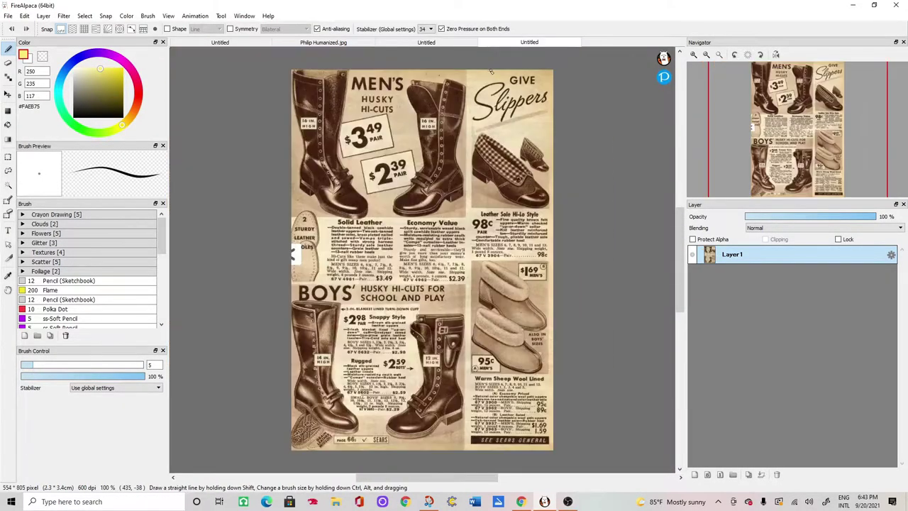
{"action": "left_click", "coordinate": [449, 43]}
{"action": "scroll", "coordinate": [361, 81], "scroll_direction": "up", "scroll_amount": 4}
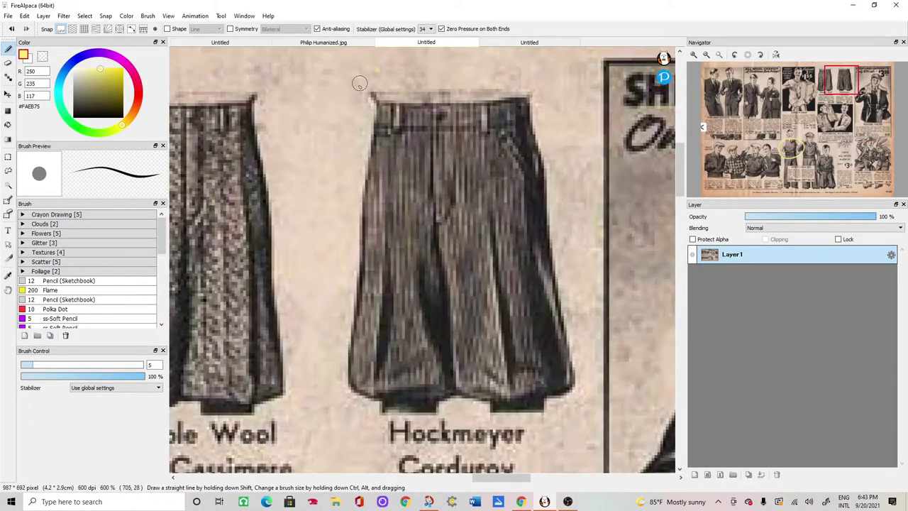
{"action": "left_click_drag", "start_coordinate": [377, 71], "coordinate": [312, 339]}
{"action": "mouse_move", "coordinate": [360, 408]}
{"action": "left_mouse_down"}
{"action": "mouse_move", "coordinate": [544, 398]}
{"action": "mouse_move", "coordinate": [600, 271]}
{"action": "mouse_move", "coordinate": [525, 107]}
{"action": "mouse_move", "coordinate": [422, 86]}
{"action": "mouse_move", "coordinate": [363, 130]}
{"action": "left_mouse_up"}
{"action": "scroll", "coordinate": [363, 130], "scroll_direction": "down", "scroll_amount": 4}
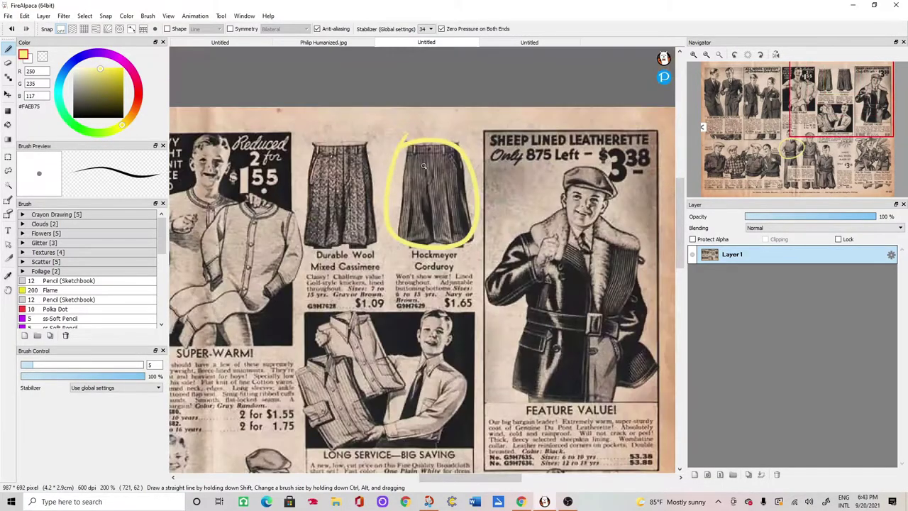
{"action": "scroll", "coordinate": [281, 353], "scroll_direction": "up", "scroll_amount": 1}
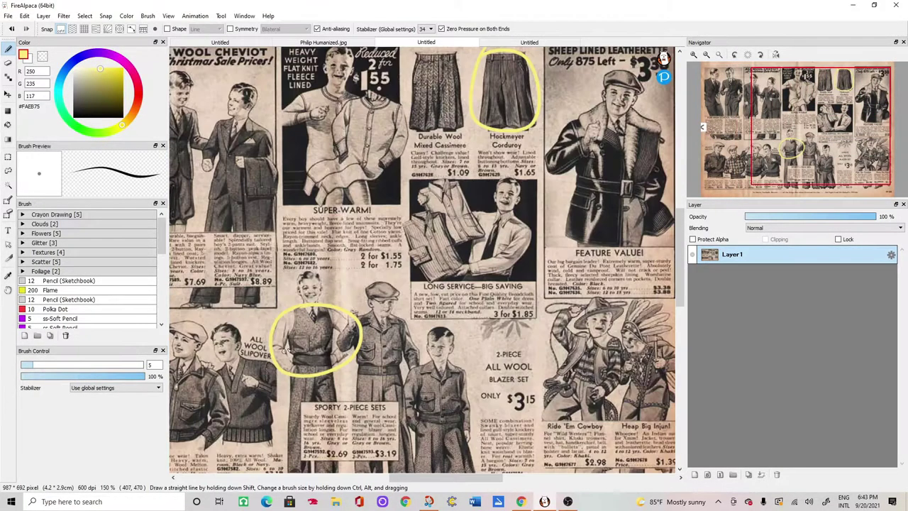
- Circle the checked-collar slippers in yellow on the boots advertisement and return to the clothing advertisement
{"action": "left_click", "coordinate": [518, 43]}
{"action": "scroll", "coordinate": [431, 190], "scroll_direction": "up", "scroll_amount": 2}
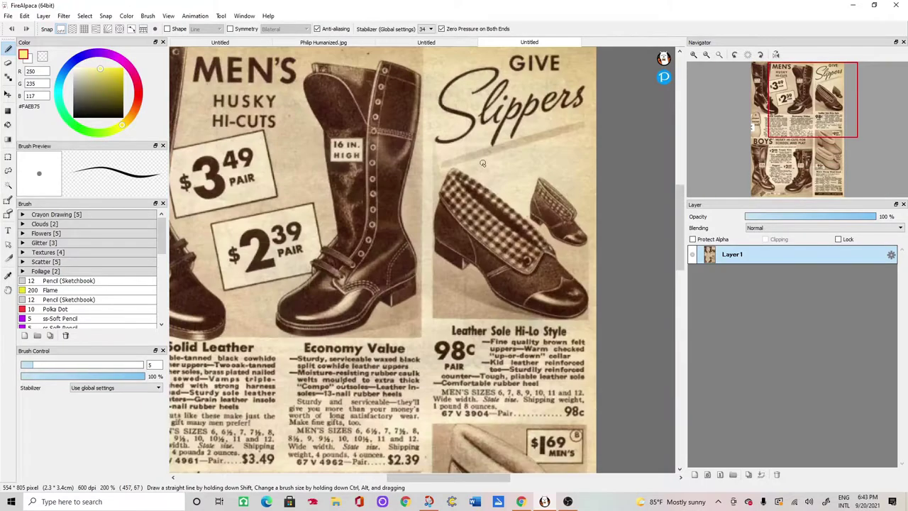
{"action": "left_click_drag", "start_coordinate": [506, 346], "coordinate": [605, 266]}
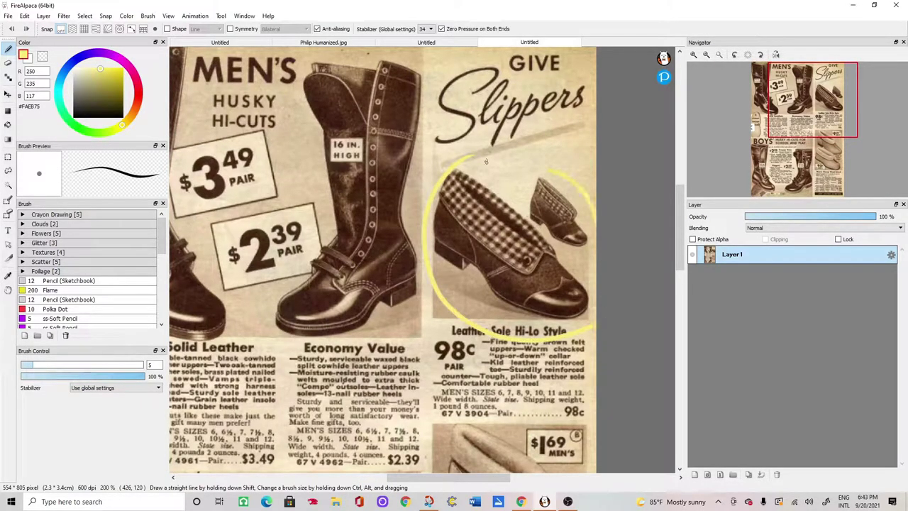
{"action": "left_click", "coordinate": [426, 42]}
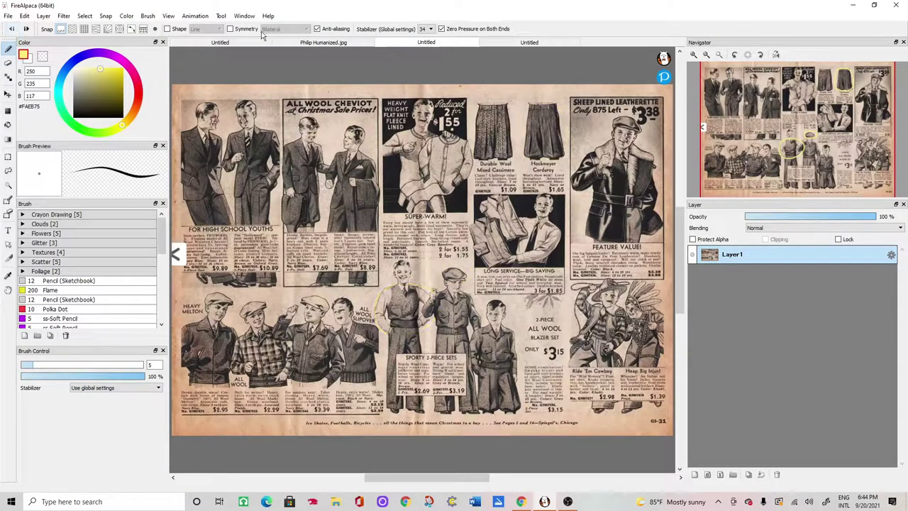
- Sample the yellow of the band below the engine's window in the train picture and return to Philip Humanized.jpg
{"action": "left_click", "coordinate": [344, 42]}
{"action": "scroll", "coordinate": [410, 200], "scroll_direction": "down", "scroll_amount": 3}
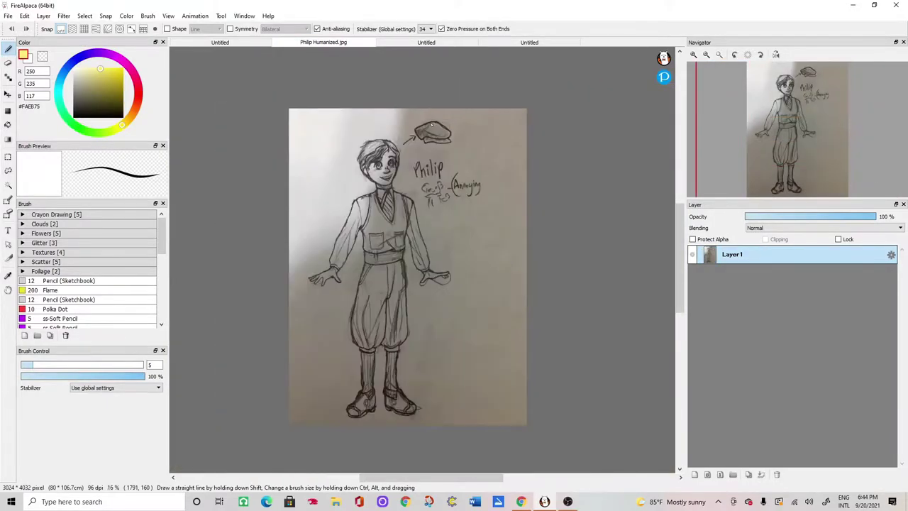
{"action": "scroll", "coordinate": [411, 200], "scroll_direction": "down", "scroll_amount": 1}
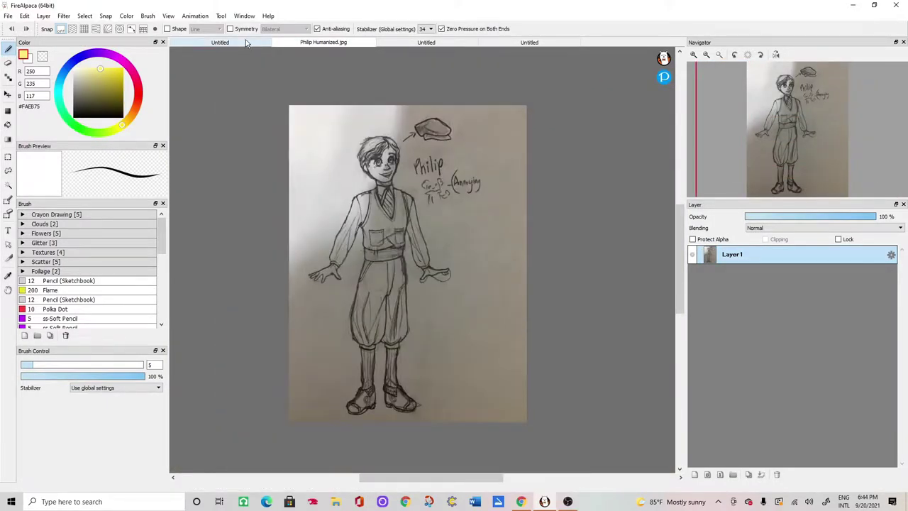
{"action": "left_click", "coordinate": [246, 43]}
{"action": "left_click", "coordinate": [8, 276]}
{"action": "scroll", "coordinate": [340, 224], "scroll_direction": "up", "scroll_amount": 3}
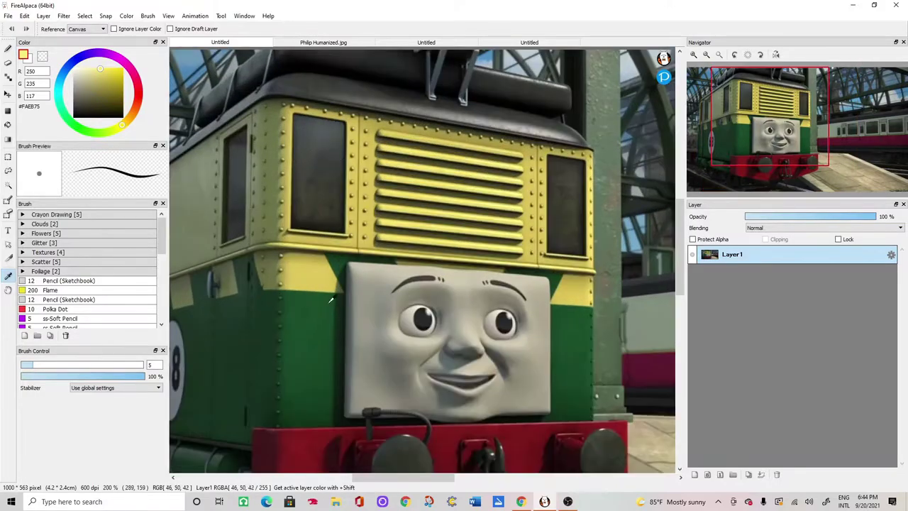
{"action": "left_click", "coordinate": [317, 157]}
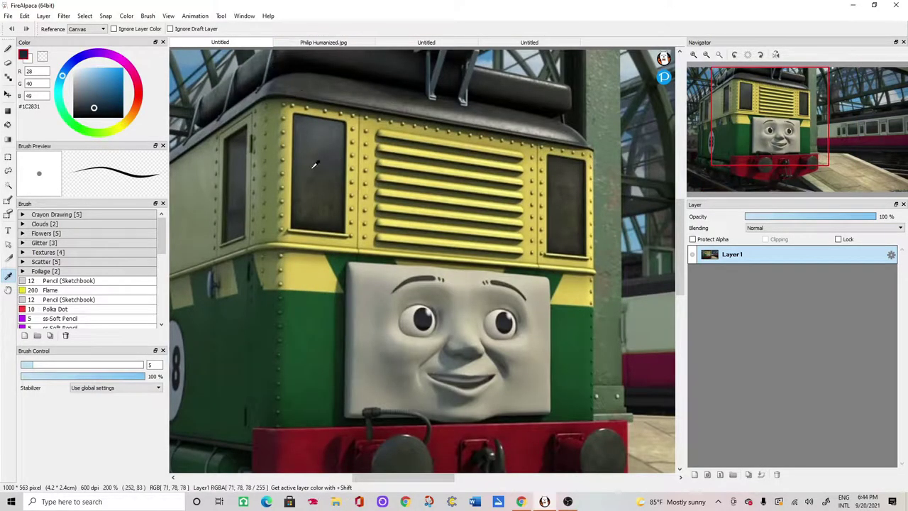
{"action": "left_click", "coordinate": [320, 268]}
{"action": "left_click", "coordinate": [320, 42]}
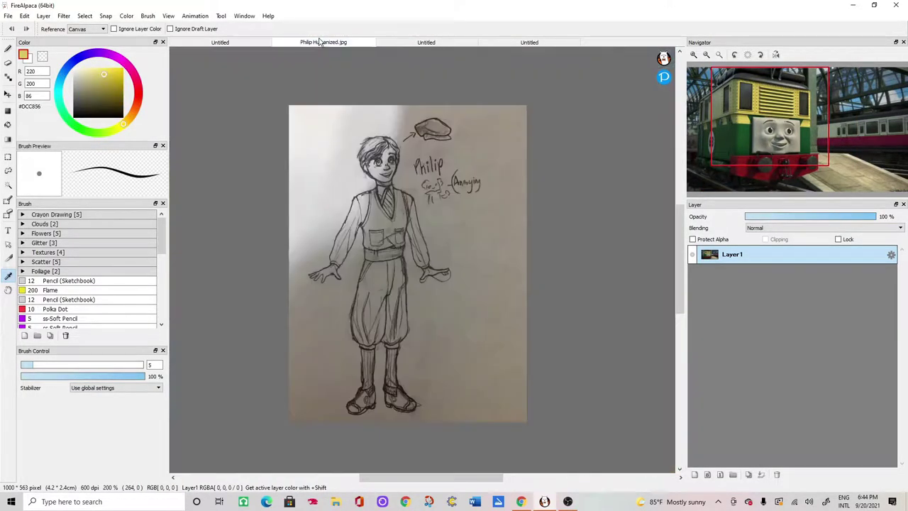
- Set the shape fill tool to an ellipse for drawing round colour swatches on Philip Humanized.jpg
{"action": "left_click", "coordinate": [8, 111]}
{"action": "left_click", "coordinate": [65, 30]}
{"action": "left_click", "coordinate": [62, 47]}
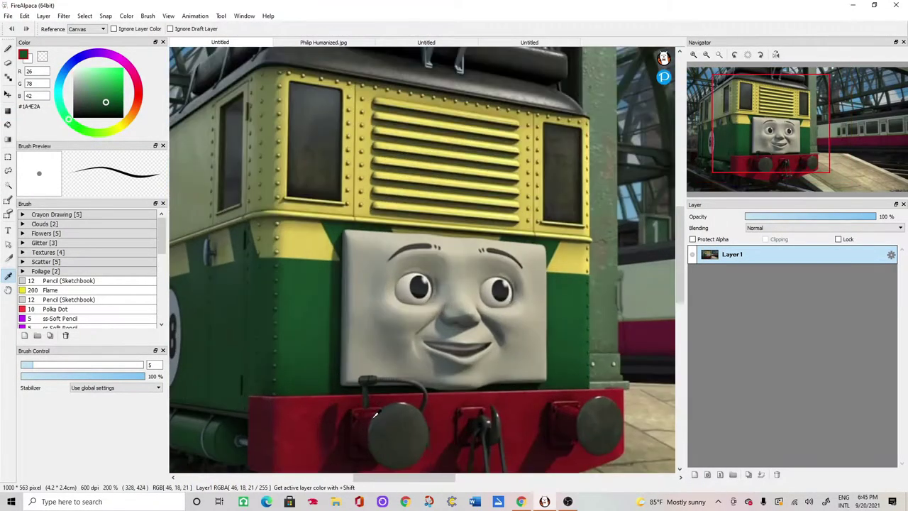
- Sample the dark red of the engine's buffer beam and fill a round swatch with it beside the sketched character
{"action": "left_click", "coordinate": [337, 417]}
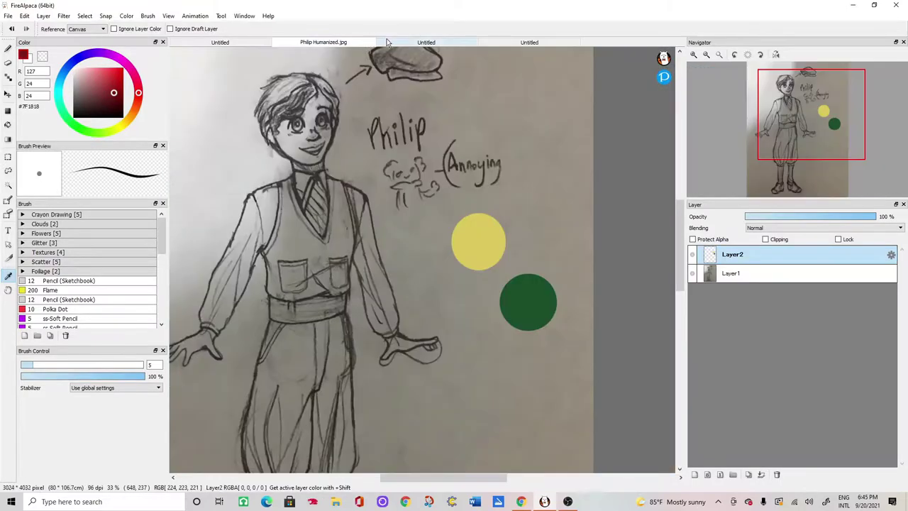
{"action": "left_click", "coordinate": [8, 111]}
{"action": "left_click_drag", "start_coordinate": [434, 286], "coordinate": [489, 342]}
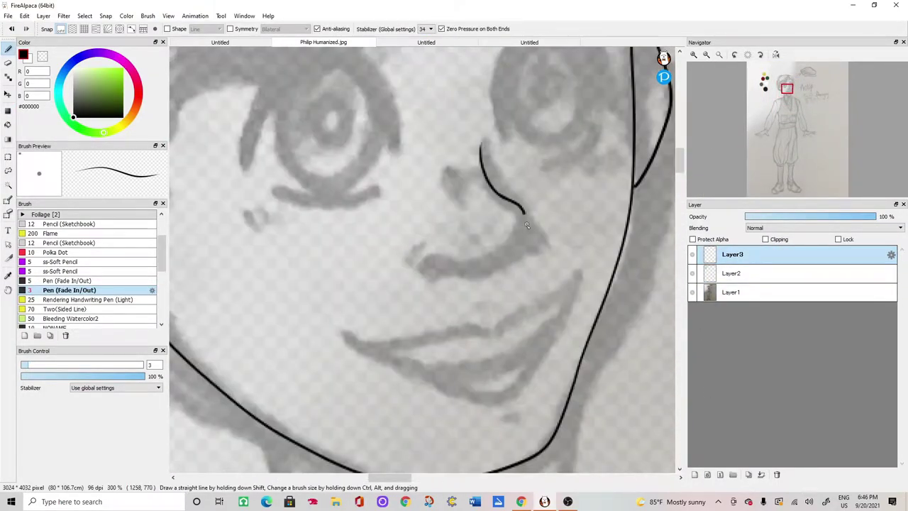
- Ink the lower curve of the nose, the nostrils and the small wing marks on Layer3 with the 3 px pen
{"action": "left_click_drag", "start_coordinate": [528, 225], "coordinate": [458, 268]}
{"action": "left_click_drag", "start_coordinate": [521, 248], "coordinate": [521, 250]}
{"action": "left_click_drag", "start_coordinate": [420, 250], "coordinate": [414, 264]}
{"action": "left_click_drag", "start_coordinate": [536, 230], "coordinate": [544, 238]}
- Ink the smiling mouth's upper line and lower curve over the sketch, redoing the stroke that misses
{"action": "mouse_move", "coordinate": [338, 336]}
{"action": "left_mouse_down"}
{"action": "mouse_move", "coordinate": [497, 331]}
{"action": "mouse_move", "coordinate": [555, 313]}
{"action": "left_mouse_up"}
{"action": "mouse_move", "coordinate": [497, 331]}
{"action": "left_mouse_down"}
{"action": "mouse_move", "coordinate": [523, 311]}
{"action": "mouse_move", "coordinate": [343, 336]}
{"action": "left_mouse_up"}
{"action": "left_click", "coordinate": [11, 30]}
{"action": "mouse_move", "coordinate": [498, 330]}
{"action": "left_mouse_down"}
{"action": "mouse_move", "coordinate": [575, 275]}
{"action": "mouse_move", "coordinate": [502, 391]}
{"action": "left_mouse_up"}
{"action": "left_click_drag", "start_coordinate": [344, 337], "coordinate": [526, 386]}
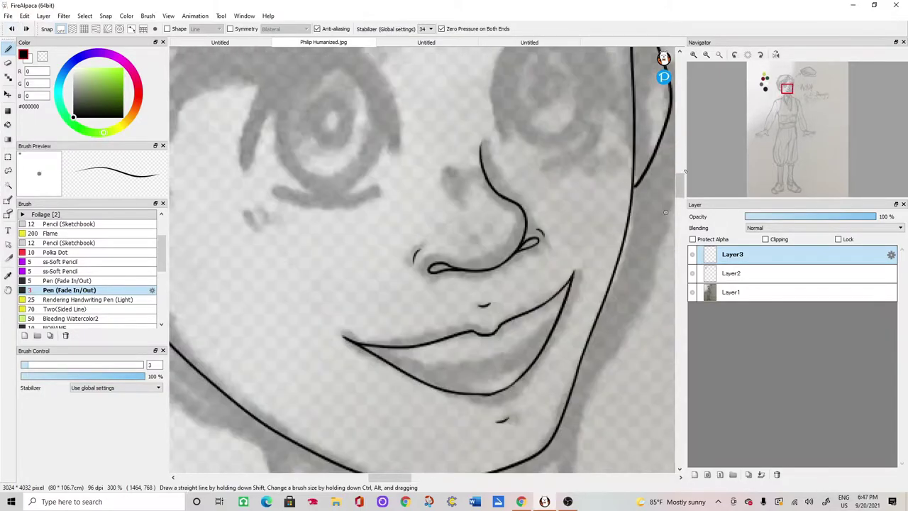
- Ink two short slashes at the inner end of the eyebrow and long strokes along its arch
{"action": "scroll", "coordinate": [298, 114], "scroll_direction": "up", "scroll_amount": 2}
{"action": "left_click_drag", "start_coordinate": [300, 206], "coordinate": [311, 232]}
{"action": "left_click_drag", "start_coordinate": [284, 222], "coordinate": [297, 237]}
{"action": "left_click_drag", "start_coordinate": [315, 198], "coordinate": [332, 227]}
{"action": "left_click_drag", "start_coordinate": [315, 199], "coordinate": [524, 178]}
{"action": "mouse_move", "coordinate": [329, 220]}
{"action": "left_mouse_down"}
{"action": "mouse_move", "coordinate": [341, 164]}
{"action": "mouse_move", "coordinate": [536, 196]}
{"action": "left_mouse_up"}
{"action": "left_click_drag", "start_coordinate": [419, 151], "coordinate": [535, 196]}
- Try drawing the eyebrow's hair strokes on a new layer with lowered opacity
{"action": "left_click", "coordinate": [695, 474]}
{"action": "mouse_move", "coordinate": [330, 218]}
{"action": "left_mouse_down"}
{"action": "mouse_move", "coordinate": [319, 189]}
{"action": "mouse_move", "coordinate": [376, 166]}
{"action": "left_mouse_up"}
{"action": "left_click_drag", "start_coordinate": [341, 210], "coordinate": [440, 168]}
{"action": "left_click_drag", "start_coordinate": [362, 193], "coordinate": [515, 184]}
{"action": "left_click_drag", "start_coordinate": [874, 217], "coordinate": [809, 217]}
- Create another new layer and draw fine hair strokes along the eyebrow from its inner end to the tip
{"action": "left_click", "coordinate": [695, 474]}
{"action": "mouse_move", "coordinate": [329, 215]}
{"action": "left_mouse_down"}
{"action": "mouse_move", "coordinate": [321, 190]}
{"action": "mouse_move", "coordinate": [370, 166]}
{"action": "left_mouse_up"}
{"action": "left_click_drag", "start_coordinate": [363, 193], "coordinate": [434, 167]}
{"action": "left_click_drag", "start_coordinate": [376, 177], "coordinate": [509, 176]}
{"action": "left_click_drag", "start_coordinate": [383, 187], "coordinate": [521, 189]}
- Hide Layer4 and Layer3 and add more fine hair strokes to the eyebrow on Layer5
{"action": "left_click", "coordinate": [693, 274]}
{"action": "left_click", "coordinate": [692, 292]}
{"action": "left_click_drag", "start_coordinate": [330, 204], "coordinate": [340, 183]}
{"action": "left_click_drag", "start_coordinate": [343, 198], "coordinate": [352, 174]}
{"action": "mouse_move", "coordinate": [357, 190]}
{"action": "left_mouse_down"}
{"action": "mouse_move", "coordinate": [434, 164]}
{"action": "mouse_move", "coordinate": [503, 174]}
{"action": "left_mouse_up"}
{"action": "right_click", "coordinate": [425, 202]}
{"action": "left_click_drag", "start_coordinate": [336, 208], "coordinate": [369, 172]}
{"action": "left_click_drag", "start_coordinate": [383, 181], "coordinate": [480, 179]}
{"action": "right_click", "coordinate": [356, 193]}
{"action": "left_click_drag", "start_coordinate": [361, 190], "coordinate": [387, 172]}
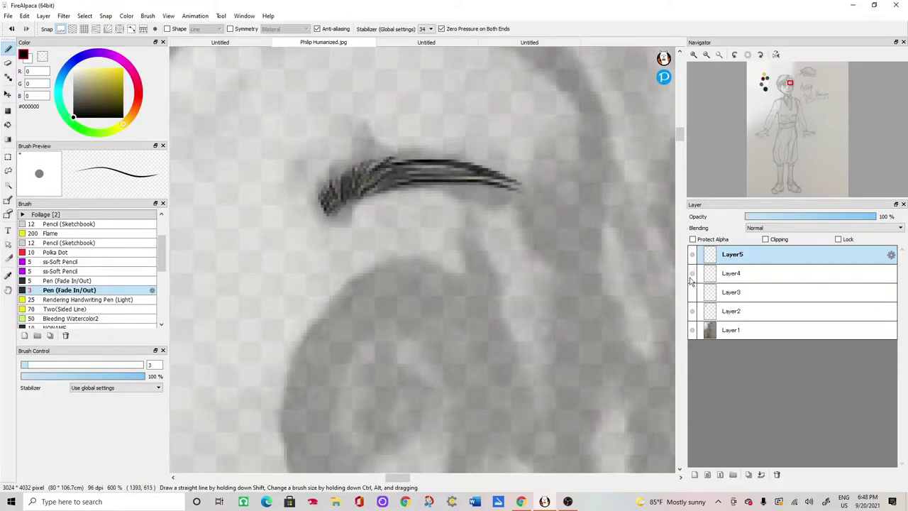
- Show Layer3 again and delete the discarded eyebrow attempt on Layer4
{"action": "left_click", "coordinate": [693, 292]}
{"action": "left_click", "coordinate": [8, 63]}
{"action": "left_click", "coordinate": [731, 273]}
{"action": "left_click", "coordinate": [777, 474]}
- Transform the lasso-selected eyebrow on Layer3 to fit the sketch and clear the selection
{"action": "mouse_move", "coordinate": [521, 168]}
{"action": "left_mouse_down"}
{"action": "mouse_move", "coordinate": [513, 215]}
{"action": "mouse_move", "coordinate": [305, 217]}
{"action": "left_mouse_up"}
{"action": "left_click", "coordinate": [8, 49]}
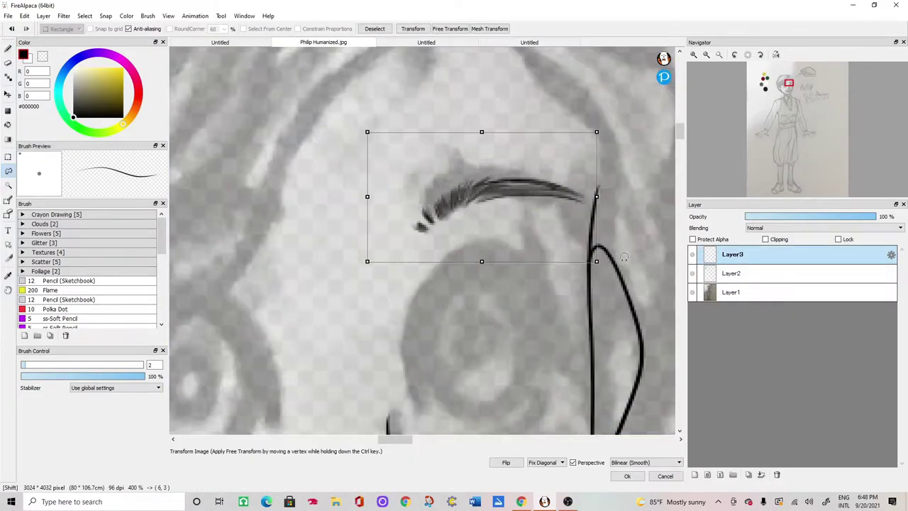
{"action": "left_click", "coordinate": [84, 16]}
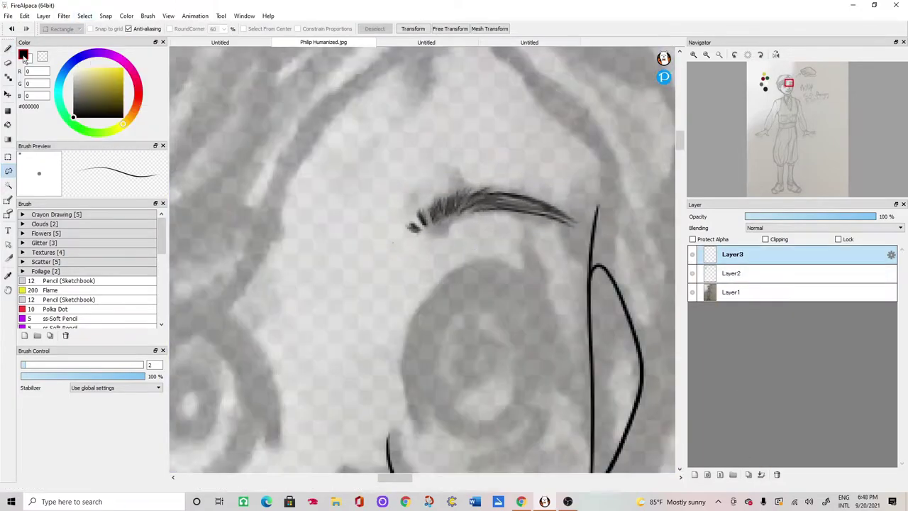
{"action": "left_click", "coordinate": [100, 37]}
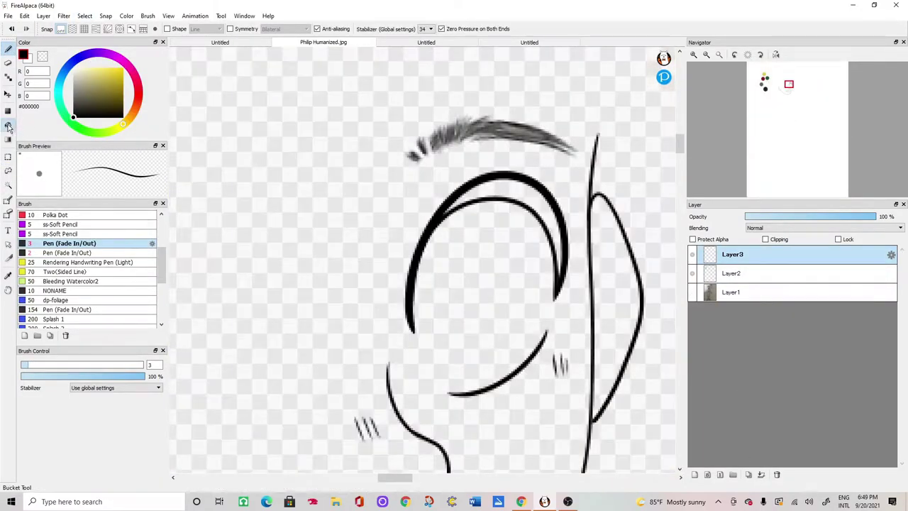
- Fill the upper eyelid shape with black, touch up its inner corner with the 5 px pen and show the sketch layer
{"action": "key", "text": "g"}
{"action": "left_click", "coordinate": [511, 189]}
{"action": "left_click", "coordinate": [7, 48]}
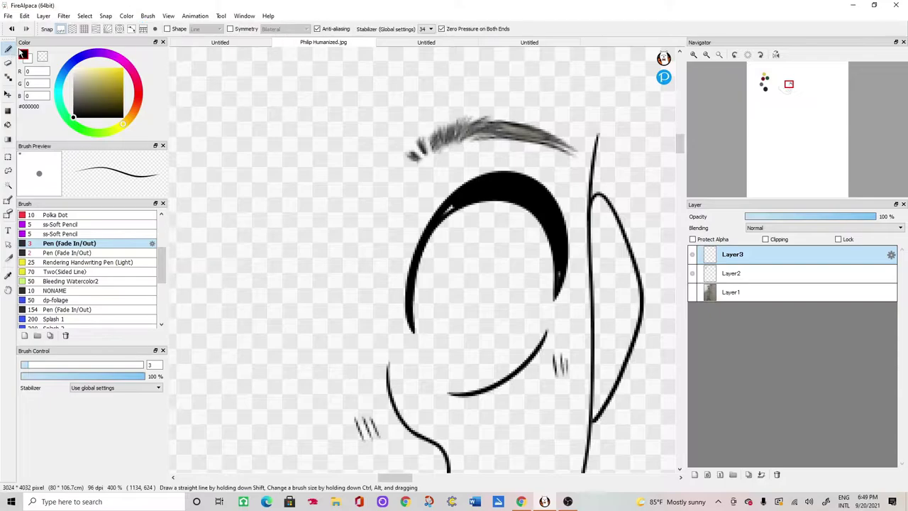
{"action": "key", "text": "]"}
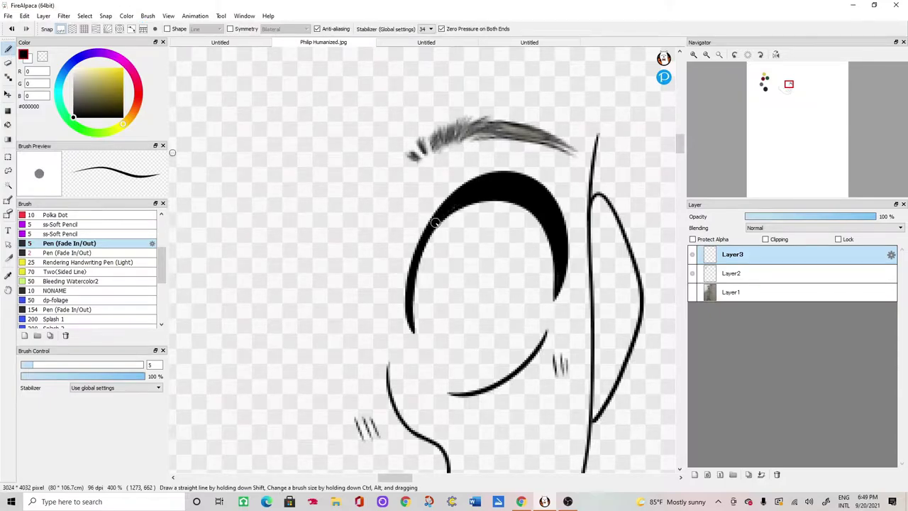
{"action": "left_click", "coordinate": [693, 292]}
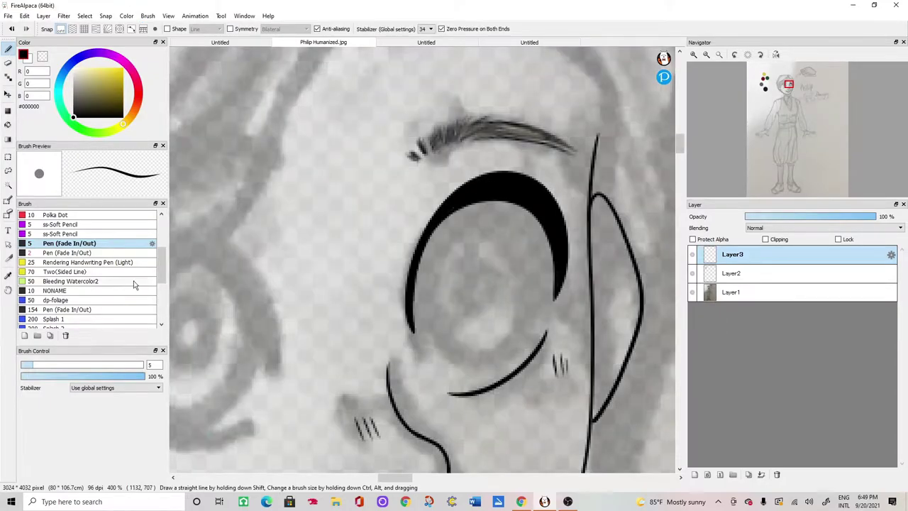
- Ink the outlines of the iris and pupil on a new layer with the 2 px Pen (Fade In/Out)
{"action": "left_click", "coordinate": [98, 253]}
{"action": "key", "text": "ctrl+shift+n"}
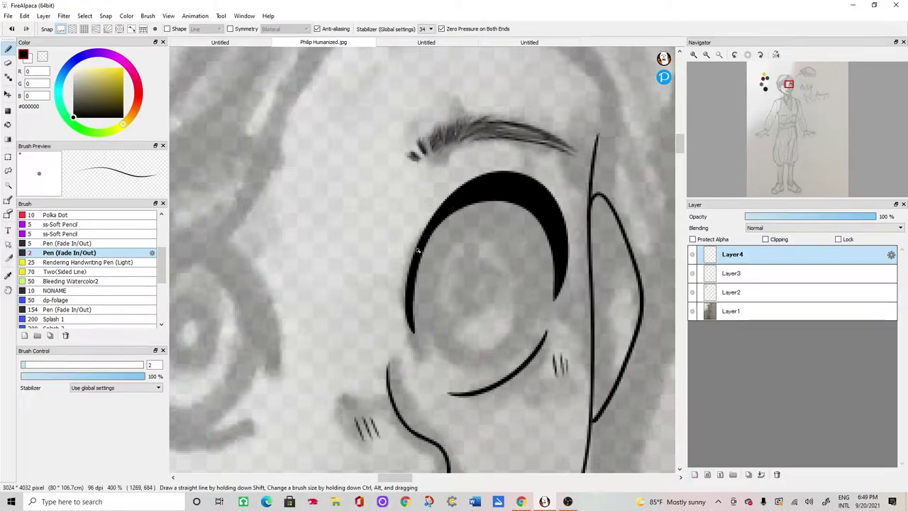
{"action": "mouse_move", "coordinate": [414, 300]}
{"action": "left_mouse_down"}
{"action": "mouse_move", "coordinate": [522, 294]}
{"action": "mouse_move", "coordinate": [508, 218]}
{"action": "mouse_move", "coordinate": [490, 199]}
{"action": "left_mouse_up"}
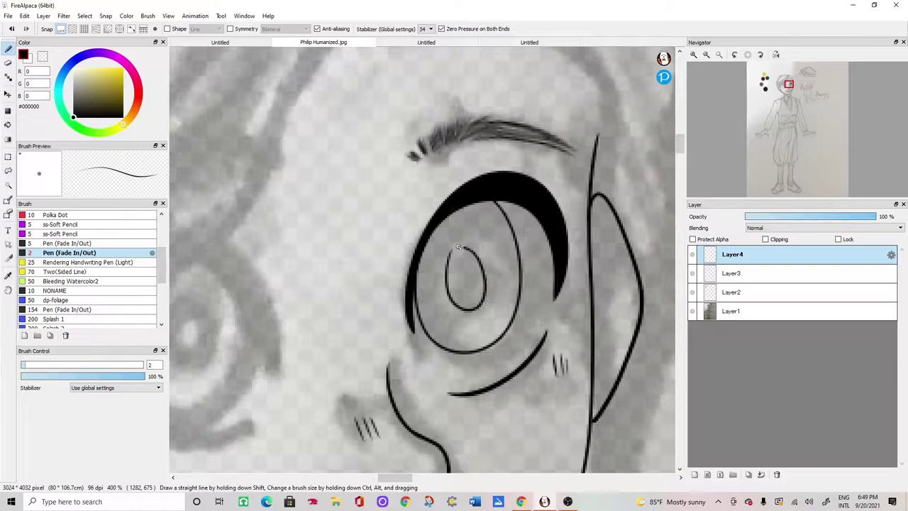
{"action": "left_click", "coordinate": [11, 28]}
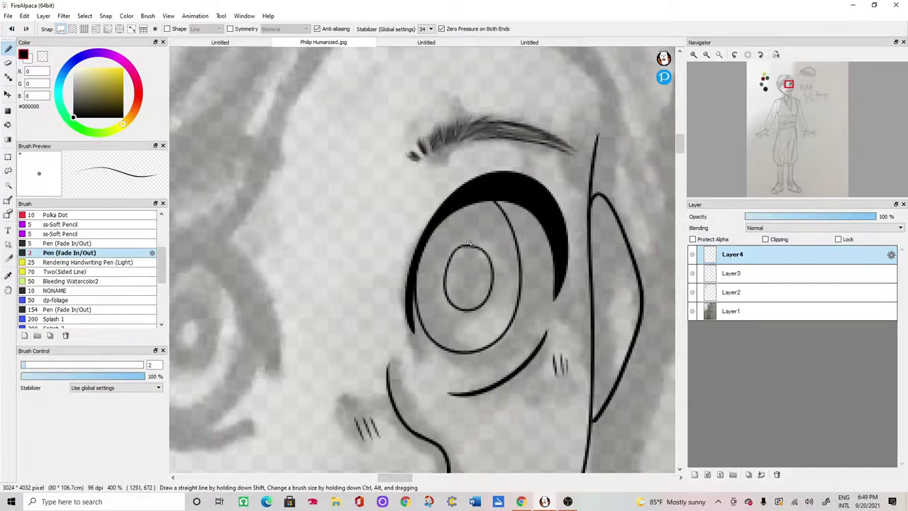
{"action": "left_click", "coordinate": [12, 30]}
- Examine the inked face with and without the pencil sketch, toggling the visibility of Layer1, Layer4 and Layer3
{"action": "left_click", "coordinate": [694, 313]}
{"action": "left_click", "coordinate": [694, 314]}
{"action": "left_click", "coordinate": [693, 313]}
{"action": "key", "text": "ctrl+minus"}
{"action": "key", "text": "ctrl+minus"}
{"action": "key", "text": "ctrl+minus"}
{"action": "key", "text": "ctrl+minus"}
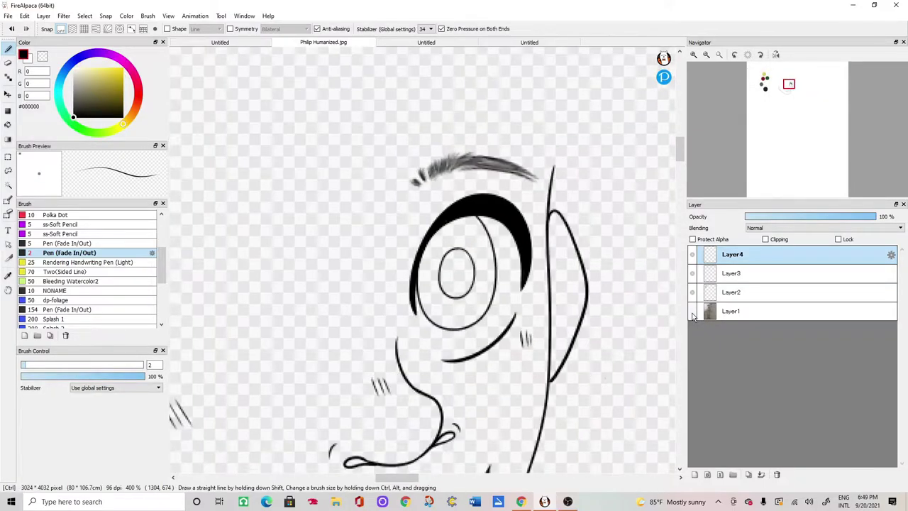
{"action": "key", "text": "ctrl+plus"}
{"action": "left_click", "coordinate": [693, 313]}
{"action": "left_click", "coordinate": [694, 312]}
{"action": "left_click", "coordinate": [693, 312]}
{"action": "left_click_drag", "start_coordinate": [680, 177], "coordinate": [680, 184]}
{"action": "left_click", "coordinate": [692, 255]}
{"action": "left_click", "coordinate": [692, 256]}
{"action": "left_click", "coordinate": [692, 275]}
{"action": "left_click", "coordinate": [691, 275]}
- Ink the lower edge of the upper teeth inside the mouth on Layer3 with the 2 px pen
{"action": "left_click", "coordinate": [699, 270]}
{"action": "key", "text": "ctrl+plus"}
{"action": "key", "text": "ctrl+plus"}
{"action": "key", "text": "ctrl+plus"}
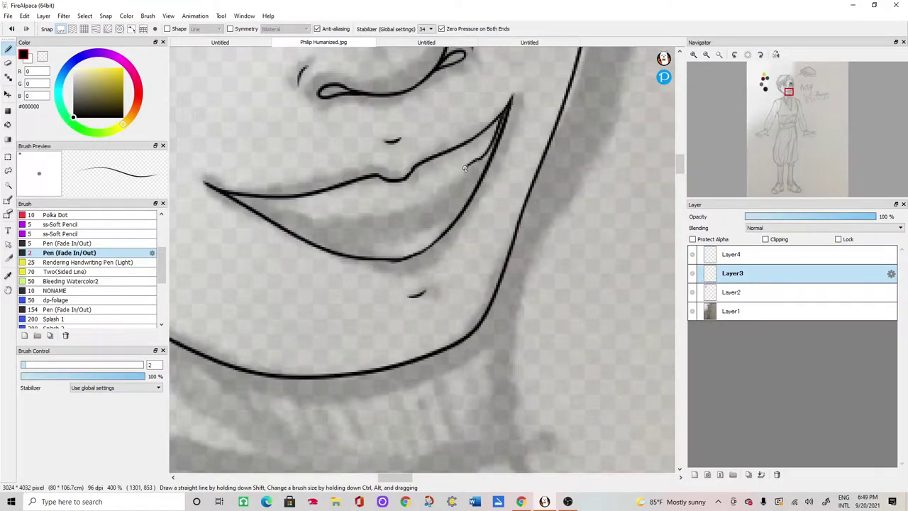
{"action": "left_click_drag", "start_coordinate": [442, 181], "coordinate": [303, 221]}
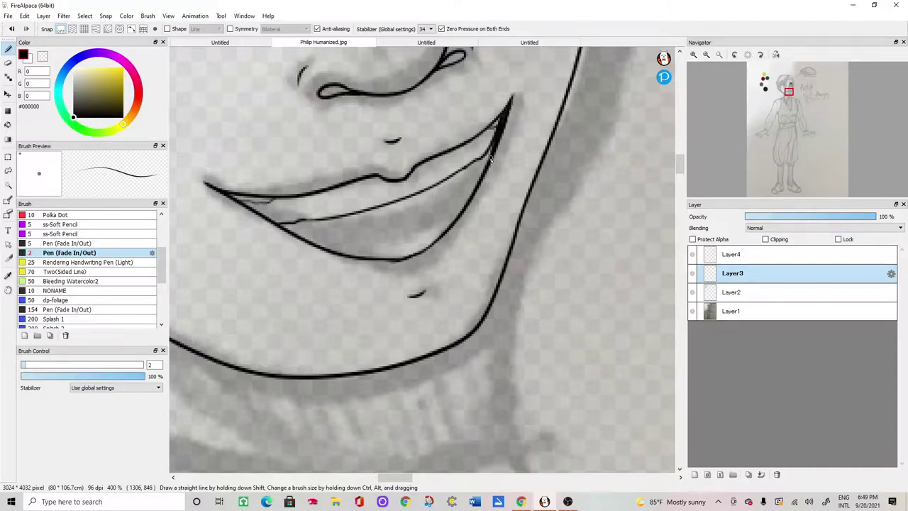
- Ink the tongue's curved line inside the mouth with the pen at 3 px, replacing the thinner attempt
{"action": "mouse_move", "coordinate": [384, 205]}
{"action": "left_mouse_down"}
{"action": "mouse_move", "coordinate": [419, 212]}
{"action": "mouse_move", "coordinate": [430, 231]}
{"action": "left_mouse_up"}
{"action": "left_click", "coordinate": [13, 29]}
{"action": "key", "text": "bracketright"}
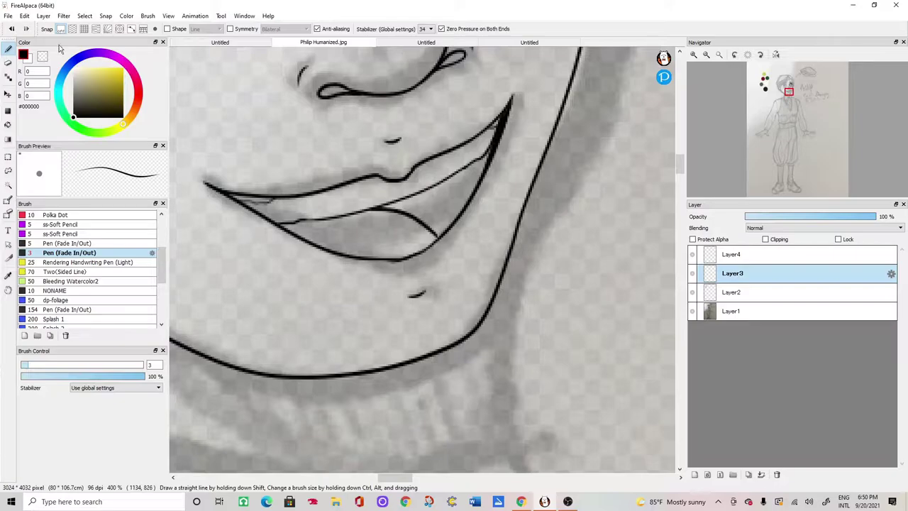
{"action": "left_click", "coordinate": [11, 29]}
{"action": "left_click_drag", "start_coordinate": [363, 210], "coordinate": [437, 231]}
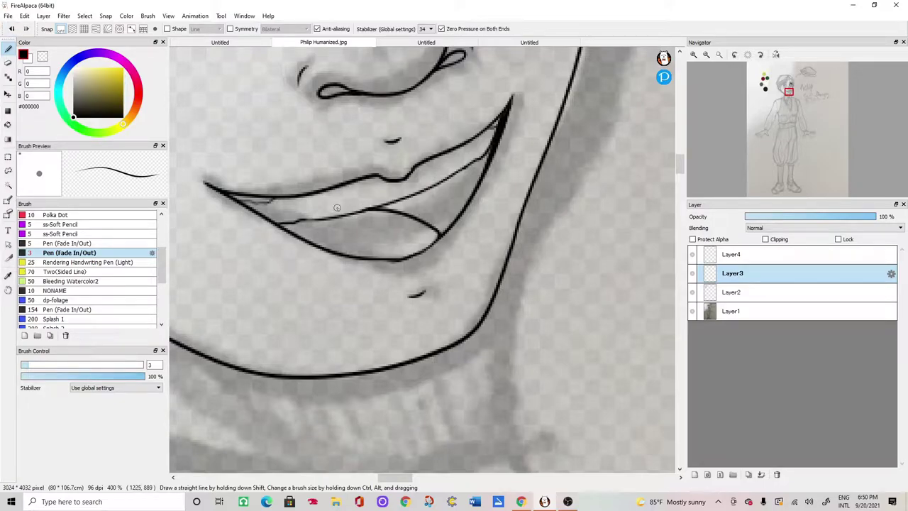
- Examine the inked face from farther away with the pencil sketch on Layer1 hidden and shown
{"action": "left_click", "coordinate": [707, 55]}
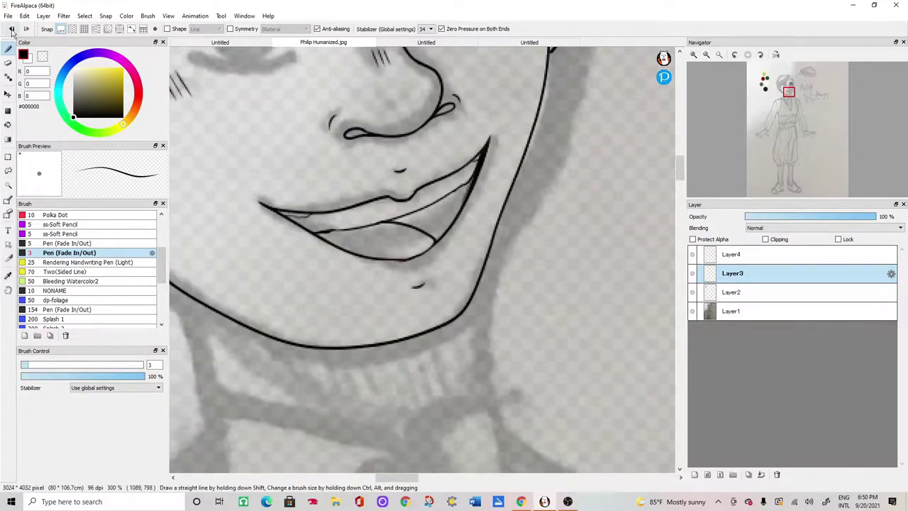
{"action": "left_click", "coordinate": [707, 55]}
{"action": "left_click", "coordinate": [707, 54]}
{"action": "left_click_drag", "start_coordinate": [681, 196], "coordinate": [681, 176]}
{"action": "key", "text": "ctrl+plus"}
{"action": "left_click_drag", "start_coordinate": [412, 477], "coordinate": [408, 478]}
{"action": "left_click", "coordinate": [693, 311]}
{"action": "key", "text": "ctrl+minus"}
{"action": "key", "text": "ctrl+plus"}
{"action": "left_click", "coordinate": [693, 311]}
- Create a new layer above Layer3 and ink a short slash at the inner end of the eyebrow
{"action": "left_click", "coordinate": [694, 55]}
{"action": "left_click", "coordinate": [693, 55]}
{"action": "left_click", "coordinate": [695, 475]}
{"action": "left_click", "coordinate": [694, 55]}
{"action": "left_click_drag", "start_coordinate": [680, 138], "coordinate": [680, 128]}
{"action": "left_click_drag", "start_coordinate": [279, 404], "coordinate": [299, 422]}
- Try tracing the eyebrow's arch with thin 3 px strokes and undo them
{"action": "mouse_move", "coordinate": [296, 386]}
{"action": "left_mouse_down"}
{"action": "mouse_move", "coordinate": [309, 411]}
{"action": "mouse_move", "coordinate": [537, 398]}
{"action": "left_mouse_up"}
{"action": "left_click_drag", "start_coordinate": [315, 403], "coordinate": [525, 392]}
{"action": "key", "text": "ctrl+z"}
{"action": "key", "text": "ctrl+z"}
- Ink a solid arch over the eyebrow with the Pen (Fade In/Out) at 10 px and check the train picture for comparison
{"action": "left_click", "coordinate": [69, 243]}
{"action": "left_click", "coordinate": [50, 365]}
{"action": "left_click_drag", "start_coordinate": [317, 389], "coordinate": [545, 402]}
{"action": "left_click_drag", "start_coordinate": [680, 134], "coordinate": [679, 140]}
{"action": "key", "text": "ctrl+z"}
{"action": "left_click", "coordinate": [46, 364]}
{"action": "mouse_move", "coordinate": [317, 283]}
{"action": "left_mouse_down"}
{"action": "mouse_move", "coordinate": [508, 287]}
{"action": "mouse_move", "coordinate": [525, 297]}
{"action": "left_mouse_up"}
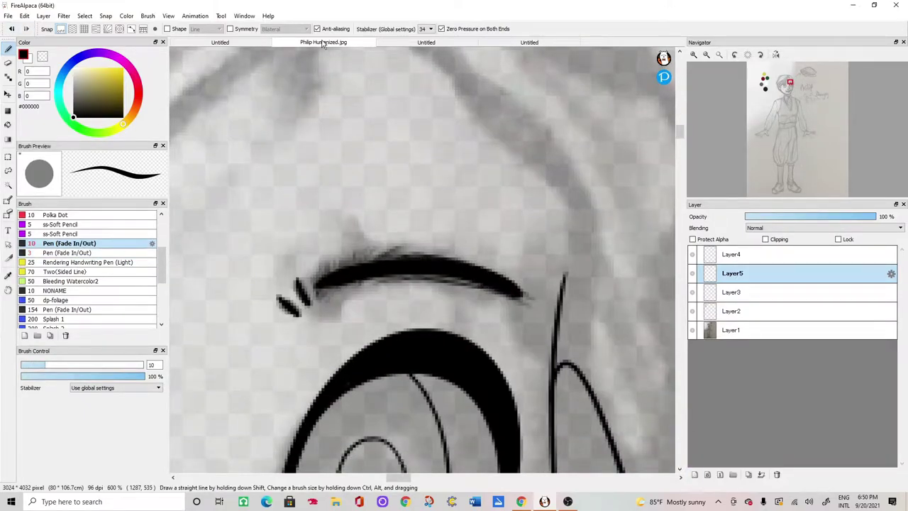
{"action": "left_click", "coordinate": [240, 43]}
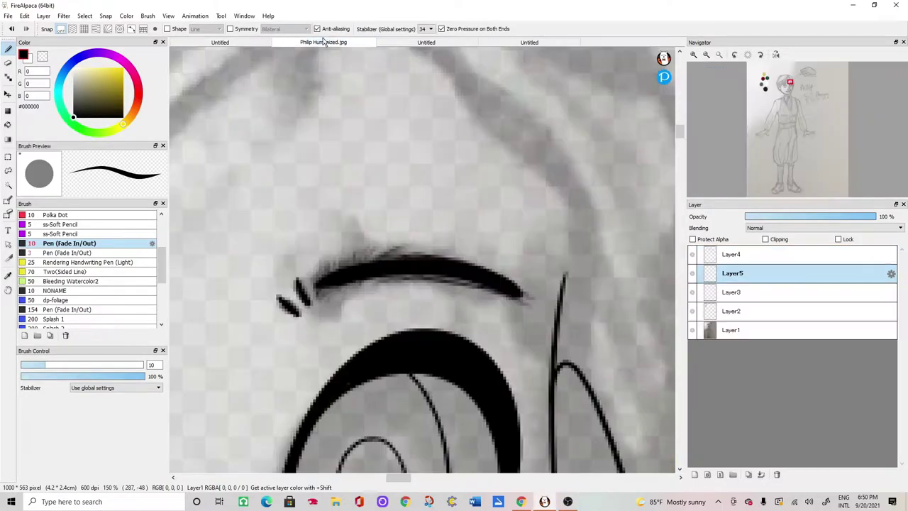
- Undo the solid arch on Layer5 and outline the eyebrow's shape with the Pen (Fade In/Out) at 5 px
{"action": "left_click", "coordinate": [326, 42]}
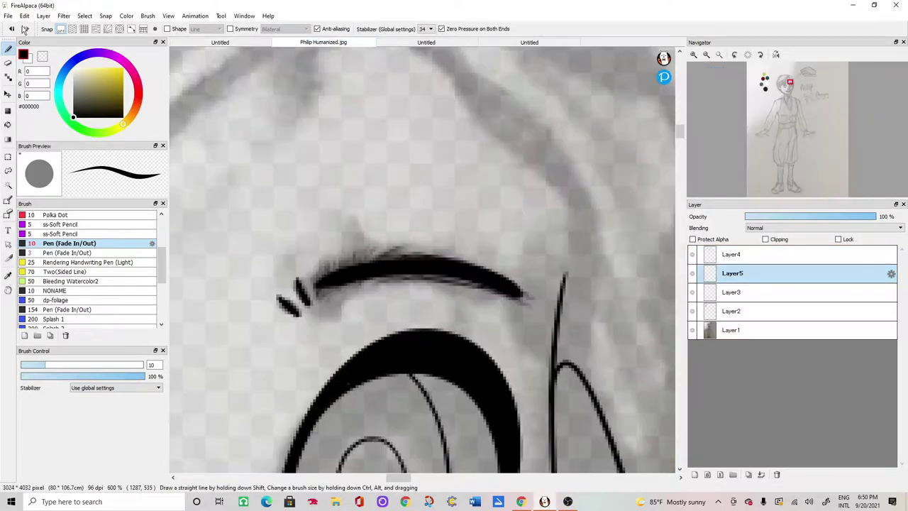
{"action": "left_click", "coordinate": [17, 28]}
{"action": "left_click_drag", "start_coordinate": [42, 364], "coordinate": [33, 365]}
{"action": "mouse_move", "coordinate": [322, 292]}
{"action": "left_mouse_down"}
{"action": "mouse_move", "coordinate": [331, 266]}
{"action": "mouse_move", "coordinate": [413, 251]}
{"action": "mouse_move", "coordinate": [524, 297]}
{"action": "mouse_move", "coordinate": [416, 280]}
{"action": "mouse_move", "coordinate": [317, 287]}
{"action": "left_mouse_up"}
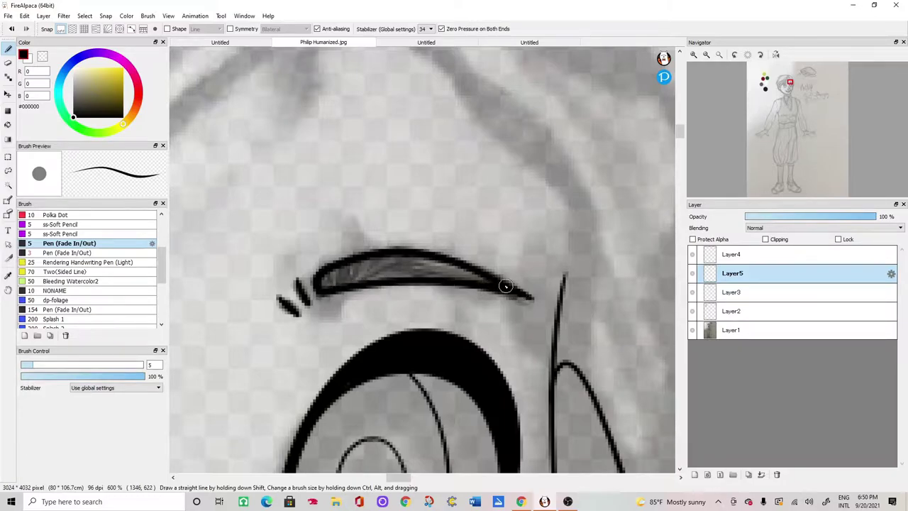
- Hide Layer1 and Layer3, fill the eyebrow outline with solid black and close the gap near its outer tip
{"action": "left_click", "coordinate": [693, 329]}
{"action": "left_click", "coordinate": [7, 125]}
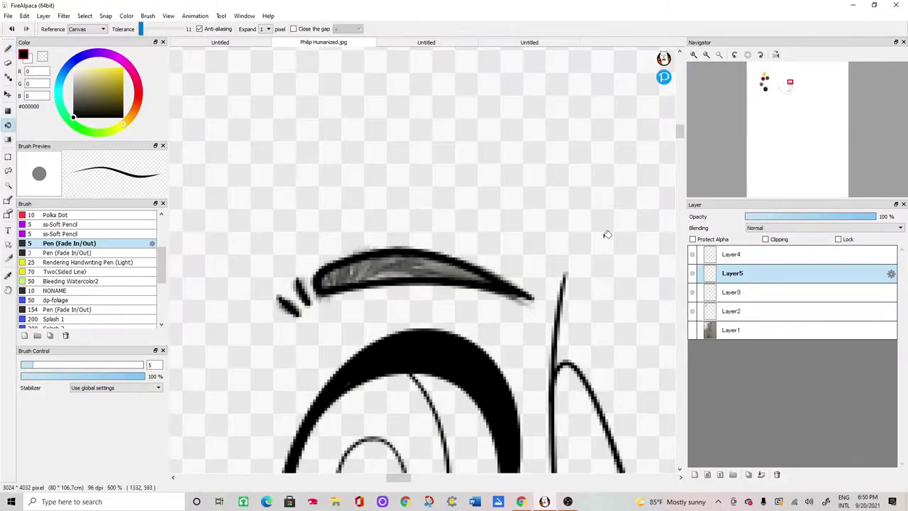
{"action": "left_click", "coordinate": [693, 293]}
{"action": "left_click", "coordinate": [459, 281]}
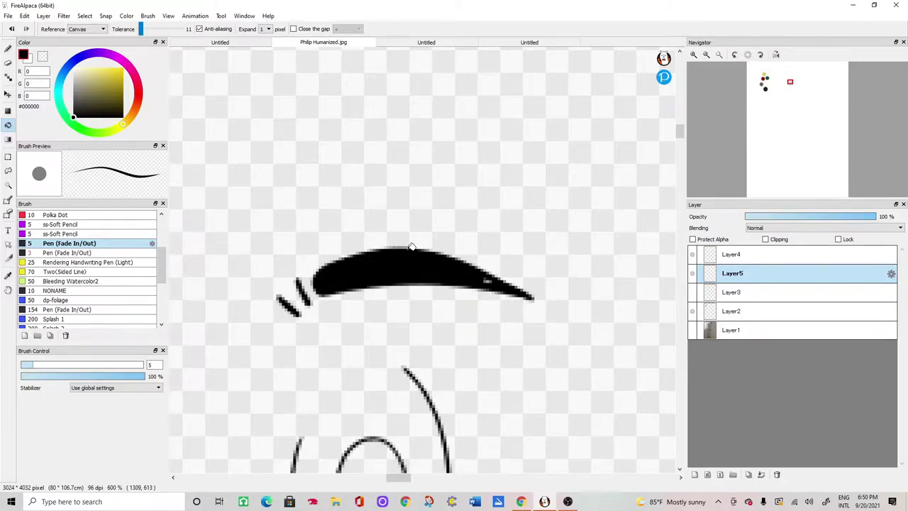
{"action": "left_click", "coordinate": [7, 49]}
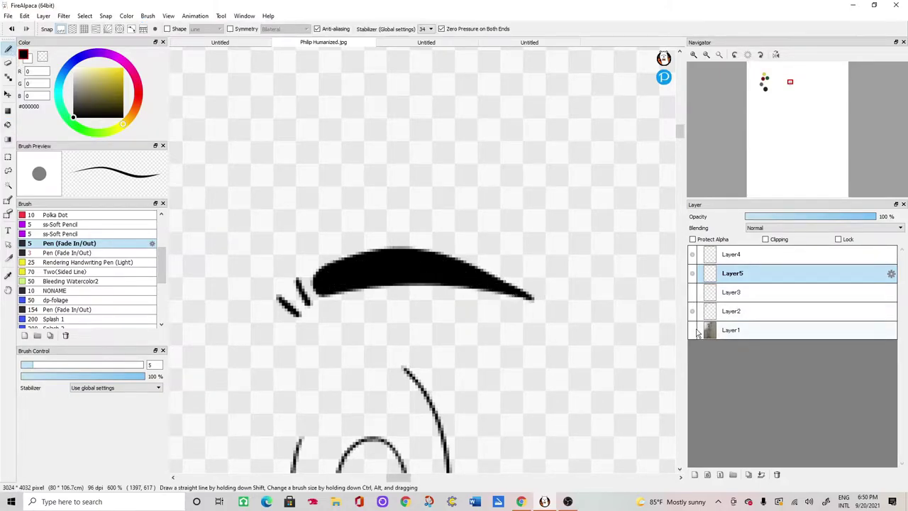
- Show the sketch again and thin the eyebrow along its underside and inner end with the Eraser at 12 and 7 px
{"action": "left_click", "coordinate": [693, 330]}
{"action": "left_click", "coordinate": [8, 63]}
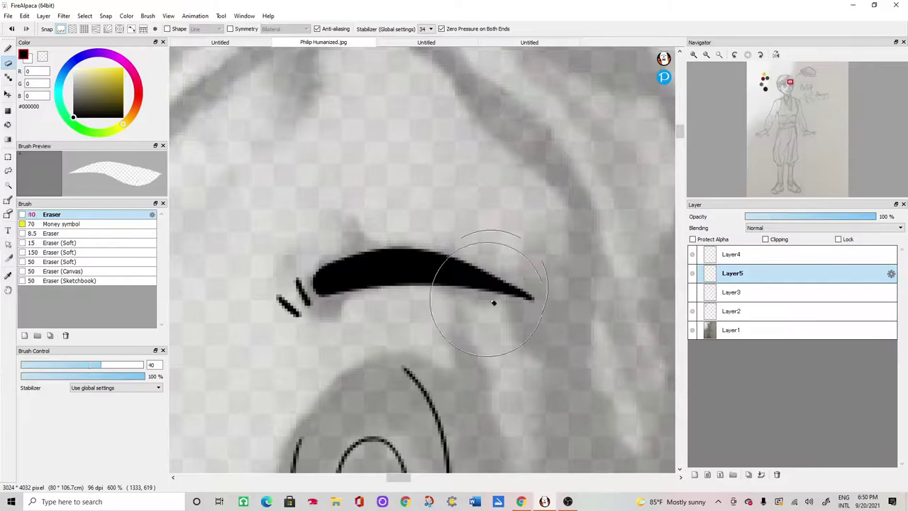
{"action": "key", "text": "bracketleft"}
{"action": "key", "text": "bracketleft"}
{"action": "key", "text": "bracketleft"}
{"action": "key", "text": "bracketleft"}
{"action": "key", "text": "bracketleft"}
{"action": "key", "text": "bracketleft"}
{"action": "key", "text": "bracketleft"}
{"action": "key", "text": "bracketleft"}
{"action": "key", "text": "bracketleft"}
{"action": "key", "text": "bracketleft"}
{"action": "key", "text": "bracketleft"}
{"action": "key", "text": "bracketleft"}
{"action": "key", "text": "bracketleft"}
{"action": "key", "text": "bracketleft"}
{"action": "key", "text": "bracketleft"}
{"action": "key", "text": "bracketleft"}
{"action": "key", "text": "bracketleft"}
{"action": "key", "text": "bracketleft"}
{"action": "key", "text": "bracketleft"}
{"action": "key", "text": "bracketleft"}
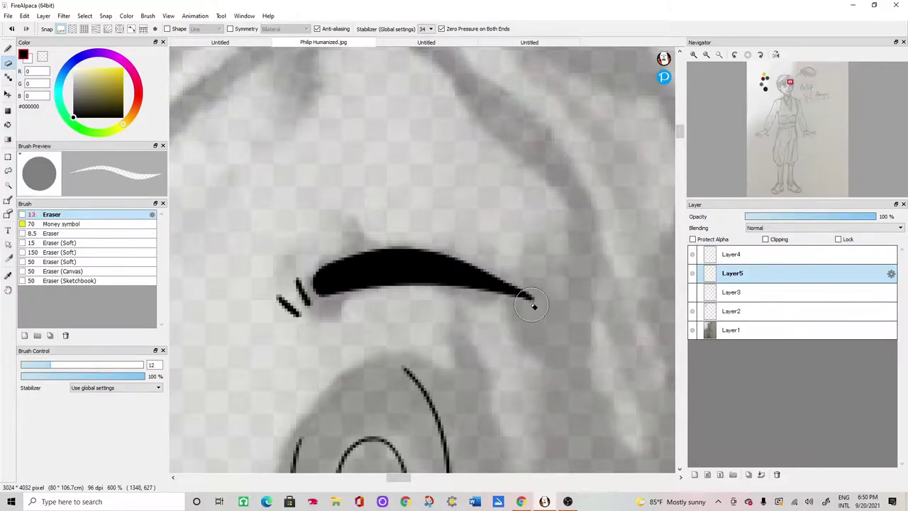
{"action": "mouse_move", "coordinate": [534, 310]}
{"action": "left_mouse_down"}
{"action": "mouse_move", "coordinate": [438, 281]}
{"action": "mouse_move", "coordinate": [346, 289]}
{"action": "mouse_move", "coordinate": [431, 278]}
{"action": "mouse_move", "coordinate": [511, 287]}
{"action": "mouse_move", "coordinate": [326, 301]}
{"action": "mouse_move", "coordinate": [317, 280]}
{"action": "left_mouse_up"}
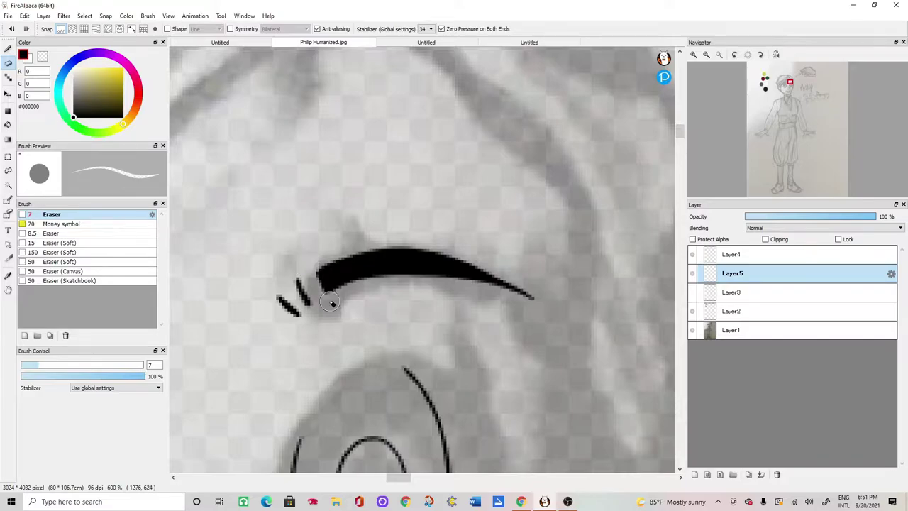
{"action": "mouse_move", "coordinate": [529, 318]}
{"action": "left_mouse_down"}
{"action": "mouse_move", "coordinate": [439, 274]}
{"action": "mouse_move", "coordinate": [329, 302]}
{"action": "left_mouse_up"}
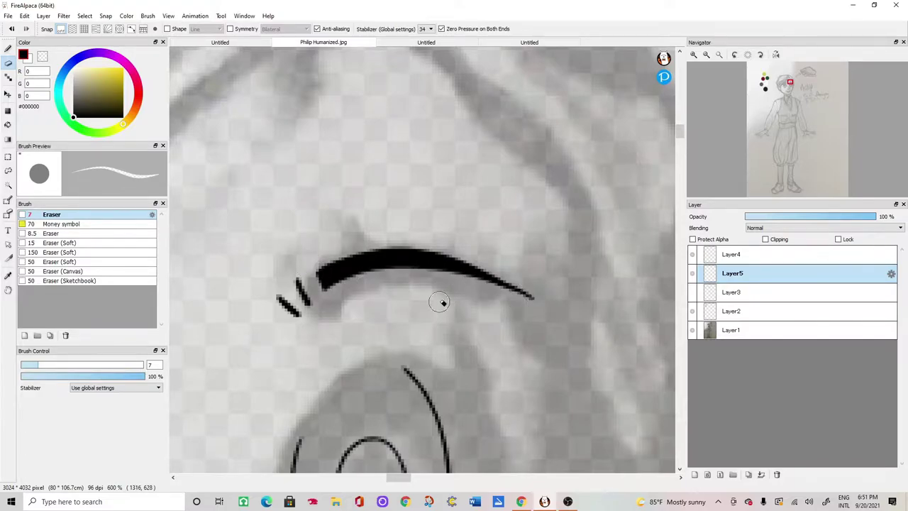
- Show Layer3 again and check the new eyebrow against the inked face from farther away
{"action": "key", "text": "ctrl+minus"}
{"action": "key", "text": "ctrl+minus"}
{"action": "key", "text": "ctrl+minus"}
{"action": "key", "text": "ctrl+minus"}
{"action": "key", "text": "ctrl+minus"}
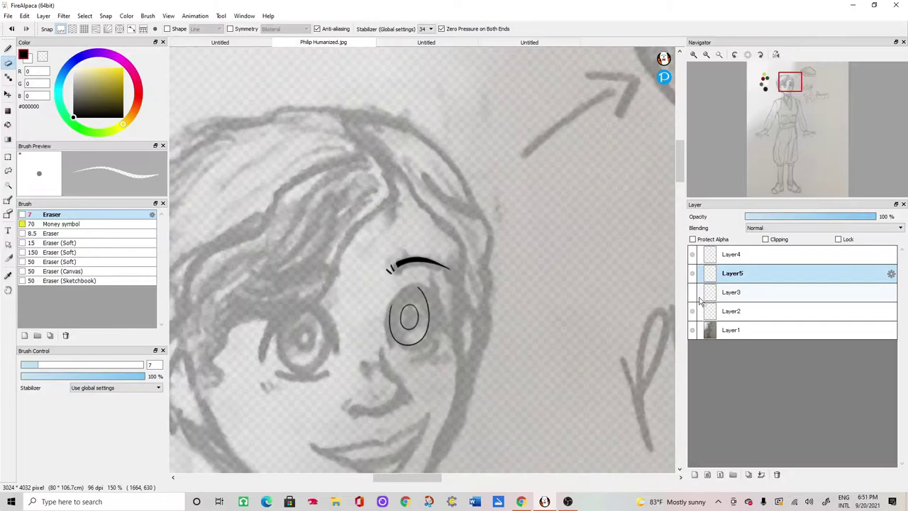
{"action": "left_click", "coordinate": [693, 294]}
{"action": "left_click", "coordinate": [695, 298]}
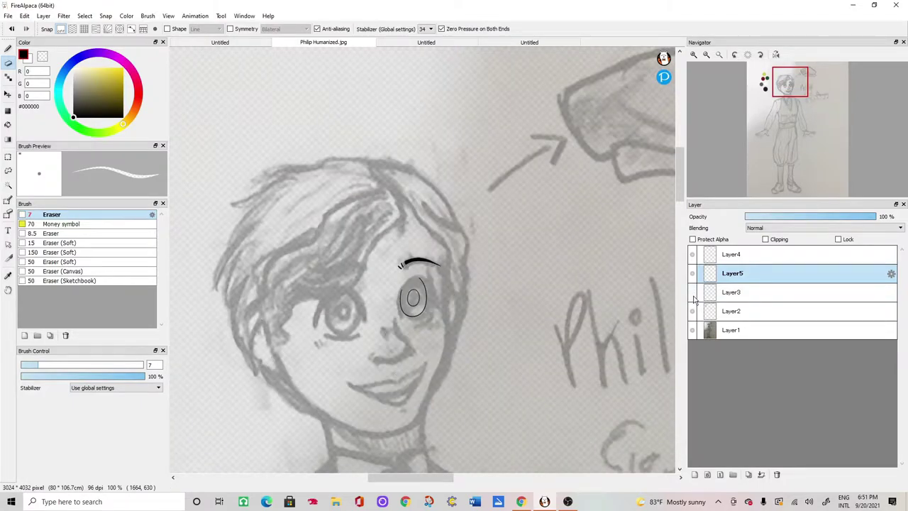
{"action": "left_click", "coordinate": [695, 298]}
{"action": "key", "text": "ctrl+plus"}
{"action": "key", "text": "ctrl+plus"}
{"action": "key", "text": "ctrl+plus"}
- Lasso the eyebrow area on Layer3, copy it to a new hidden layer and clear it from Layer3
{"action": "left_click", "coordinate": [7, 94]}
{"action": "key", "text": "ctrl+minus"}
{"action": "left_click", "coordinate": [740, 295]}
{"action": "key", "text": "ctrl+plus"}
{"action": "left_click", "coordinate": [8, 171]}
{"action": "left_click_drag", "start_coordinate": [484, 206], "coordinate": [477, 220]}
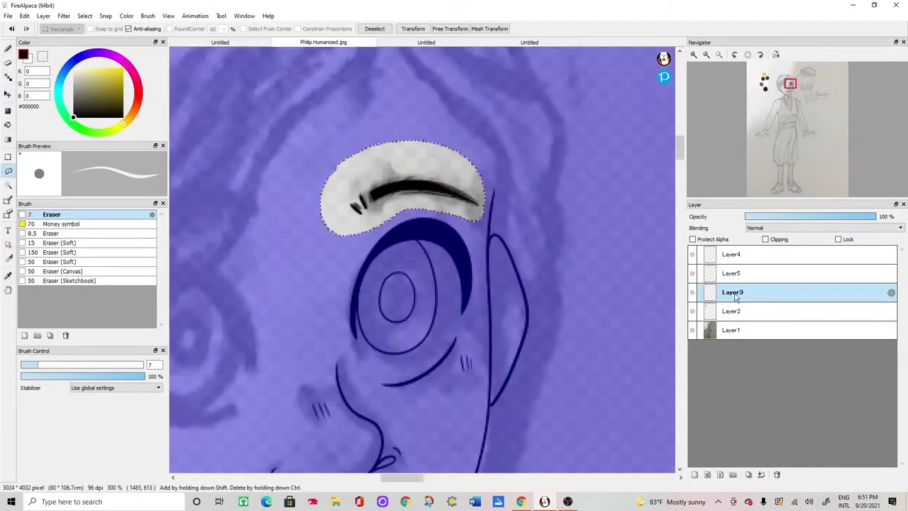
{"action": "key", "text": "ctrl+c"}
{"action": "key", "text": "ctrl+v"}
{"action": "left_click", "coordinate": [693, 293]}
{"action": "left_click", "coordinate": [738, 311]}
{"action": "left_click", "coordinate": [42, 56]}
{"action": "left_click", "coordinate": [8, 111]}
{"action": "key", "text": "ctrl+d"}
- Erase and redraw the short slash marks at the eyebrow's inner end on Layer5
{"action": "key", "text": "ctrl+minus"}
{"action": "key", "text": "ctrl+minus"}
{"action": "left_click", "coordinate": [735, 274]}
{"action": "left_click", "coordinate": [8, 63]}
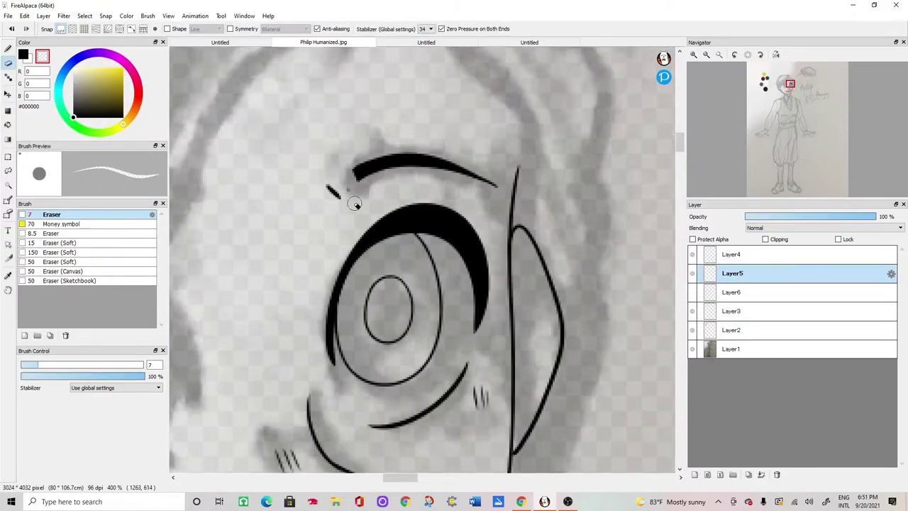
{"action": "key", "text": "b"}
{"action": "key", "text": "ctrl+minus"}
{"action": "key", "text": "ctrl+minus"}
{"action": "key", "text": "ctrl+minus"}
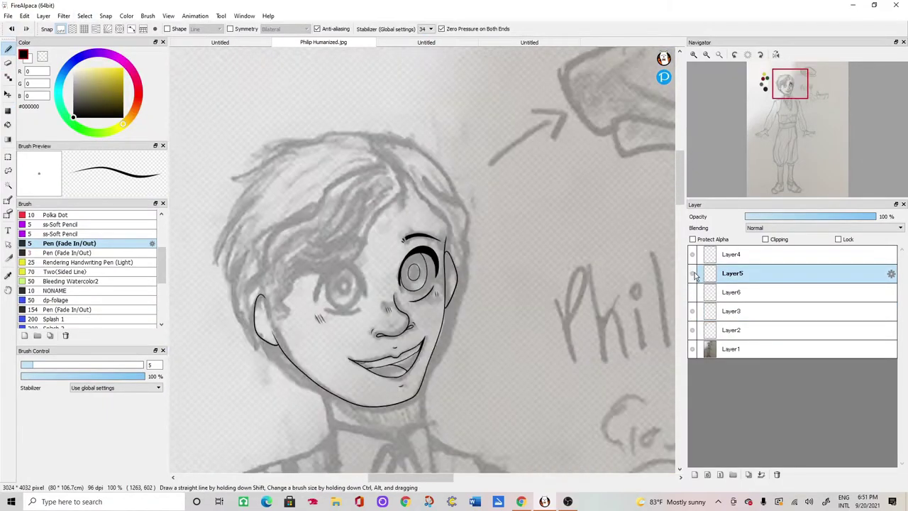
- Merge Layer4 into Layer5, move the result below Layer6 and merge it into Layer3
{"action": "scroll", "coordinate": [334, 285], "scroll_direction": "up", "scroll_amount": 2}
{"action": "left_click", "coordinate": [731, 254]}
{"action": "left_click", "coordinate": [761, 475]}
{"action": "left_click_drag", "start_coordinate": [722, 256], "coordinate": [721, 278]}
{"action": "left_click", "coordinate": [761, 475]}
- Copy the inked eye and eyebrow, flip the pasted copy and fit it over the sketch's other eye
{"action": "left_click", "coordinate": [8, 171]}
{"action": "mouse_move", "coordinate": [549, 180]}
{"action": "left_mouse_down"}
{"action": "mouse_move", "coordinate": [556, 224]}
{"action": "mouse_move", "coordinate": [462, 316]}
{"action": "left_mouse_up"}
{"action": "mouse_move", "coordinate": [462, 315]}
{"action": "left_mouse_down"}
{"action": "mouse_move", "coordinate": [450, 197]}
{"action": "mouse_move", "coordinate": [546, 220]}
{"action": "left_mouse_up"}
{"action": "left_click_drag", "start_coordinate": [559, 228], "coordinate": [501, 334]}
{"action": "key", "text": "ctrl+c"}
{"action": "key", "text": "ctrl+v"}
{"action": "key", "text": "ctrl+t"}
{"action": "left_click", "coordinate": [507, 463]}
{"action": "left_click_drag", "start_coordinate": [500, 234], "coordinate": [344, 252]}
{"action": "left_click_drag", "start_coordinate": [284, 149], "coordinate": [261, 185]}
{"action": "left_click_drag", "start_coordinate": [299, 278], "coordinate": [286, 263]}
{"action": "mouse_move", "coordinate": [389, 153]}
{"action": "left_mouse_down"}
{"action": "mouse_move", "coordinate": [372, 193]}
{"action": "mouse_move", "coordinate": [325, 195]}
{"action": "left_mouse_up"}
{"action": "left_click", "coordinate": [627, 476]}
{"action": "left_click", "coordinate": [84, 15]}
{"action": "left_click", "coordinate": [103, 39]}
- Reposition and transform the copied eyebrow above its eye, merge the copy into Layer3 and clear the selection
{"action": "mouse_move", "coordinate": [307, 175]}
{"action": "left_mouse_down"}
{"action": "mouse_move", "coordinate": [432, 215]}
{"action": "mouse_move", "coordinate": [306, 175]}
{"action": "left_mouse_up"}
{"action": "left_click", "coordinate": [8, 95]}
{"action": "left_click_drag", "start_coordinate": [355, 212], "coordinate": [361, 209]}
{"action": "key", "text": "ctrl+t"}
{"action": "left_click_drag", "start_coordinate": [434, 202], "coordinate": [452, 207]}
{"action": "left_click", "coordinate": [627, 476]}
{"action": "key", "text": "ctrl+minus"}
{"action": "left_click", "coordinate": [761, 475]}
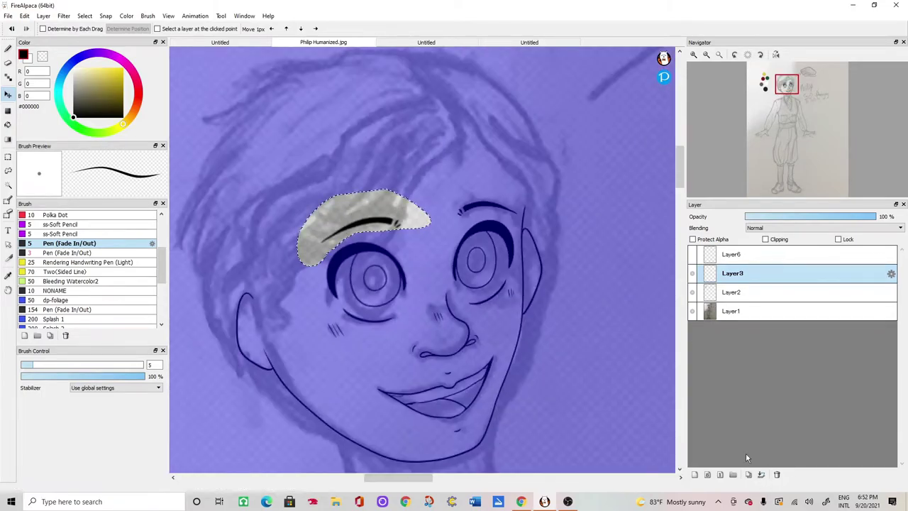
{"action": "left_click", "coordinate": [85, 16]}
{"action": "left_click", "coordinate": [99, 38]}
- Using a mirrored canvas view, shift the eyes, eyebrows, nose and mouth slightly away from the face edge beside the narrow ear
{"action": "left_click", "coordinate": [776, 54]}
{"action": "left_click", "coordinate": [7, 171]}
{"action": "left_click_drag", "start_coordinate": [328, 176], "coordinate": [336, 338]}
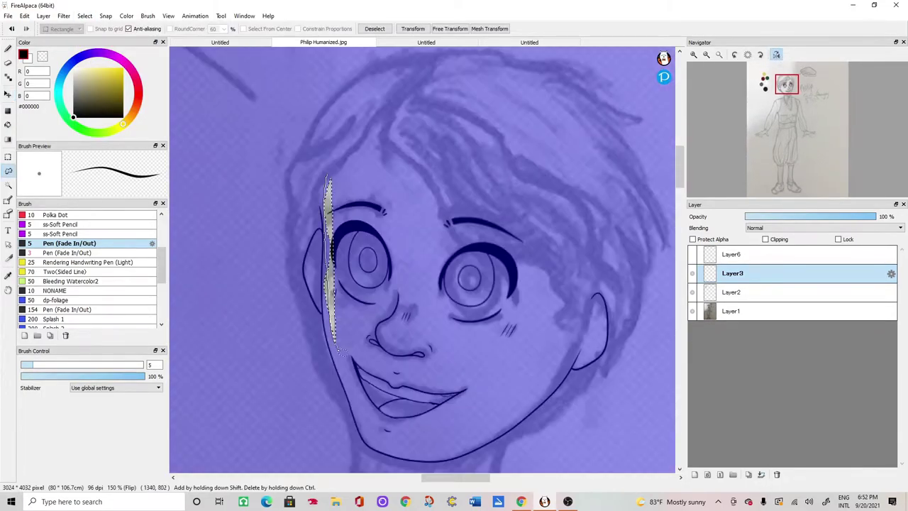
{"action": "left_click", "coordinate": [84, 15]}
{"action": "left_click", "coordinate": [99, 38]}
{"action": "left_click", "coordinate": [7, 94]}
{"action": "left_click_drag", "start_coordinate": [397, 284], "coordinate": [412, 289]}
{"action": "left_click", "coordinate": [776, 55]}
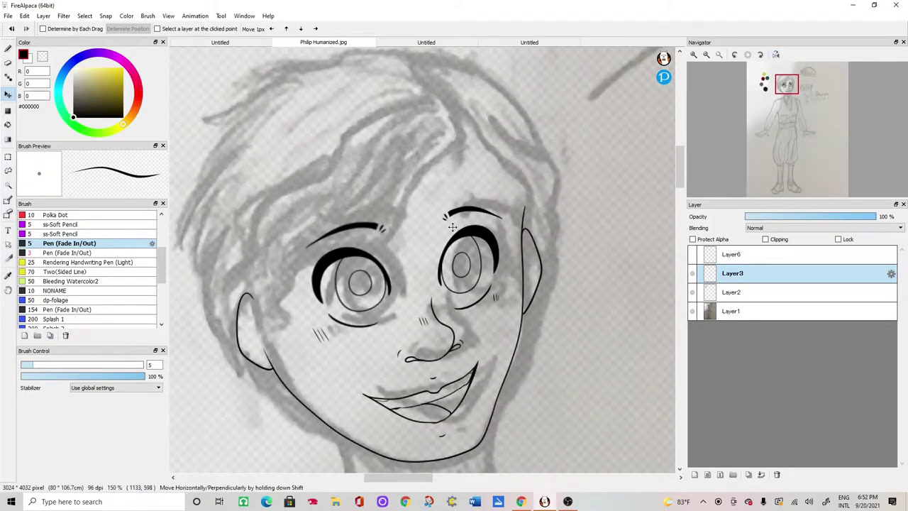
- Shift the pencil sketch on Layer1 slightly to line up with the moved facial features
{"action": "left_click", "coordinate": [731, 292]}
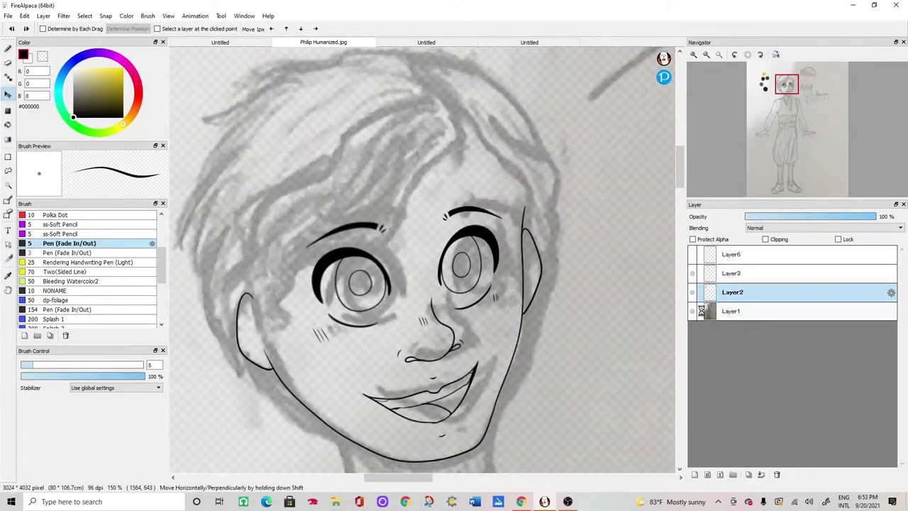
{"action": "left_click", "coordinate": [706, 313]}
{"action": "left_click_drag", "start_coordinate": [419, 284], "coordinate": [410, 286]}
- Create a new layer above Layer3 and ink both sides of the neck with the 5 px Pen (Fade In/Out)
{"action": "left_click", "coordinate": [8, 48]}
{"action": "left_click", "coordinate": [724, 274]}
{"action": "left_click", "coordinate": [695, 475]}
{"action": "left_click_drag", "start_coordinate": [679, 168], "coordinate": [680, 188]}
{"action": "left_click_drag", "start_coordinate": [540, 192], "coordinate": [546, 281]}
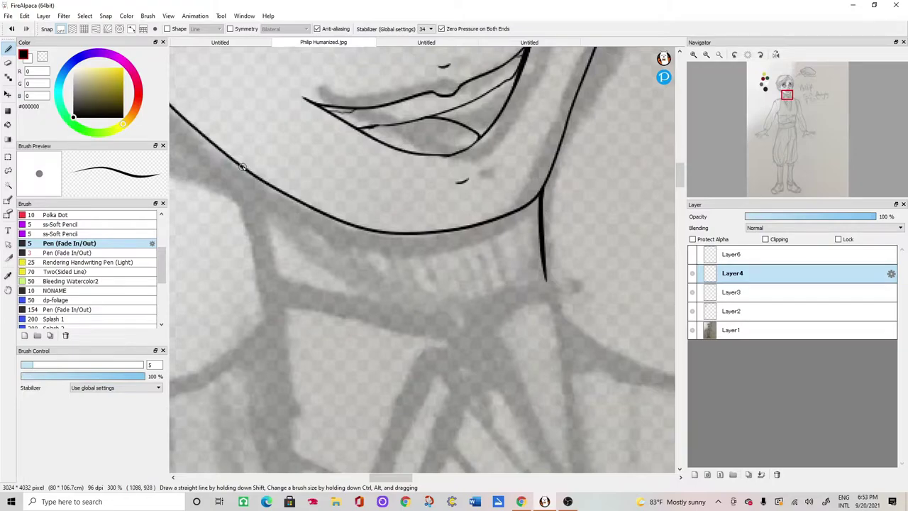
{"action": "left_click_drag", "start_coordinate": [242, 168], "coordinate": [277, 283]}
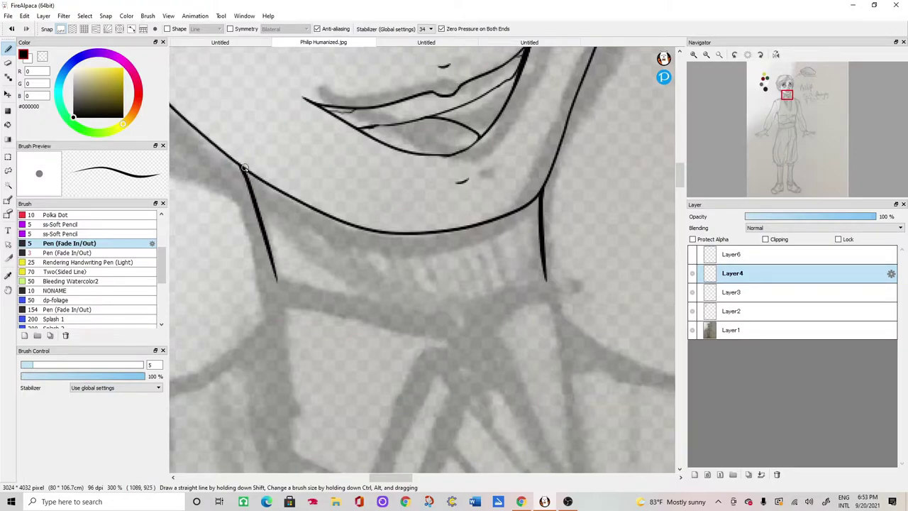
- Ink a thin curved shadow line across the neck beneath the chin with the Pen (Fade In/Out) at 2 px
{"action": "left_click", "coordinate": [78, 254]}
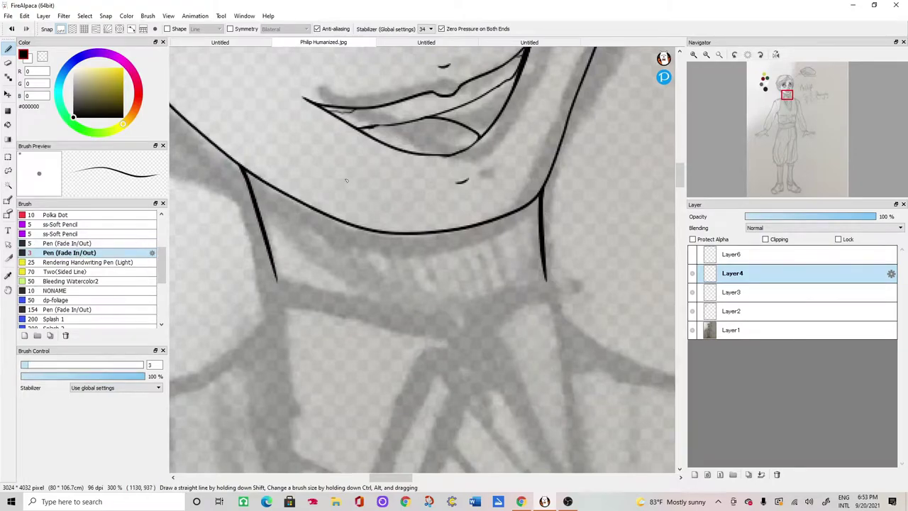
{"action": "mouse_move", "coordinate": [316, 211]}
{"action": "left_mouse_down"}
{"action": "mouse_move", "coordinate": [392, 242]}
{"action": "mouse_move", "coordinate": [492, 254]}
{"action": "mouse_move", "coordinate": [537, 243]}
{"action": "left_mouse_up"}
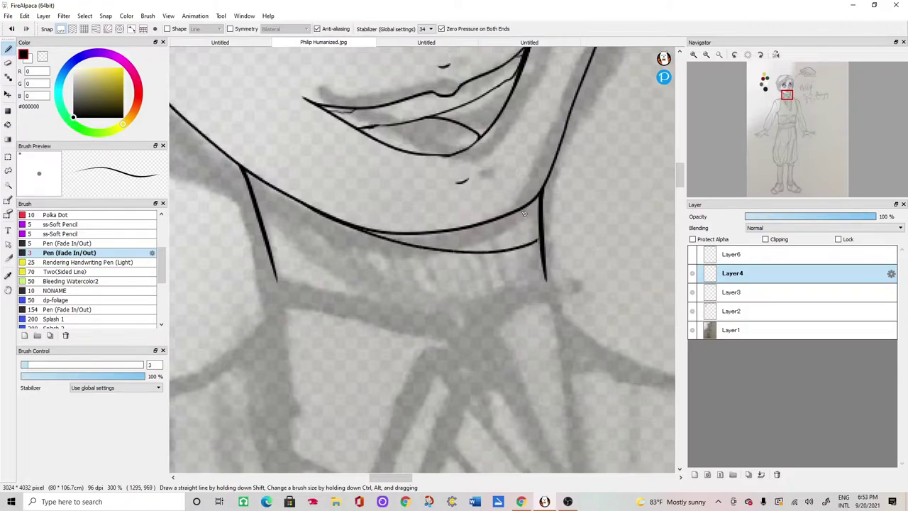
{"action": "left_click", "coordinate": [11, 29]}
{"action": "left_click", "coordinate": [25, 365]}
{"action": "mouse_move", "coordinate": [312, 207]}
{"action": "left_mouse_down"}
{"action": "mouse_move", "coordinate": [452, 265]}
{"action": "mouse_move", "coordinate": [540, 257]}
{"action": "left_mouse_up"}
- Hatch the shadow area between the chin and the curved line with thin parallel diagonal strokes
{"action": "scroll", "coordinate": [421, 250], "scroll_direction": "up", "scroll_amount": 1}
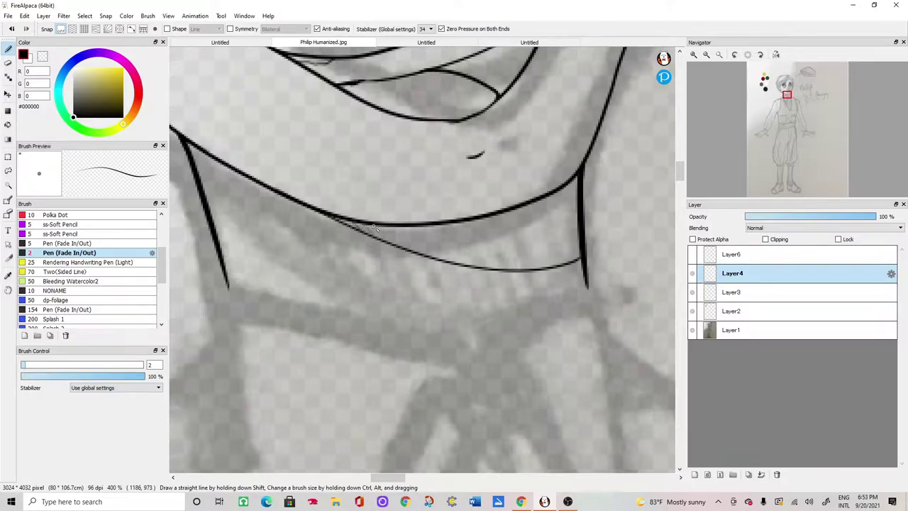
{"action": "mouse_move", "coordinate": [407, 228]}
{"action": "left_mouse_down"}
{"action": "mouse_move", "coordinate": [425, 252]}
{"action": "mouse_move", "coordinate": [423, 228]}
{"action": "mouse_move", "coordinate": [423, 237]}
{"action": "mouse_move", "coordinate": [440, 234]}
{"action": "mouse_move", "coordinate": [449, 260]}
{"action": "left_mouse_up"}
{"action": "mouse_move", "coordinate": [464, 222]}
{"action": "left_mouse_down"}
{"action": "mouse_move", "coordinate": [515, 269]}
{"action": "mouse_move", "coordinate": [508, 243]}
{"action": "mouse_move", "coordinate": [533, 269]}
{"action": "left_mouse_up"}
{"action": "mouse_move", "coordinate": [496, 208]}
{"action": "left_mouse_down"}
{"action": "mouse_move", "coordinate": [556, 270]}
{"action": "mouse_move", "coordinate": [571, 266]}
{"action": "left_mouse_up"}
{"action": "left_click_drag", "start_coordinate": [532, 204], "coordinate": [575, 247]}
{"action": "left_click_drag", "start_coordinate": [548, 207], "coordinate": [578, 238]}
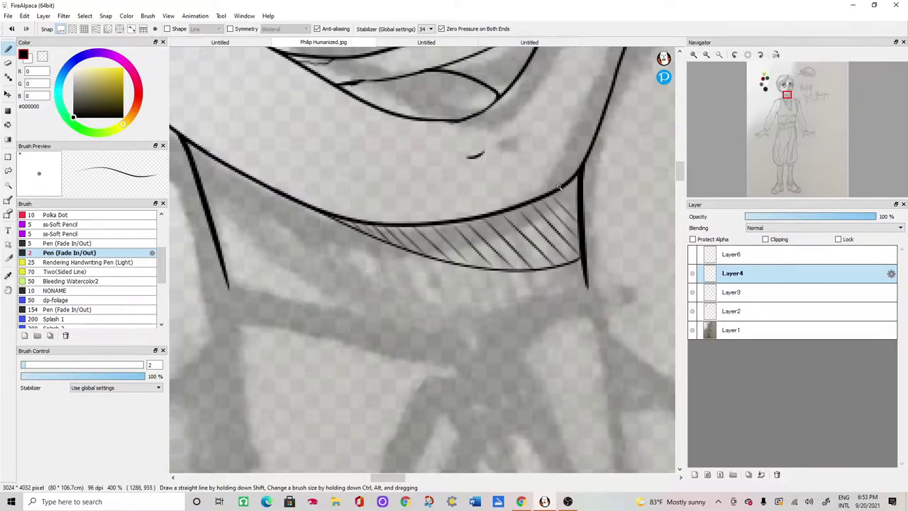
{"action": "scroll", "coordinate": [517, 189], "scroll_direction": "down", "scroll_amount": 5}
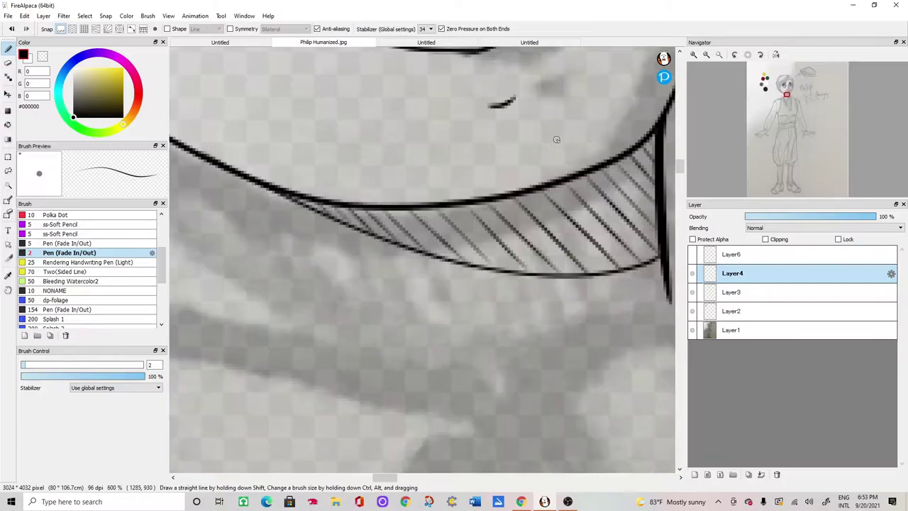
- Examine the inked face and neck from farther away while toggling the visibility of Layer6, Layer4 and Layer3
{"action": "left_click", "coordinate": [84, 243]}
{"action": "key", "text": "ctrl+minus"}
{"action": "left_click", "coordinate": [692, 274]}
{"action": "left_click", "coordinate": [692, 273]}
{"action": "key", "text": "ctrl+plus"}
{"action": "key", "text": "ctrl+plus"}
{"action": "scroll", "coordinate": [557, 139], "scroll_direction": "down", "scroll_amount": 2}
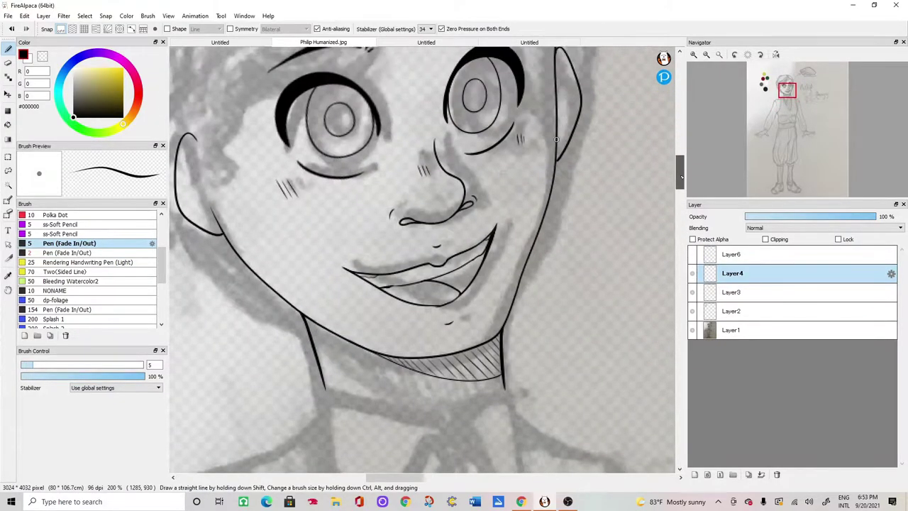
{"action": "left_click", "coordinate": [692, 258]}
{"action": "left_click", "coordinate": [691, 258]}
{"action": "left_click", "coordinate": [692, 258]}
{"action": "left_click", "coordinate": [692, 258]}
{"action": "left_click", "coordinate": [692, 274]}
{"action": "left_click", "coordinate": [692, 274]}
{"action": "left_click", "coordinate": [692, 291]}
{"action": "left_click", "coordinate": [693, 291]}
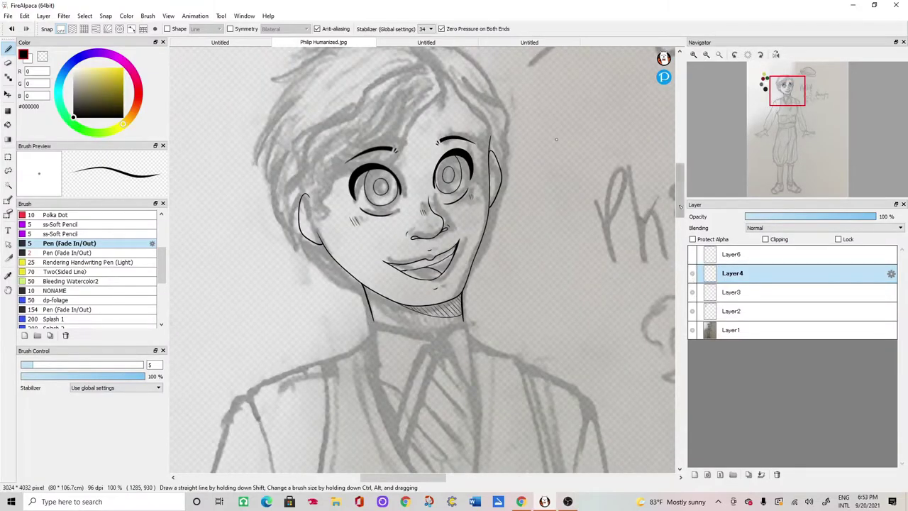
- Create a new layer above Layer4 and ink the wider collar flap's top, outer and front edges with the 5 px pen
{"action": "scroll", "coordinate": [556, 139], "scroll_direction": "up", "scroll_amount": 2}
{"action": "left_click", "coordinate": [694, 474]}
{"action": "left_click_drag", "start_coordinate": [679, 181], "coordinate": [680, 185]}
{"action": "scroll", "coordinate": [425, 298], "scroll_direction": "up", "scroll_amount": 1}
{"action": "mouse_move", "coordinate": [474, 316]}
{"action": "left_mouse_down"}
{"action": "mouse_move", "coordinate": [463, 297]}
{"action": "mouse_move", "coordinate": [410, 274]}
{"action": "mouse_move", "coordinate": [274, 240]}
{"action": "mouse_move", "coordinate": [278, 368]}
{"action": "left_mouse_up"}
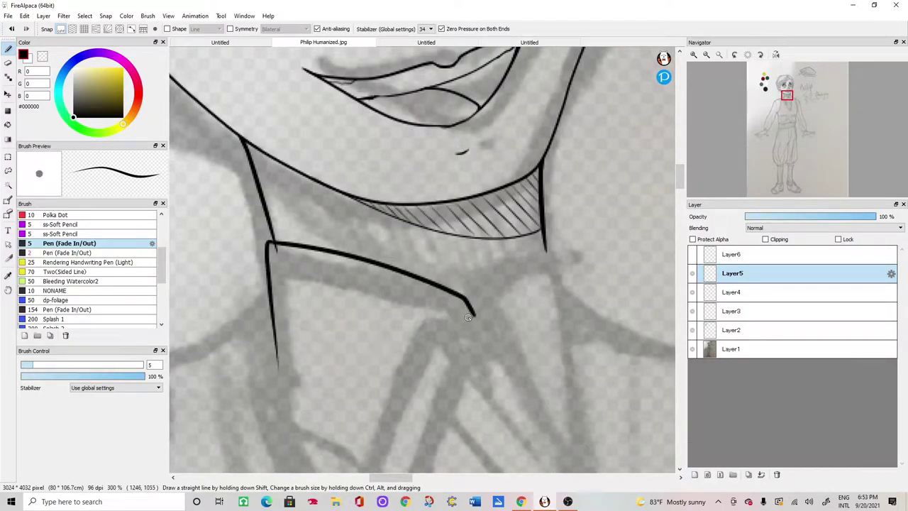
{"action": "scroll", "coordinate": [468, 318], "scroll_direction": "down", "scroll_amount": 2}
{"action": "mouse_move", "coordinate": [443, 283]}
{"action": "left_mouse_down"}
{"action": "mouse_move", "coordinate": [421, 316]}
{"action": "mouse_move", "coordinate": [387, 423]}
{"action": "left_mouse_up"}
{"action": "scroll", "coordinate": [550, 274], "scroll_direction": "up", "scroll_amount": 1}
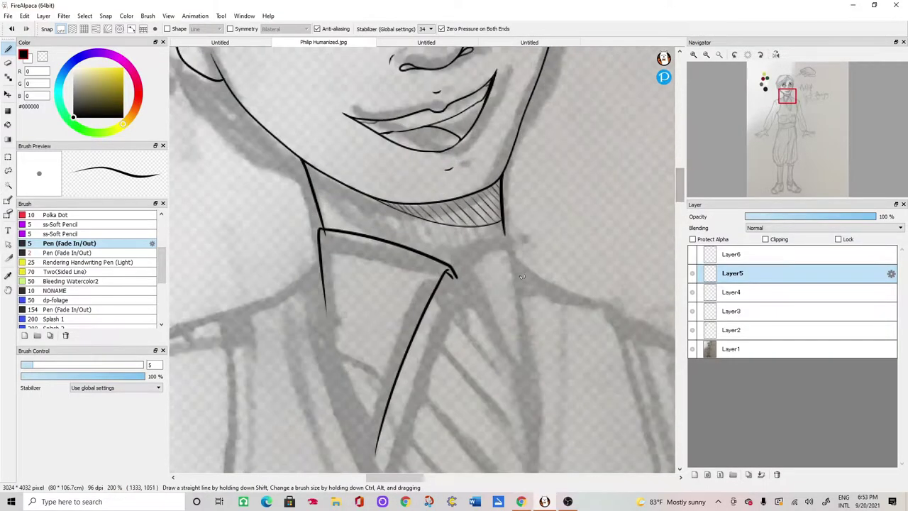
- Ink the top edge of the opposite collar flap from the collar's centre point to the neck's side
{"action": "left_click_drag", "start_coordinate": [459, 268], "coordinate": [512, 235]}
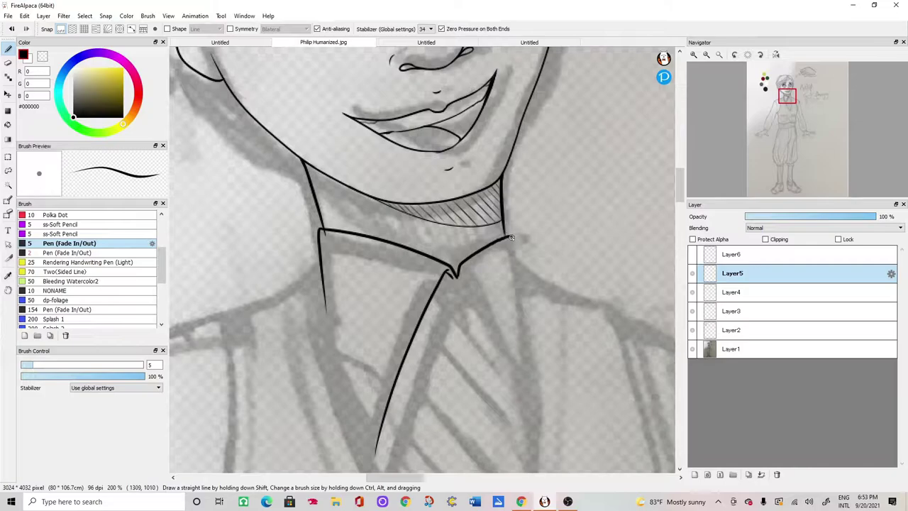
{"action": "key", "text": "ctrl+z"}
{"action": "left_click_drag", "start_coordinate": [491, 247], "coordinate": [527, 239]}
{"action": "key", "text": "ctrl+plus"}
{"action": "left_click_drag", "start_coordinate": [413, 478], "coordinate": [422, 484]}
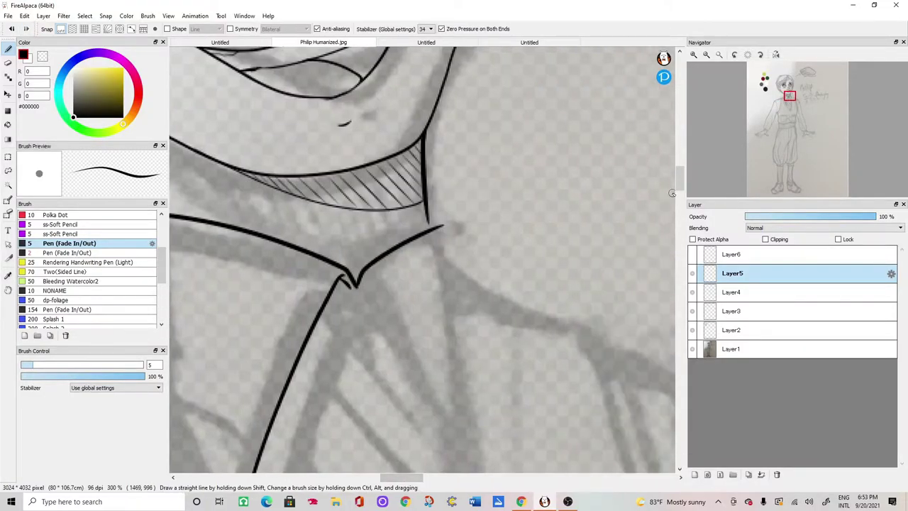
{"action": "scroll", "coordinate": [672, 194], "scroll_direction": "down", "scroll_amount": 1}
- Ink the narrower collar flap's front and outer edges down to a point and reinforce its top edge
{"action": "key", "text": "ctrl+z"}
{"action": "mouse_move", "coordinate": [418, 182]}
{"action": "left_mouse_down"}
{"action": "mouse_move", "coordinate": [352, 231]}
{"action": "mouse_move", "coordinate": [394, 268]}
{"action": "mouse_move", "coordinate": [445, 406]}
{"action": "left_mouse_up"}
{"action": "scroll", "coordinate": [369, 241], "scroll_direction": "down", "scroll_amount": 1}
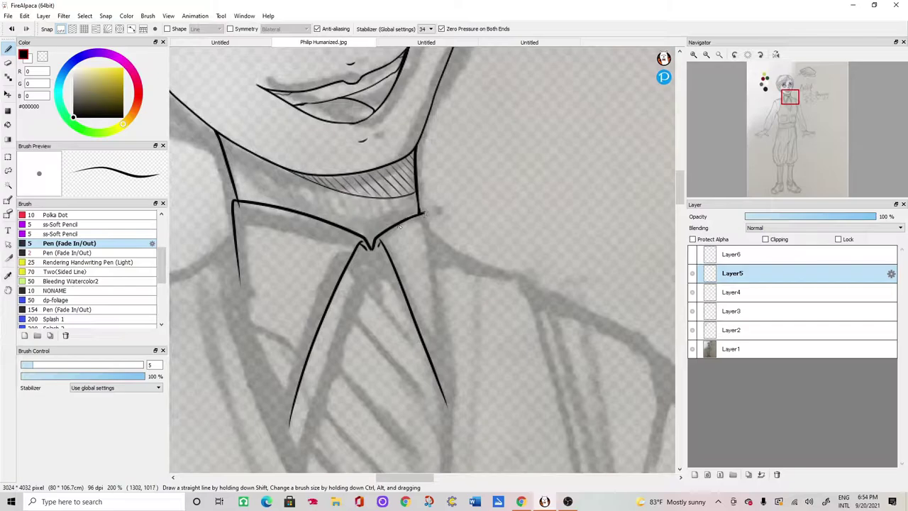
{"action": "left_click_drag", "start_coordinate": [371, 246], "coordinate": [427, 208]}
{"action": "left_click_drag", "start_coordinate": [437, 279], "coordinate": [445, 395]}
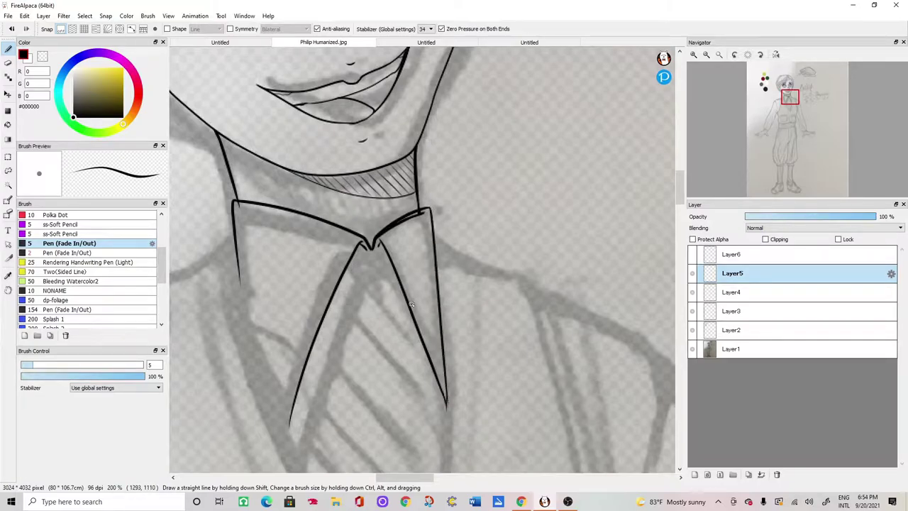
- Thicken the narrower collar flap's top corner and extend the neck line down to meet it with the 5 px pen
{"action": "scroll", "coordinate": [412, 303], "scroll_direction": "up", "scroll_amount": 1}
{"action": "key", "text": "e"}
{"action": "left_click_drag", "start_coordinate": [407, 199], "coordinate": [357, 231]}
{"action": "key", "text": "ctrl+plus"}
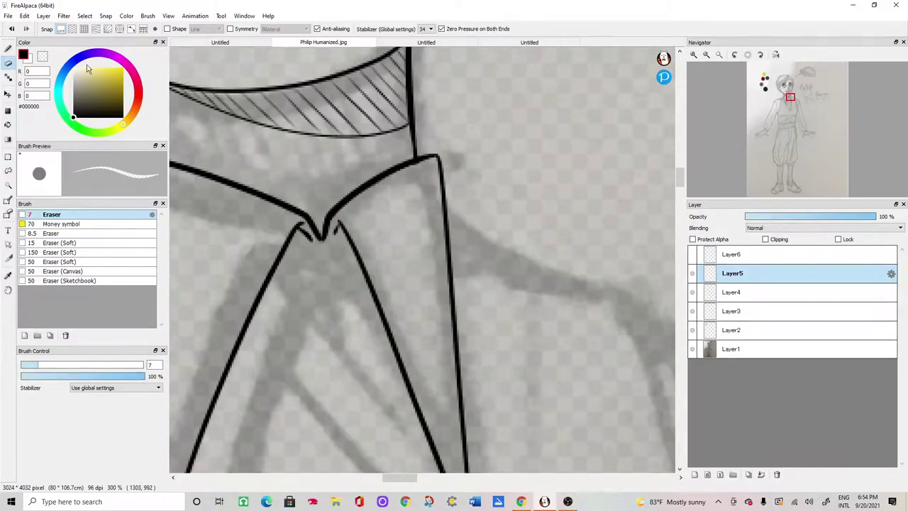
{"action": "key", "text": "b"}
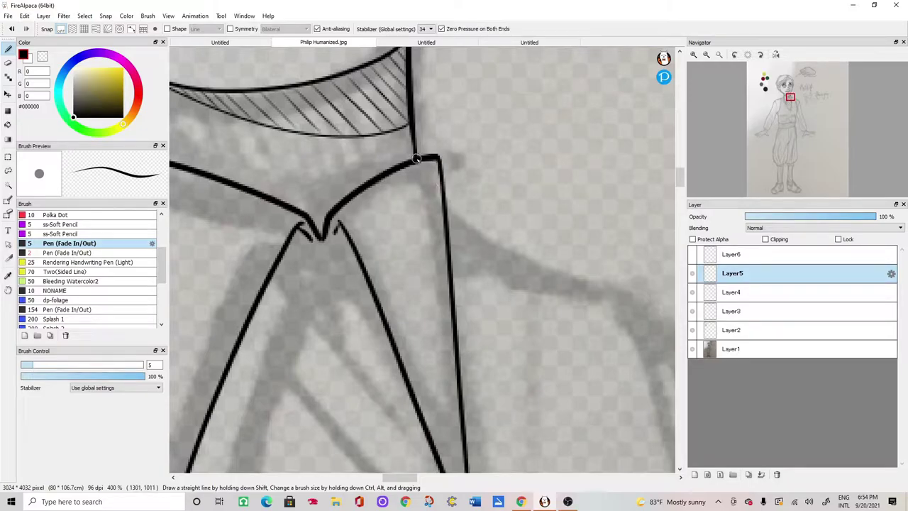
{"action": "left_click_drag", "start_coordinate": [412, 136], "coordinate": [417, 161]}
{"action": "key", "text": "ctrl+minus"}
{"action": "key", "text": "ctrl+minus"}
{"action": "key", "text": "ctrl+minus"}
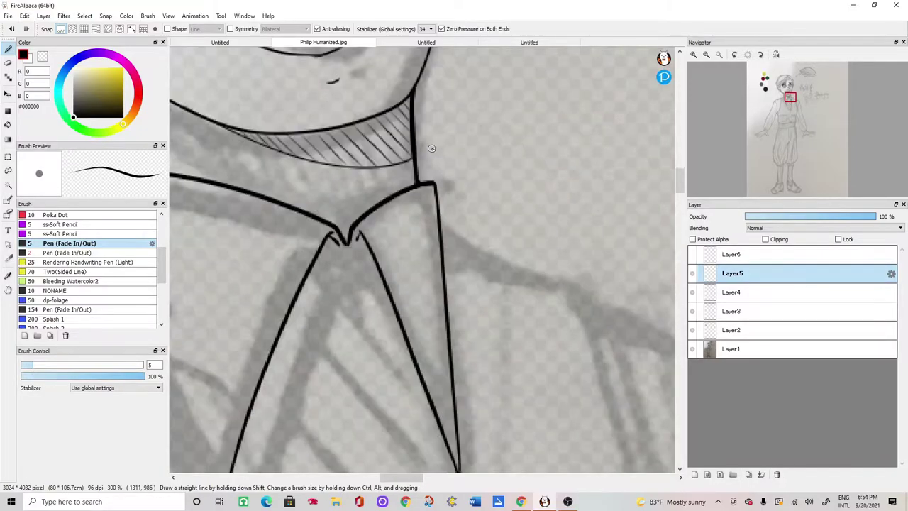
- Toggle the visibility of Layer5 and Layer4, and erase the neck line's overshoot at the wider collar flap's corner on Layer4
{"action": "left_click_drag", "start_coordinate": [394, 479], "coordinate": [380, 479]}
{"action": "left_click", "coordinate": [692, 273]}
{"action": "left_click", "coordinate": [692, 273]}
{"action": "left_click", "coordinate": [690, 288]}
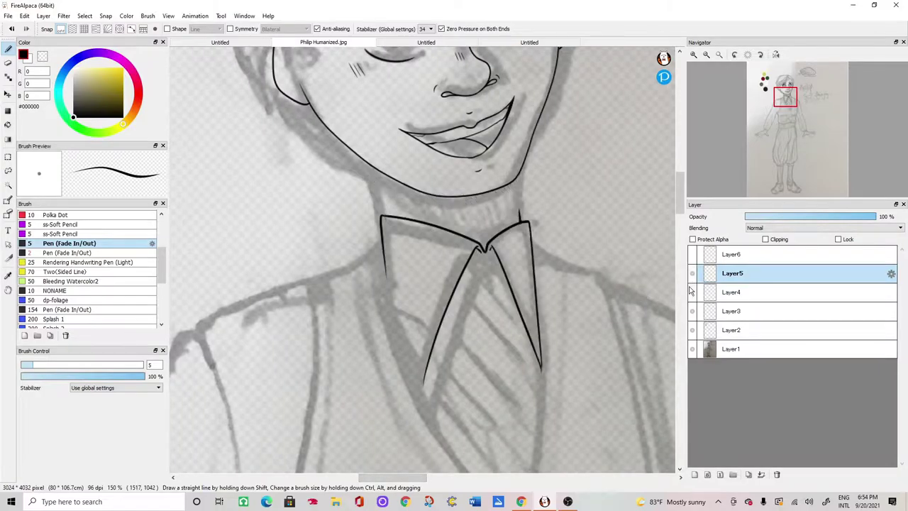
{"action": "left_click", "coordinate": [706, 291]}
{"action": "scroll", "coordinate": [351, 192], "scroll_direction": "up", "scroll_amount": 2}
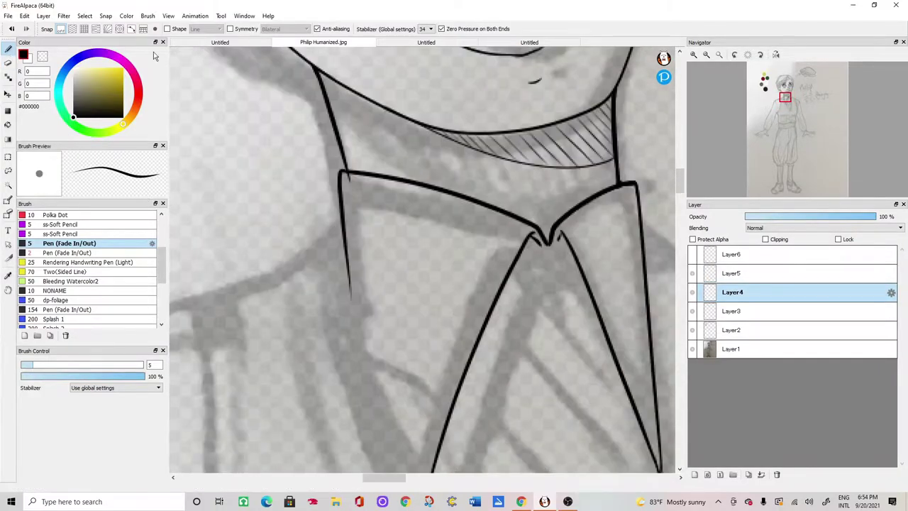
{"action": "key", "text": "e"}
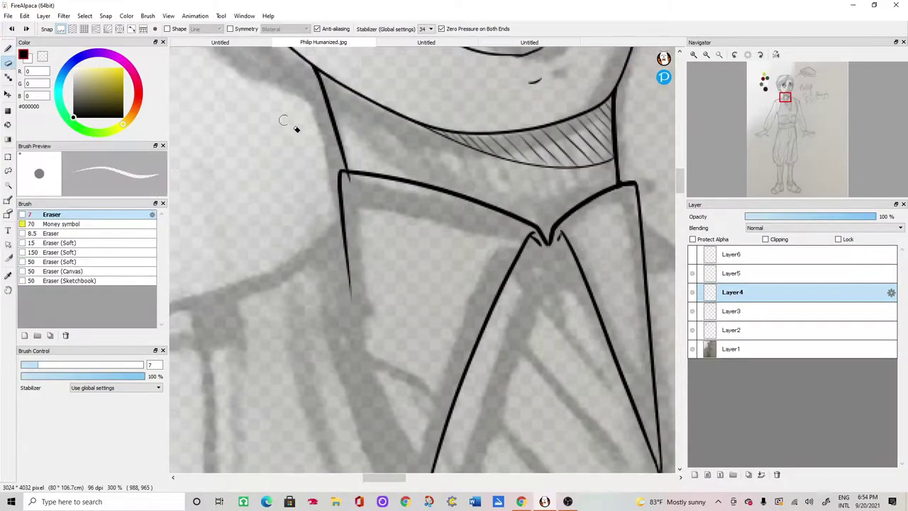
{"action": "scroll", "coordinate": [359, 187], "scroll_direction": "up", "scroll_amount": 1}
{"action": "key", "text": "b"}
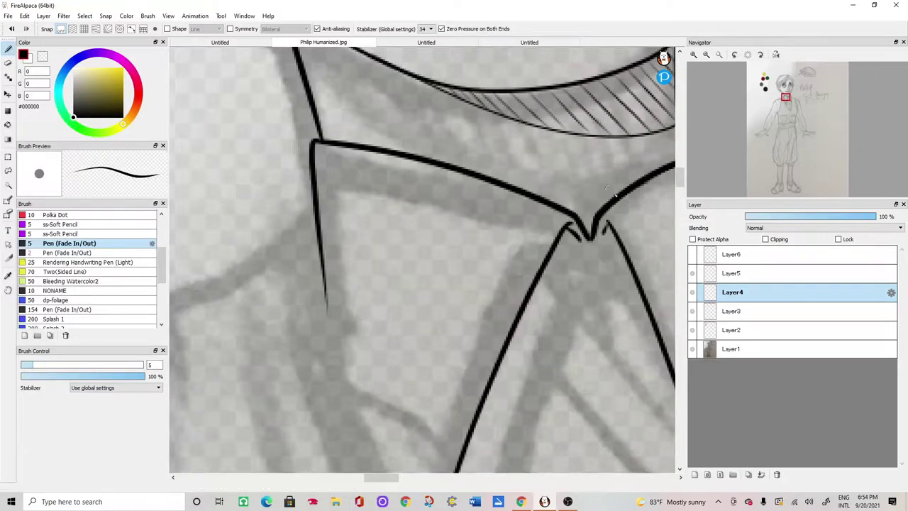
{"action": "scroll", "coordinate": [359, 186], "scroll_direction": "down", "scroll_amount": 2}
{"action": "left_click", "coordinate": [710, 276]}
{"action": "left_click", "coordinate": [710, 292]}
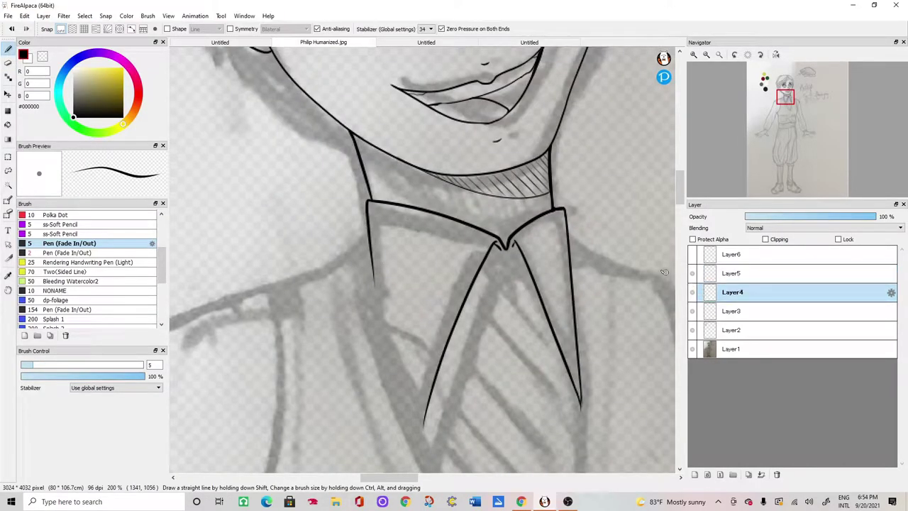
{"action": "scroll", "coordinate": [348, 168], "scroll_direction": "up", "scroll_amount": 1}
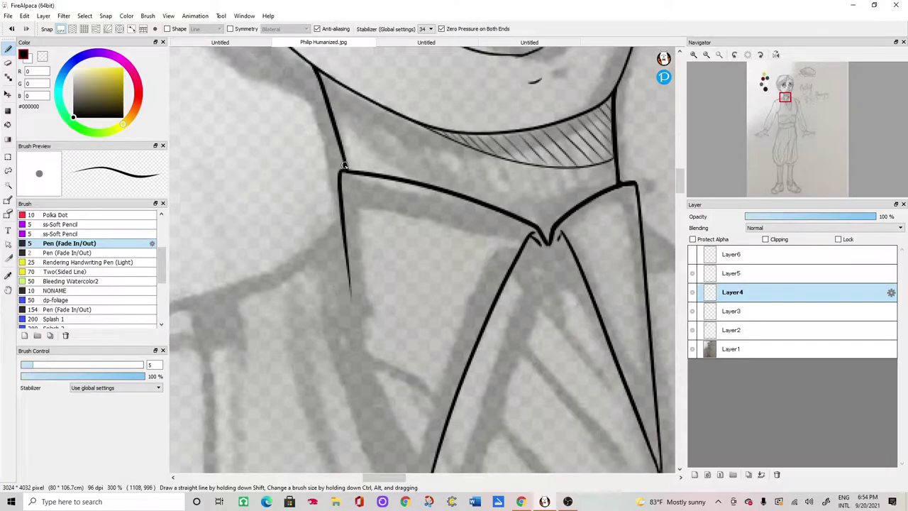
- Outline the rounded tie knot below the collar's centre point on Layer5 with the 2 px pen, adding small creases and joining lines
{"action": "scroll", "coordinate": [359, 139], "scroll_direction": "down", "scroll_amount": 2}
{"action": "left_click", "coordinate": [710, 273]}
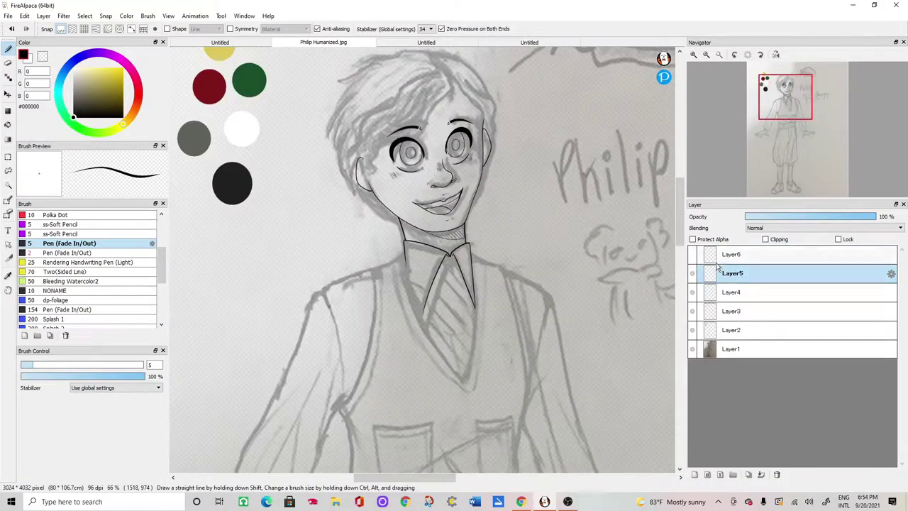
{"action": "scroll", "coordinate": [431, 175], "scroll_direction": "up", "scroll_amount": 3}
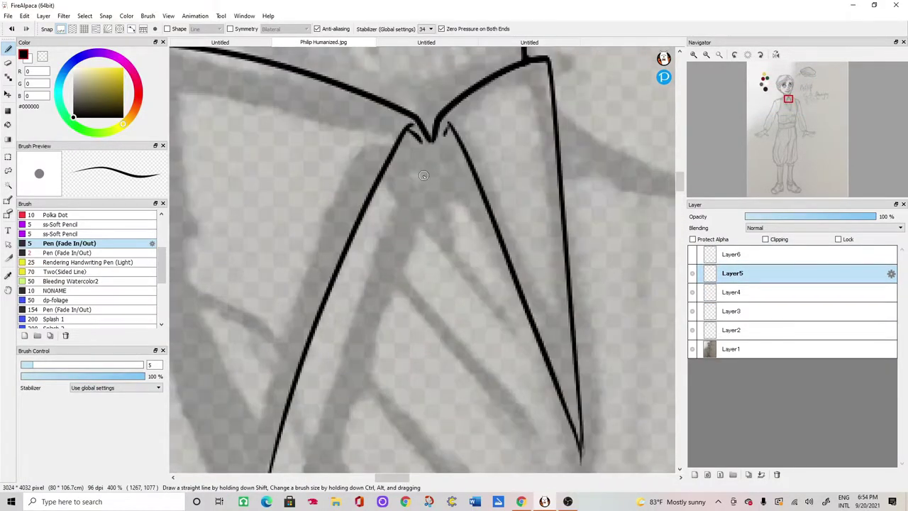
{"action": "mouse_move", "coordinate": [407, 194]}
{"action": "left_mouse_down"}
{"action": "mouse_move", "coordinate": [406, 150]}
{"action": "mouse_move", "coordinate": [445, 143]}
{"action": "mouse_move", "coordinate": [457, 145]}
{"action": "mouse_move", "coordinate": [460, 164]}
{"action": "mouse_move", "coordinate": [455, 202]}
{"action": "left_mouse_up"}
{"action": "left_click", "coordinate": [17, 30]}
{"action": "left_click", "coordinate": [94, 253]}
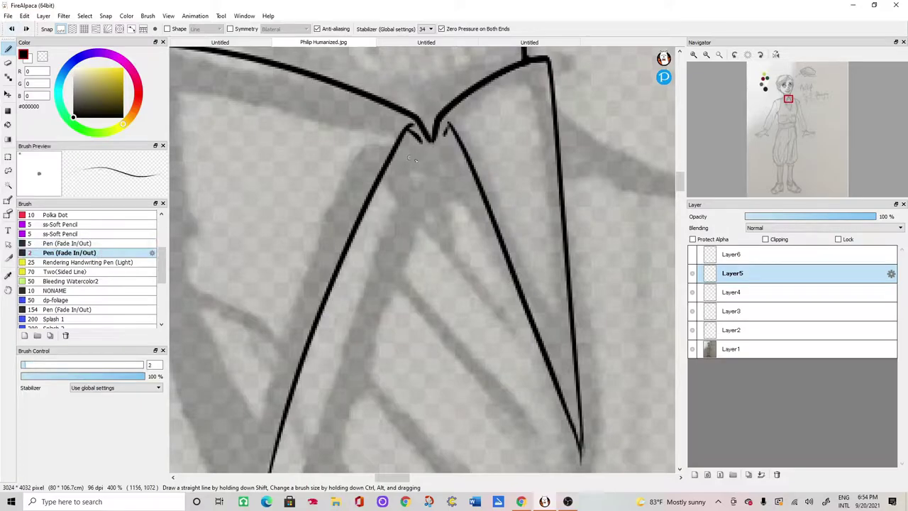
{"action": "mouse_move", "coordinate": [397, 190]}
{"action": "left_mouse_down"}
{"action": "mouse_move", "coordinate": [406, 203]}
{"action": "mouse_move", "coordinate": [398, 194]}
{"action": "left_mouse_up"}
{"action": "left_click_drag", "start_coordinate": [469, 196], "coordinate": [469, 180]}
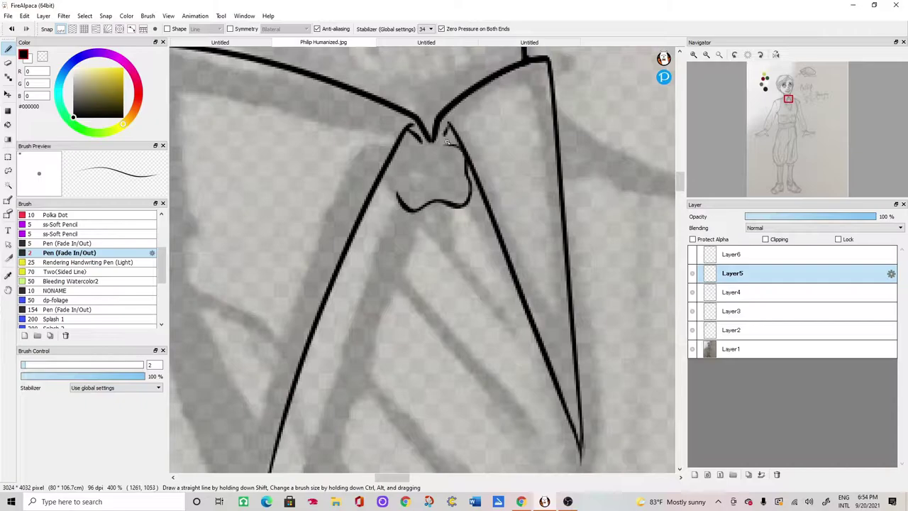
{"action": "left_click_drag", "start_coordinate": [448, 146], "coordinate": [423, 151]}
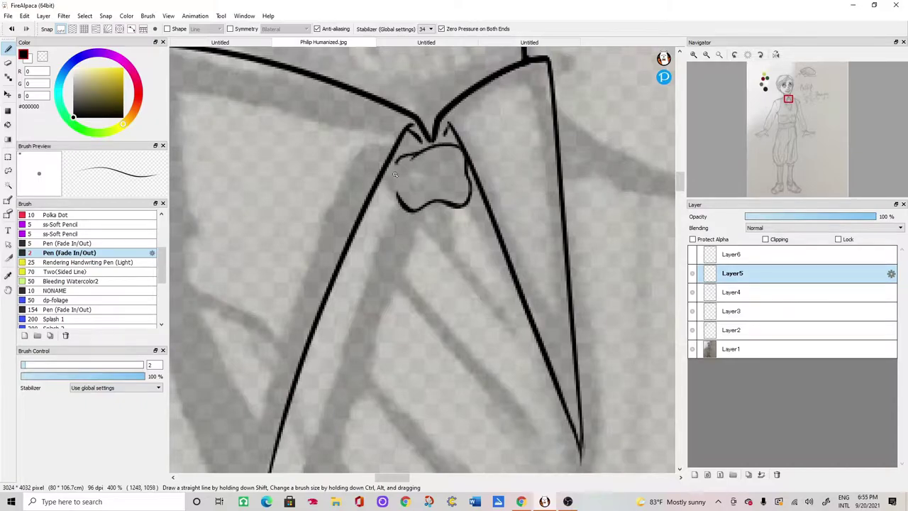
{"action": "left_click_drag", "start_coordinate": [413, 173], "coordinate": [449, 189]}
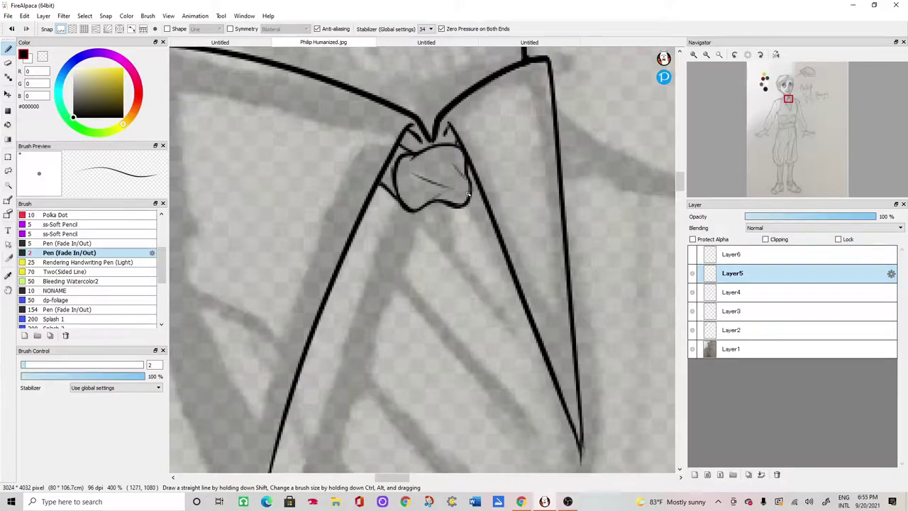
{"action": "left_click", "coordinate": [8, 94]}
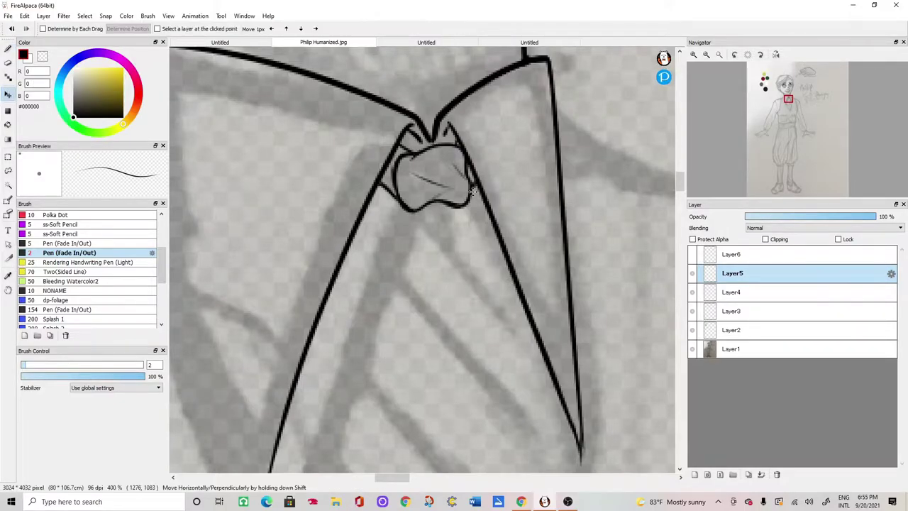
{"action": "left_click_drag", "start_coordinate": [468, 187], "coordinate": [463, 186]}
{"action": "left_click", "coordinate": [12, 29]}
- Lasso the tie knot, move it slightly up against the collar's centre point, and deselect it
{"action": "left_click", "coordinate": [7, 171]}
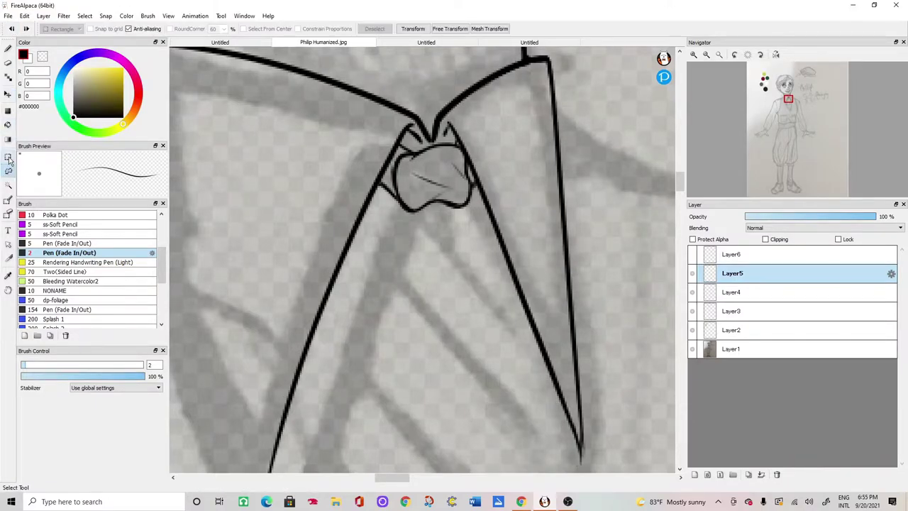
{"action": "left_click_drag", "start_coordinate": [477, 199], "coordinate": [383, 226]}
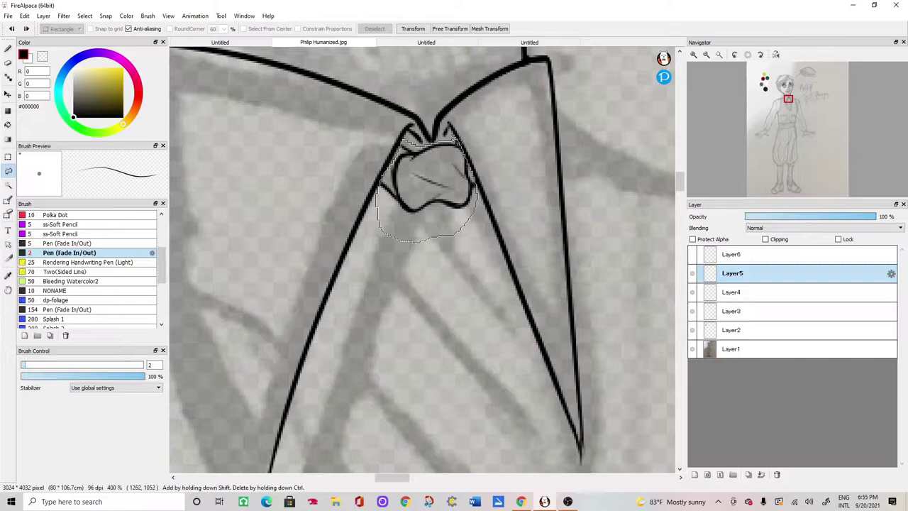
{"action": "left_click_drag", "start_coordinate": [456, 141], "coordinate": [457, 143]}
{"action": "left_click", "coordinate": [8, 78]}
{"action": "left_click", "coordinate": [7, 95]}
{"action": "left_click_drag", "start_coordinate": [459, 192], "coordinate": [459, 188]}
{"action": "left_click", "coordinate": [84, 15]}
{"action": "left_click", "coordinate": [97, 37]}
- Ink two short lines fanning down from the underside of the tie knot with the 2 px pen
{"action": "left_click", "coordinate": [8, 48]}
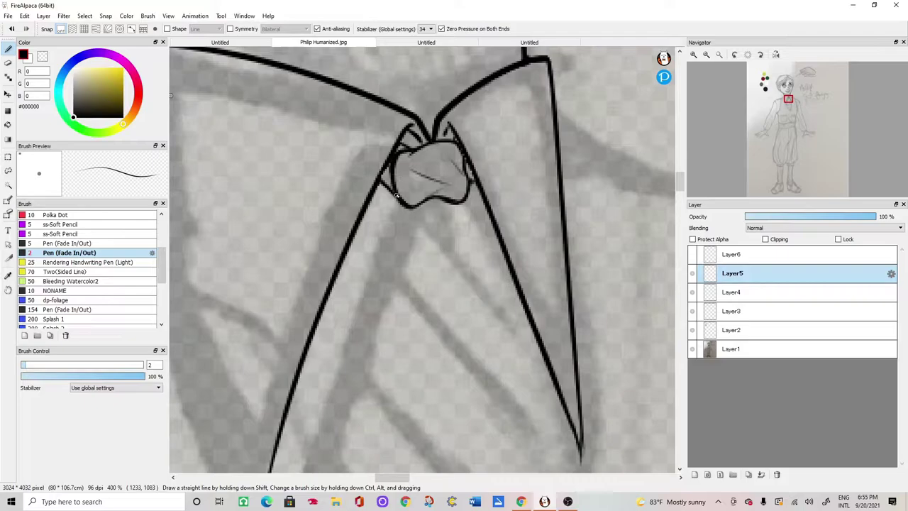
{"action": "left_click_drag", "start_coordinate": [421, 207], "coordinate": [391, 279]}
{"action": "left_click_drag", "start_coordinate": [449, 202], "coordinate": [468, 253]}
- Set the pen to 4 px and ink a line from the knot parallel to the wider collar flap's front edge
{"action": "key", "text": "bracketleft"}
{"action": "key", "text": "bracketright"}
{"action": "key", "text": "bracketright"}
{"action": "key", "text": "bracketright"}
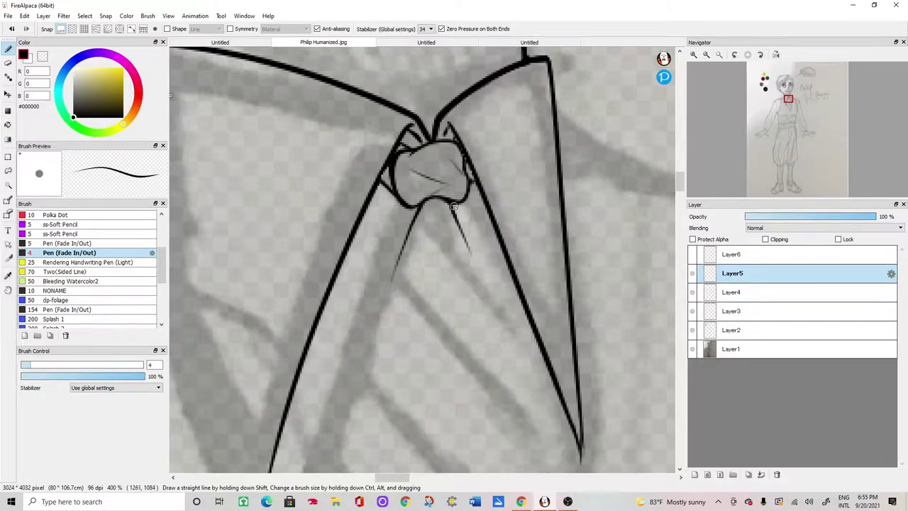
{"action": "key", "text": "ctrl+minus"}
{"action": "key", "text": "ctrl+minus"}
{"action": "key", "text": "bracketleft"}
{"action": "key", "text": "bracketleft"}
{"action": "key", "text": "bracketright"}
{"action": "key", "text": "bracketright"}
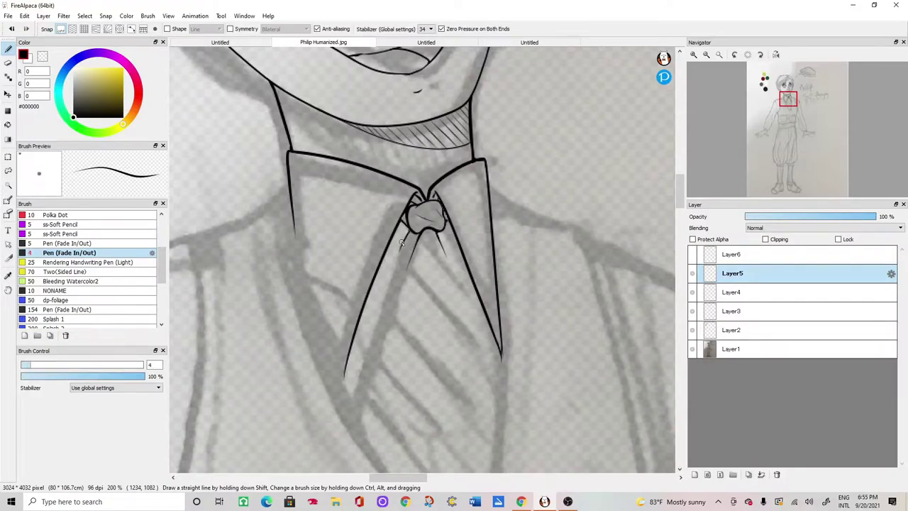
{"action": "left_click_drag", "start_coordinate": [407, 234], "coordinate": [361, 366]}
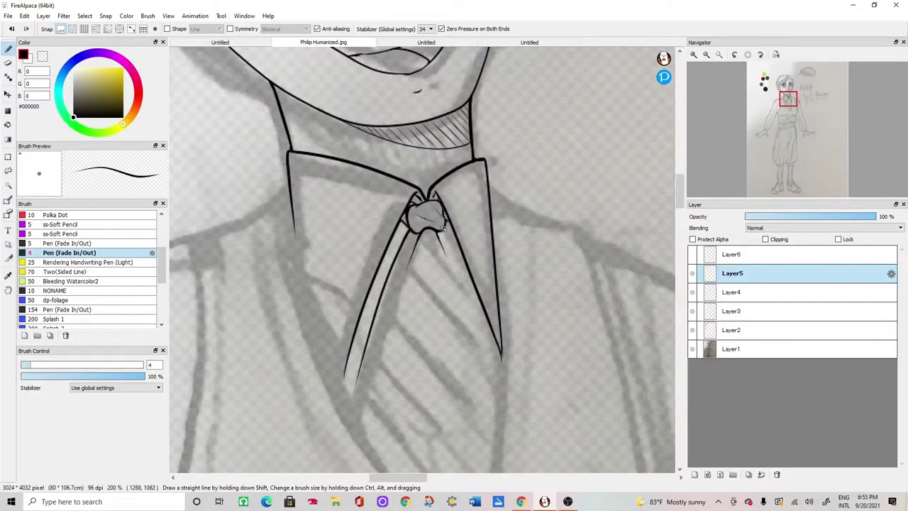
- Ink a matching line beside the narrower collar flap's front edge and lengthen the one beside the wider flap
{"action": "left_click_drag", "start_coordinate": [444, 226], "coordinate": [497, 375]}
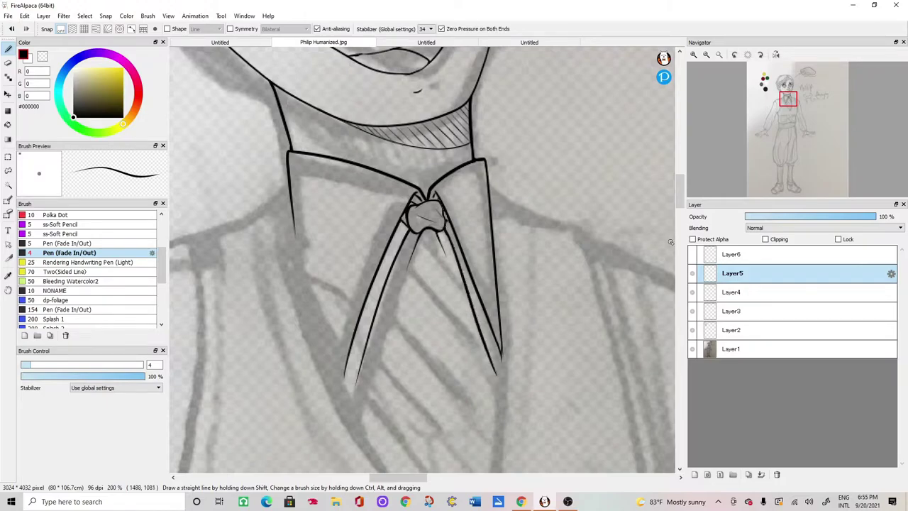
{"action": "scroll", "coordinate": [678, 211], "scroll_direction": "down", "scroll_amount": 3}
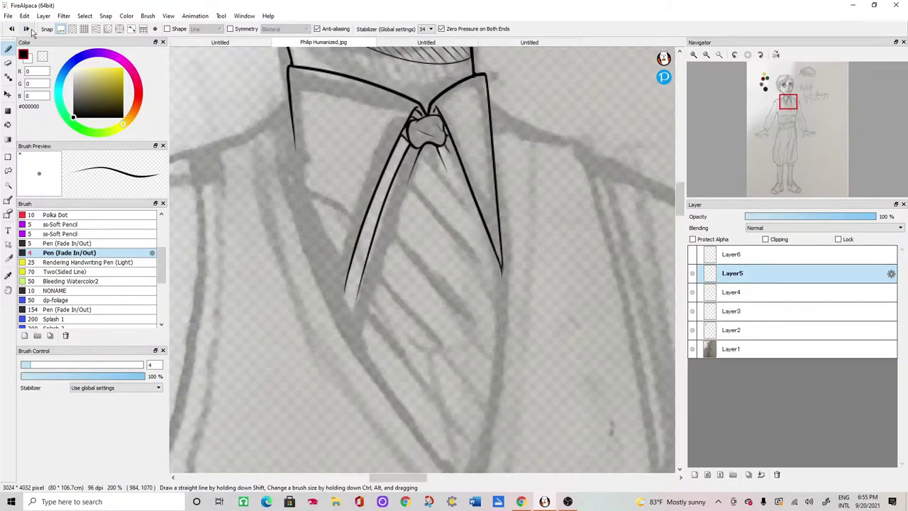
{"action": "left_click_drag", "start_coordinate": [448, 153], "coordinate": [500, 283]}
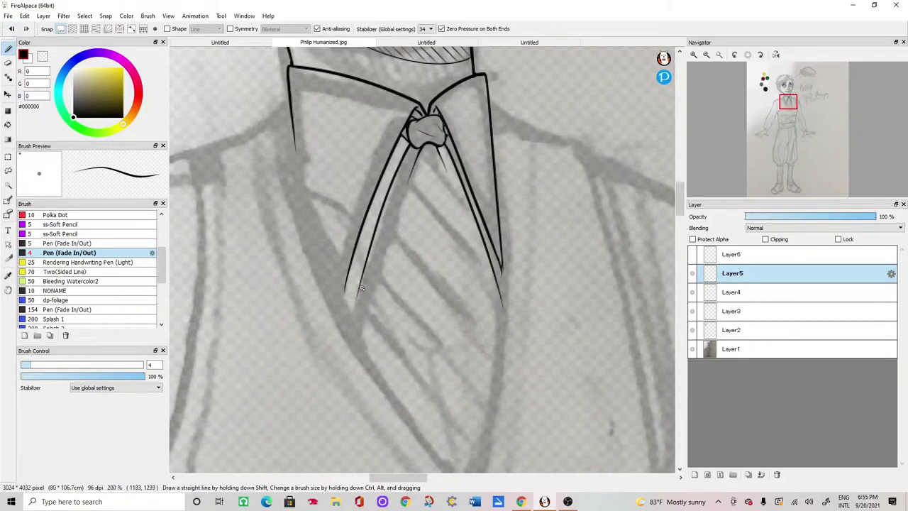
{"action": "left_click_drag", "start_coordinate": [356, 298], "coordinate": [348, 326]}
- Set the pen to 3 px and ink two long curved fold lines running down the tie below the knot
{"action": "key", "text": "["}
{"action": "left_click_drag", "start_coordinate": [420, 182], "coordinate": [462, 356]}
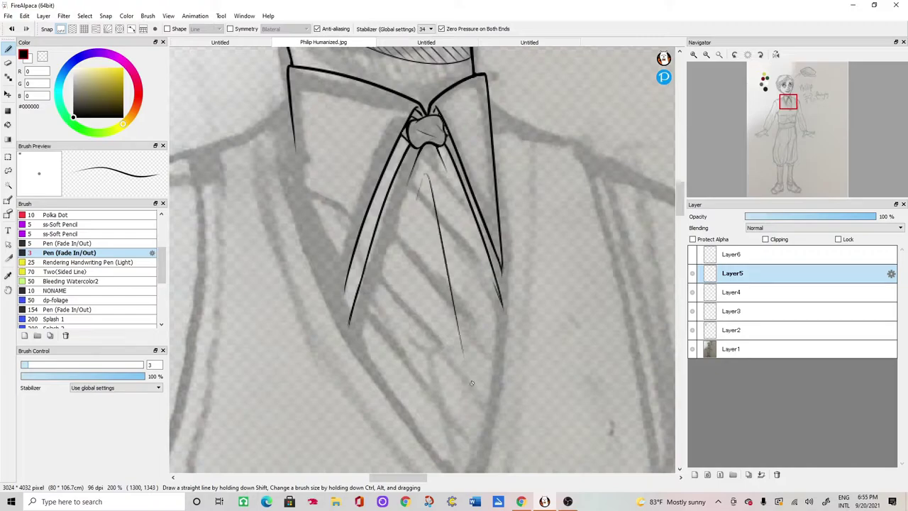
{"action": "scroll", "coordinate": [479, 309], "scroll_direction": "down", "scroll_amount": 1}
{"action": "left_click_drag", "start_coordinate": [402, 250], "coordinate": [434, 380]}
{"action": "scroll", "coordinate": [442, 383], "scroll_direction": "down", "scroll_amount": 2}
{"action": "scroll", "coordinate": [442, 383], "scroll_direction": "up", "scroll_amount": 2}
{"action": "scroll", "coordinate": [441, 365], "scroll_direction": "up", "scroll_amount": 1}
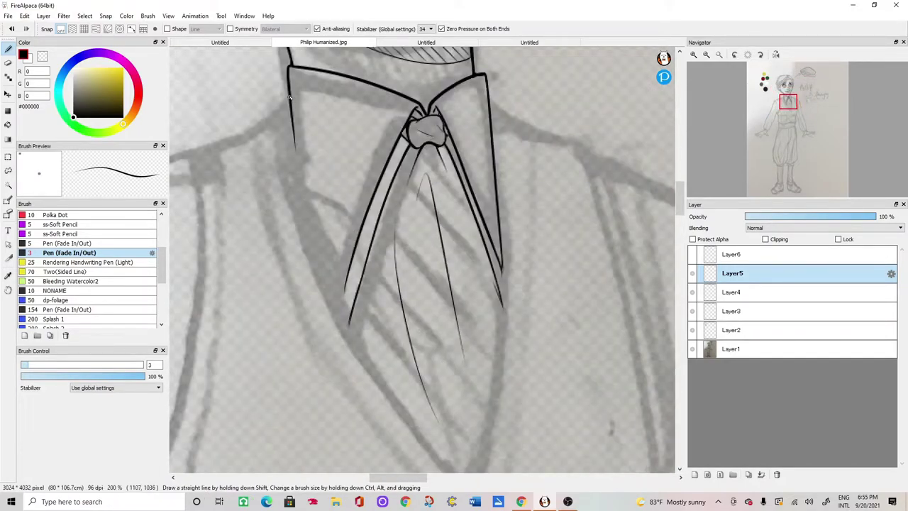
- Ink the vest's V-neckline from the wider collar flap's outer edge down to the V's lowest point
{"action": "left_click_drag", "start_coordinate": [290, 120], "coordinate": [327, 251]}
{"action": "left_click", "coordinate": [11, 29]}
{"action": "mouse_move", "coordinate": [292, 123]}
{"action": "left_mouse_down"}
{"action": "mouse_move", "coordinate": [298, 170]}
{"action": "mouse_move", "coordinate": [374, 368]}
{"action": "mouse_move", "coordinate": [454, 471]}
{"action": "left_mouse_up"}
{"action": "scroll", "coordinate": [448, 417], "scroll_direction": "down", "scroll_amount": 1}
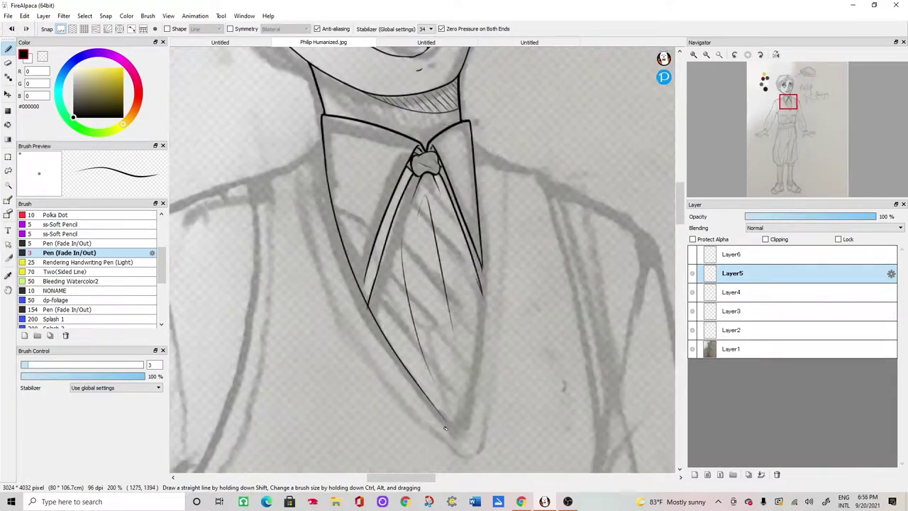
- Ink the opposite side of the vest's V-neckline from the narrower collar flap's tip down to the V's point
{"action": "mouse_move", "coordinate": [482, 241]}
{"action": "left_mouse_down"}
{"action": "mouse_move", "coordinate": [483, 289]}
{"action": "mouse_move", "coordinate": [459, 426]}
{"action": "left_mouse_up"}
{"action": "scroll", "coordinate": [461, 423], "scroll_direction": "up", "scroll_amount": 1}
{"action": "left_click_drag", "start_coordinate": [680, 201], "coordinate": [680, 209]}
{"action": "key", "text": "ctrl+z"}
{"action": "scroll", "coordinate": [546, 155], "scroll_direction": "up", "scroll_amount": 1}
{"action": "scroll", "coordinate": [540, 118], "scroll_direction": "down", "scroll_amount": 1}
{"action": "mouse_move", "coordinate": [501, 150]}
{"action": "left_mouse_down"}
{"action": "mouse_move", "coordinate": [500, 224]}
{"action": "mouse_move", "coordinate": [455, 422]}
{"action": "left_mouse_up"}
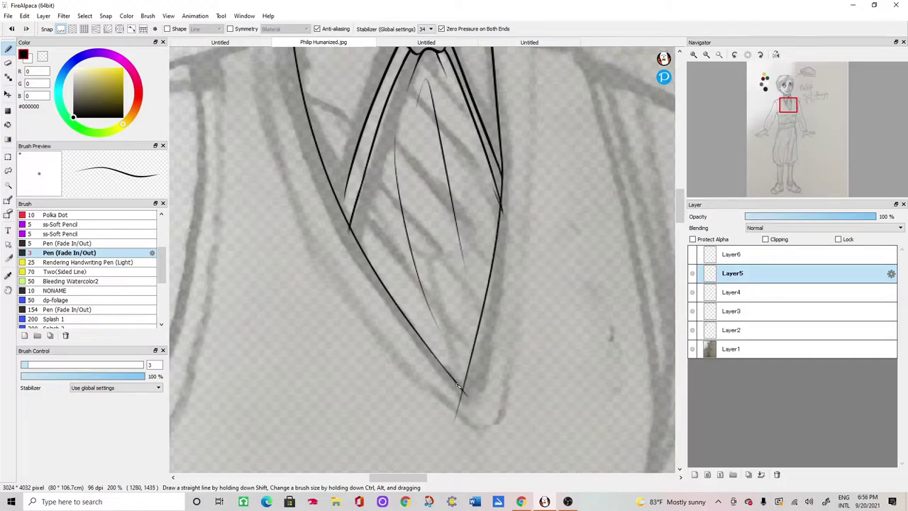
- Erase the crossing line ends so the V-neckline closes in a clean point
{"action": "key", "text": "e"}
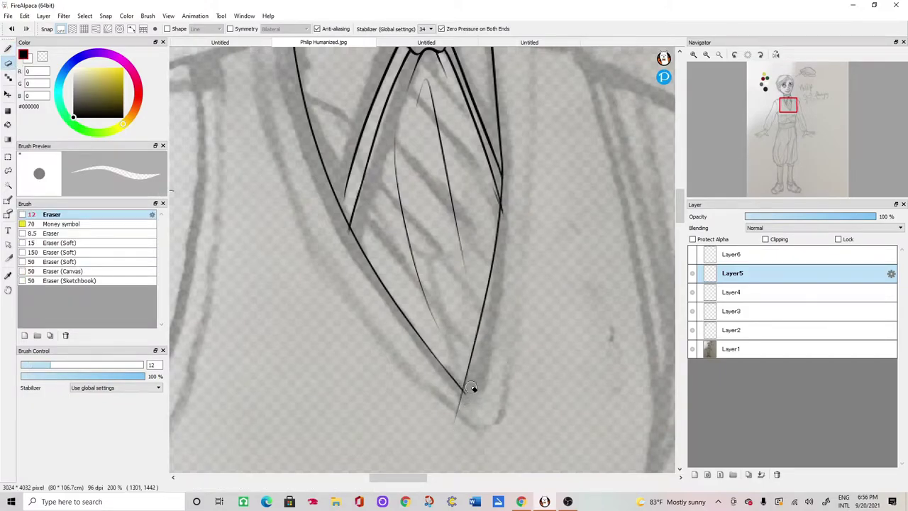
{"action": "mouse_move", "coordinate": [468, 391]}
{"action": "left_mouse_down"}
{"action": "mouse_move", "coordinate": [455, 425]}
{"action": "mouse_move", "coordinate": [464, 396]}
{"action": "left_mouse_up"}
{"action": "left_click", "coordinate": [8, 49]}
{"action": "left_click", "coordinate": [694, 54]}
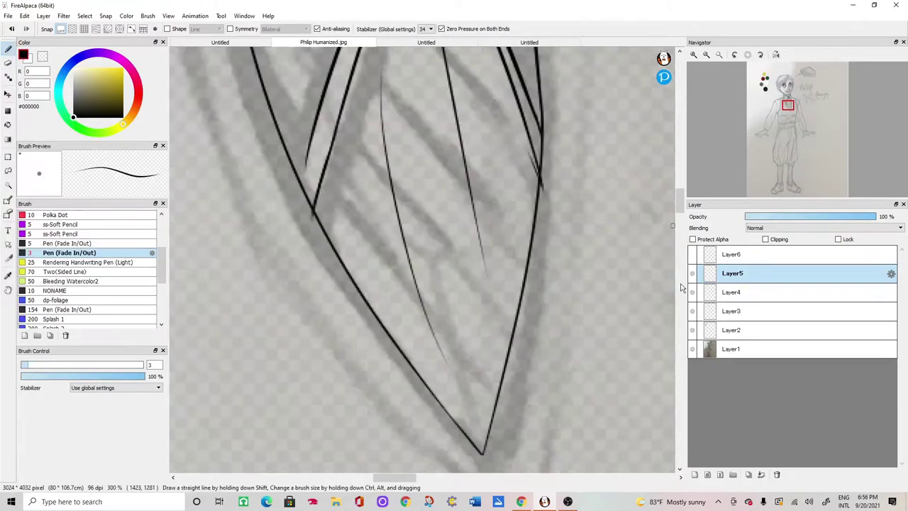
{"action": "scroll", "coordinate": [508, 357], "scroll_direction": "up", "scroll_amount": 1}
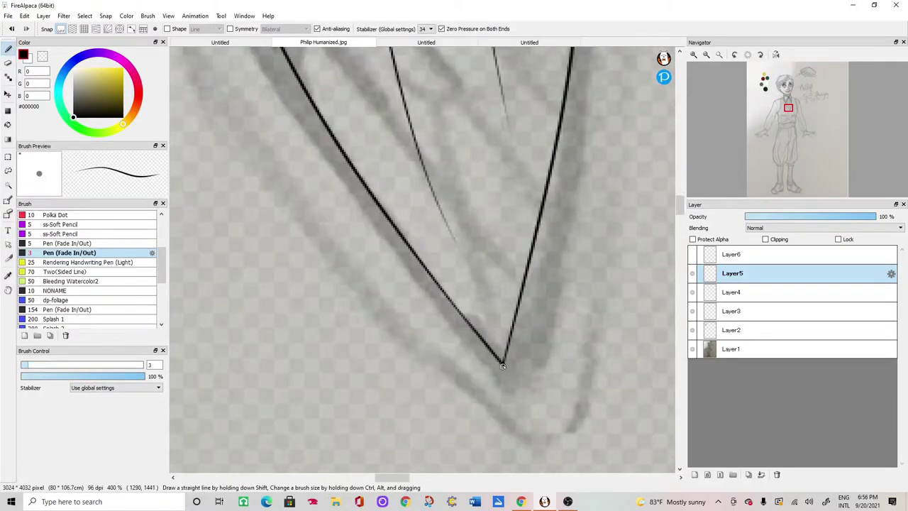
- Erase the stray line ends where the collar and tie lines meet both sides of the V-neckline
{"action": "left_click", "coordinate": [705, 54]}
{"action": "left_click", "coordinate": [705, 55]}
{"action": "left_click_drag", "start_coordinate": [679, 216], "coordinate": [679, 204]}
{"action": "left_click", "coordinate": [694, 55]}
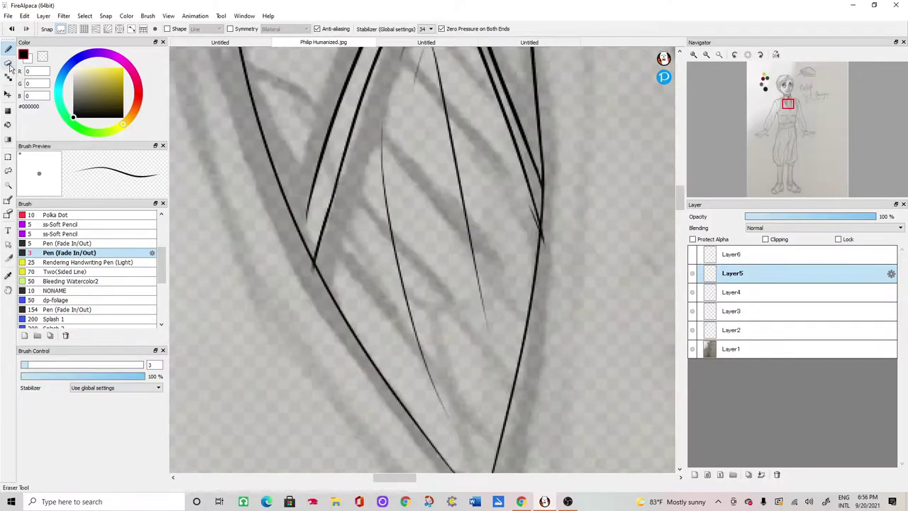
{"action": "left_click", "coordinate": [7, 62]}
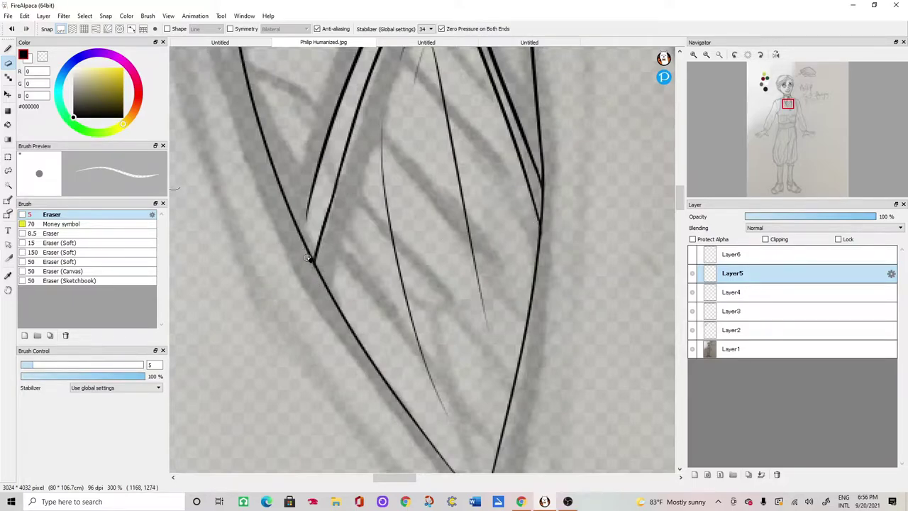
- Toggle Layer5's visibility, then enlarge the eraser and remove the lower part of the wider collar flap's front edge
{"action": "key", "text": "ctrl+minus"}
{"action": "key", "text": "ctrl+minus"}
{"action": "key", "text": "ctrl+minus"}
{"action": "left_click", "coordinate": [693, 274]}
{"action": "left_click", "coordinate": [693, 274]}
{"action": "key", "text": "ctrl+plus"}
{"action": "left_click_drag", "start_coordinate": [687, 222], "coordinate": [682, 201]}
{"action": "key", "text": "ctrl+plus"}
{"action": "key", "text": "bracketright"}
{"action": "key", "text": "bracketright"}
{"action": "key", "text": "bracketright"}
{"action": "key", "text": "bracketright"}
{"action": "mouse_move", "coordinate": [341, 185]}
{"action": "left_mouse_down"}
{"action": "mouse_move", "coordinate": [312, 305]}
{"action": "mouse_move", "coordinate": [305, 284]}
{"action": "left_mouse_up"}
{"action": "left_click", "coordinate": [9, 47]}
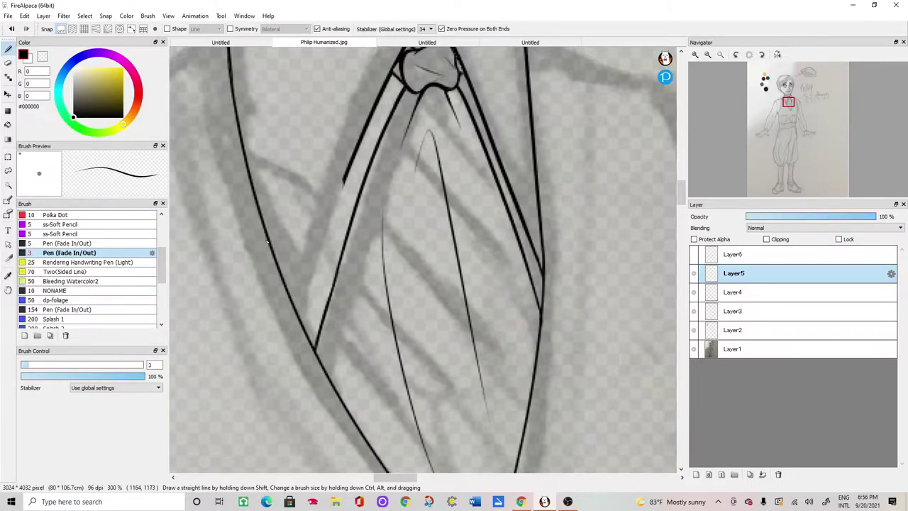
- Redraw the lower part of the wider collar flap's front edge down to the V-neckline with the 5 px pen
{"action": "left_click", "coordinate": [103, 244]}
{"action": "left_click_drag", "start_coordinate": [349, 164], "coordinate": [293, 318]}
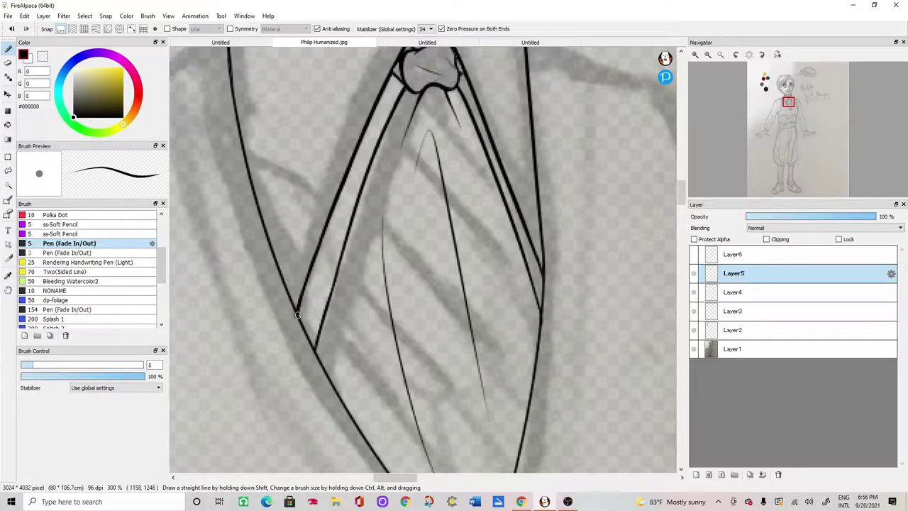
{"action": "scroll", "coordinate": [298, 318], "scroll_direction": "down", "scroll_amount": 1}
{"action": "scroll", "coordinate": [300, 301], "scroll_direction": "down", "scroll_amount": 1}
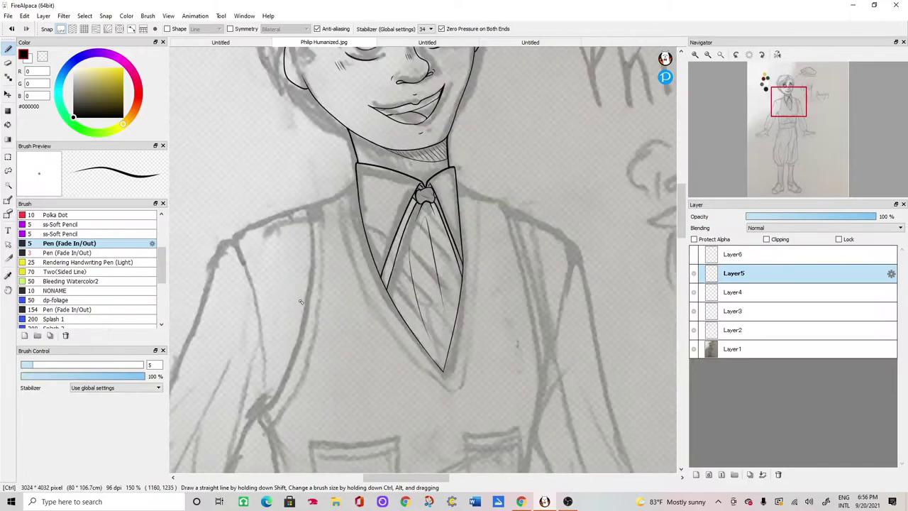
- Ink the vest's shoulder line beside the wider collar flap and its armhole edge down to the underarm
{"action": "mouse_move", "coordinate": [680, 226]}
{"action": "left_mouse_down"}
{"action": "mouse_move", "coordinate": [681, 214]}
{"action": "mouse_move", "coordinate": [681, 223]}
{"action": "left_mouse_up"}
{"action": "key", "text": "ctrl+plus"}
{"action": "left_click_drag", "start_coordinate": [418, 478], "coordinate": [397, 486]}
{"action": "key", "text": "ctrl+plus"}
{"action": "key", "text": "ctrl+plus"}
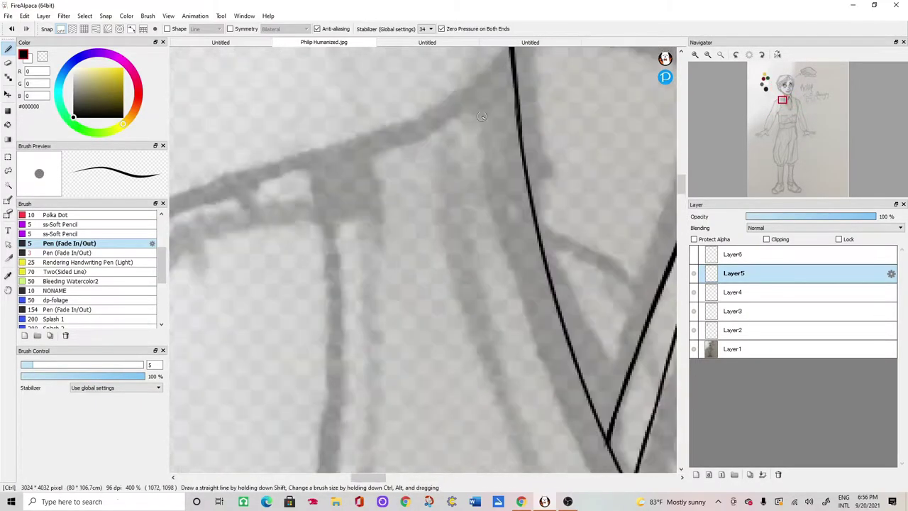
{"action": "key", "text": "ctrl+minus"}
{"action": "mouse_move", "coordinate": [487, 86]}
{"action": "left_mouse_down"}
{"action": "mouse_move", "coordinate": [316, 183]}
{"action": "mouse_move", "coordinate": [344, 227]}
{"action": "mouse_move", "coordinate": [347, 352]}
{"action": "left_mouse_up"}
{"action": "scroll", "coordinate": [272, 174], "scroll_direction": "down", "scroll_amount": 2}
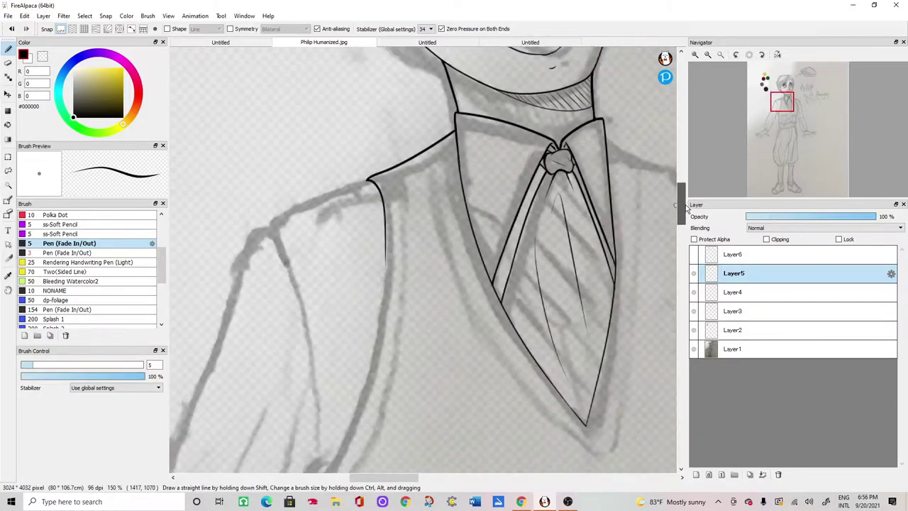
{"action": "key", "text": "ctrl+z"}
{"action": "mouse_move", "coordinate": [367, 89]}
{"action": "left_mouse_down"}
{"action": "mouse_move", "coordinate": [379, 120]}
{"action": "mouse_move", "coordinate": [370, 243]}
{"action": "mouse_move", "coordinate": [316, 397]}
{"action": "left_mouse_up"}
- Ink the small underarm corner where that armhole meets the vest's side seam
{"action": "scroll", "coordinate": [549, 235], "scroll_direction": "down", "scroll_amount": 3}
{"action": "scroll", "coordinate": [548, 235], "scroll_direction": "up", "scroll_amount": 1}
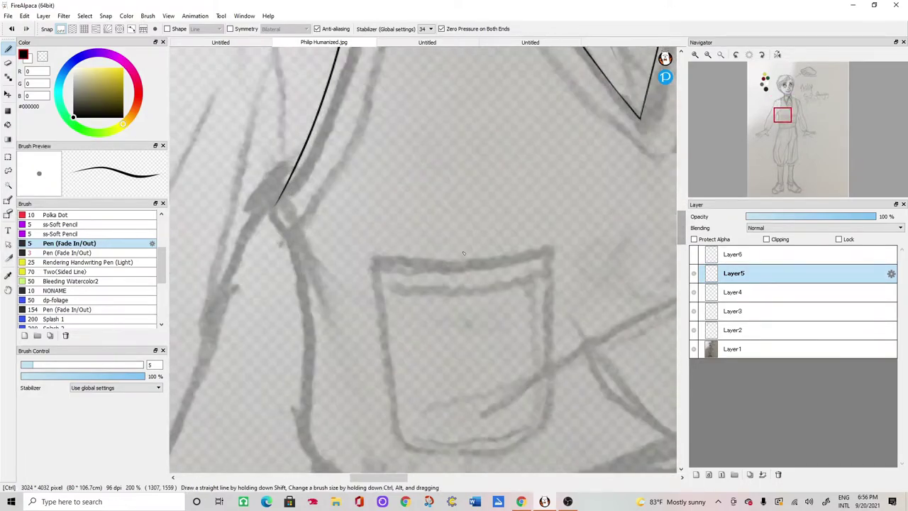
{"action": "scroll", "coordinate": [273, 207], "scroll_direction": "up", "scroll_amount": 1}
{"action": "left_click_drag", "start_coordinate": [200, 180], "coordinate": [213, 218]}
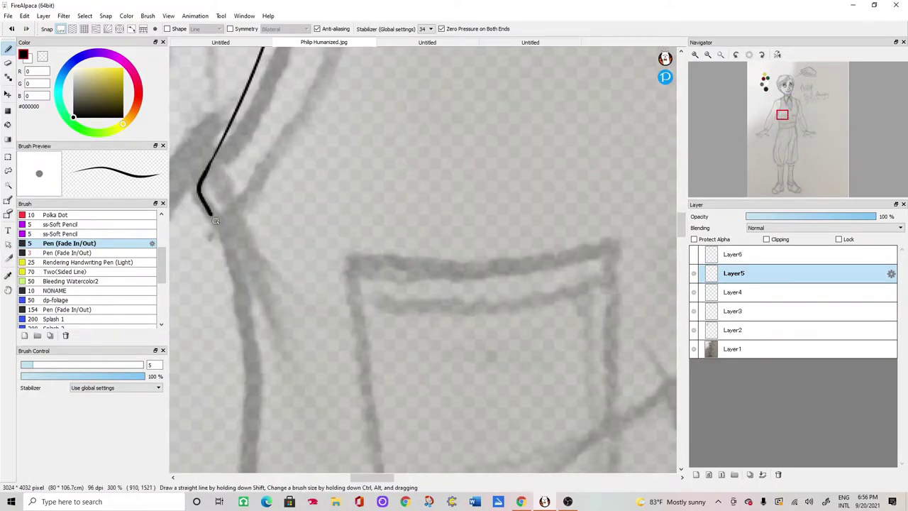
{"action": "scroll", "coordinate": [221, 249], "scroll_direction": "down", "scroll_amount": 1}
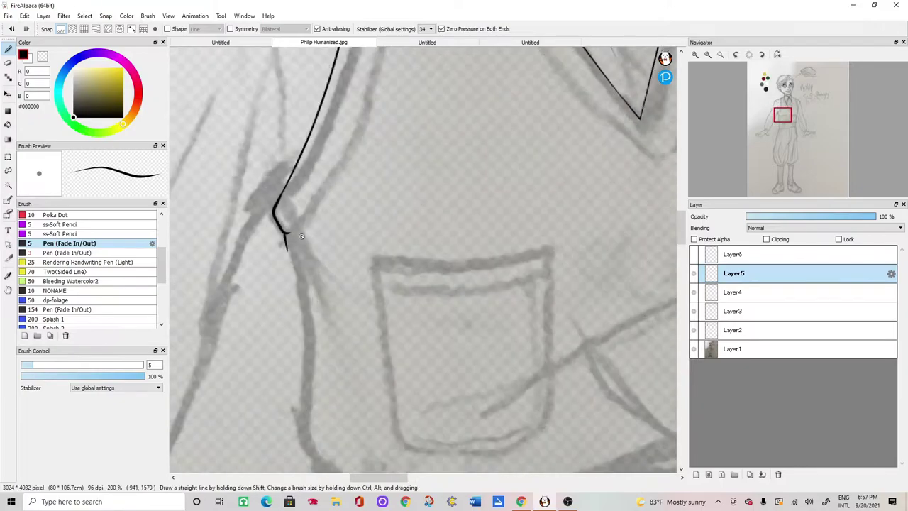
- Ink the vest's side edge below the underarm corner and its curved hem to the front point
{"action": "scroll", "coordinate": [290, 253], "scroll_direction": "down", "scroll_amount": 1}
{"action": "mouse_move", "coordinate": [320, 254]}
{"action": "left_mouse_down"}
{"action": "mouse_move", "coordinate": [328, 402]}
{"action": "mouse_move", "coordinate": [355, 425]}
{"action": "mouse_move", "coordinate": [425, 436]}
{"action": "left_mouse_up"}
{"action": "left_click_drag", "start_coordinate": [402, 479], "coordinate": [406, 479]}
{"action": "left_click_drag", "start_coordinate": [683, 244], "coordinate": [683, 250]}
{"action": "left_click_drag", "start_coordinate": [405, 479], "coordinate": [412, 480]}
{"action": "scroll", "coordinate": [318, 392], "scroll_direction": "up", "scroll_amount": 1}
{"action": "mouse_move", "coordinate": [292, 412]}
{"action": "left_mouse_down"}
{"action": "mouse_move", "coordinate": [372, 433]}
{"action": "mouse_move", "coordinate": [477, 401]}
{"action": "mouse_move", "coordinate": [545, 351]}
{"action": "mouse_move", "coordinate": [567, 355]}
{"action": "left_mouse_up"}
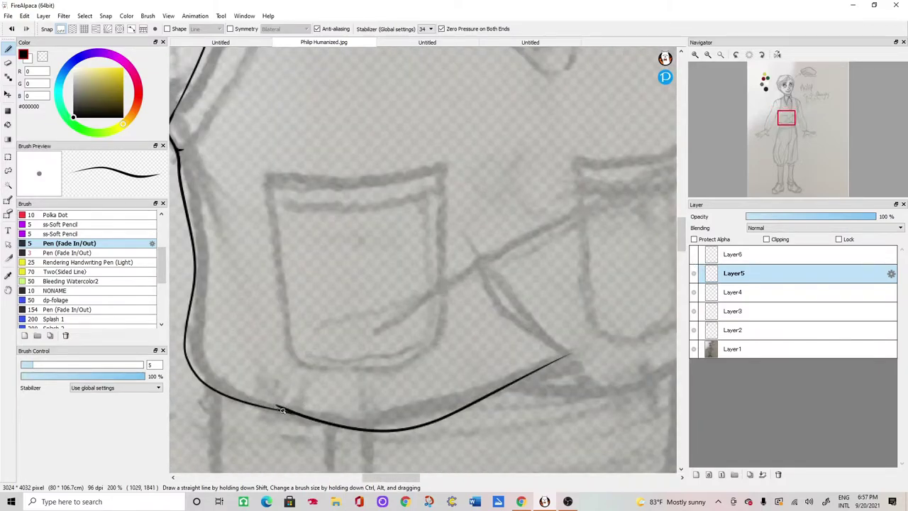
- Ink the other front panel's hem and outer side, continuing up the armhole edge to the shoulder
{"action": "scroll", "coordinate": [377, 462], "scroll_direction": "down", "scroll_amount": 1}
{"action": "mouse_move", "coordinate": [401, 362]}
{"action": "left_mouse_down"}
{"action": "mouse_move", "coordinate": [476, 372]}
{"action": "mouse_move", "coordinate": [532, 352]}
{"action": "mouse_move", "coordinate": [560, 328]}
{"action": "mouse_move", "coordinate": [559, 229]}
{"action": "mouse_move", "coordinate": [580, 125]}
{"action": "left_mouse_up"}
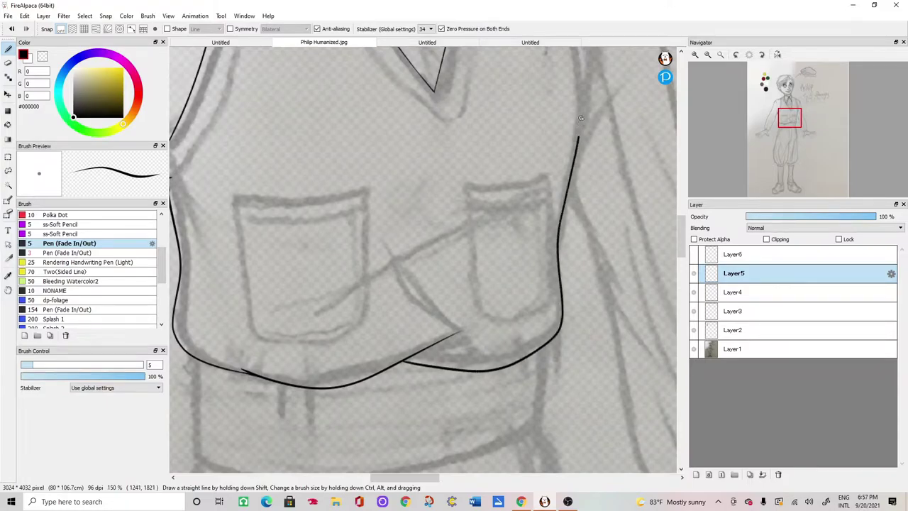
{"action": "scroll", "coordinate": [580, 125], "scroll_direction": "down", "scroll_amount": 1}
{"action": "left_click_drag", "start_coordinate": [682, 239], "coordinate": [688, 221]}
{"action": "left_click_drag", "start_coordinate": [424, 482], "coordinate": [433, 481]}
{"action": "scroll", "coordinate": [486, 312], "scroll_direction": "up", "scroll_amount": 1}
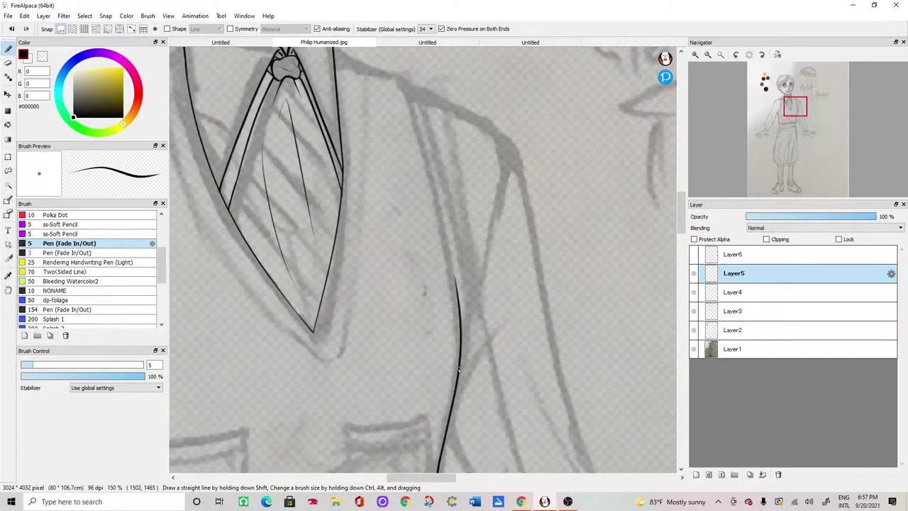
{"action": "mouse_move", "coordinate": [455, 383]}
{"action": "left_mouse_down"}
{"action": "mouse_move", "coordinate": [473, 294]}
{"action": "mouse_move", "coordinate": [433, 92]}
{"action": "left_mouse_up"}
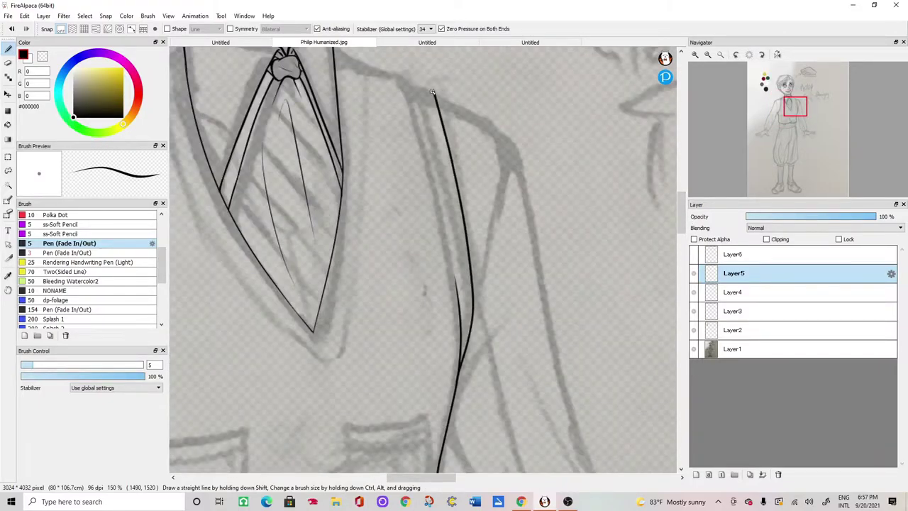
- Ink the shoulder line from the top of that armhole to the narrower collar flap
{"action": "left_click_drag", "start_coordinate": [681, 214], "coordinate": [682, 199]}
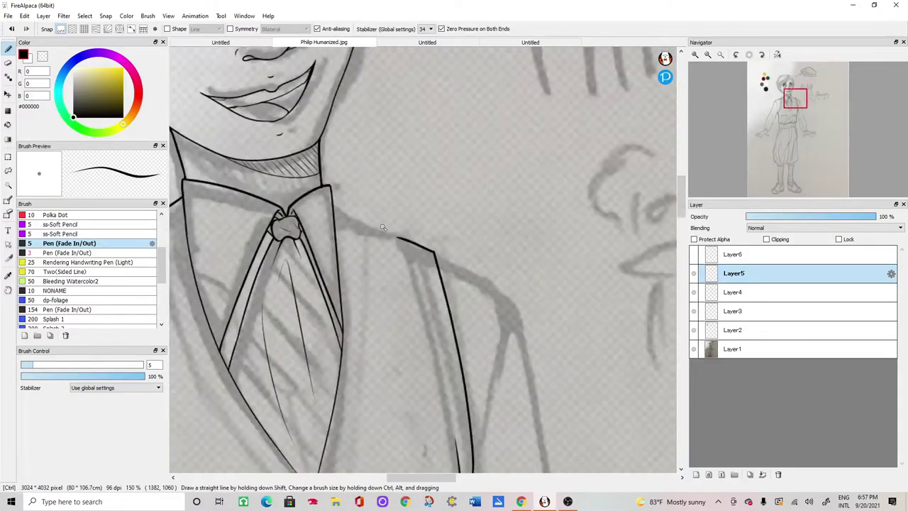
{"action": "left_click_drag", "start_coordinate": [434, 481], "coordinate": [422, 479]}
{"action": "scroll", "coordinate": [528, 205], "scroll_direction": "up", "scroll_amount": 2}
{"action": "left_click_drag", "start_coordinate": [536, 217], "coordinate": [403, 148]}
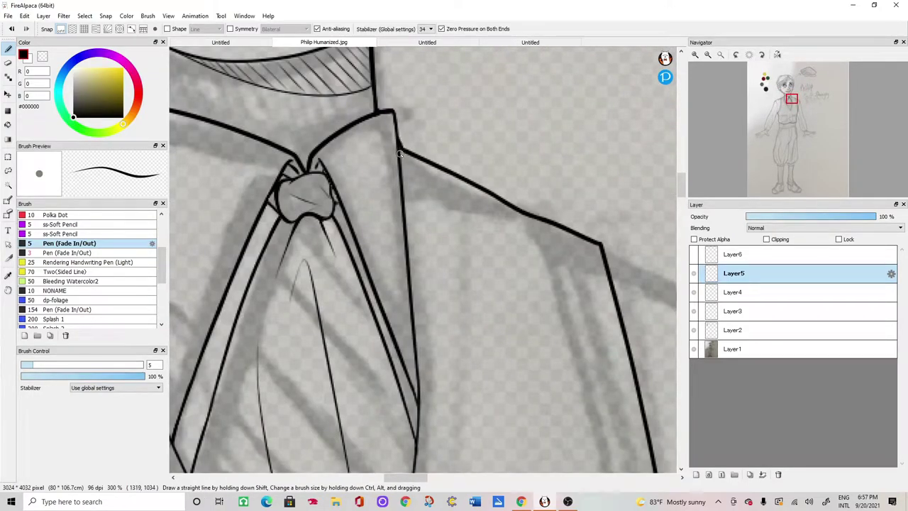
- Erase the doubled lines and the bend at the underarm on the narrower collar flap's side
{"action": "left_click_drag", "start_coordinate": [420, 478], "coordinate": [433, 479]}
{"action": "key", "text": "ctrl+minus"}
{"action": "key", "text": "e"}
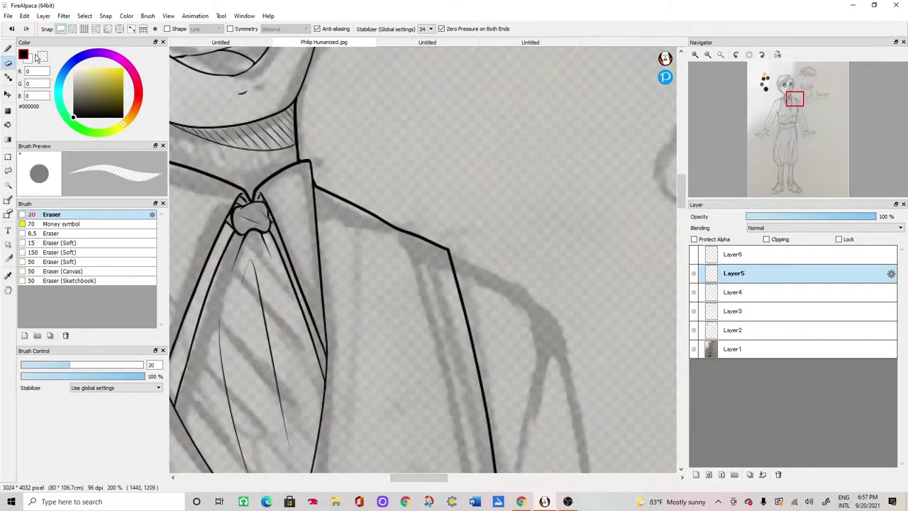
{"action": "left_click_drag", "start_coordinate": [679, 202], "coordinate": [679, 220]}
{"action": "left_click_drag", "start_coordinate": [473, 279], "coordinate": [474, 413]}
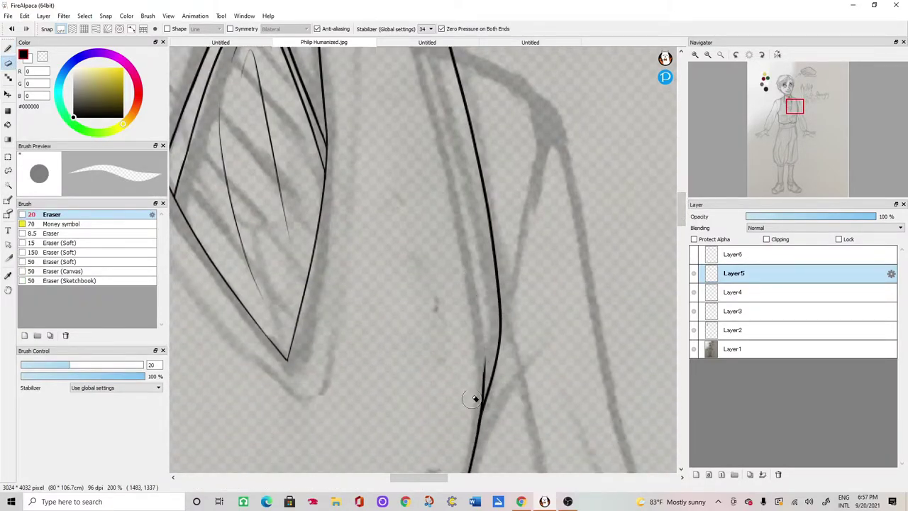
{"action": "left_click_drag", "start_coordinate": [506, 317], "coordinate": [489, 400]}
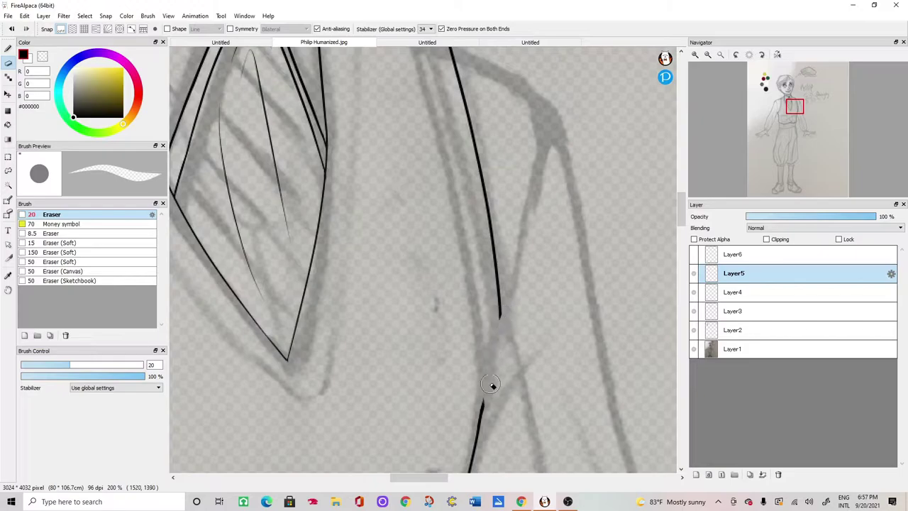
- Redraw the erased underarm bend with the pen, joining the armhole edge to the vest's side line
{"action": "left_click", "coordinate": [9, 49]}
{"action": "key", "text": "ctrl+minus"}
{"action": "key", "text": "ctrl+minus"}
{"action": "key", "text": "ctrl+minus"}
{"action": "key", "text": "ctrl+plus"}
{"action": "key", "text": "ctrl+plus"}
{"action": "left_click", "coordinate": [12, 29]}
{"action": "key", "text": "ctrl+plus"}
{"action": "key", "text": "ctrl+plus"}
{"action": "left_click_drag", "start_coordinate": [682, 204], "coordinate": [681, 211]}
{"action": "mouse_move", "coordinate": [537, 209]}
{"action": "left_mouse_down"}
{"action": "mouse_move", "coordinate": [536, 334]}
{"action": "mouse_move", "coordinate": [513, 380]}
{"action": "left_mouse_up"}
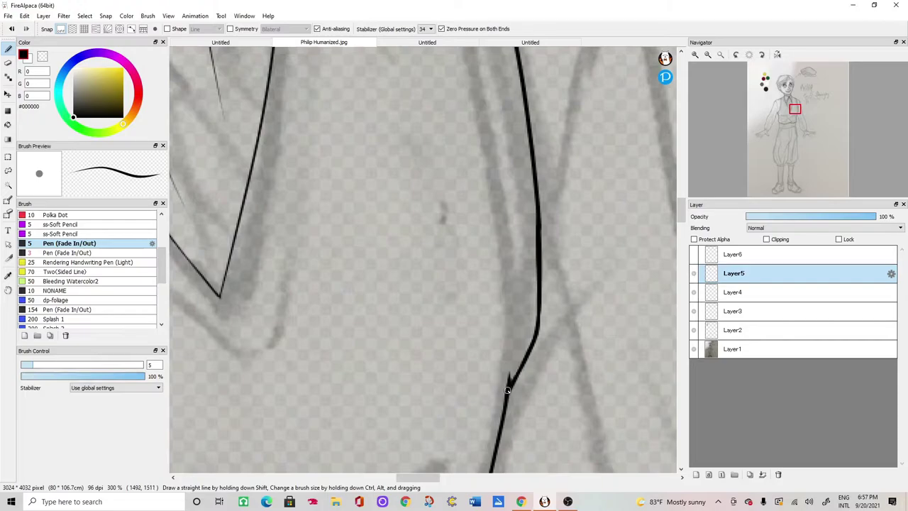
- Ink the inner trim line of that armhole from shoulder to underarm with the 3 px pen
{"action": "key", "text": "ctrl+minus"}
{"action": "left_click", "coordinate": [137, 252]}
{"action": "key", "text": "ctrl+minus"}
{"action": "left_click_drag", "start_coordinate": [683, 227], "coordinate": [683, 221]}
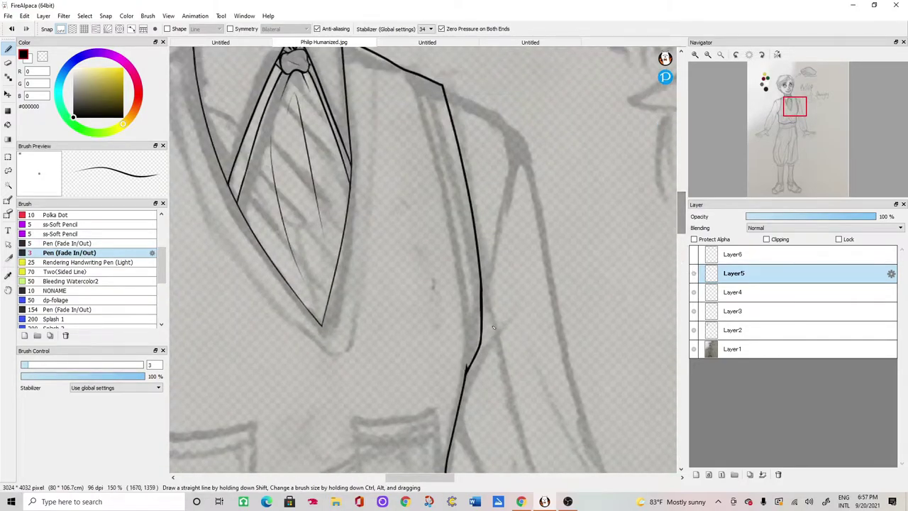
{"action": "mouse_move", "coordinate": [467, 319]}
{"action": "left_mouse_down"}
{"action": "mouse_move", "coordinate": [433, 143]}
{"action": "mouse_move", "coordinate": [401, 68]}
{"action": "left_mouse_up"}
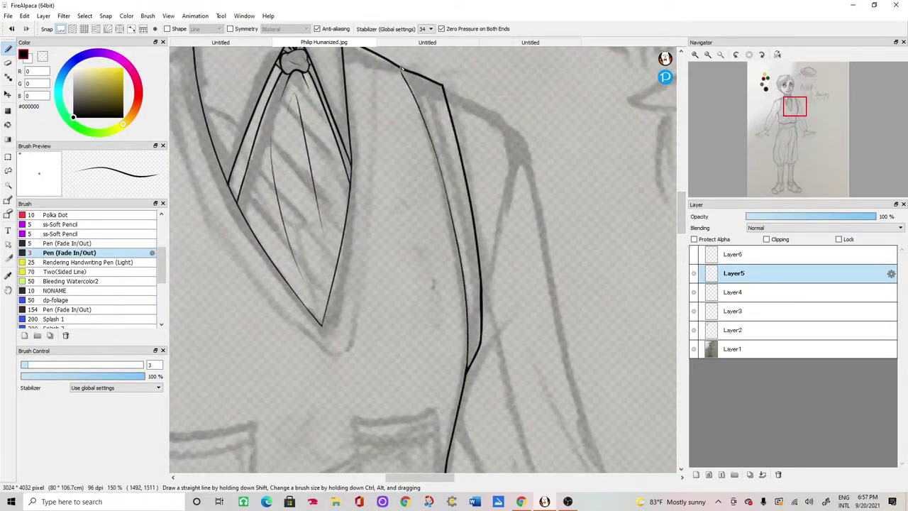
{"action": "left_click", "coordinate": [12, 29]}
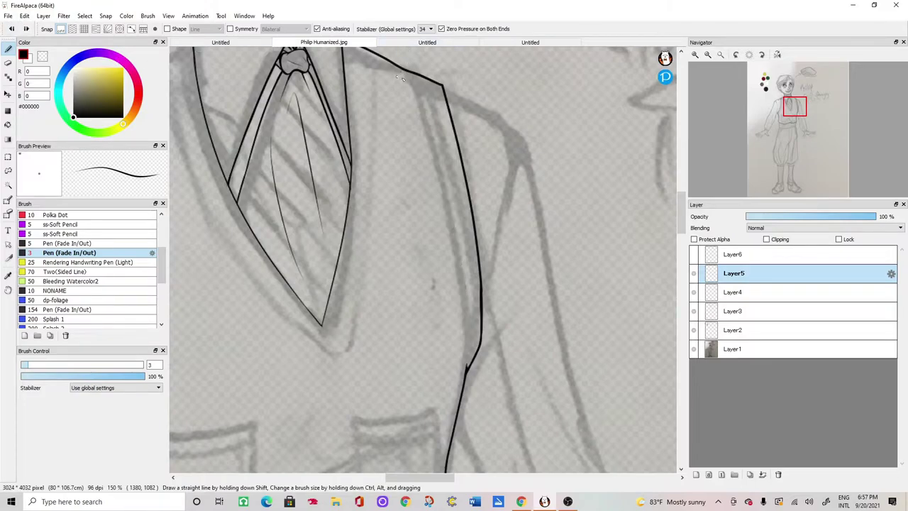
{"action": "mouse_move", "coordinate": [404, 68]}
{"action": "left_mouse_down"}
{"action": "mouse_move", "coordinate": [452, 217]}
{"action": "mouse_move", "coordinate": [462, 355]}
{"action": "left_mouse_up"}
{"action": "left_click", "coordinate": [11, 28]}
{"action": "mouse_move", "coordinate": [407, 70]}
{"action": "left_mouse_down"}
{"action": "mouse_move", "coordinate": [463, 290]}
{"action": "mouse_move", "coordinate": [467, 381]}
{"action": "left_mouse_up"}
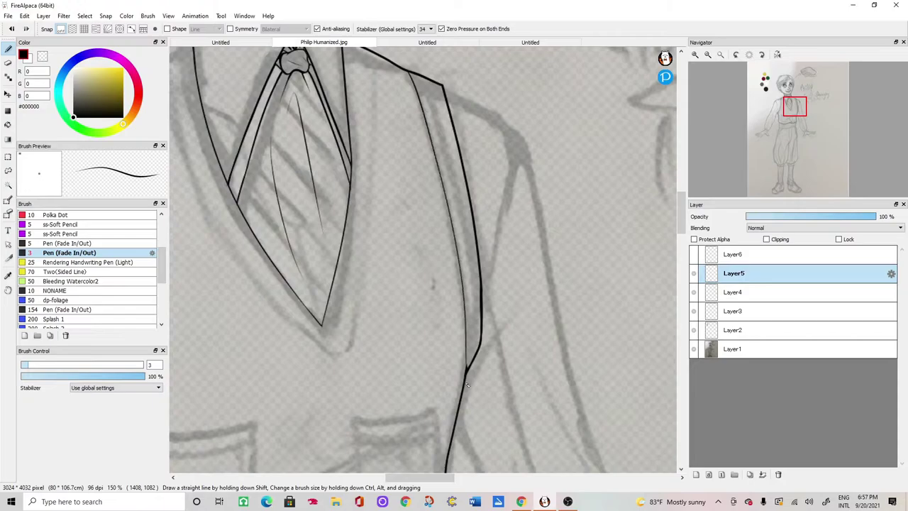
- Clean up the outer shoulder corner of the trimmed armhole with a 7 px eraser
{"action": "scroll", "coordinate": [468, 378], "scroll_direction": "down", "scroll_amount": 1}
{"action": "scroll", "coordinate": [461, 244], "scroll_direction": "up", "scroll_amount": 4}
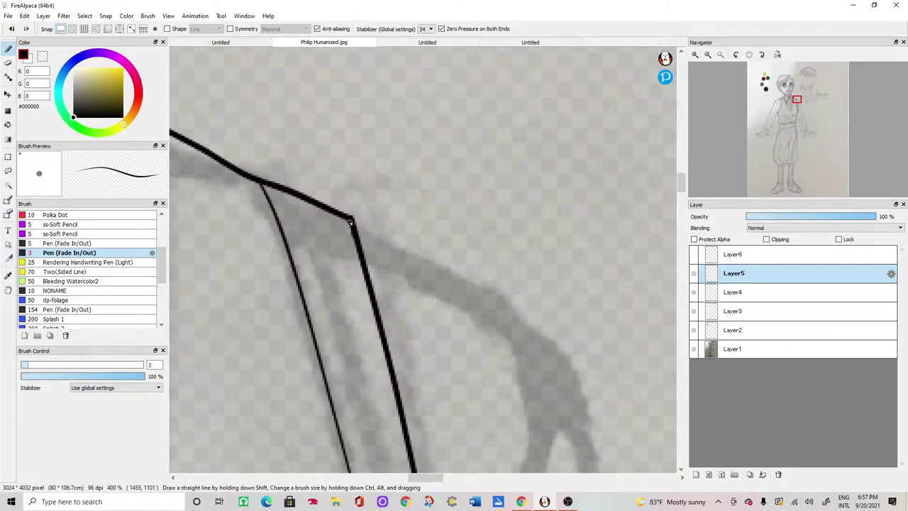
{"action": "key", "text": "e"}
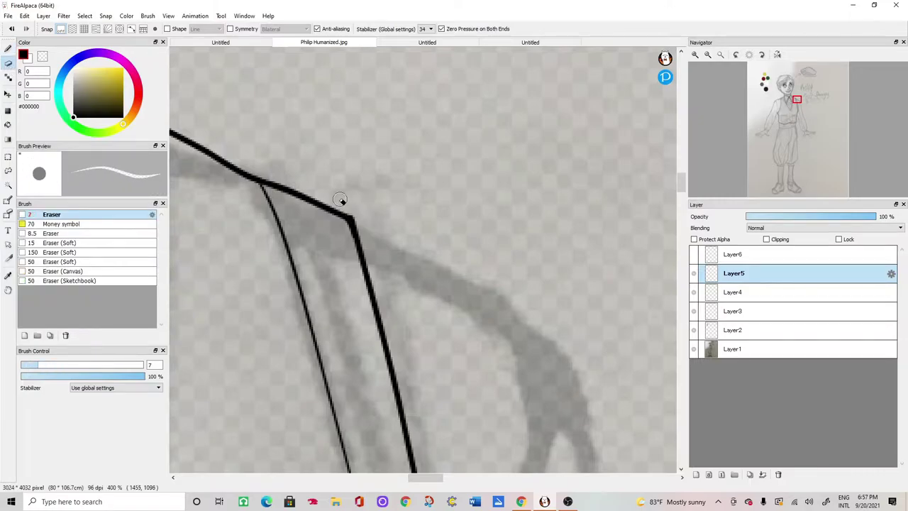
- Ink the inner trim line of the opposite armhole from the underarm corner up to the shoulder with the 3 px pen
{"action": "key", "text": "ctrl+minus"}
{"action": "key", "text": "ctrl+minus"}
{"action": "key", "text": "ctrl+minus"}
{"action": "key", "text": "ctrl+minus"}
{"action": "left_click_drag", "start_coordinate": [418, 264], "coordinate": [645, 241]}
{"action": "left_click_drag", "start_coordinate": [681, 213], "coordinate": [681, 226]}
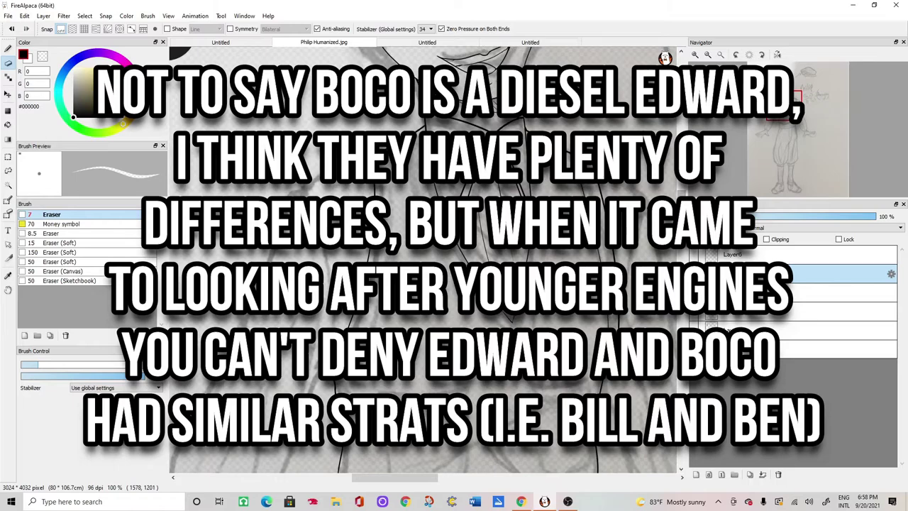
{"action": "key", "text": "p"}
{"action": "key", "text": "ctrl+plus"}
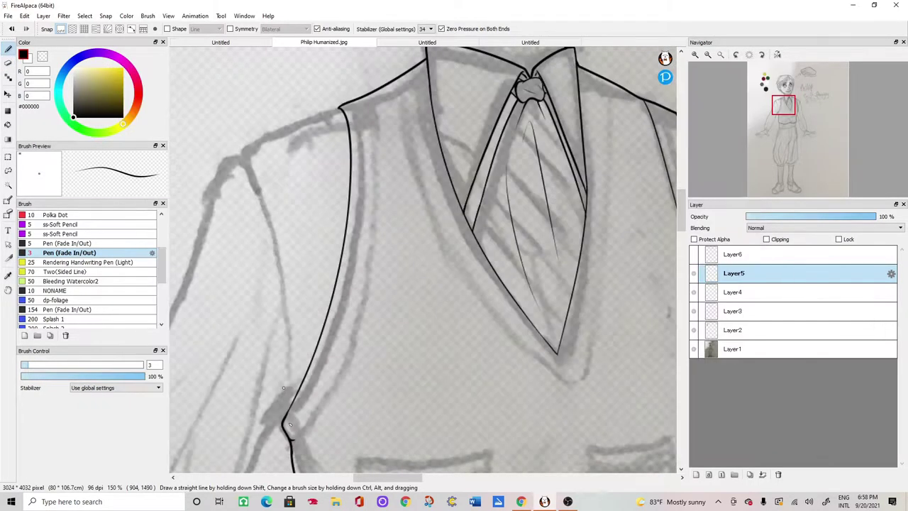
{"action": "mouse_move", "coordinate": [347, 357]}
{"action": "left_mouse_down"}
{"action": "mouse_move", "coordinate": [374, 220]}
{"action": "mouse_move", "coordinate": [367, 96]}
{"action": "left_mouse_up"}
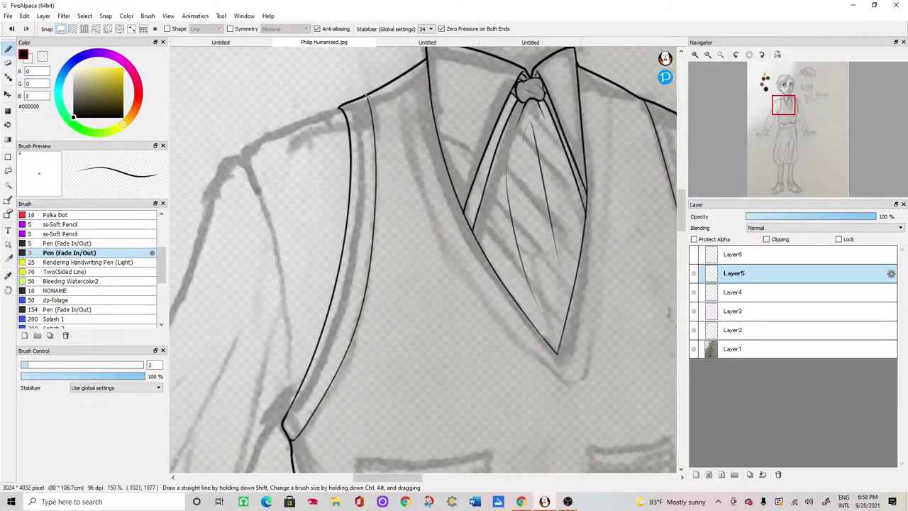
- Ink the larger vest pocket's full outline, with a slightly curved top edge, straight sides and a rounded bottom
{"action": "key", "text": "ctrl+minus"}
{"action": "key", "text": "ctrl+minus"}
{"action": "key", "text": "ctrl+minus"}
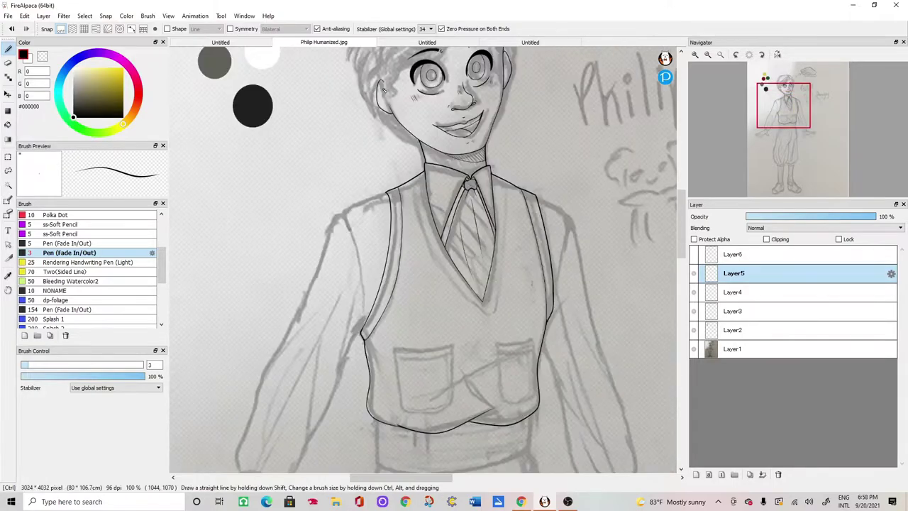
{"action": "key", "text": "ctrl+plus"}
{"action": "key", "text": "ctrl+plus"}
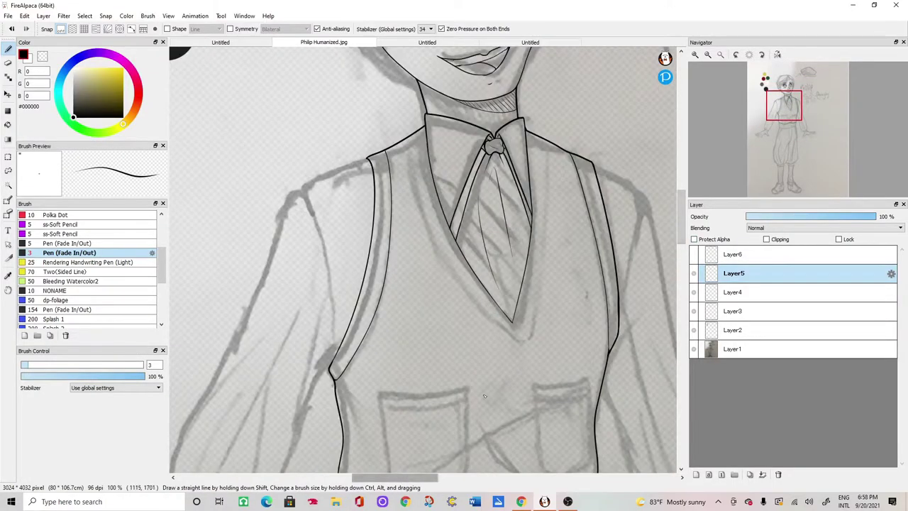
{"action": "left_click_drag", "start_coordinate": [683, 216], "coordinate": [686, 236]}
{"action": "key", "text": "ctrl+plus"}
{"action": "key", "text": "ctrl+plus"}
{"action": "left_click_drag", "start_coordinate": [366, 477], "coordinate": [369, 477]}
{"action": "key", "text": "ctrl+plus"}
{"action": "key", "text": "ctrl+minus"}
{"action": "left_click_drag", "start_coordinate": [301, 213], "coordinate": [483, 198]}
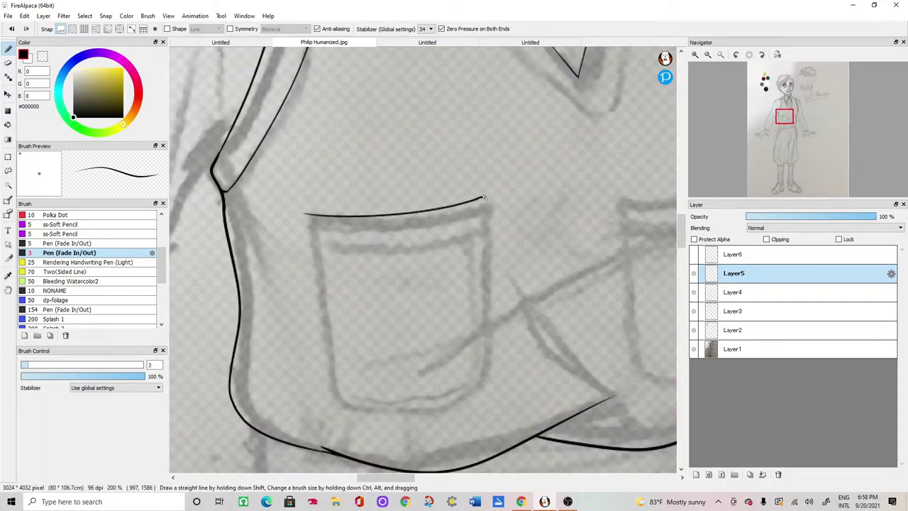
{"action": "left_click", "coordinate": [11, 28]}
{"action": "mouse_move", "coordinate": [297, 211]}
{"action": "left_mouse_down"}
{"action": "mouse_move", "coordinate": [489, 202]}
{"action": "mouse_move", "coordinate": [492, 317]}
{"action": "mouse_move", "coordinate": [387, 425]}
{"action": "mouse_move", "coordinate": [304, 399]}
{"action": "mouse_move", "coordinate": [297, 255]}
{"action": "mouse_move", "coordinate": [304, 399]}
{"action": "left_mouse_up"}
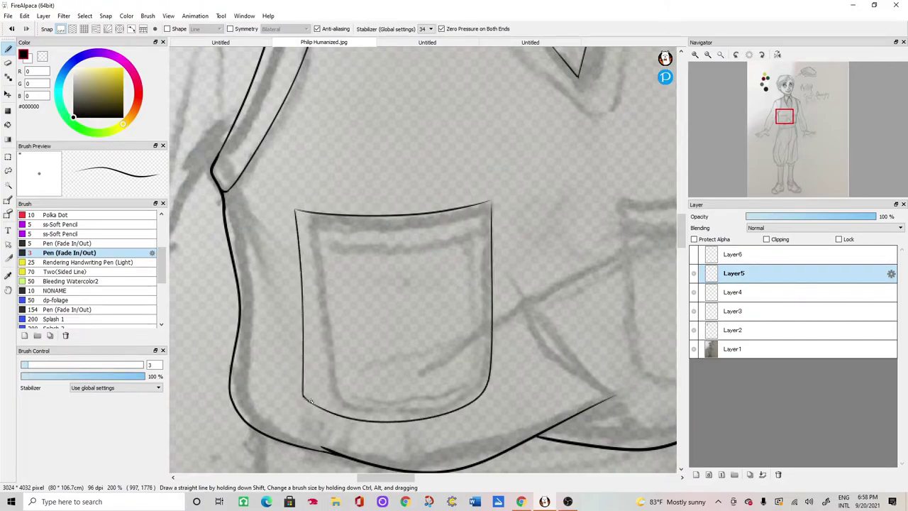
- Thicken the larger pocket's lower outer corner where its side meets the bottom curve
{"action": "key", "text": "ctrl+plus"}
{"action": "left_click_drag", "start_coordinate": [681, 233], "coordinate": [681, 240]}
{"action": "key", "text": "ctrl+plus"}
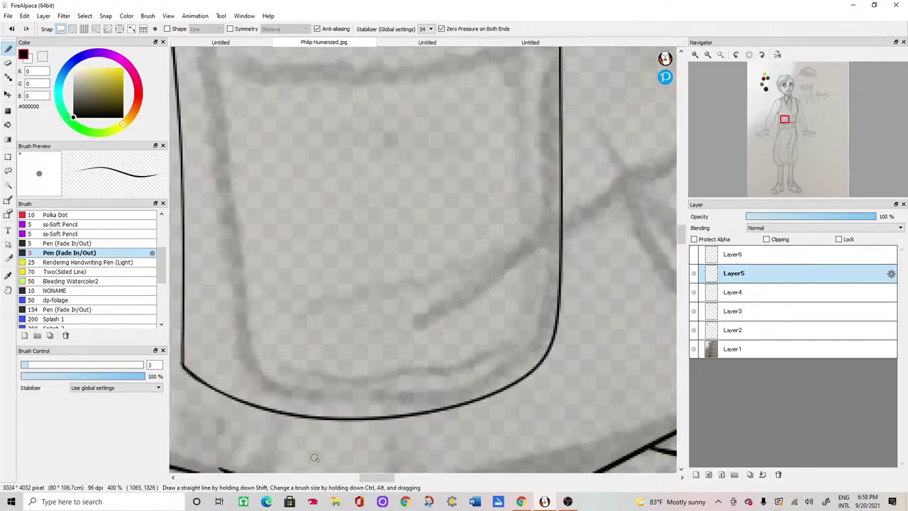
{"action": "left_click_drag", "start_coordinate": [377, 478], "coordinate": [372, 478]}
{"action": "mouse_move", "coordinate": [244, 290]}
{"action": "left_mouse_down"}
{"action": "mouse_move", "coordinate": [244, 359]}
{"action": "mouse_move", "coordinate": [288, 395]}
{"action": "left_mouse_up"}
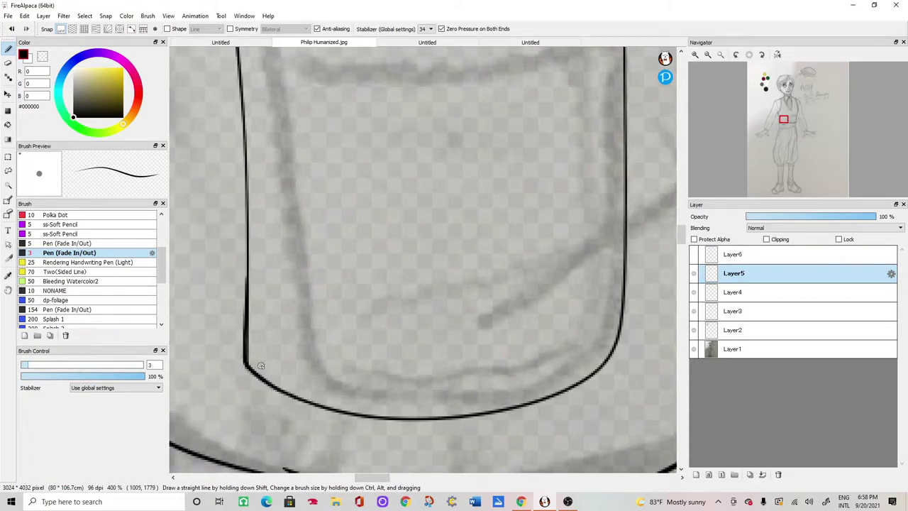
{"action": "left_click_drag", "start_coordinate": [378, 478], "coordinate": [389, 478]}
{"action": "key", "text": "ctrl+minus"}
{"action": "key", "text": "ctrl+minus"}
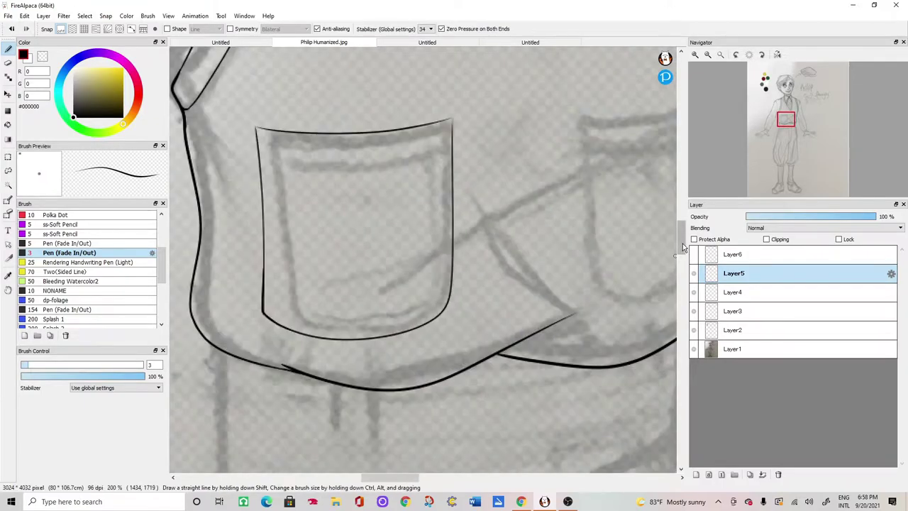
- Thicken the upper corners of the larger vest pocket with the 3 px pen, redoing the outer corner stroke once
{"action": "left_click_drag", "start_coordinate": [681, 245], "coordinate": [681, 230]}
{"action": "key", "text": "ctrl+plus"}
{"action": "key", "text": "ctrl+plus"}
{"action": "left_click_drag", "start_coordinate": [483, 344], "coordinate": [479, 306]}
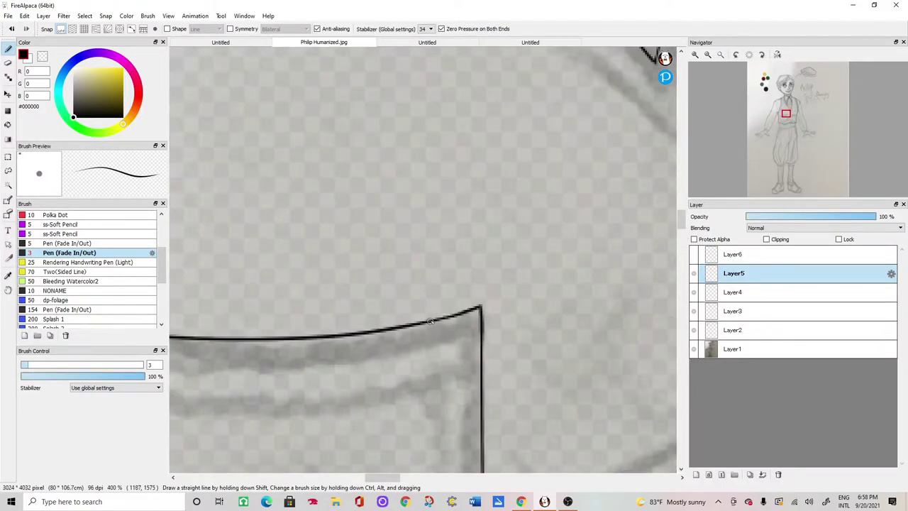
{"action": "scroll", "coordinate": [428, 321], "scroll_direction": "left", "scroll_amount": 5}
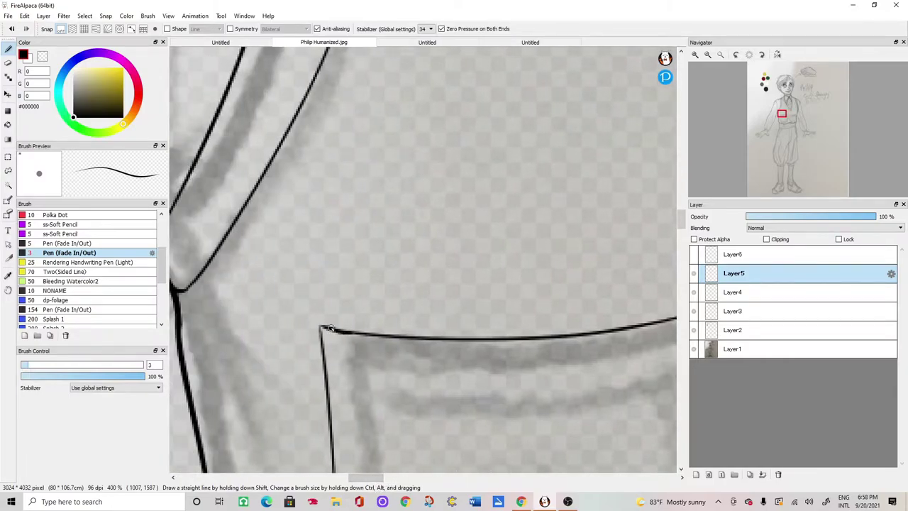
{"action": "left_click", "coordinate": [12, 29]}
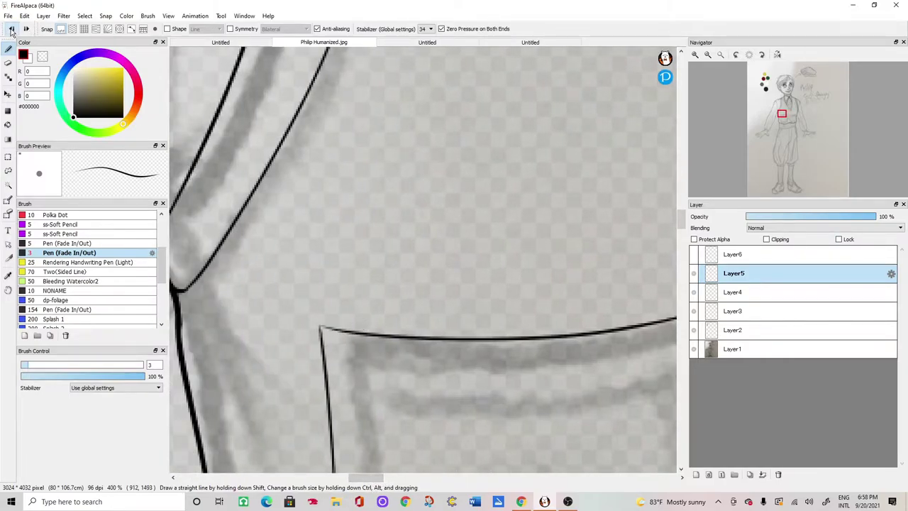
{"action": "left_click_drag", "start_coordinate": [369, 334], "coordinate": [320, 326]}
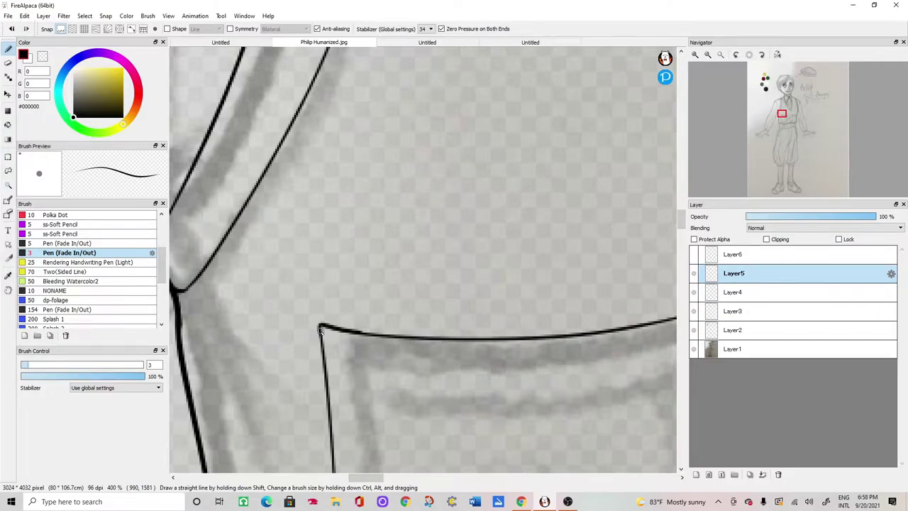
- Ink a thin hem line just below the larger pocket's curved top edge, from side to side, with the 2 px pen
{"action": "left_click_drag", "start_coordinate": [379, 477], "coordinate": [386, 478]}
{"action": "mouse_move", "coordinate": [681, 229]}
{"action": "left_mouse_down"}
{"action": "mouse_move", "coordinate": [680, 239]}
{"action": "mouse_move", "coordinate": [681, 230]}
{"action": "left_mouse_up"}
{"action": "key", "text": "ctrl+plus"}
{"action": "key", "text": "ctrl+plus"}
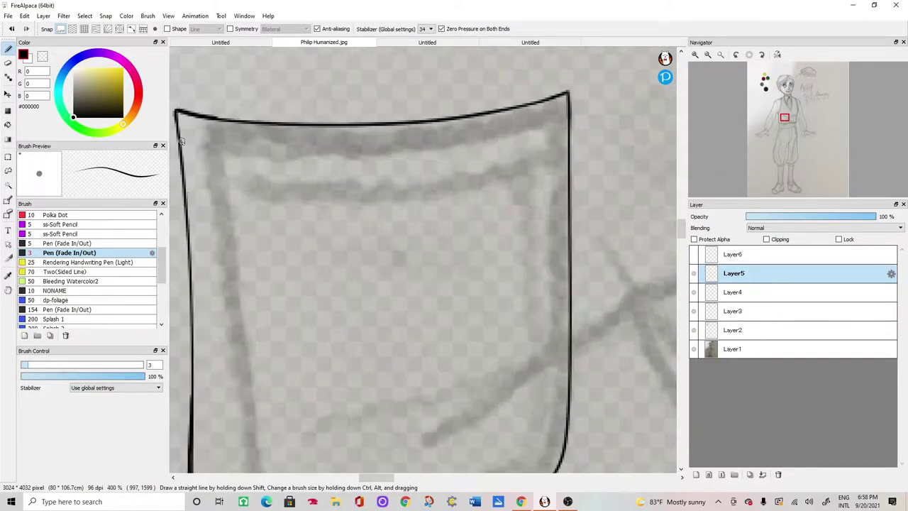
{"action": "mouse_move", "coordinate": [223, 162]}
{"action": "left_mouse_down"}
{"action": "mouse_move", "coordinate": [337, 167]}
{"action": "mouse_move", "coordinate": [476, 149]}
{"action": "mouse_move", "coordinate": [552, 116]}
{"action": "left_mouse_up"}
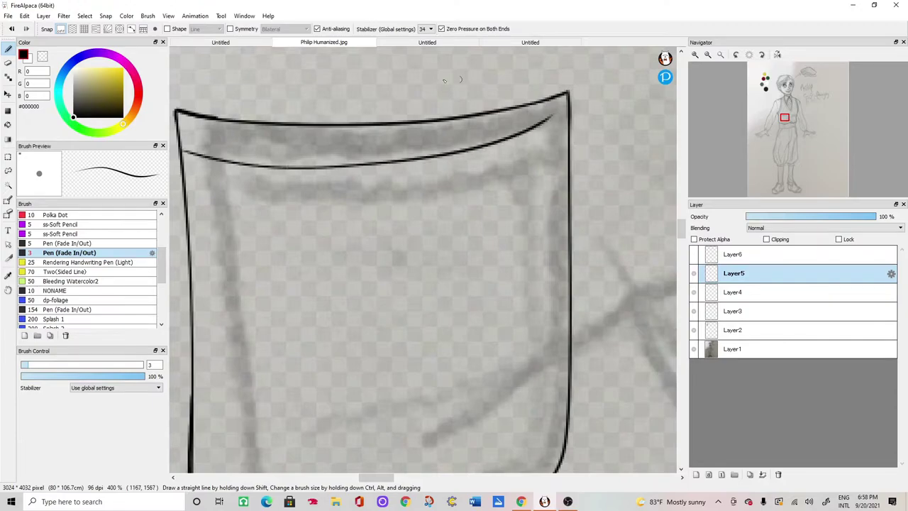
{"action": "left_click", "coordinate": [12, 29]}
{"action": "key", "text": "bracketleft"}
{"action": "mouse_move", "coordinate": [244, 169]}
{"action": "left_mouse_down"}
{"action": "mouse_move", "coordinate": [366, 177]}
{"action": "mouse_move", "coordinate": [500, 154]}
{"action": "mouse_move", "coordinate": [562, 123]}
{"action": "left_mouse_up"}
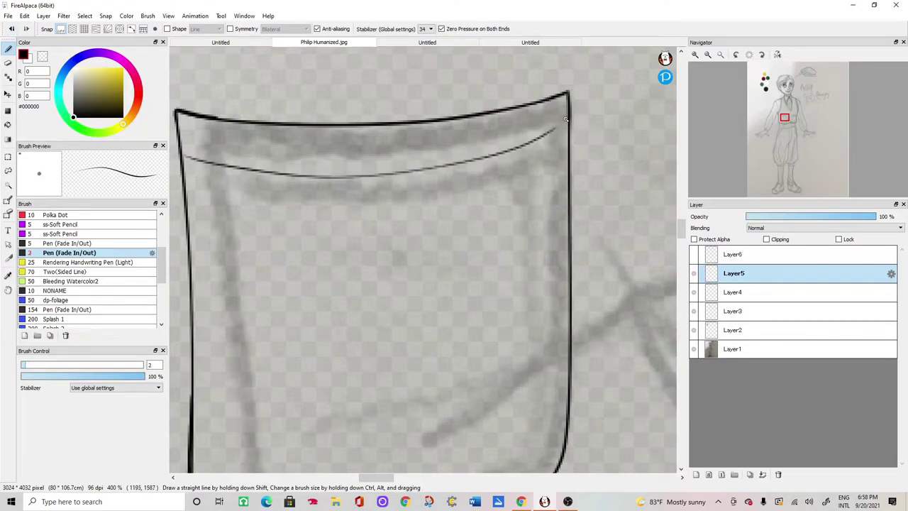
{"action": "key", "text": "ctrl+z"}
{"action": "mouse_move", "coordinate": [182, 157]}
{"action": "left_mouse_down"}
{"action": "mouse_move", "coordinate": [296, 172]}
{"action": "mouse_move", "coordinate": [474, 158]}
{"action": "mouse_move", "coordinate": [569, 128]}
{"action": "left_mouse_up"}
{"action": "scroll", "coordinate": [548, 135], "scroll_direction": "down", "scroll_amount": 3}
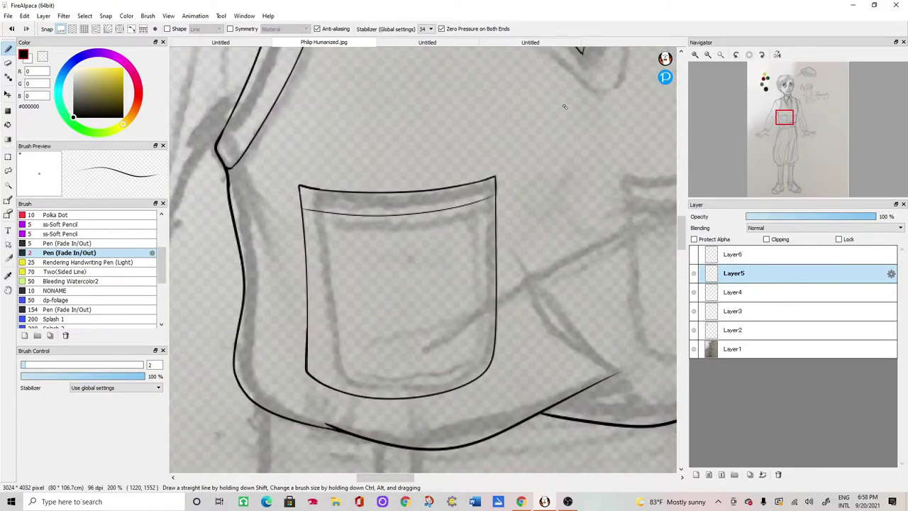
- Ink the diagonal line across the vest front and the smaller pocket's rounded outline with the 2 px pen
{"action": "scroll", "coordinate": [433, 458], "scroll_direction": "down", "scroll_amount": 2}
{"action": "left_click_drag", "start_coordinate": [517, 241], "coordinate": [548, 206]}
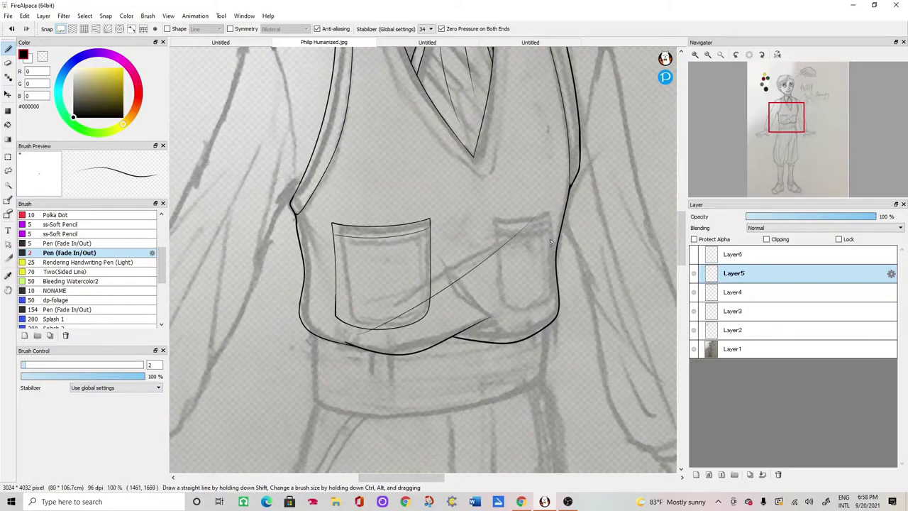
{"action": "scroll", "coordinate": [336, 286], "scroll_direction": "up", "scroll_amount": 3}
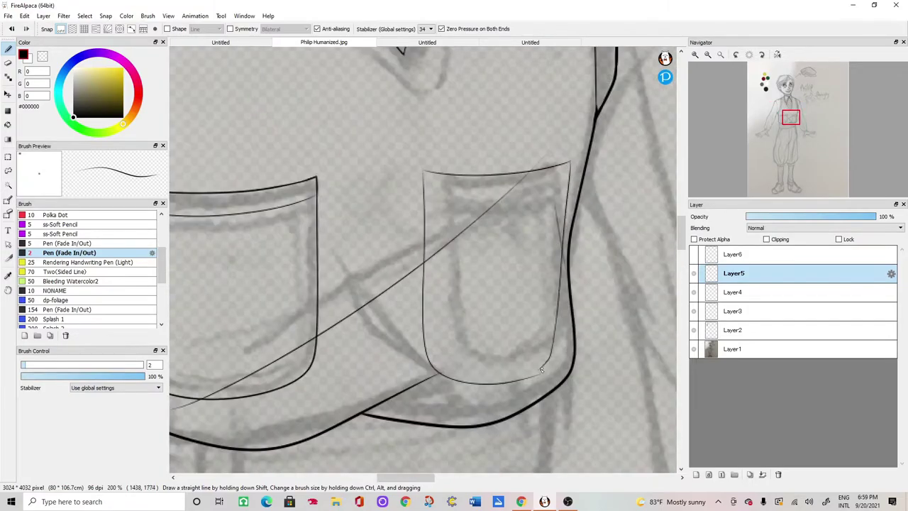
{"action": "key", "text": "e"}
{"action": "key", "text": "b"}
- Thicken the smaller pocket's outer side and both upper corners with the 3 px pen
{"action": "scroll", "coordinate": [424, 426], "scroll_direction": "up", "scroll_amount": 2}
{"action": "mouse_move", "coordinate": [250, 304]}
{"action": "left_mouse_down"}
{"action": "mouse_move", "coordinate": [457, 296]}
{"action": "mouse_move", "coordinate": [426, 298]}
{"action": "mouse_move", "coordinate": [468, 279]}
{"action": "left_mouse_up"}
{"action": "key", "text": "ctrl+z"}
{"action": "scroll", "coordinate": [416, 319], "scroll_direction": "down", "scroll_amount": 1}
{"action": "mouse_move", "coordinate": [497, 69]}
{"action": "left_mouse_down"}
{"action": "mouse_move", "coordinate": [480, 278]}
{"action": "mouse_move", "coordinate": [452, 366]}
{"action": "left_mouse_up"}
{"action": "left_click_drag", "start_coordinate": [275, 76], "coordinate": [287, 80]}
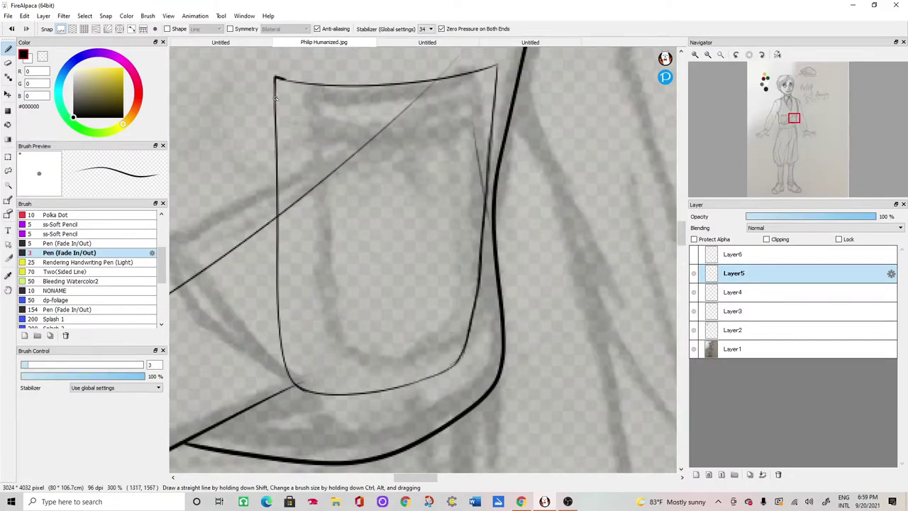
{"action": "left_click_drag", "start_coordinate": [488, 69], "coordinate": [496, 66]}
{"action": "left_click_drag", "start_coordinate": [275, 77], "coordinate": [275, 92]}
- Ink a thin hem line below the smaller pocket's top edge with the pen reduced to 1.5 px
{"action": "scroll", "coordinate": [339, 98], "scroll_direction": "up", "scroll_amount": 1}
{"action": "key", "text": "bracketleft"}
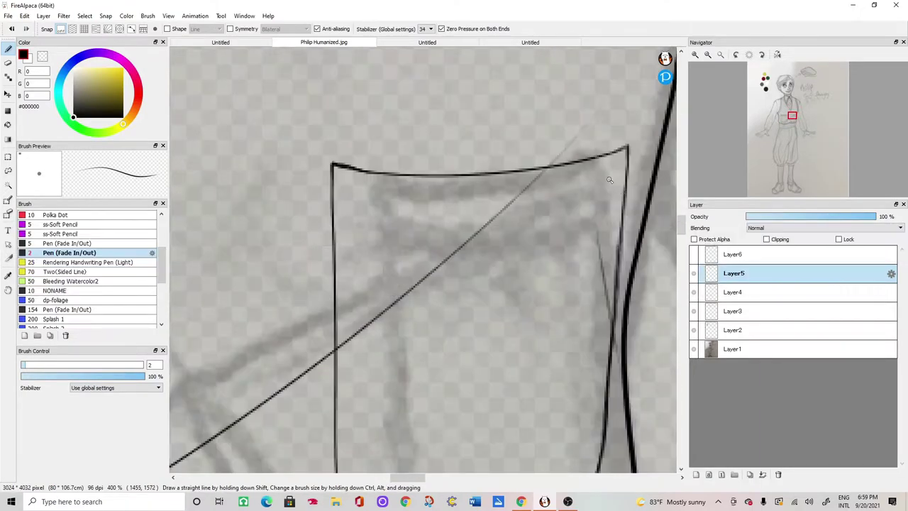
{"action": "mouse_move", "coordinate": [620, 181]}
{"action": "left_mouse_down"}
{"action": "mouse_move", "coordinate": [554, 210]}
{"action": "mouse_move", "coordinate": [405, 217]}
{"action": "mouse_move", "coordinate": [340, 213]}
{"action": "left_mouse_up"}
{"action": "scroll", "coordinate": [341, 213], "scroll_direction": "down", "scroll_amount": 1}
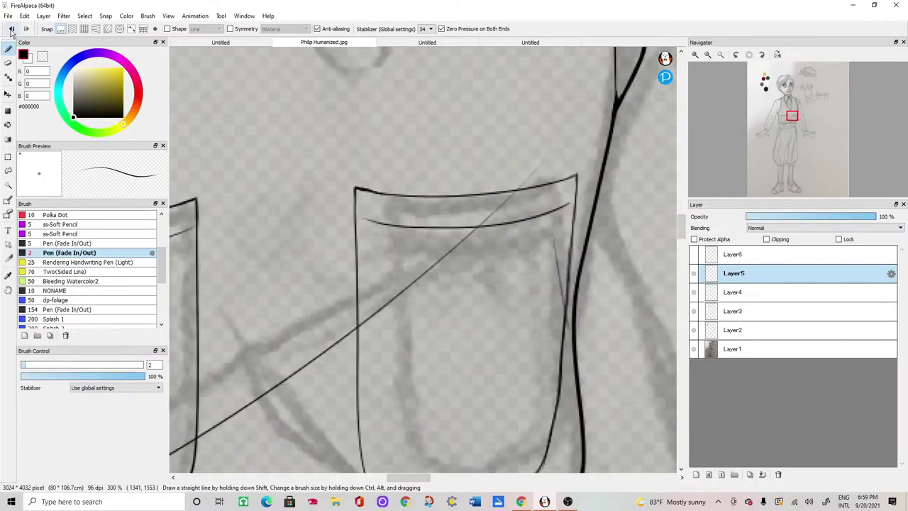
{"action": "left_click", "coordinate": [11, 29]}
{"action": "key", "text": "bracketleft"}
{"action": "scroll", "coordinate": [334, 199], "scroll_direction": "up", "scroll_amount": 1}
{"action": "mouse_move", "coordinate": [332, 199]}
{"action": "left_mouse_down"}
{"action": "mouse_move", "coordinate": [445, 211]}
{"action": "mouse_move", "coordinate": [576, 199]}
{"action": "mouse_move", "coordinate": [627, 172]}
{"action": "mouse_move", "coordinate": [502, 205]}
{"action": "mouse_move", "coordinate": [381, 206]}
{"action": "mouse_move", "coordinate": [335, 207]}
{"action": "left_mouse_up"}
{"action": "left_click", "coordinate": [12, 30]}
{"action": "scroll", "coordinate": [437, 135], "scroll_direction": "down", "scroll_amount": 3}
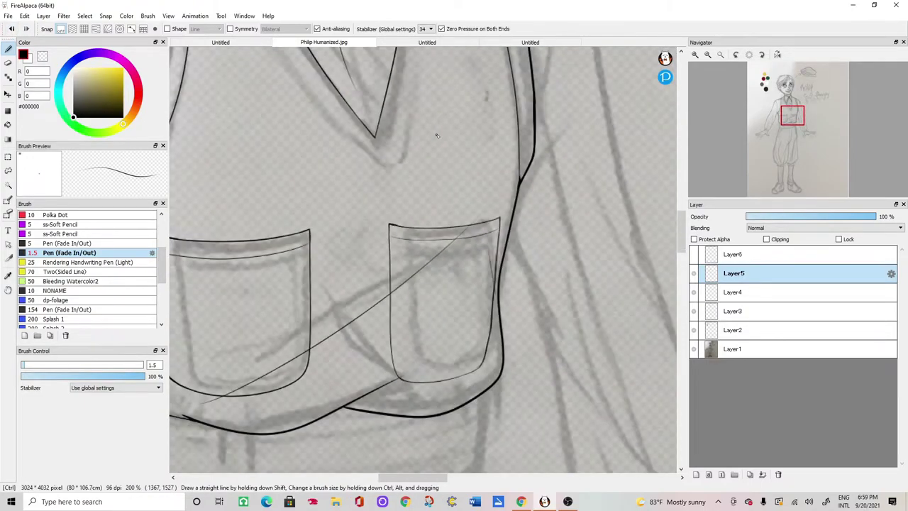
- Examine the inked vest and pockets against the sketch, hiding and showing Layer5
{"action": "scroll", "coordinate": [437, 135], "scroll_direction": "down", "scroll_amount": 1}
{"action": "scroll", "coordinate": [437, 136], "scroll_direction": "up", "scroll_amount": 1}
{"action": "scroll", "coordinate": [437, 135], "scroll_direction": "down", "scroll_amount": 1}
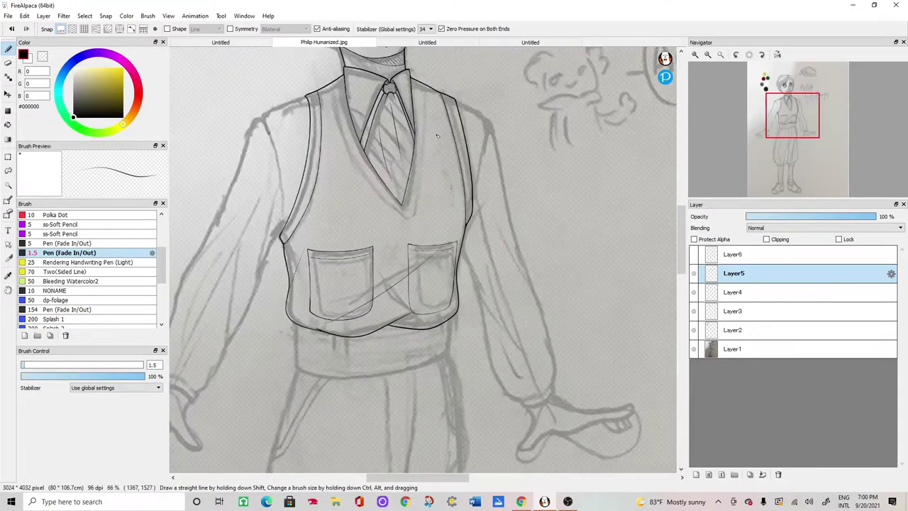
{"action": "left_click", "coordinate": [693, 274]}
{"action": "left_click", "coordinate": [693, 274]}
{"action": "key", "text": "ctrl+plus"}
{"action": "key", "text": "ctrl+plus"}
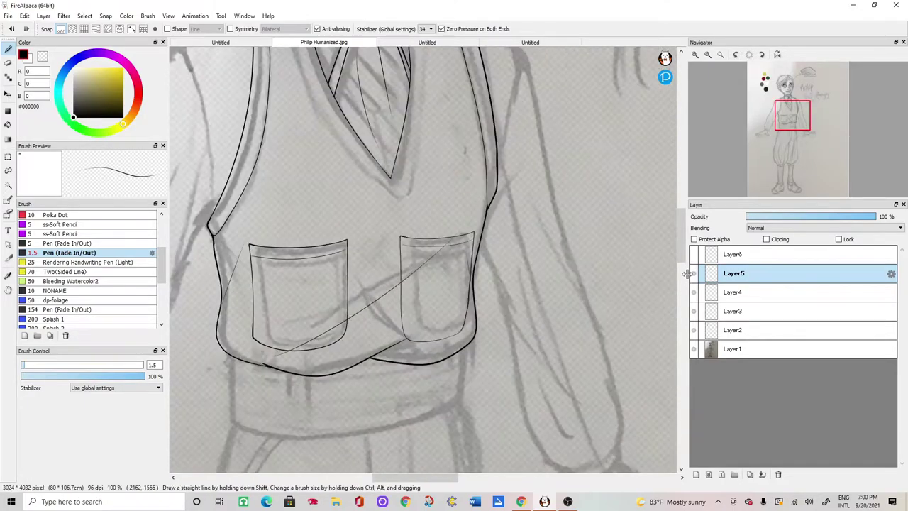
{"action": "key", "text": "ctrl+minus"}
{"action": "key", "text": "ctrl+minus"}
{"action": "key", "text": "ctrl+minus"}
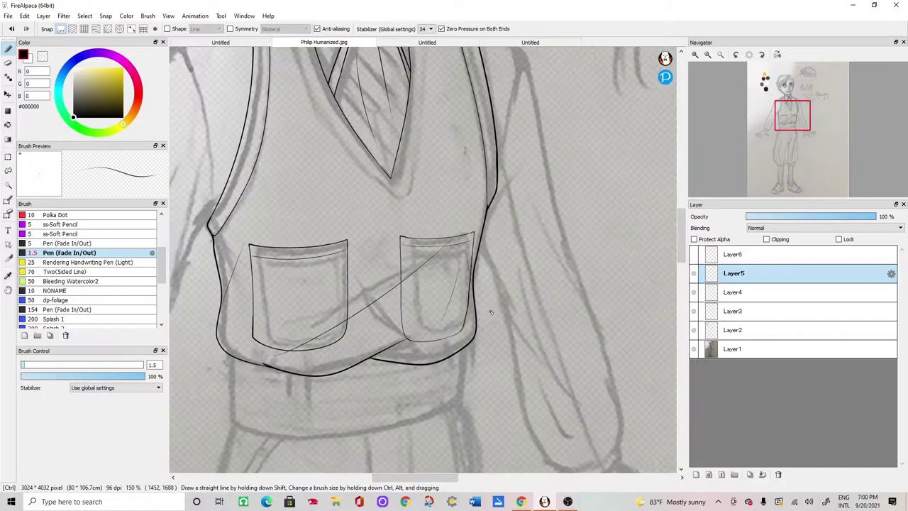
{"action": "key", "text": "ctrl+t"}
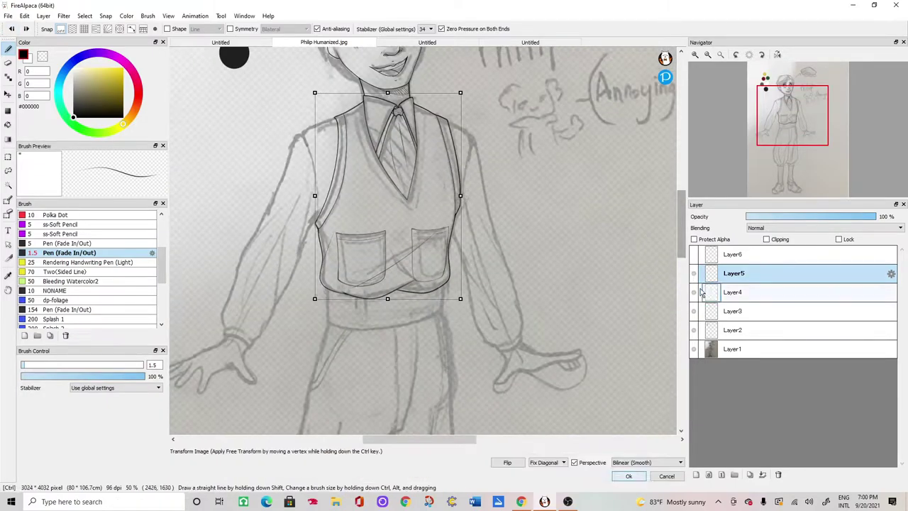
{"action": "key", "text": "ctrl+minus"}
{"action": "left_click", "coordinate": [636, 475]}
{"action": "key", "text": "ctrl+plus"}
{"action": "key", "text": "ctrl+plus"}
{"action": "key", "text": "ctrl+plus"}
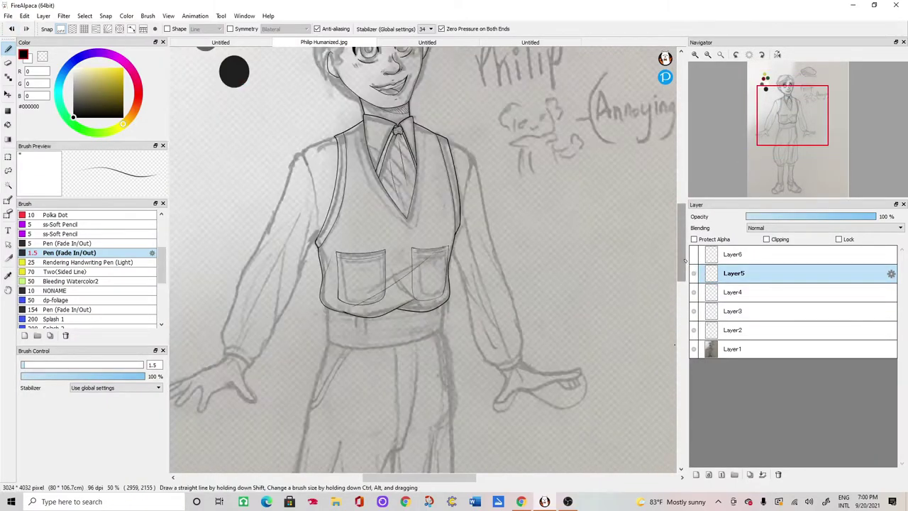
{"action": "key", "text": "ctrl+minus"}
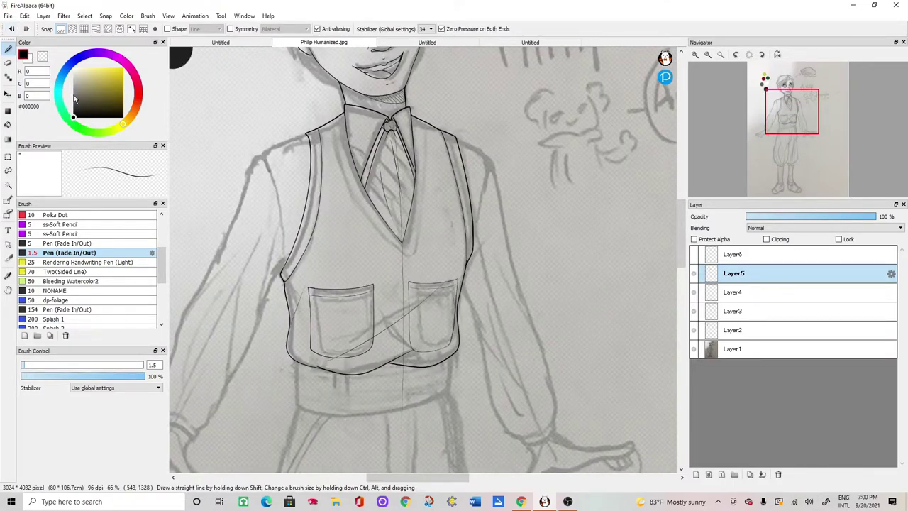
- Compare the contents of Layer5 and Layer4 by hiding and showing each layer
{"action": "key", "text": "bracketright"}
{"action": "left_click", "coordinate": [693, 274]}
{"action": "left_click", "coordinate": [694, 274]}
{"action": "left_click", "coordinate": [694, 292]}
{"action": "left_click", "coordinate": [694, 292]}
{"action": "left_click", "coordinate": [694, 293]}
{"action": "left_click", "coordinate": [694, 292]}
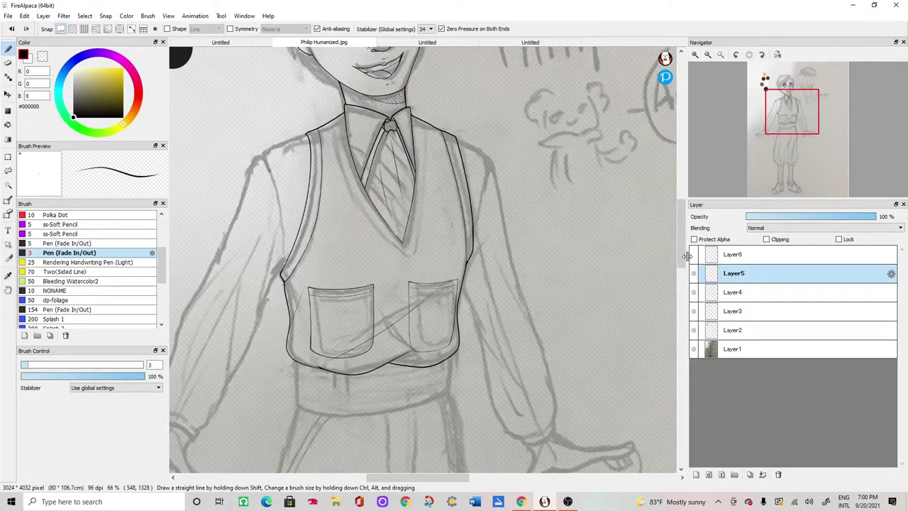
- Add a new layer above Layer5 for the waistband and choose the 5 px Pen (Fade In/Out) brush
{"action": "scroll", "coordinate": [686, 263], "scroll_direction": "down", "scroll_amount": 5}
{"action": "scroll", "coordinate": [685, 267], "scroll_direction": "up", "scroll_amount": 4}
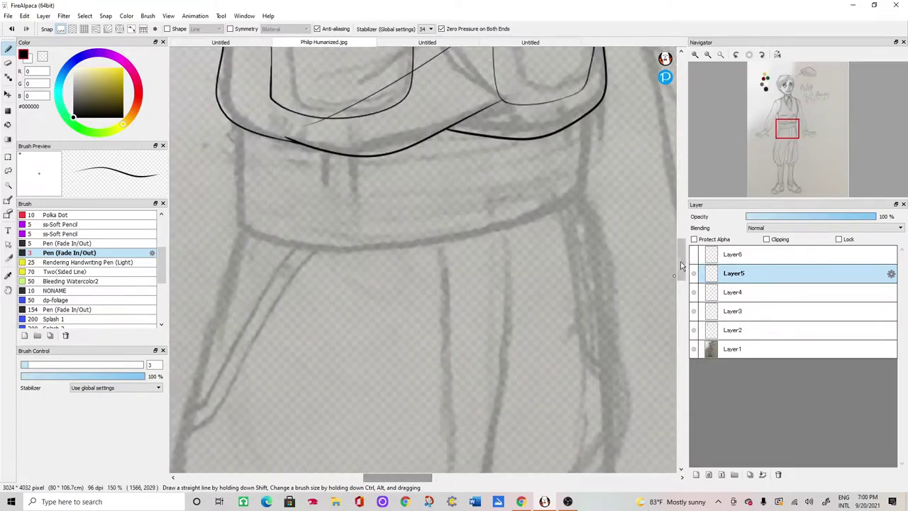
{"action": "scroll", "coordinate": [685, 268], "scroll_direction": "up", "scroll_amount": 3}
{"action": "key", "text": "ctrl+shift+n"}
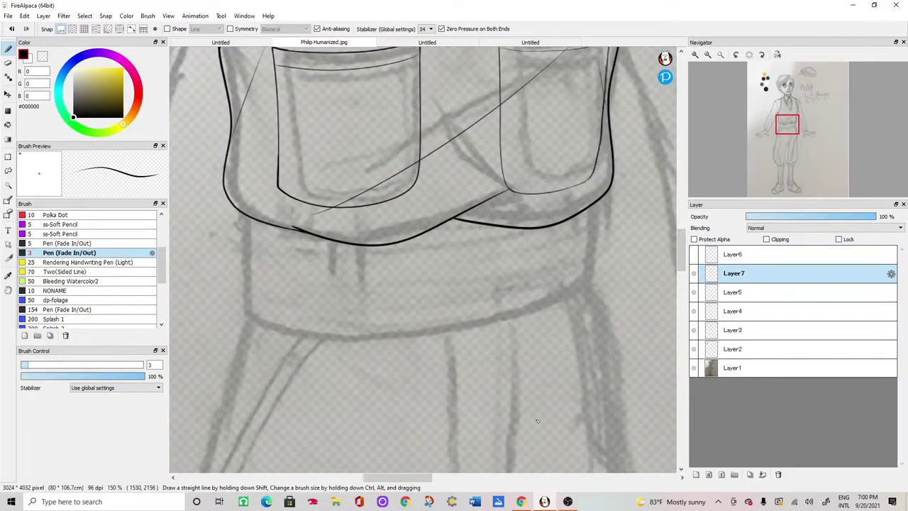
{"action": "left_click", "coordinate": [95, 244]}
{"action": "mouse_move", "coordinate": [607, 193]}
{"action": "left_mouse_down"}
{"action": "mouse_move", "coordinate": [600, 286]}
{"action": "mouse_move", "coordinate": [497, 319]}
{"action": "mouse_move", "coordinate": [239, 287]}
{"action": "left_mouse_up"}
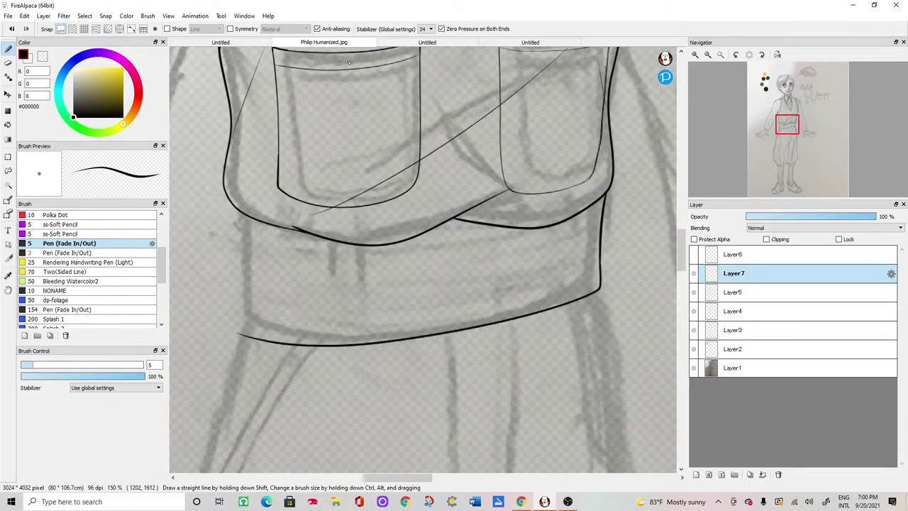
{"action": "left_click", "coordinate": [12, 29]}
{"action": "mouse_move", "coordinate": [230, 200]}
{"action": "left_mouse_down"}
{"action": "mouse_move", "coordinate": [232, 281]}
{"action": "mouse_move", "coordinate": [222, 283]}
{"action": "mouse_move", "coordinate": [235, 315]}
{"action": "mouse_move", "coordinate": [357, 336]}
{"action": "mouse_move", "coordinate": [521, 315]}
{"action": "mouse_move", "coordinate": [601, 268]}
{"action": "left_mouse_up"}
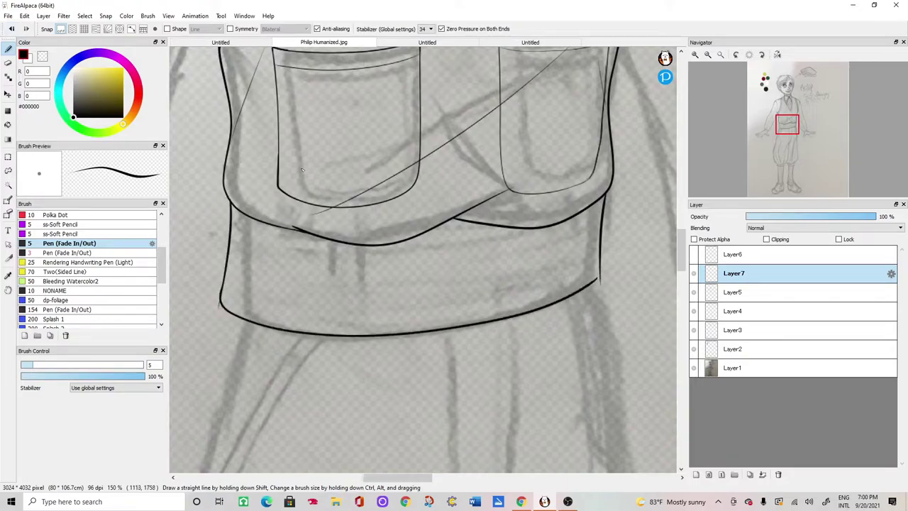
{"action": "left_click", "coordinate": [11, 30]}
{"action": "left_click", "coordinate": [11, 30]}
- Ink the waistband below the vest with the 5 px pen, drawing both sides and the curved lower edge
{"action": "left_click_drag", "start_coordinate": [593, 283], "coordinate": [603, 204]}
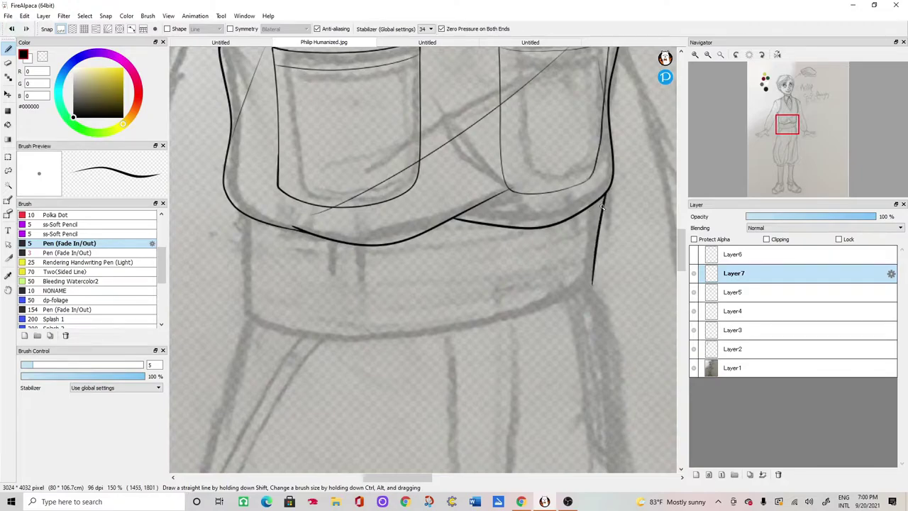
{"action": "mouse_move", "coordinate": [589, 292]}
{"action": "left_mouse_down"}
{"action": "mouse_move", "coordinate": [467, 328]}
{"action": "mouse_move", "coordinate": [320, 333]}
{"action": "mouse_move", "coordinate": [243, 317]}
{"action": "left_mouse_up"}
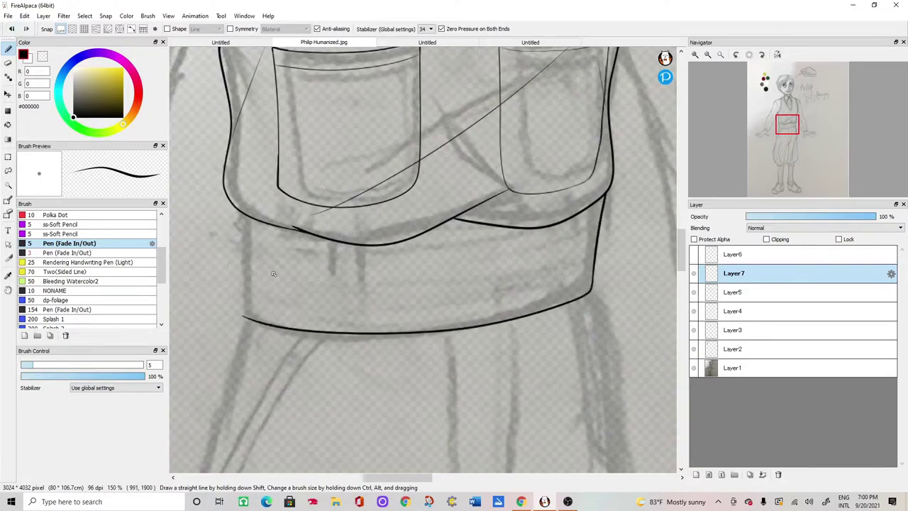
{"action": "left_click_drag", "start_coordinate": [229, 205], "coordinate": [234, 303]}
- On another new layer, ink a 1.5 px curved stripe across the waistband, following its lower edge and overshooting both sides
{"action": "mouse_move", "coordinate": [411, 479]}
{"action": "left_mouse_down"}
{"action": "mouse_move", "coordinate": [418, 485]}
{"action": "mouse_move", "coordinate": [410, 483]}
{"action": "left_mouse_up"}
{"action": "left_click", "coordinate": [695, 473]}
{"action": "left_click", "coordinate": [78, 253]}
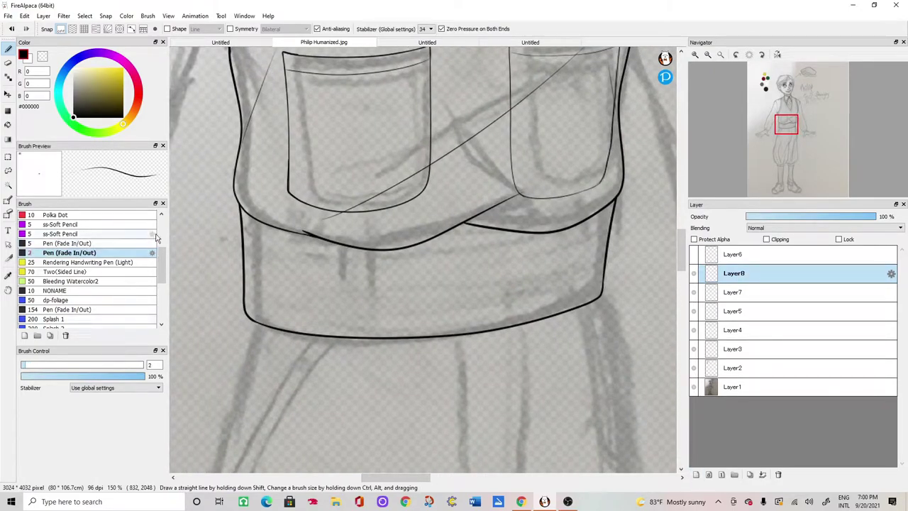
{"action": "mouse_move", "coordinate": [228, 289]}
{"action": "left_mouse_down"}
{"action": "mouse_move", "coordinate": [385, 318]}
{"action": "mouse_move", "coordinate": [597, 287]}
{"action": "mouse_move", "coordinate": [638, 257]}
{"action": "left_mouse_up"}
- Duplicate the curved stripe onto its own layer and move the copy up the waistband
{"action": "key", "text": "ctrl+shift+n"}
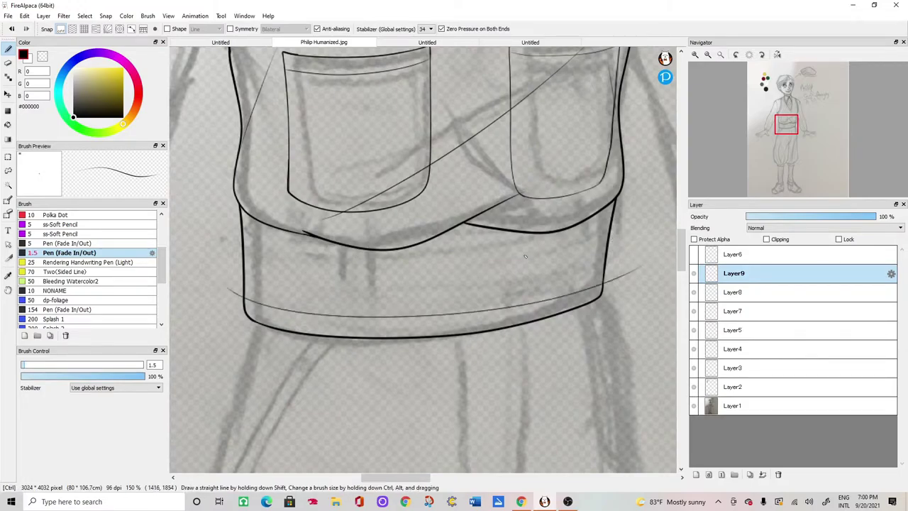
{"action": "left_click", "coordinate": [8, 94]}
{"action": "left_click_drag", "start_coordinate": [642, 300], "coordinate": [643, 283]}
- Transform the lower stripe on Layer8 so it is slightly narrower
{"action": "left_click", "coordinate": [699, 292]}
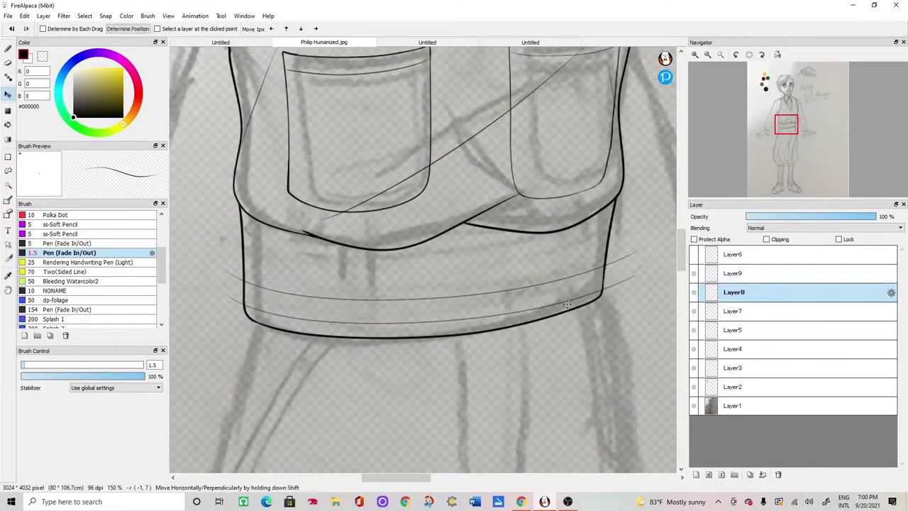
{"action": "key", "text": "ctrl+t"}
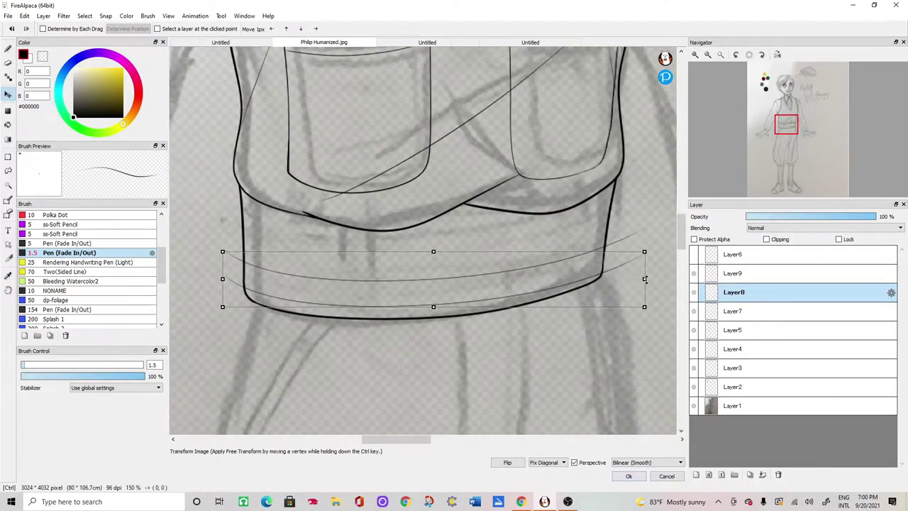
{"action": "left_click_drag", "start_coordinate": [643, 278], "coordinate": [635, 273]}
{"action": "left_click", "coordinate": [711, 278]}
{"action": "left_click", "coordinate": [715, 291]}
{"action": "key", "text": "ctrl+t"}
{"action": "left_click_drag", "start_coordinate": [644, 279], "coordinate": [637, 272]}
{"action": "left_click", "coordinate": [628, 476]}
- Reposition the upper stripe on Layer9 to adjust its spacing from the lower stripe
{"action": "left_click", "coordinate": [738, 274]}
{"action": "left_click_drag", "start_coordinate": [556, 282], "coordinate": [549, 287]}
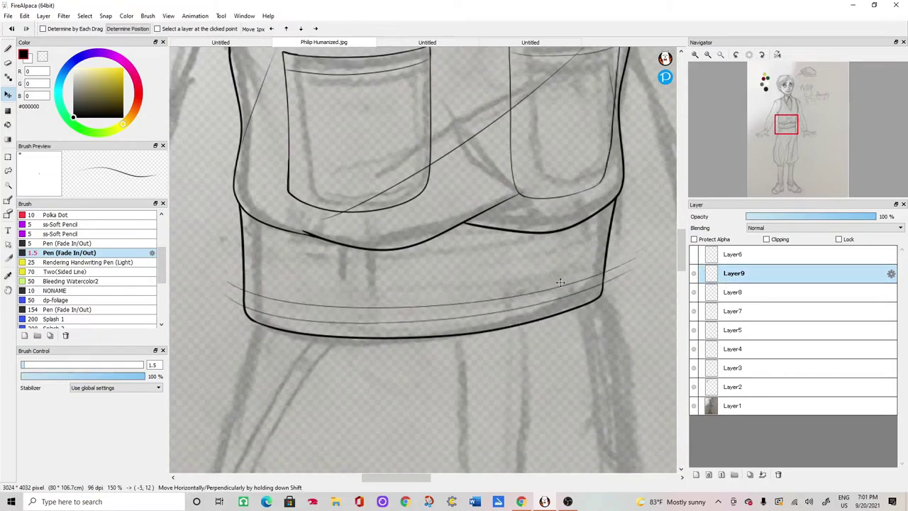
{"action": "left_click_drag", "start_coordinate": [607, 274], "coordinate": [629, 257]}
{"action": "key", "text": "ctrl+t"}
{"action": "left_click", "coordinate": [622, 477]}
- Paste three more copies of the stripe on separate layers and space them up the waistband
{"action": "key", "text": "ctrl+c"}
{"action": "key", "text": "ctrl+v"}
{"action": "left_click_drag", "start_coordinate": [552, 362], "coordinate": [552, 333]}
{"action": "key", "text": "ctrl+v"}
{"action": "key", "text": "ctrl+v"}
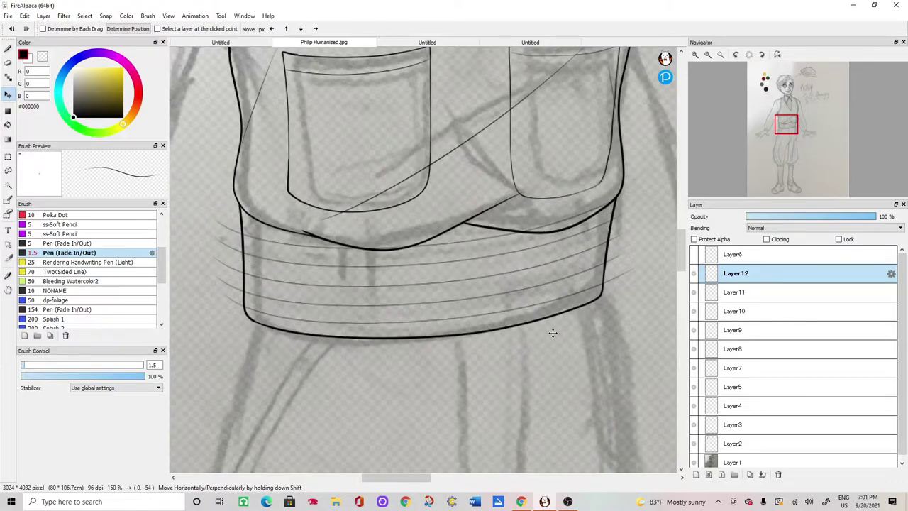
- Merge all the waistband stripe layers down into Layer8, checking the layers by hiding and showing them
{"action": "left_click", "coordinate": [763, 474]}
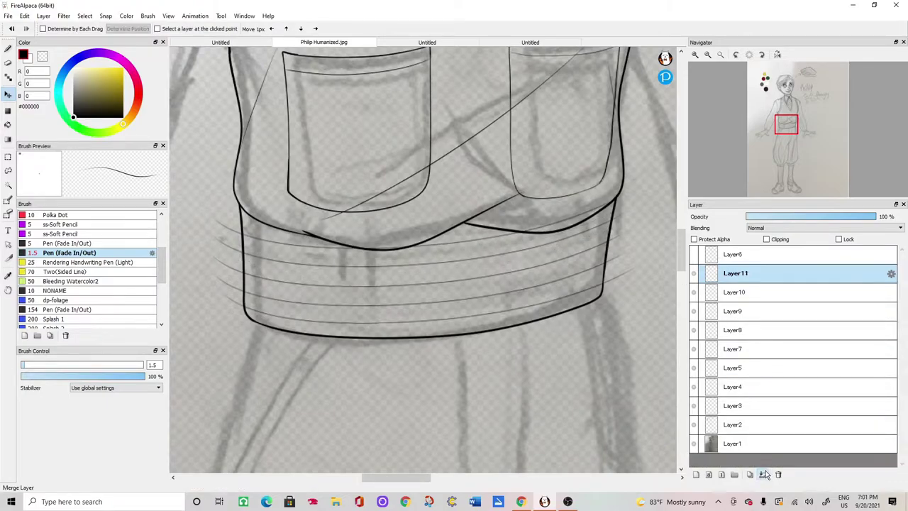
{"action": "left_click", "coordinate": [762, 475]}
{"action": "left_click", "coordinate": [763, 475]}
{"action": "left_click", "coordinate": [694, 275]}
{"action": "left_click", "coordinate": [694, 275]}
{"action": "left_click", "coordinate": [693, 276]}
{"action": "left_click", "coordinate": [693, 275]}
{"action": "left_click", "coordinate": [693, 286]}
{"action": "left_click", "coordinate": [692, 286]}
{"action": "left_click", "coordinate": [763, 475]}
{"action": "left_click", "coordinate": [695, 275]}
{"action": "left_click", "coordinate": [695, 276]}
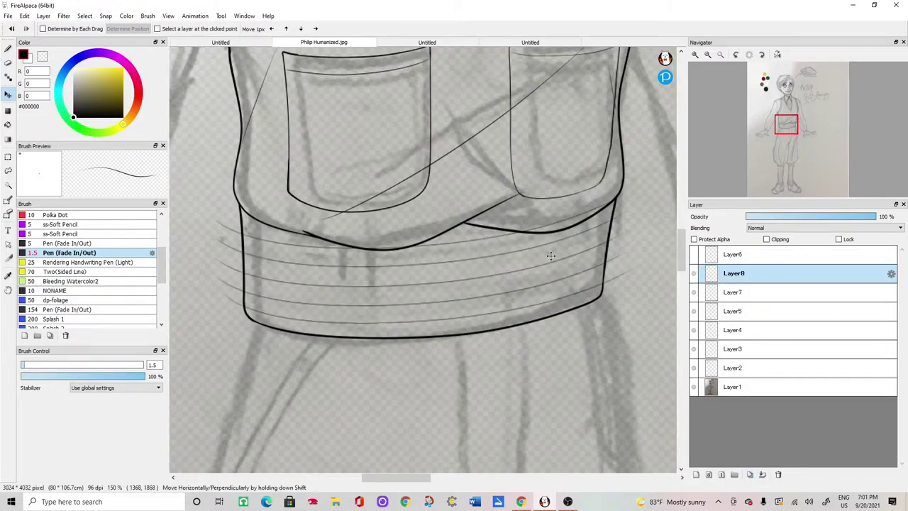
- Hide the Layer1 sketch, flood-fill the area outside the outlines on Layer8 with black, and set the layer's opacity to 50%
{"action": "left_click", "coordinate": [9, 126]}
{"action": "left_click", "coordinate": [702, 390]}
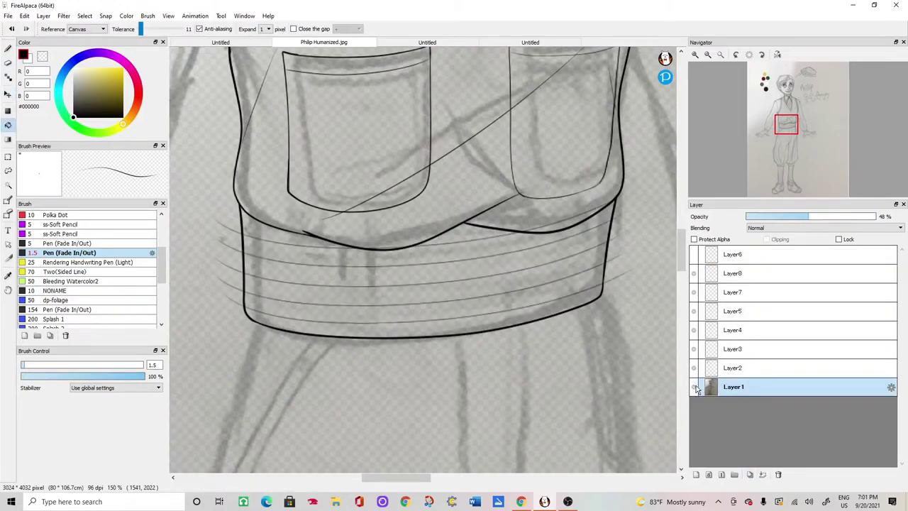
{"action": "left_click", "coordinate": [694, 387]}
{"action": "left_click", "coordinate": [706, 276]}
{"action": "left_click", "coordinate": [635, 300]}
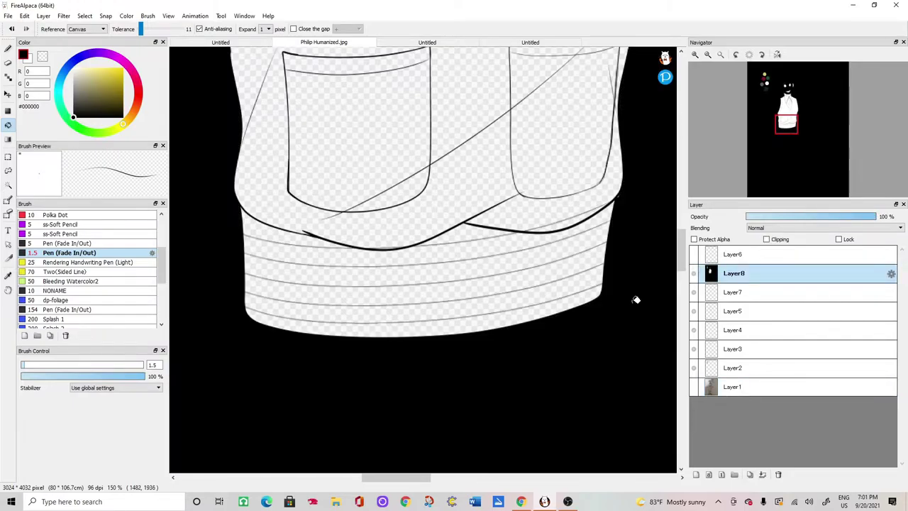
{"action": "left_click", "coordinate": [813, 216]}
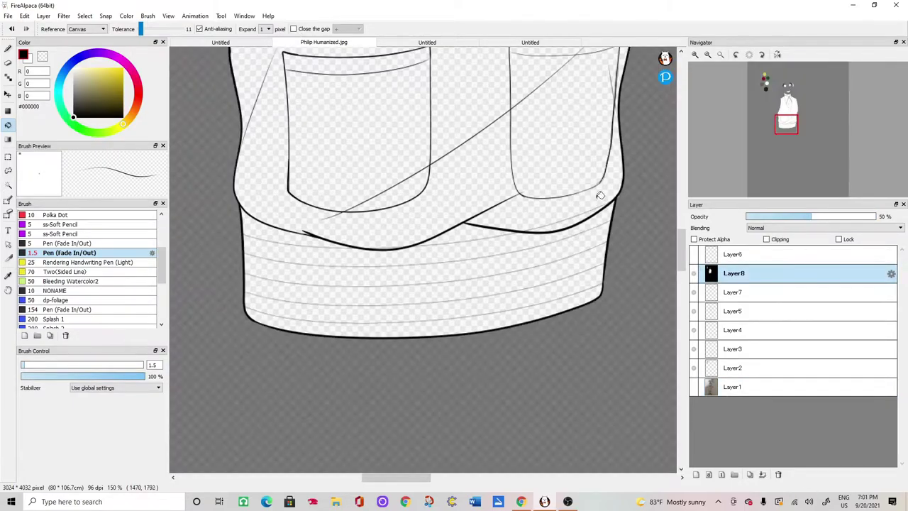
- Clear the black fill and overhanging stripe ends on Layer8 with a transparent bucket fill, and set its opacity to 100%
{"action": "left_click", "coordinate": [43, 56]}
{"action": "left_click", "coordinate": [271, 329]}
{"action": "left_click", "coordinate": [875, 217]}
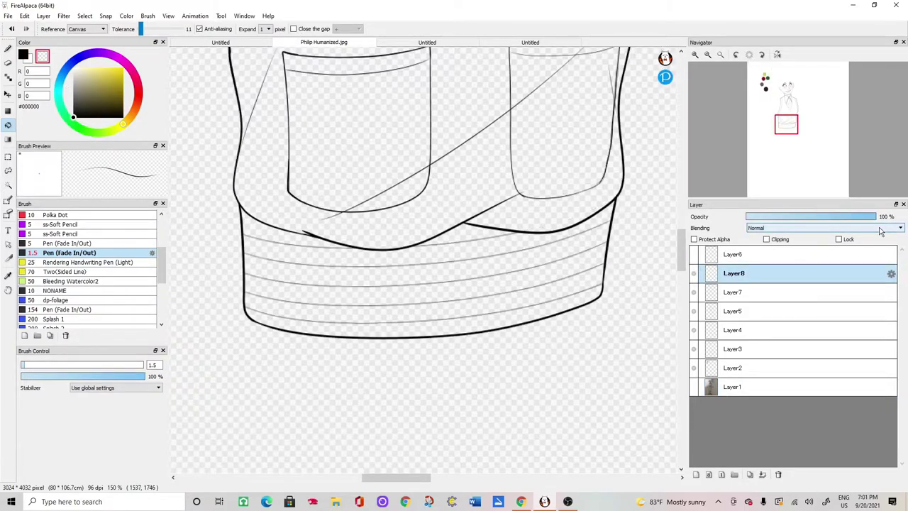
- Show the Layer1 sketch again and merge the waistband stripes on Layer8 down into Layer7
{"action": "left_click", "coordinate": [738, 254]}
{"action": "left_click", "coordinate": [693, 388]}
{"action": "left_click", "coordinate": [694, 274]}
{"action": "left_click", "coordinate": [694, 274]}
{"action": "left_click", "coordinate": [733, 274]}
{"action": "left_click", "coordinate": [763, 474]}
{"action": "left_click", "coordinate": [694, 274]}
{"action": "left_click", "coordinate": [694, 274]}
- Set the thinner Pen (Fade In/Out) brush to size 3 and choose the size 5 Pen (Fade In/Out) brush in black
{"action": "left_click", "coordinate": [9, 49]}
{"action": "left_click", "coordinate": [25, 55]}
{"action": "left_click", "coordinate": [106, 246]}
{"action": "left_click", "coordinate": [112, 250]}
{"action": "key", "text": "bracketright"}
{"action": "key", "text": "bracketright"}
{"action": "left_click", "coordinate": [110, 244]}
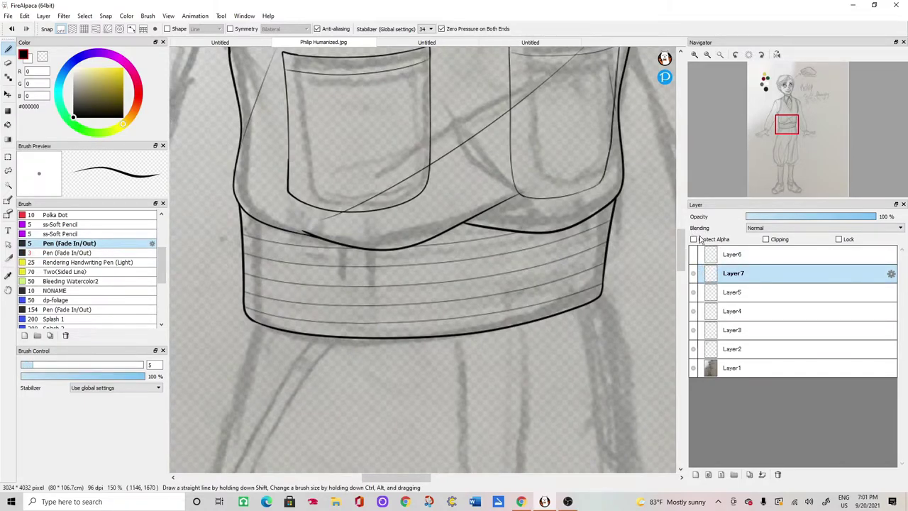
- Inspect the merged waistband linework by toggling the visibility of Layer7 and the layer beneath it at 100% zoom
{"action": "left_click", "coordinate": [694, 273]}
{"action": "left_click", "coordinate": [694, 273]}
{"action": "key", "text": "ctrl+minus"}
{"action": "key", "text": "ctrl+minus"}
{"action": "left_click", "coordinate": [694, 273]}
{"action": "left_click", "coordinate": [694, 273]}
{"action": "left_click", "coordinate": [693, 291]}
{"action": "left_click", "coordinate": [694, 291]}
{"action": "scroll", "coordinate": [426, 283], "scroll_direction": "down", "scroll_amount": 3}
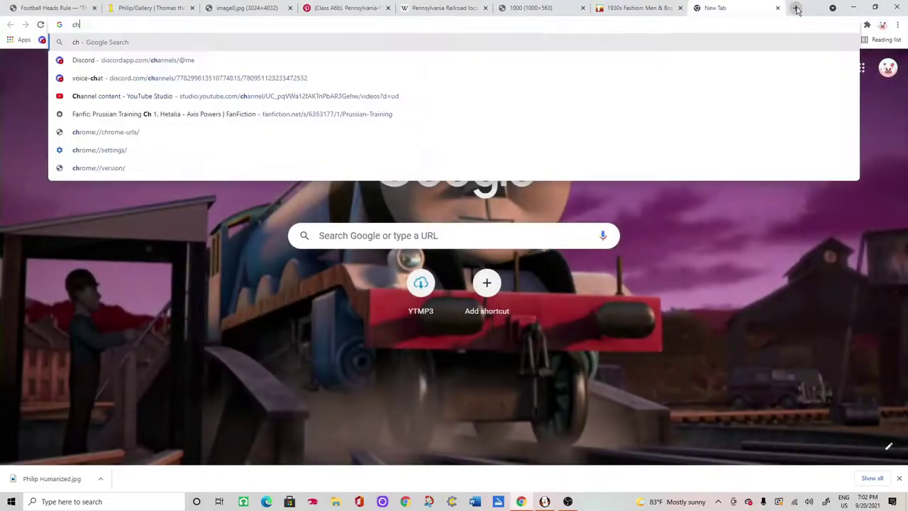
- Switch to Chrome and search Google for "chase the feronquiliquist", replacing the query with "chase good better best"
{"action": "type", "text": "chase the feronqui"}
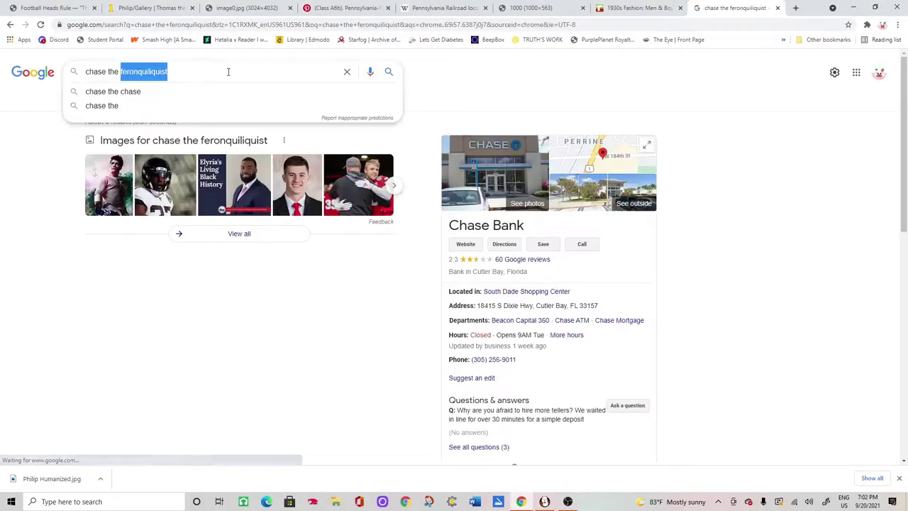
{"action": "key", "text": "BackSpace"}
{"action": "key", "text": "BackSpace"}
{"action": "key", "text": "BackSpace"}
{"action": "key", "text": "BackSpace"}
{"action": "key", "text": "BackSpace"}
{"action": "type", "text": "good"}
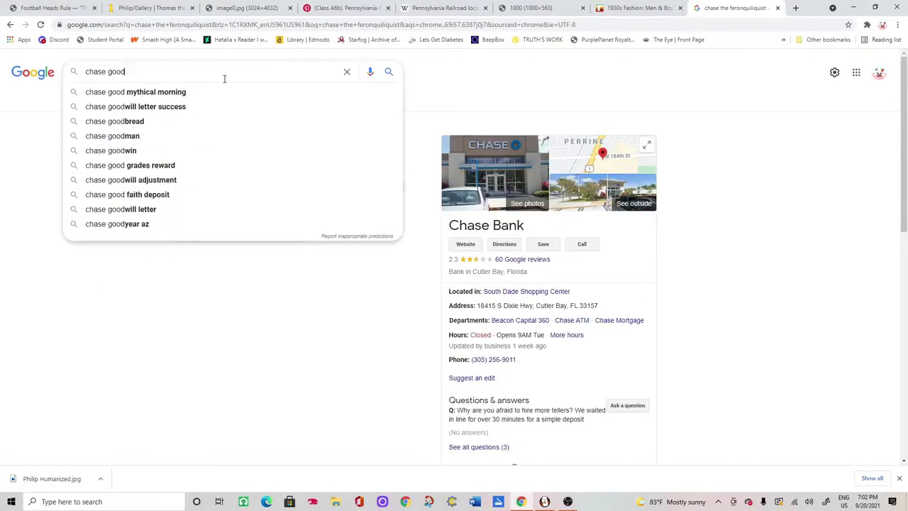
{"action": "type", "text": " better best"}
{"action": "key", "text": "Return"}
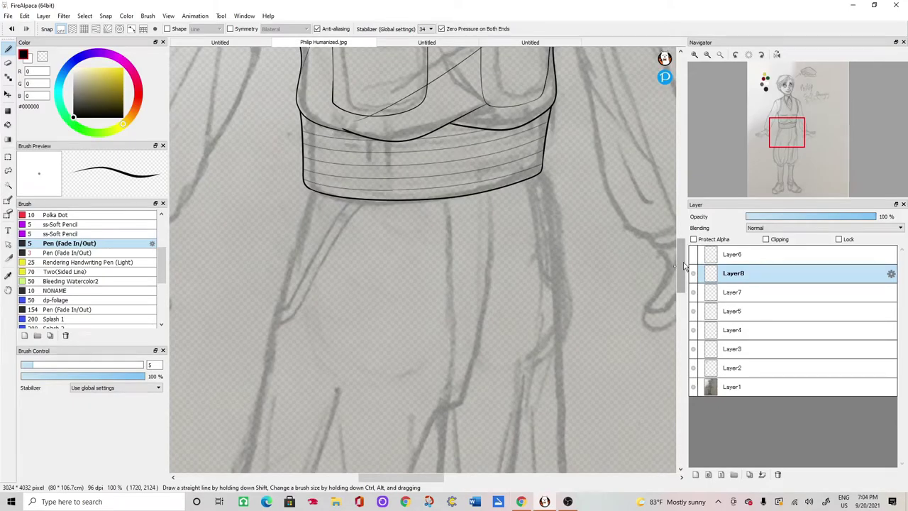
- Switch back to FireAlpaca and ink a short slanted line on Layer8 across the base of the trousers' fly
{"action": "scroll", "coordinate": [685, 266], "scroll_direction": "down", "scroll_amount": 1}
{"action": "left_click_drag", "start_coordinate": [442, 360], "coordinate": [459, 354]}
{"action": "scroll", "coordinate": [467, 363], "scroll_direction": "up", "scroll_amount": 1}
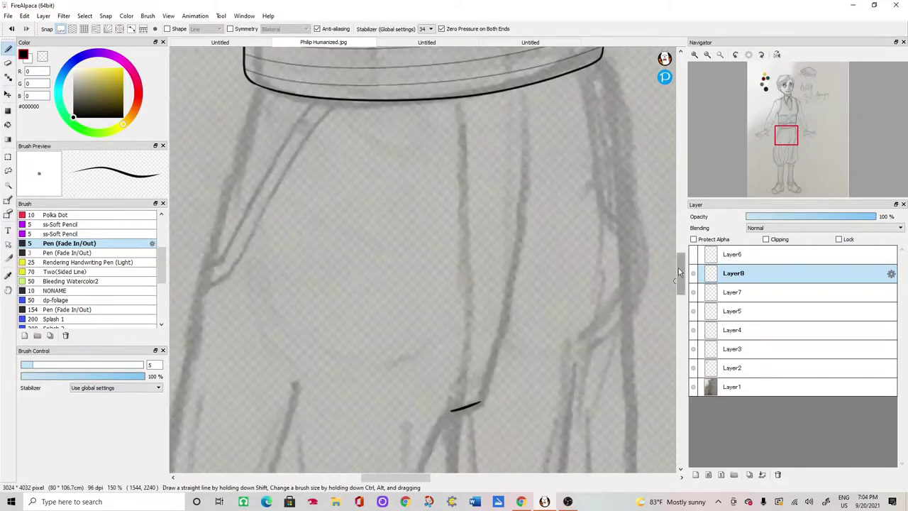
- Ink the left trouser leg's inner seam, rounded hem and lower outer side with the 5 px Pen (Fade In/Out), following the sketch
{"action": "left_click_drag", "start_coordinate": [680, 269], "coordinate": [680, 287]}
{"action": "scroll", "coordinate": [454, 241], "scroll_direction": "down", "scroll_amount": 2}
{"action": "scroll", "coordinate": [440, 229], "scroll_direction": "up", "scroll_amount": 3}
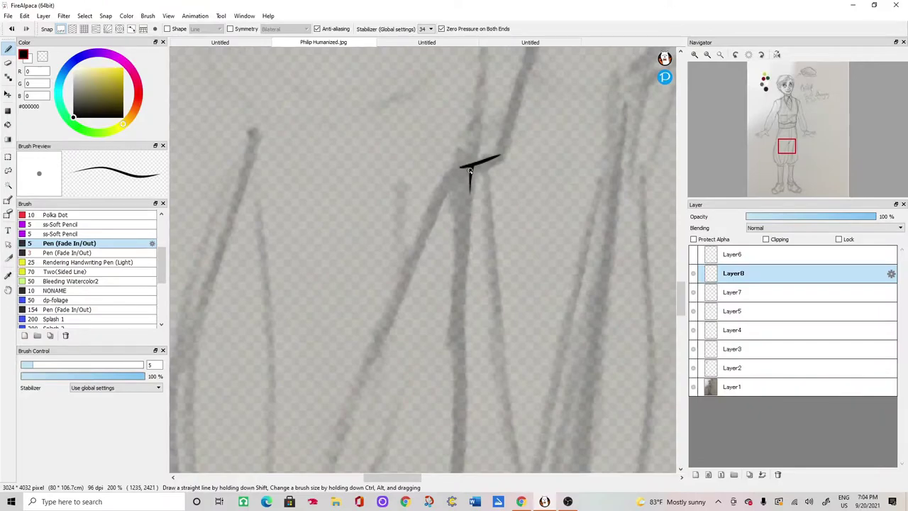
{"action": "left_click_drag", "start_coordinate": [471, 167], "coordinate": [469, 324]}
{"action": "scroll", "coordinate": [469, 325], "scroll_direction": "down", "scroll_amount": 2}
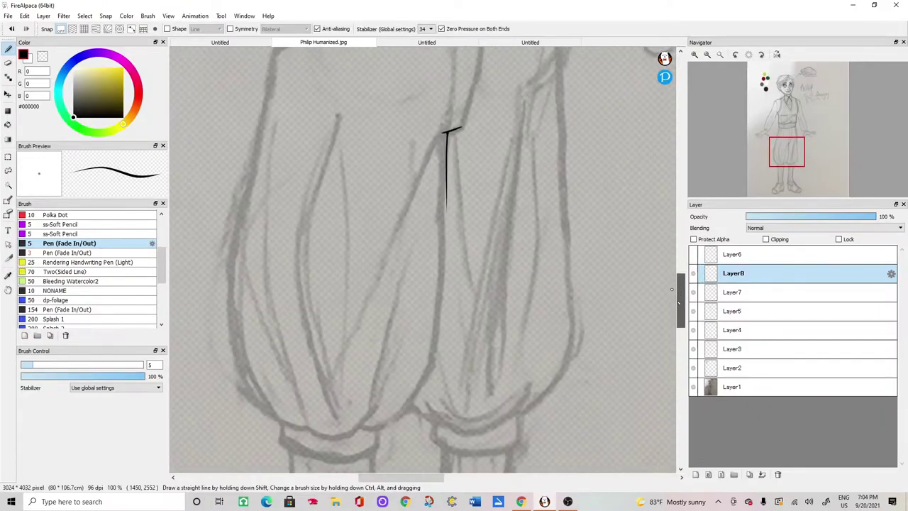
{"action": "left_click_drag", "start_coordinate": [447, 222], "coordinate": [427, 392]}
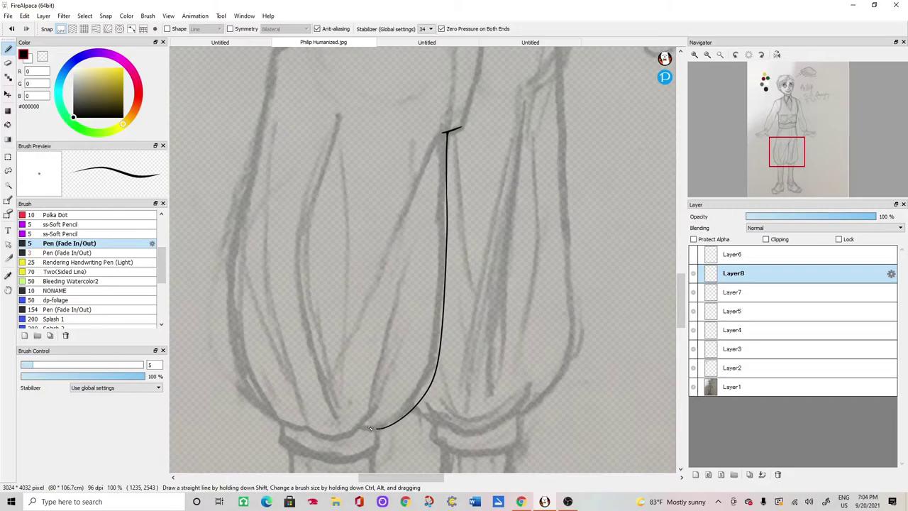
{"action": "mouse_move", "coordinate": [250, 402]}
{"action": "left_mouse_down"}
{"action": "mouse_move", "coordinate": [227, 335]}
{"action": "mouse_move", "coordinate": [231, 231]}
{"action": "mouse_move", "coordinate": [269, 55]}
{"action": "left_mouse_up"}
- Complete the left trouser leg's outer line up to the sash and strengthen the join below the pocket
{"action": "left_click_drag", "start_coordinate": [678, 293], "coordinate": [686, 256]}
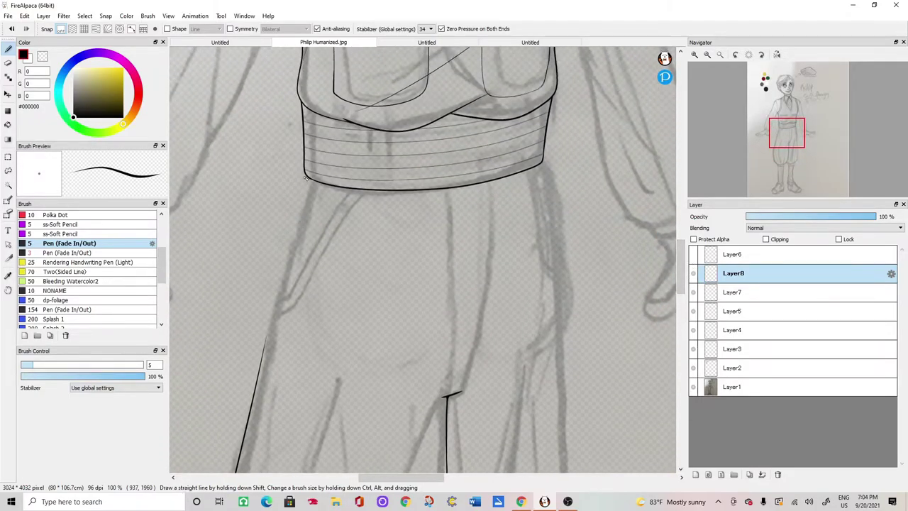
{"action": "key", "text": "ctrl+plus"}
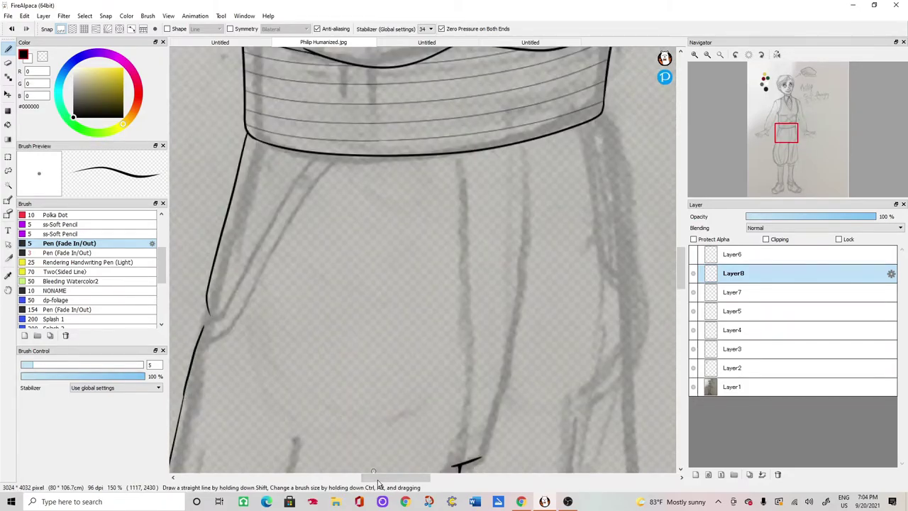
{"action": "key", "text": "ctrl+plus"}
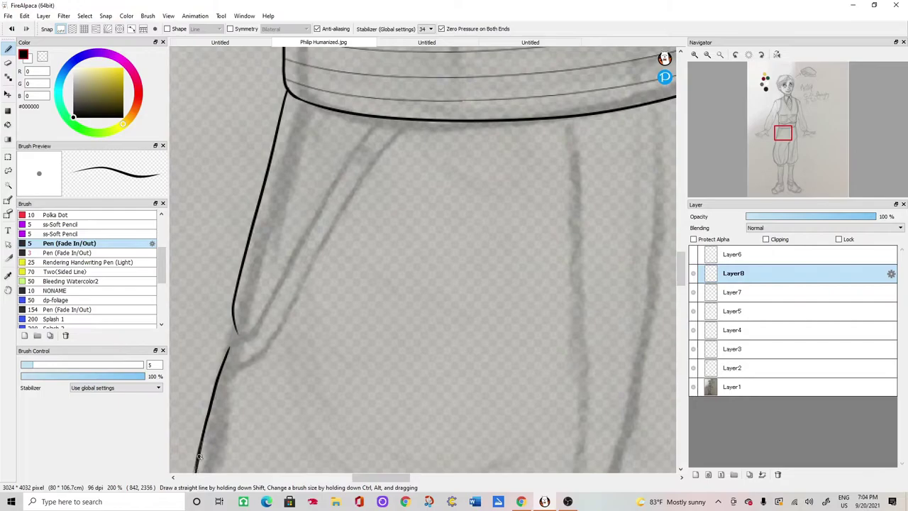
{"action": "key", "text": "ctrl+minus"}
{"action": "left_click_drag", "start_coordinate": [683, 273], "coordinate": [682, 280]}
{"action": "key", "text": "ctrl+plus"}
{"action": "left_click_drag", "start_coordinate": [384, 479], "coordinate": [374, 480]}
{"action": "key", "text": "ctrl+plus"}
{"action": "left_click_drag", "start_coordinate": [222, 379], "coordinate": [208, 433]}
{"action": "key", "text": "ctrl+minus"}
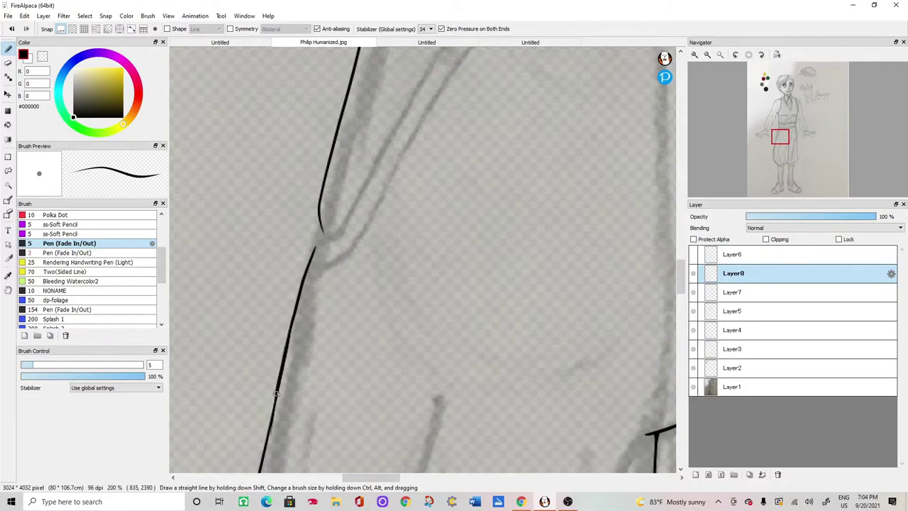
- Ink the double curved edge of the left hip pocket up to the sash with the 3 px Pen (Fade In/Out)
{"action": "scroll", "coordinate": [276, 395], "scroll_direction": "up", "scroll_amount": 5}
{"action": "left_click", "coordinate": [65, 252]}
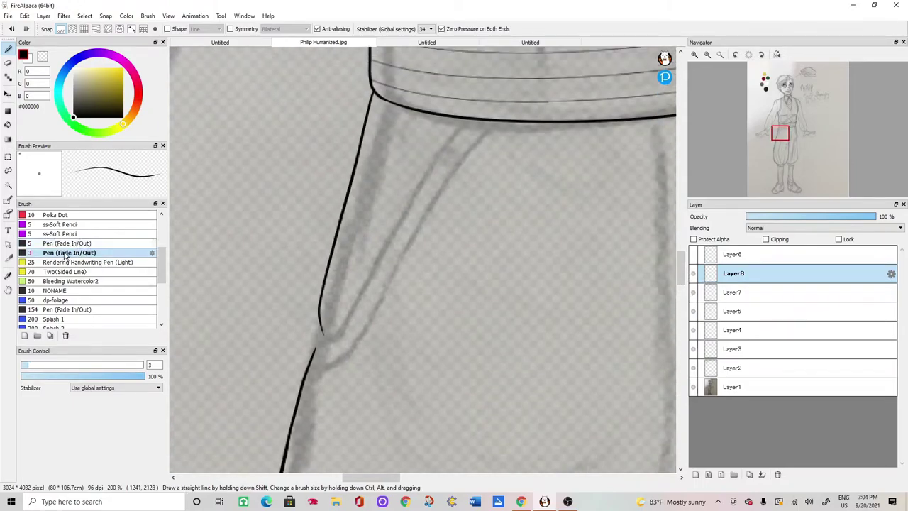
{"action": "key", "text": "ctrl+plus"}
{"action": "mouse_move", "coordinate": [268, 363]}
{"action": "left_mouse_down"}
{"action": "mouse_move", "coordinate": [270, 398]}
{"action": "mouse_move", "coordinate": [259, 391]}
{"action": "mouse_move", "coordinate": [285, 403]}
{"action": "mouse_move", "coordinate": [392, 367]}
{"action": "mouse_move", "coordinate": [560, 66]}
{"action": "left_mouse_up"}
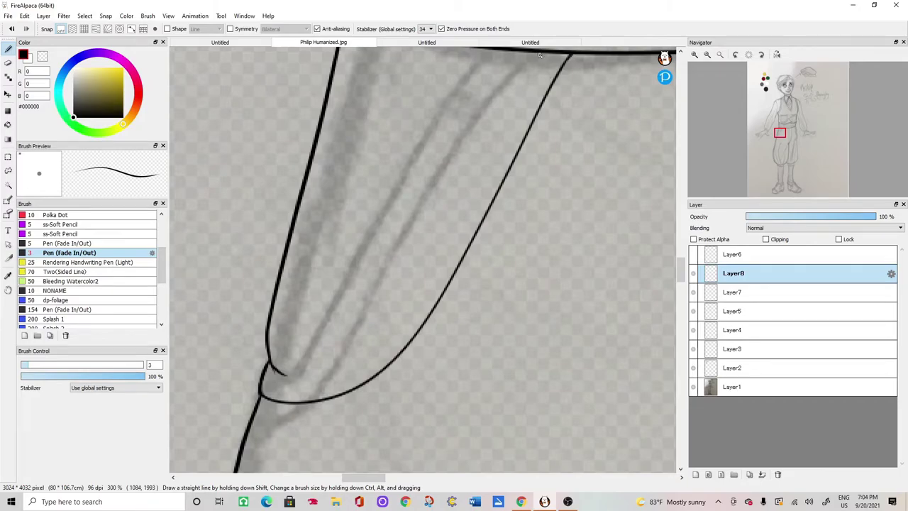
{"action": "mouse_move", "coordinate": [270, 366]}
{"action": "left_mouse_down"}
{"action": "mouse_move", "coordinate": [318, 374]}
{"action": "mouse_move", "coordinate": [429, 283]}
{"action": "mouse_move", "coordinate": [549, 51]}
{"action": "mouse_move", "coordinate": [493, 147]}
{"action": "left_mouse_up"}
{"action": "left_click_drag", "start_coordinate": [512, 108], "coordinate": [470, 200]}
{"action": "left_click_drag", "start_coordinate": [497, 143], "coordinate": [461, 218]}
- Ink the two curved fly lines from the sash to the crotch and the centre seam line beside them
{"action": "key", "text": "ctrl+minus"}
{"action": "key", "text": "ctrl+minus"}
{"action": "key", "text": "ctrl+minus"}
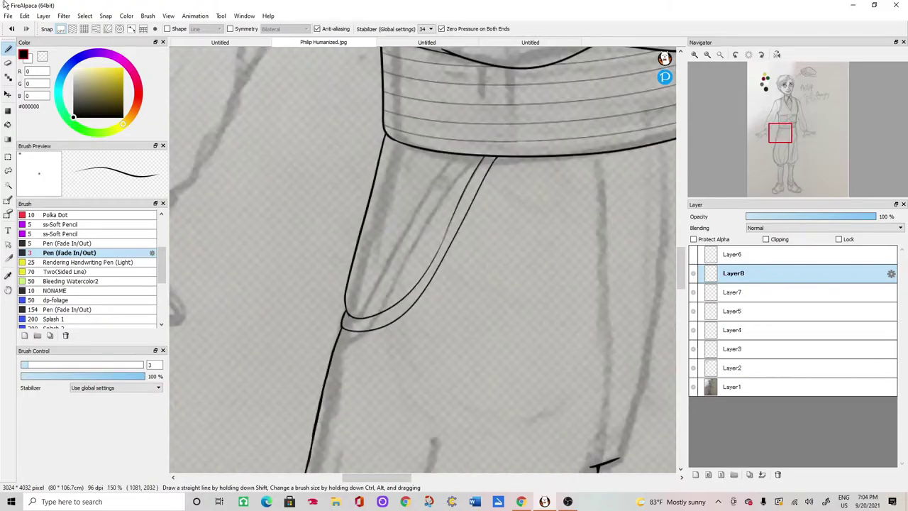
{"action": "key", "text": "ctrl+minus"}
{"action": "key", "text": "ctrl+minus"}
{"action": "key", "text": "ctrl+minus"}
{"action": "left_click_drag", "start_coordinate": [398, 478], "coordinate": [408, 477]}
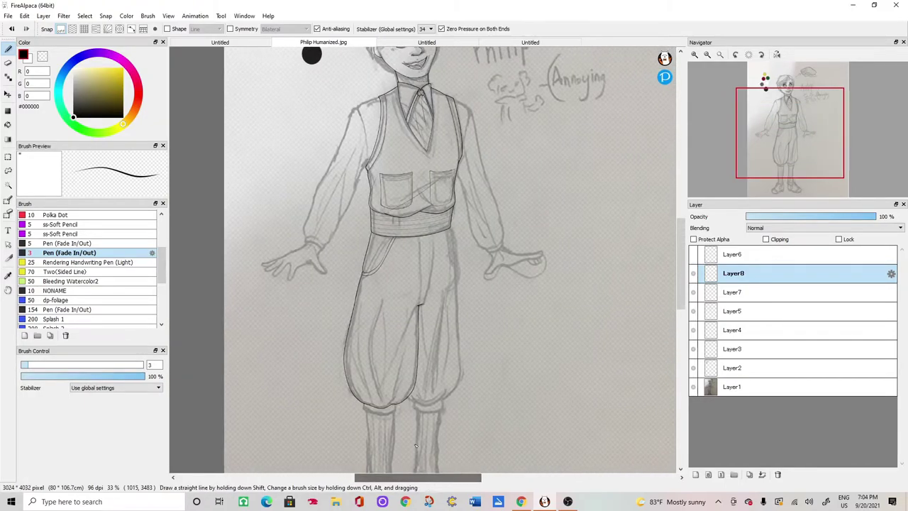
{"action": "key", "text": "ctrl+plus"}
{"action": "key", "text": "ctrl+plus"}
{"action": "scroll", "coordinate": [399, 429], "scroll_direction": "up", "scroll_amount": 4}
{"action": "mouse_move", "coordinate": [406, 372]}
{"action": "left_mouse_down"}
{"action": "mouse_move", "coordinate": [424, 147]}
{"action": "mouse_move", "coordinate": [413, 276]}
{"action": "mouse_move", "coordinate": [382, 403]}
{"action": "left_mouse_up"}
{"action": "left_click", "coordinate": [12, 29]}
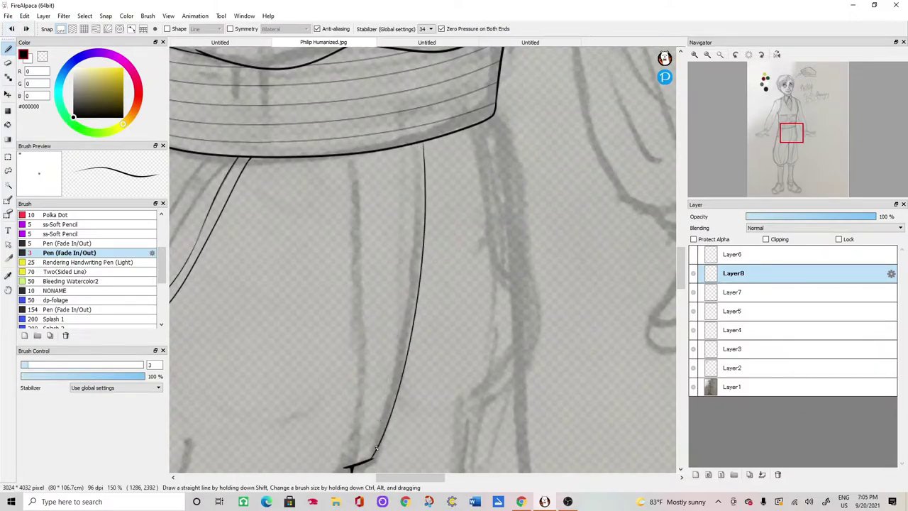
{"action": "mouse_move", "coordinate": [417, 144]}
{"action": "left_mouse_down"}
{"action": "mouse_move", "coordinate": [415, 246]}
{"action": "mouse_move", "coordinate": [392, 395]}
{"action": "left_mouse_up"}
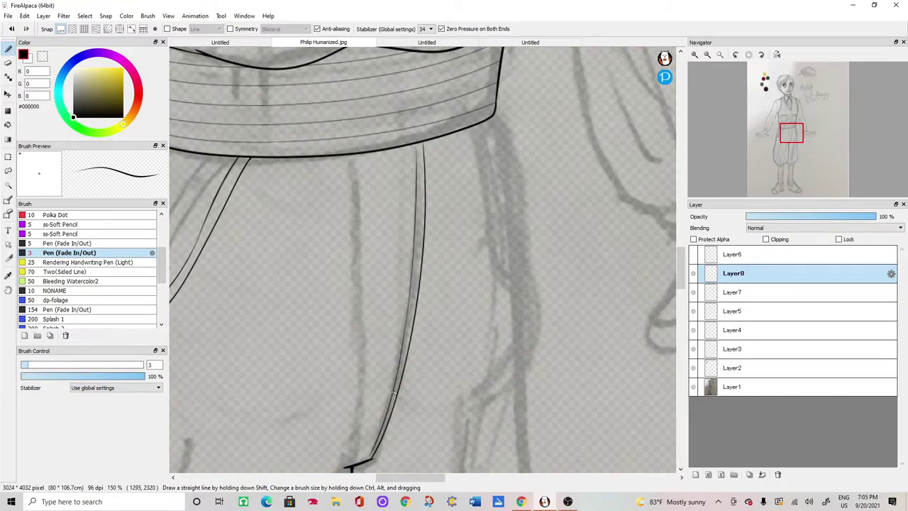
{"action": "mouse_move", "coordinate": [351, 465]}
{"action": "left_mouse_down"}
{"action": "mouse_move", "coordinate": [352, 334]}
{"action": "mouse_move", "coordinate": [331, 200]}
{"action": "left_mouse_up"}
- Ink the right trouser leg's outer side and rounded hem with the 5 px Pen (Fade In/Out)
{"action": "scroll", "coordinate": [391, 304], "scroll_direction": "down", "scroll_amount": 2}
{"action": "left_click_drag", "start_coordinate": [681, 258], "coordinate": [682, 322]}
{"action": "left_click", "coordinate": [69, 244]}
{"action": "scroll", "coordinate": [423, 259], "scroll_direction": "up", "scroll_amount": 1}
{"action": "mouse_move", "coordinate": [305, 338]}
{"action": "left_mouse_down"}
{"action": "mouse_move", "coordinate": [322, 357]}
{"action": "mouse_move", "coordinate": [550, 274]}
{"action": "left_mouse_up"}
{"action": "scroll", "coordinate": [546, 277], "scroll_direction": "down", "scroll_amount": 2}
{"action": "mouse_move", "coordinate": [464, 159]}
{"action": "left_mouse_down"}
{"action": "mouse_move", "coordinate": [479, 389]}
{"action": "mouse_move", "coordinate": [481, 315]}
{"action": "mouse_move", "coordinate": [430, 140]}
{"action": "left_mouse_up"}
{"action": "scroll", "coordinate": [492, 374], "scroll_direction": "up", "scroll_amount": 1}
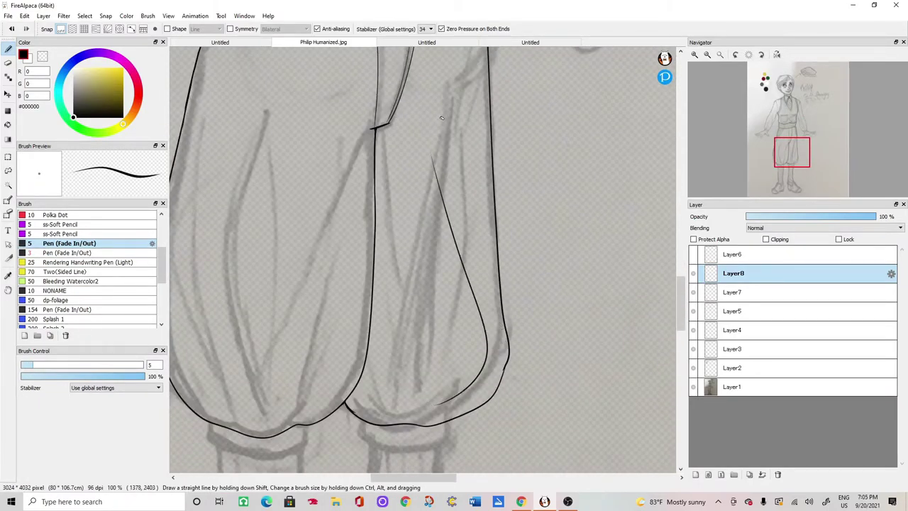
{"action": "left_click", "coordinate": [11, 28]}
- Ink thin fabric fold lines inside the right trouser leg with the 3 px Pen (Fade In/Out)
{"action": "left_click", "coordinate": [56, 252]}
{"action": "mouse_move", "coordinate": [400, 424]}
{"action": "left_mouse_down"}
{"action": "mouse_move", "coordinate": [474, 383]}
{"action": "mouse_move", "coordinate": [457, 403]}
{"action": "mouse_move", "coordinate": [493, 329]}
{"action": "mouse_move", "coordinate": [447, 152]}
{"action": "left_mouse_up"}
{"action": "key", "text": "ctrl+z"}
{"action": "key", "text": "ctrl+z"}
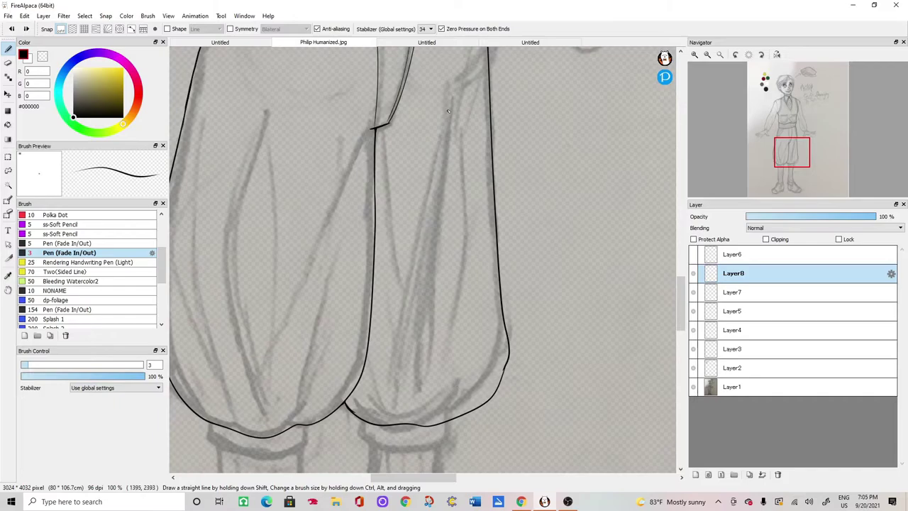
{"action": "left_click_drag", "start_coordinate": [377, 142], "coordinate": [412, 302]}
{"action": "mouse_move", "coordinate": [461, 84]}
{"action": "left_mouse_down"}
{"action": "mouse_move", "coordinate": [455, 151]}
{"action": "mouse_move", "coordinate": [489, 326]}
{"action": "mouse_move", "coordinate": [484, 382]}
{"action": "left_mouse_up"}
{"action": "left_click_drag", "start_coordinate": [397, 426], "coordinate": [462, 374]}
- Ink curved fabric fold lines inside the left trouser leg, sweeping from the inner seam toward the hem
{"action": "key", "text": "ctrl+minus"}
{"action": "left_click_drag", "start_coordinate": [681, 282], "coordinate": [681, 266]}
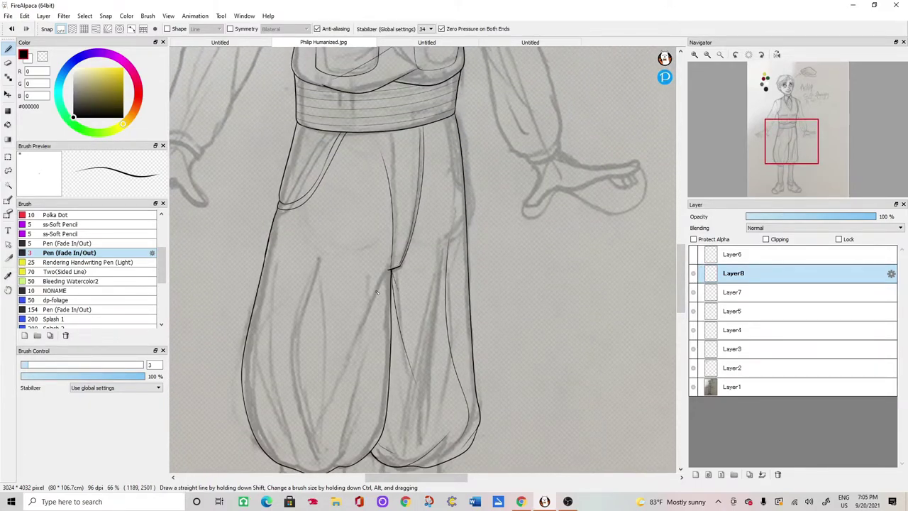
{"action": "scroll", "coordinate": [362, 391], "scroll_direction": "down", "scroll_amount": 1}
{"action": "left_click_drag", "start_coordinate": [383, 407], "coordinate": [397, 271]}
{"action": "mouse_move", "coordinate": [385, 314]}
{"action": "left_mouse_down"}
{"action": "mouse_move", "coordinate": [336, 413]}
{"action": "mouse_move", "coordinate": [324, 410]}
{"action": "left_mouse_up"}
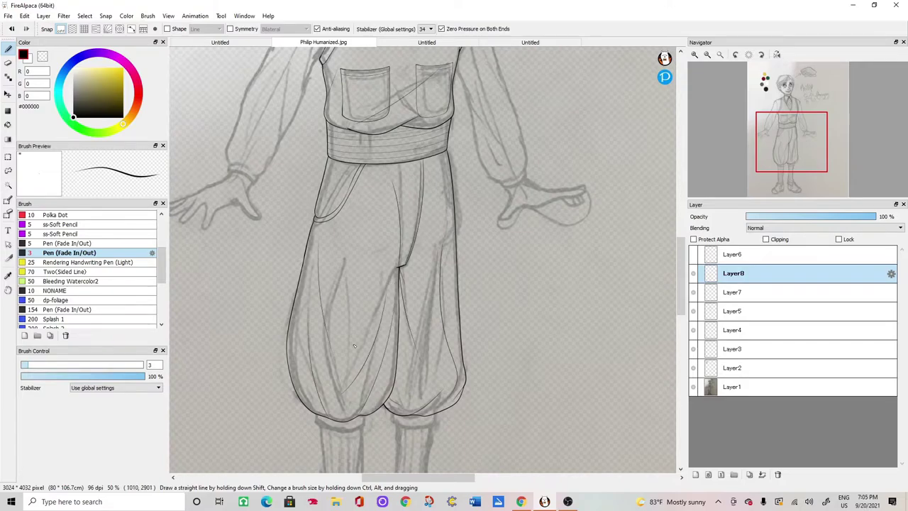
- Ink the double curved edge of the right hip pocket and join its ends with a small bulge outside the leg outline
{"action": "scroll", "coordinate": [385, 271], "scroll_direction": "up", "scroll_amount": 1}
{"action": "key", "text": "ctrl+Up"}
{"action": "left_click_drag", "start_coordinate": [682, 284], "coordinate": [681, 257]}
{"action": "key", "text": "ctrl+Up"}
{"action": "left_click_drag", "start_coordinate": [419, 480], "coordinate": [425, 480]}
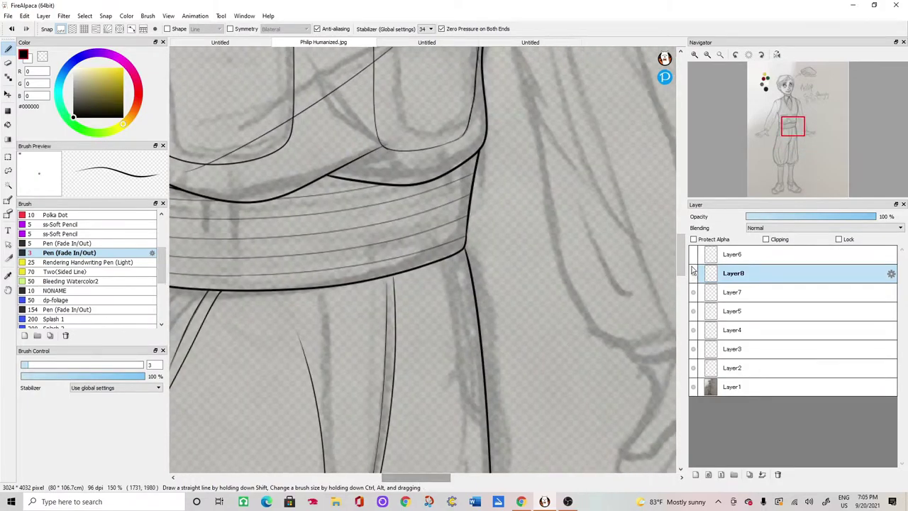
{"action": "scroll", "coordinate": [464, 454], "scroll_direction": "up", "scroll_amount": 1}
{"action": "scroll", "coordinate": [467, 183], "scroll_direction": "down", "scroll_amount": 3}
{"action": "scroll", "coordinate": [468, 182], "scroll_direction": "up", "scroll_amount": 2}
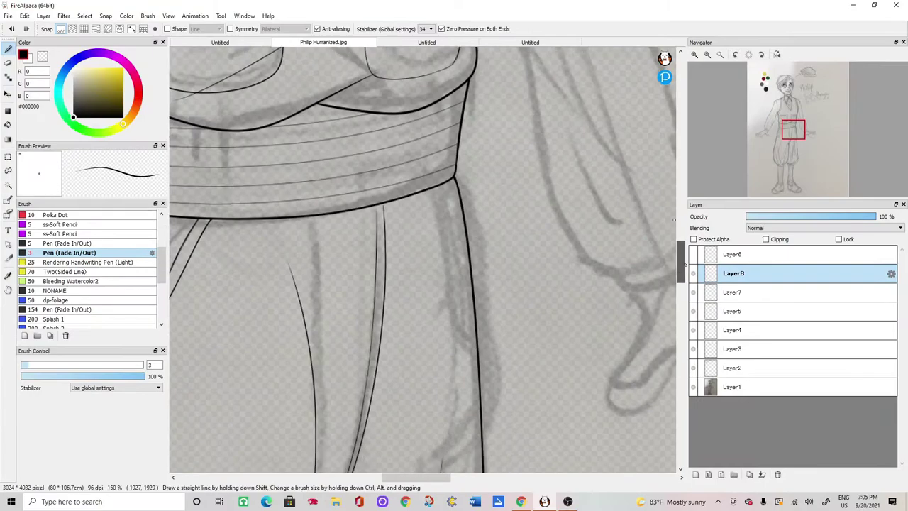
{"action": "scroll", "coordinate": [469, 134], "scroll_direction": "up", "scroll_amount": 1}
{"action": "left_click_drag", "start_coordinate": [438, 80], "coordinate": [494, 287]}
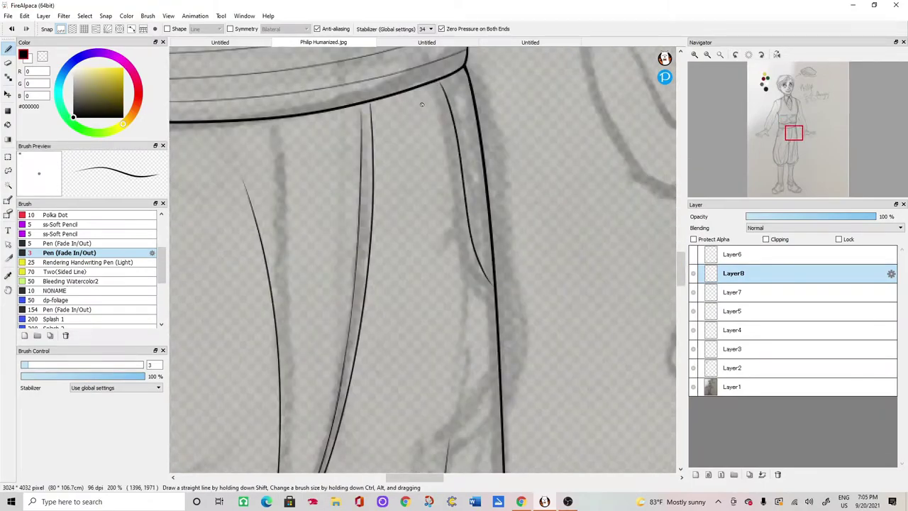
{"action": "mouse_move", "coordinate": [421, 86]}
{"action": "left_mouse_down"}
{"action": "mouse_move", "coordinate": [467, 290]}
{"action": "mouse_move", "coordinate": [502, 308]}
{"action": "left_mouse_up"}
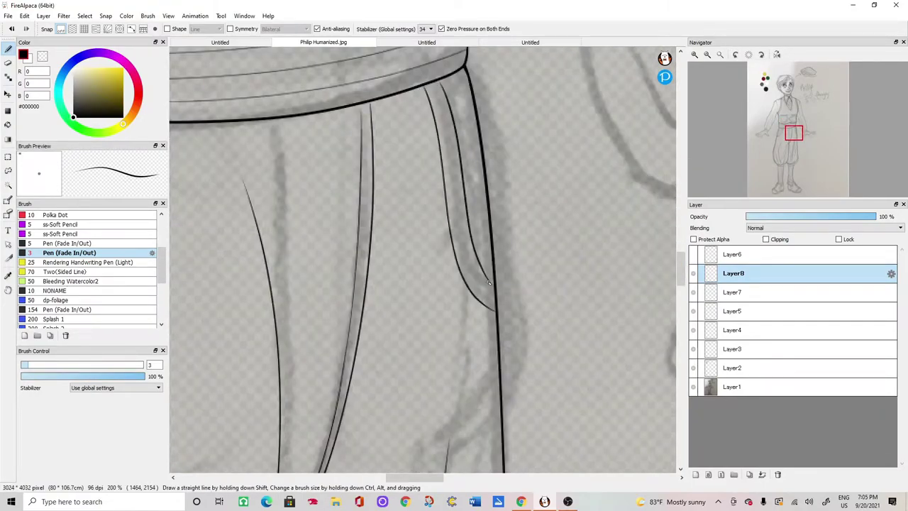
{"action": "scroll", "coordinate": [501, 300], "scroll_direction": "up", "scroll_amount": 2}
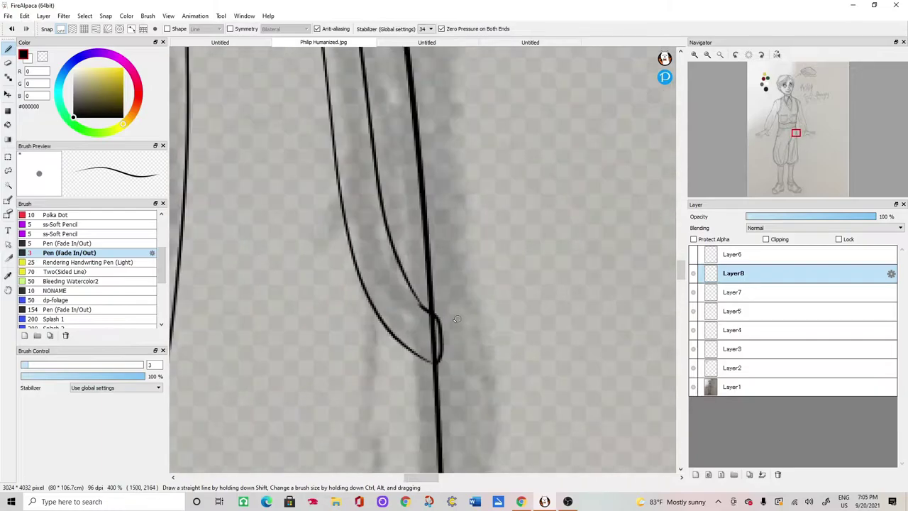
{"action": "left_click_drag", "start_coordinate": [443, 354], "coordinate": [428, 359]}
- Erase the leg outline between the right pocket's two edge lines with the Eraser at size 4
{"action": "key", "text": "e"}
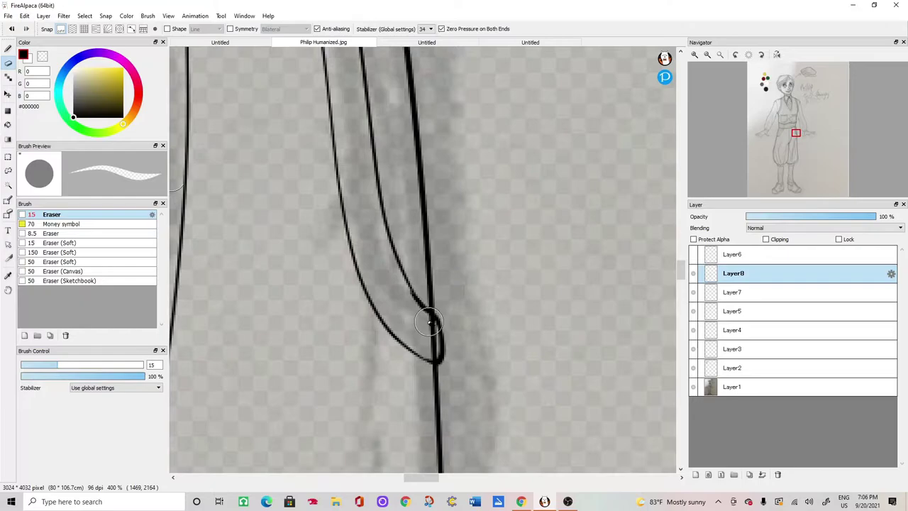
{"action": "key", "text": "bracketleft"}
{"action": "key", "text": "bracketleft"}
{"action": "key", "text": "bracketleft"}
{"action": "key", "text": "bracketleft"}
{"action": "key", "text": "bracketleft"}
{"action": "key", "text": "bracketleft"}
{"action": "left_click_drag", "start_coordinate": [432, 319], "coordinate": [434, 356]}
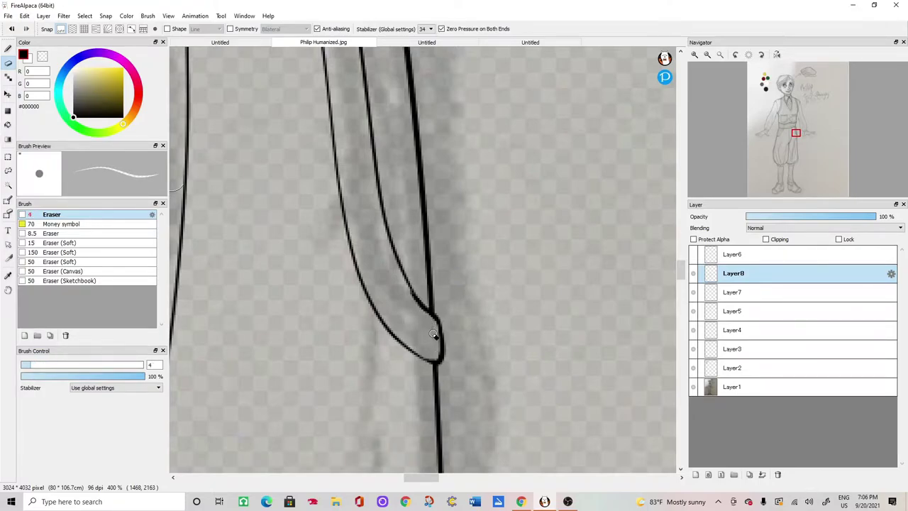
- Thicken the line joints at the right pocket's lower corner and the fly's upper end with the pen at size 4
{"action": "key", "text": "b"}
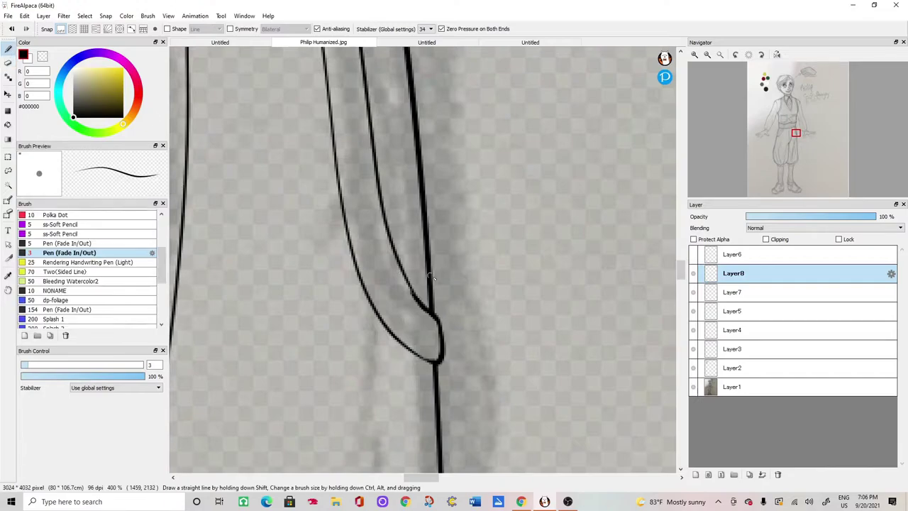
{"action": "left_click_drag", "start_coordinate": [398, 260], "coordinate": [438, 323]}
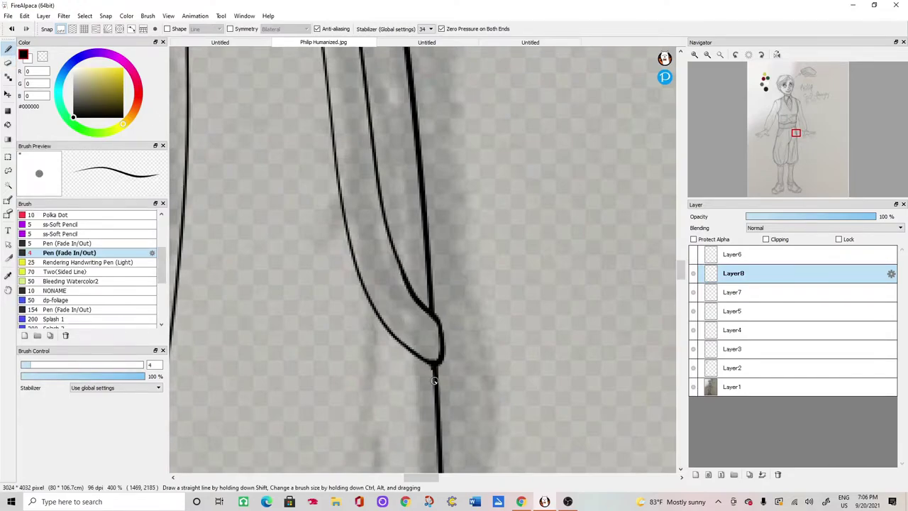
{"action": "scroll", "coordinate": [438, 353], "scroll_direction": "down", "scroll_amount": 1}
{"action": "scroll", "coordinate": [438, 353], "scroll_direction": "down", "scroll_amount": 3}
{"action": "left_click_drag", "start_coordinate": [682, 275], "coordinate": [642, 260]}
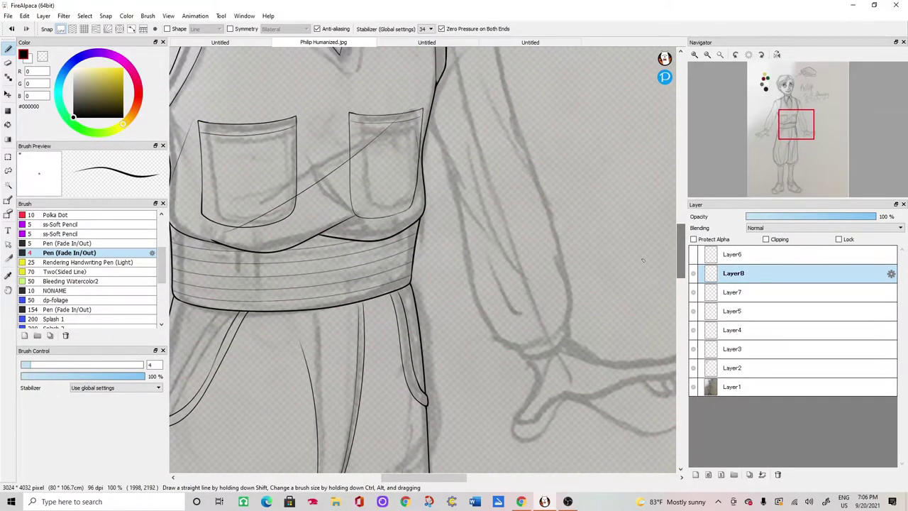
{"action": "scroll", "coordinate": [643, 260], "scroll_direction": "up", "scroll_amount": 4}
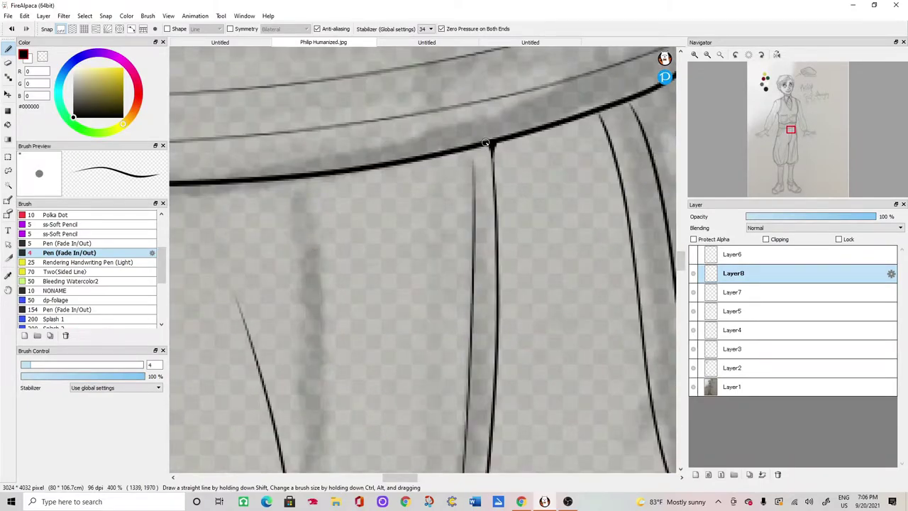
{"action": "mouse_move", "coordinate": [491, 157]}
{"action": "left_mouse_down"}
{"action": "mouse_move", "coordinate": [494, 220]}
{"action": "mouse_move", "coordinate": [488, 147]}
{"action": "mouse_move", "coordinate": [490, 173]}
{"action": "left_mouse_up"}
{"action": "left_click", "coordinate": [11, 30]}
- Add a new layer directly above Layer8 for the trouser cuffs
{"action": "scroll", "coordinate": [490, 170], "scroll_direction": "down", "scroll_amount": 8}
{"action": "key", "text": "ctrl+plus"}
{"action": "key", "text": "ctrl+plus"}
{"action": "key", "text": "ctrl+plus"}
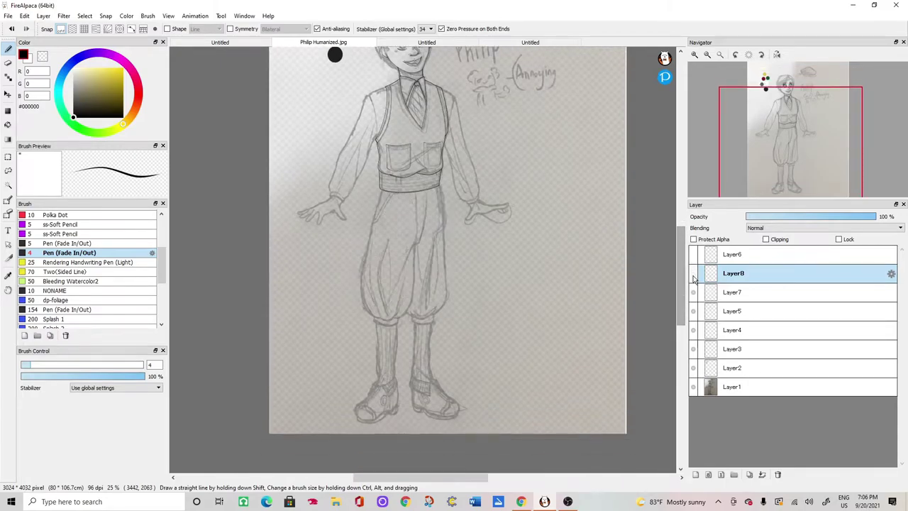
{"action": "key", "text": "ctrl+plus"}
{"action": "mouse_move", "coordinate": [682, 293]}
{"action": "left_mouse_down"}
{"action": "mouse_move", "coordinate": [682, 312]}
{"action": "mouse_move", "coordinate": [681, 302]}
{"action": "left_mouse_up"}
{"action": "left_click", "coordinate": [696, 475]}
- Ink the cuff band below the right trouser leg's hem with the 4 px Pen (Fade In/Out)
{"action": "key", "text": "ctrl+plus"}
{"action": "key", "text": "ctrl+plus"}
{"action": "key", "text": "ctrl+plus"}
{"action": "key", "text": "ctrl+plus"}
{"action": "mouse_move", "coordinate": [250, 223]}
{"action": "left_mouse_down"}
{"action": "mouse_move", "coordinate": [266, 280]}
{"action": "mouse_move", "coordinate": [323, 312]}
{"action": "mouse_move", "coordinate": [447, 317]}
{"action": "mouse_move", "coordinate": [578, 271]}
{"action": "left_mouse_up"}
{"action": "left_click", "coordinate": [11, 29]}
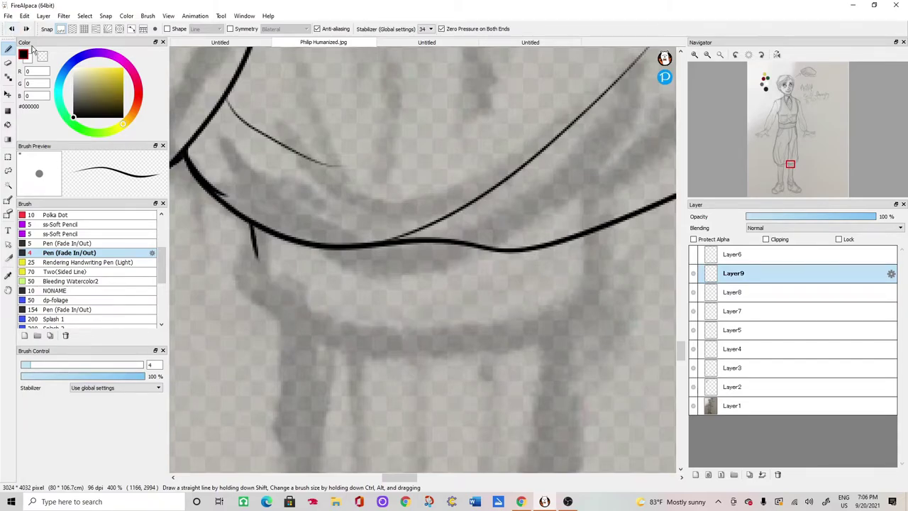
{"action": "mouse_move", "coordinate": [253, 228]}
{"action": "left_mouse_down"}
{"action": "mouse_move", "coordinate": [259, 270]}
{"action": "mouse_move", "coordinate": [338, 310]}
{"action": "mouse_move", "coordinate": [598, 268]}
{"action": "left_mouse_up"}
{"action": "left_click_drag", "start_coordinate": [618, 219], "coordinate": [589, 274]}
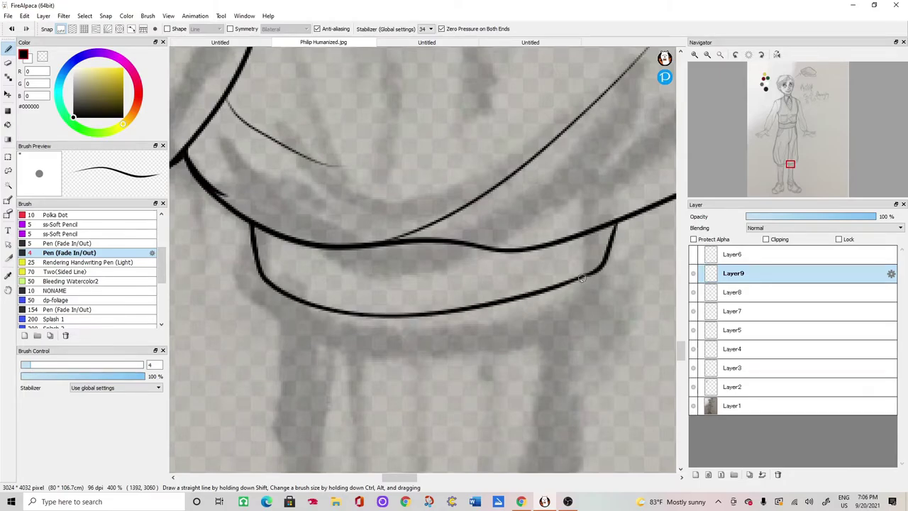
- Ink the matching cuff band below the left trouser leg's hem with the 4 px pen
{"action": "left_click_drag", "start_coordinate": [403, 477], "coordinate": [369, 481]}
{"action": "key", "text": "ctrl+minus"}
{"action": "mouse_move", "coordinate": [206, 248]}
{"action": "left_mouse_down"}
{"action": "mouse_move", "coordinate": [219, 285]}
{"action": "mouse_move", "coordinate": [291, 312]}
{"action": "mouse_move", "coordinate": [428, 313]}
{"action": "mouse_move", "coordinate": [499, 289]}
{"action": "left_mouse_up"}
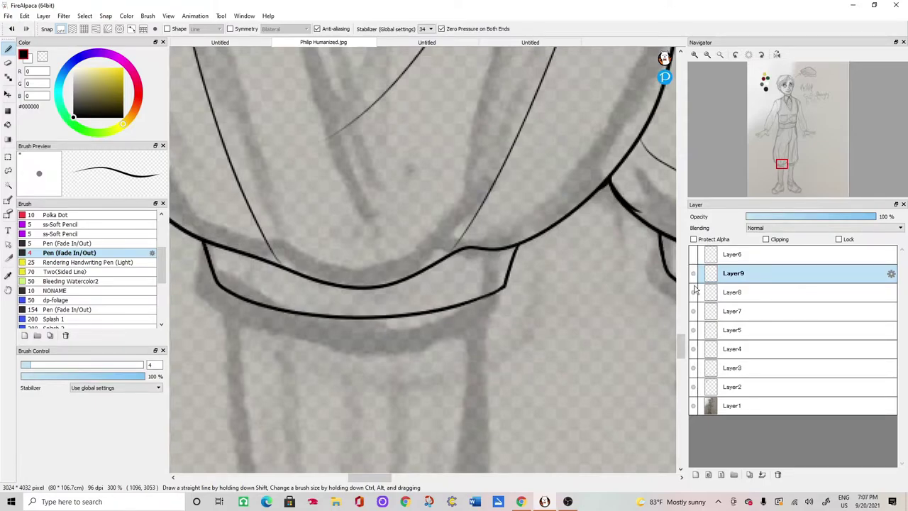
- Add a new layer directly above Layer9 for the lower legs and boots, with the 4 px Pen (Fade In/Out) active
{"action": "left_click", "coordinate": [695, 474]}
{"action": "key", "text": "ctrl+minus"}
{"action": "key", "text": "ctrl+minus"}
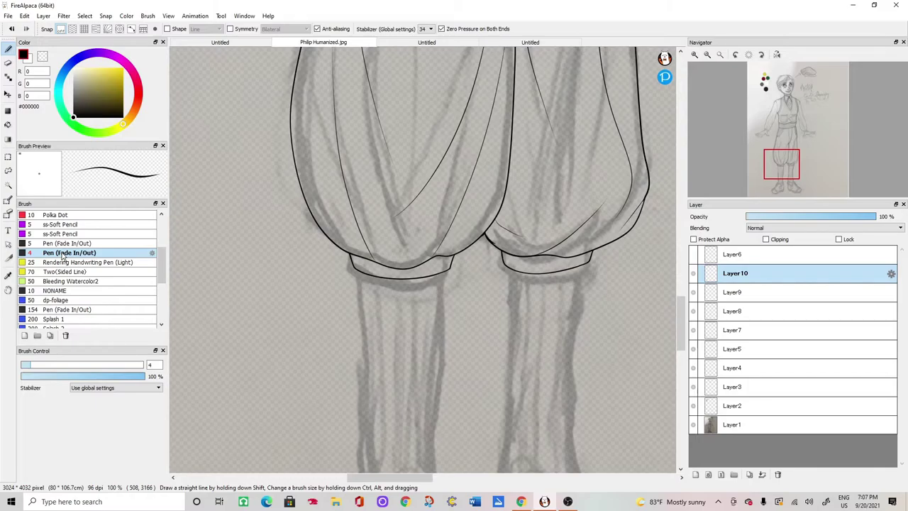
{"action": "left_click", "coordinate": [77, 243]}
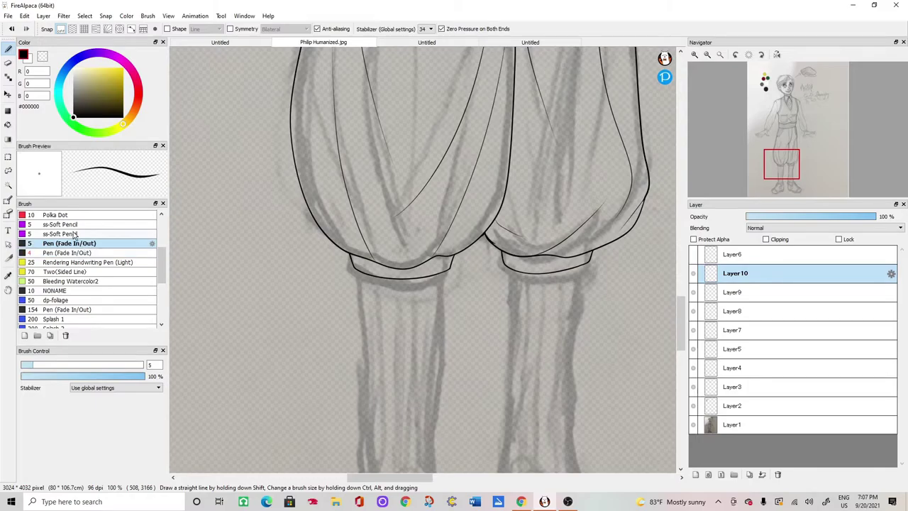
{"action": "key", "text": "ctrl+plus"}
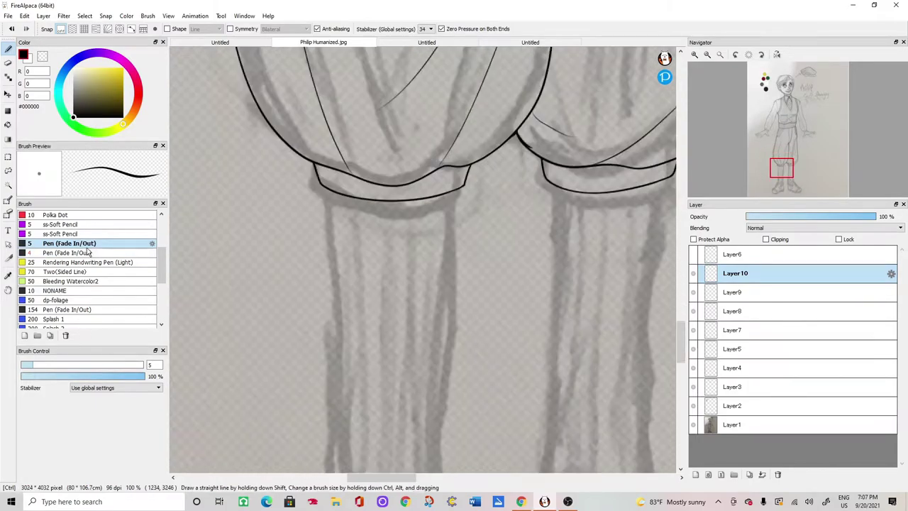
{"action": "left_click", "coordinate": [121, 252]}
- Ink both side outlines of the drawing's left-hand lower leg from the cuff down to the ankle with the 4 px pen
{"action": "left_click_drag", "start_coordinate": [475, 160], "coordinate": [471, 192]}
{"action": "left_click_drag", "start_coordinate": [289, 162], "coordinate": [325, 329]}
{"action": "key", "text": "ctrl+minus"}
{"action": "key", "text": "ctrl+minus"}
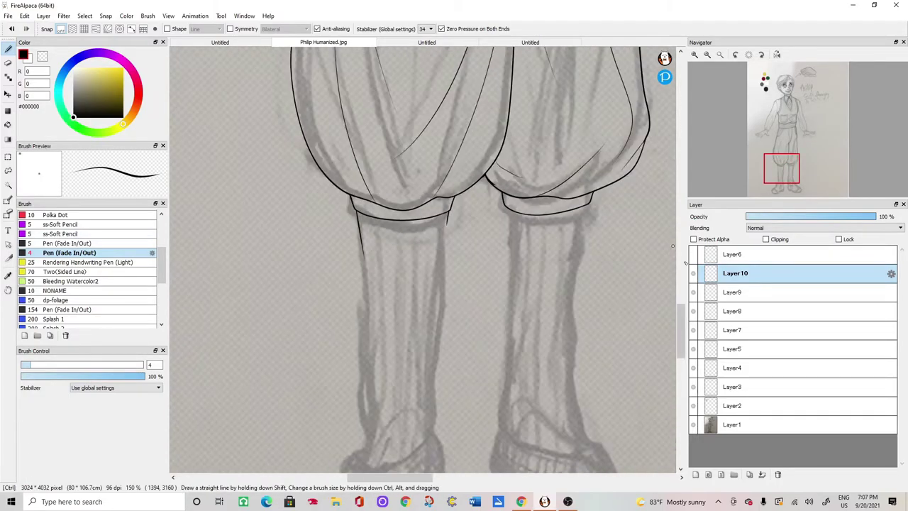
{"action": "left_click_drag", "start_coordinate": [681, 317], "coordinate": [681, 327]}
{"action": "left_click_drag", "start_coordinate": [447, 142], "coordinate": [438, 387]}
{"action": "left_click_drag", "start_coordinate": [362, 165], "coordinate": [379, 307]}
{"action": "left_click_drag", "start_coordinate": [382, 376], "coordinate": [382, 390]}
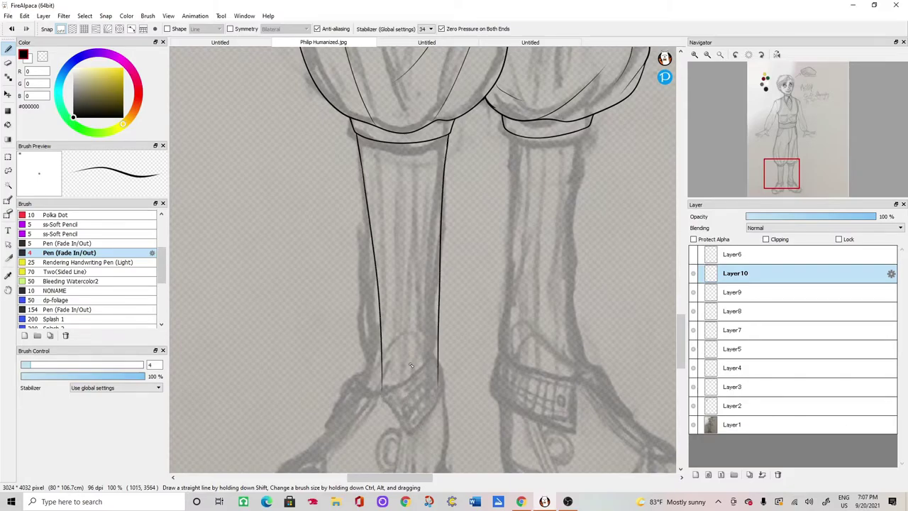
- Ink the folded, pointed collar flap around the ankle of the left-hand boot with the 4 px pen
{"action": "left_click_drag", "start_coordinate": [682, 322], "coordinate": [681, 339]}
{"action": "key", "text": "ctrl+plus"}
{"action": "key", "text": "ctrl+plus"}
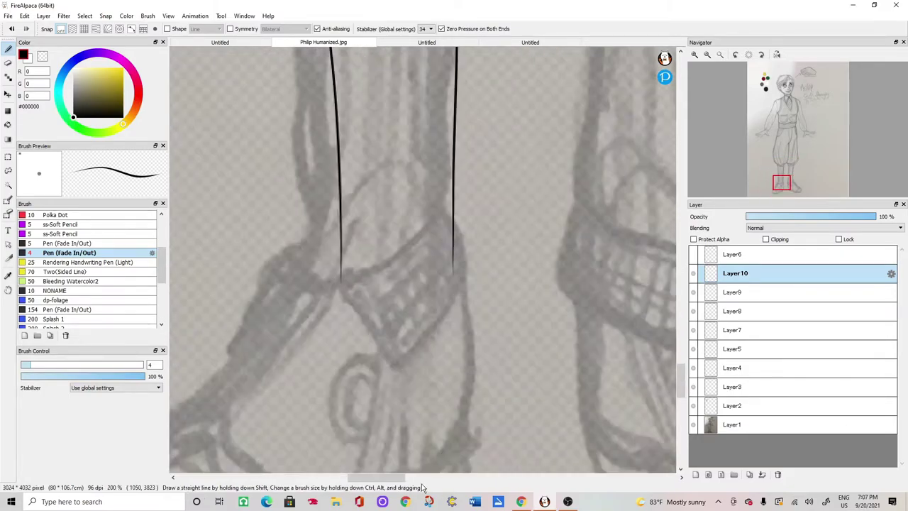
{"action": "left_click_drag", "start_coordinate": [533, 118], "coordinate": [369, 205]}
{"action": "left_click_drag", "start_coordinate": [380, 245], "coordinate": [449, 346]}
{"action": "left_click_drag", "start_coordinate": [449, 346], "coordinate": [555, 180]}
{"action": "left_click_drag", "start_coordinate": [533, 118], "coordinate": [555, 181]}
- Ink the narrow collar point on the left-hand boot's outer side and clean its doubled line with the size 3 eraser
{"action": "left_click_drag", "start_coordinate": [379, 248], "coordinate": [323, 287]}
{"action": "key", "text": "ctrl+z"}
{"action": "mouse_move", "coordinate": [365, 205]}
{"action": "left_mouse_down"}
{"action": "mouse_move", "coordinate": [283, 298]}
{"action": "mouse_move", "coordinate": [301, 273]}
{"action": "left_mouse_up"}
{"action": "left_click_drag", "start_coordinate": [328, 279], "coordinate": [294, 325]}
{"action": "left_click_drag", "start_coordinate": [318, 248], "coordinate": [293, 325]}
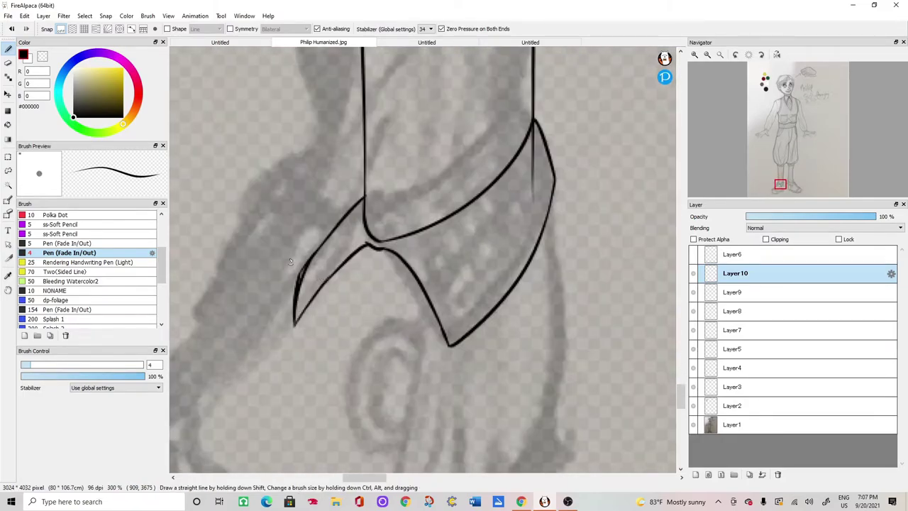
{"action": "left_click", "coordinate": [9, 63]}
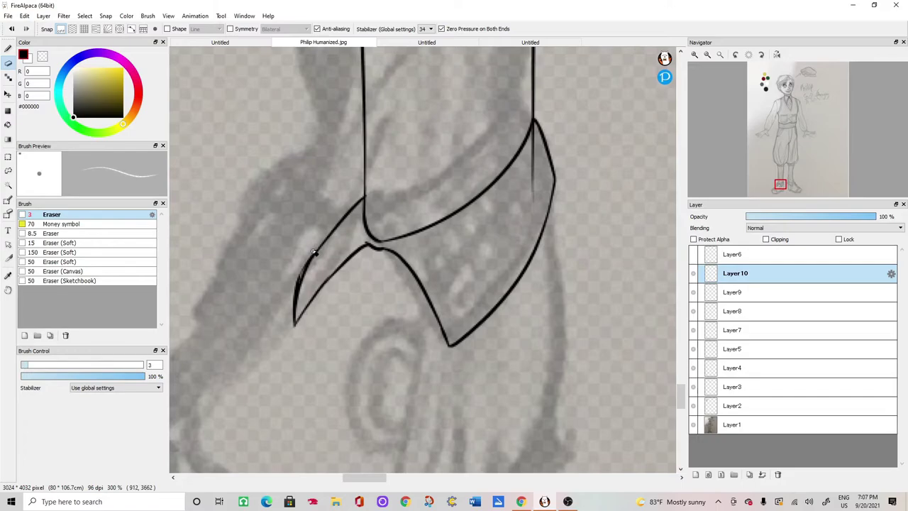
{"action": "left_click_drag", "start_coordinate": [308, 264], "coordinate": [298, 285]}
{"action": "left_click", "coordinate": [9, 49]}
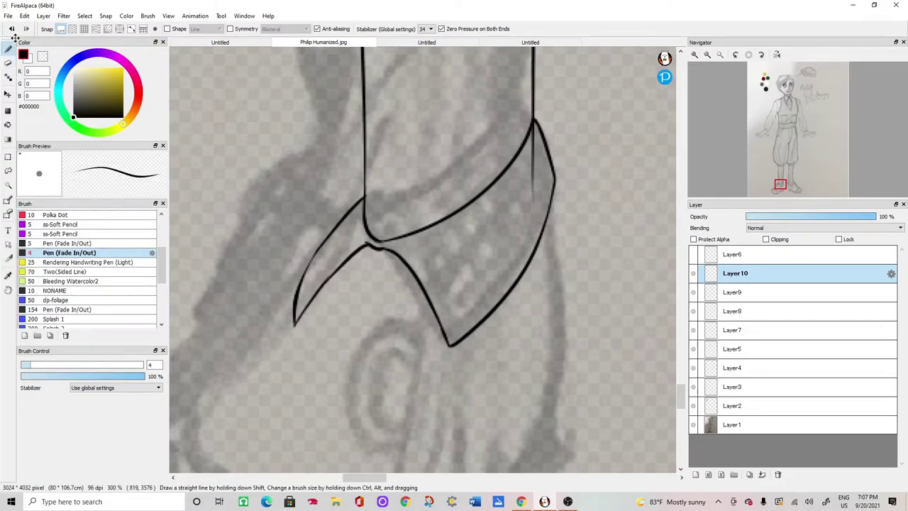
{"action": "key", "text": "ctrl+plus"}
{"action": "key", "text": "ctrl+minus"}
{"action": "key", "text": "ctrl+minus"}
{"action": "key", "text": "ctrl+minus"}
{"action": "key", "text": "ctrl+minus"}
{"action": "left_click_drag", "start_coordinate": [681, 358], "coordinate": [681, 363]}
{"action": "double_click", "coordinate": [696, 274]}
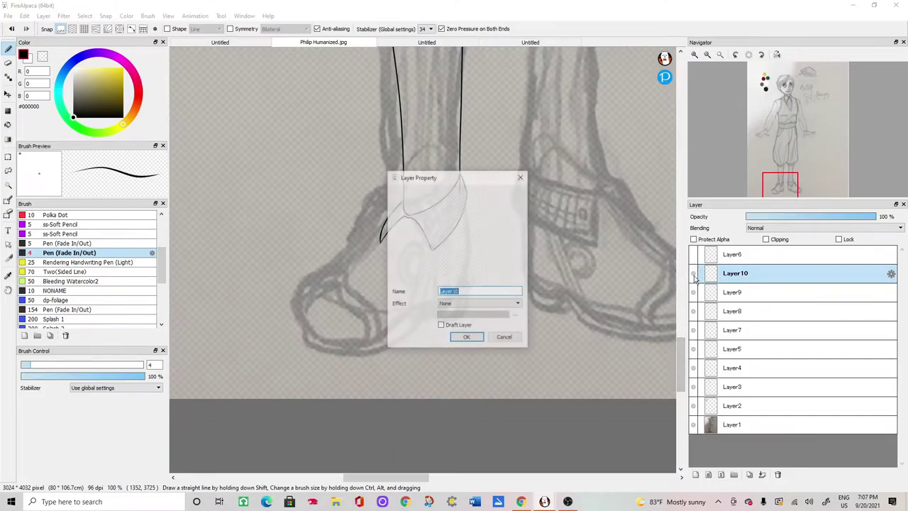
{"action": "left_click", "coordinate": [467, 336]}
- Ink the left-hand boot's outline along the back, sole, toe and instep, plus the heel block underneath, with the 4 px pen
{"action": "scroll", "coordinate": [511, 137], "scroll_direction": "up", "scroll_amount": 3}
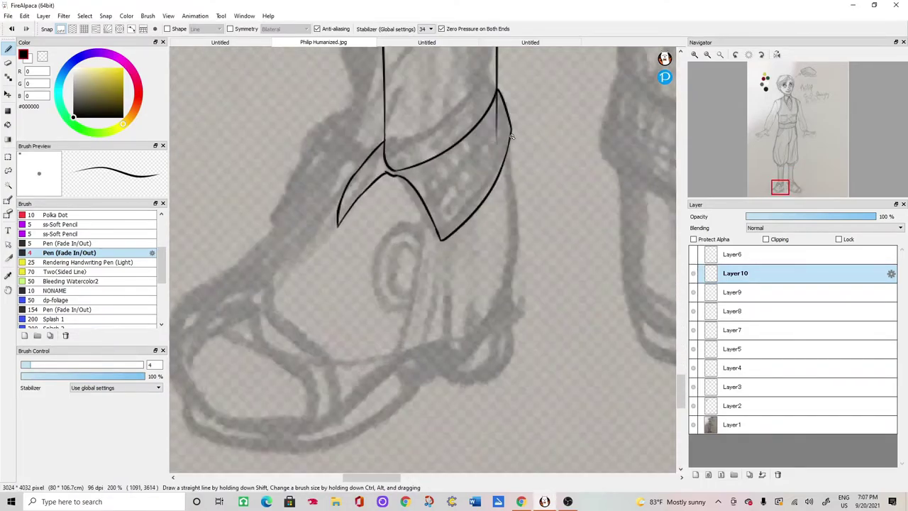
{"action": "left_click_drag", "start_coordinate": [510, 133], "coordinate": [515, 309]}
{"action": "left_click_drag", "start_coordinate": [494, 342], "coordinate": [480, 353]}
{"action": "mouse_move", "coordinate": [425, 371]}
{"action": "left_mouse_down"}
{"action": "mouse_move", "coordinate": [414, 395]}
{"action": "mouse_move", "coordinate": [356, 438]}
{"action": "mouse_move", "coordinate": [240, 452]}
{"action": "left_mouse_up"}
{"action": "key", "text": "ctrl+minus"}
{"action": "left_click_drag", "start_coordinate": [368, 480], "coordinate": [359, 482]}
{"action": "key", "text": "ctrl+plus"}
{"action": "left_click_drag", "start_coordinate": [681, 389], "coordinate": [681, 395]}
{"action": "mouse_move", "coordinate": [440, 135]}
{"action": "left_mouse_down"}
{"action": "mouse_move", "coordinate": [331, 249]}
{"action": "mouse_move", "coordinate": [276, 333]}
{"action": "mouse_move", "coordinate": [273, 362]}
{"action": "mouse_move", "coordinate": [305, 391]}
{"action": "mouse_move", "coordinate": [348, 403]}
{"action": "left_mouse_up"}
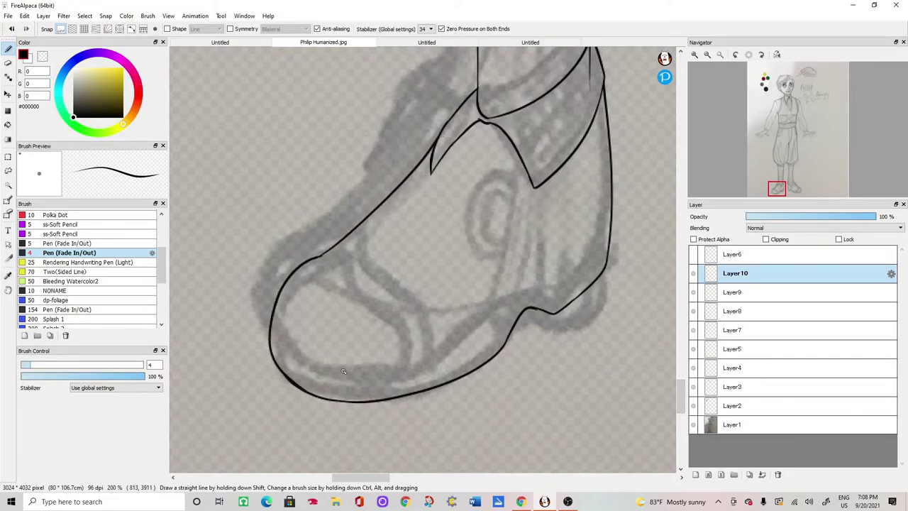
{"action": "mouse_move", "coordinate": [606, 286]}
{"action": "left_mouse_down"}
{"action": "mouse_move", "coordinate": [568, 322]}
{"action": "mouse_move", "coordinate": [519, 322]}
{"action": "left_mouse_up"}
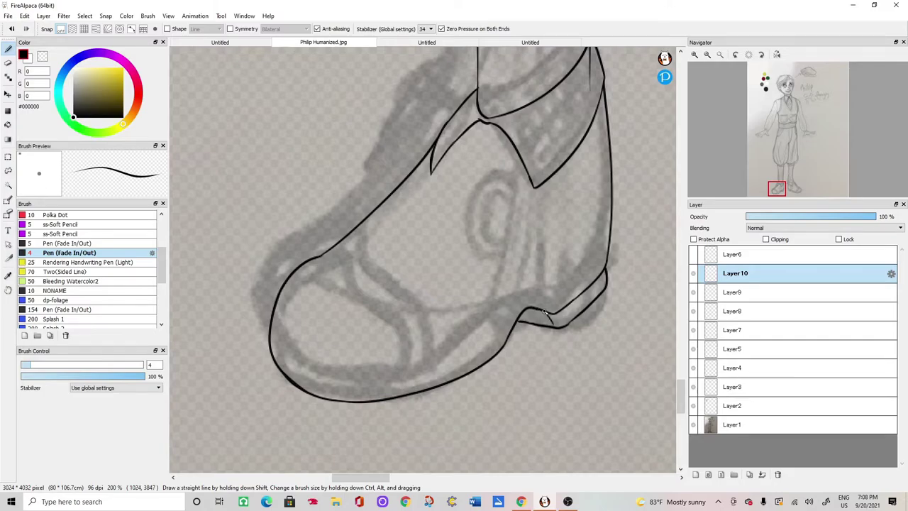
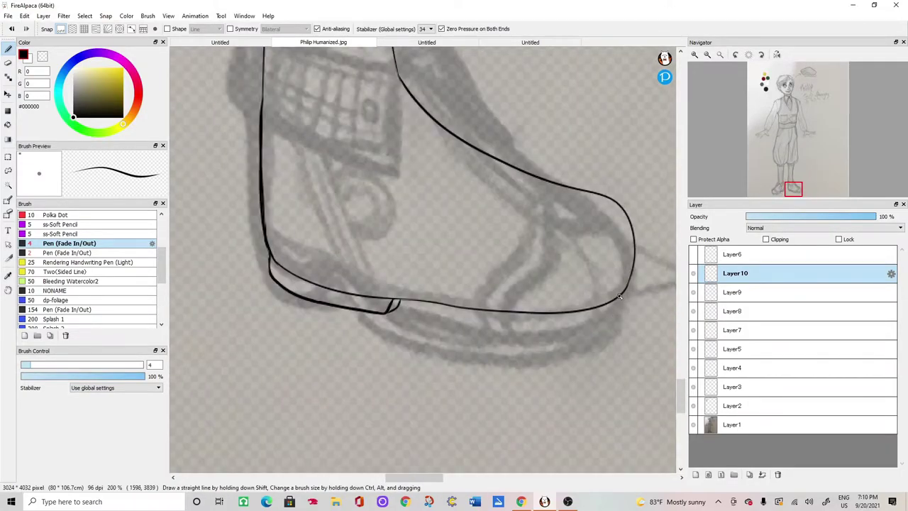
- Ink the sole band beneath the front of the right-hand boot, from the toe back to the heel notch
{"action": "mouse_move", "coordinate": [608, 318]}
{"action": "left_mouse_down"}
{"action": "mouse_move", "coordinate": [479, 330]}
{"action": "mouse_move", "coordinate": [405, 301]}
{"action": "left_mouse_up"}
{"action": "key", "text": "ctrl+z"}
{"action": "mouse_move", "coordinate": [616, 308]}
{"action": "left_mouse_down"}
{"action": "mouse_move", "coordinate": [571, 328]}
{"action": "mouse_move", "coordinate": [407, 307]}
{"action": "left_mouse_up"}
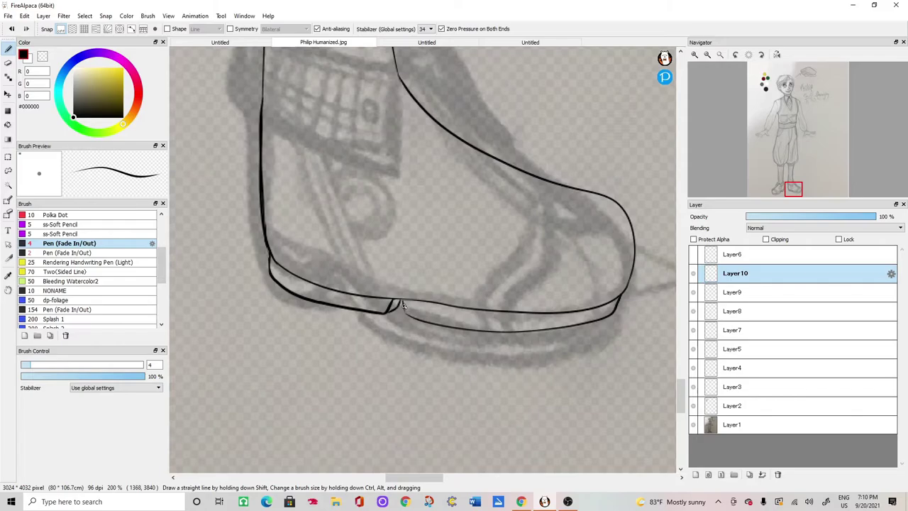
{"action": "key", "text": "ctrl+minus"}
{"action": "key", "text": "ctrl+minus"}
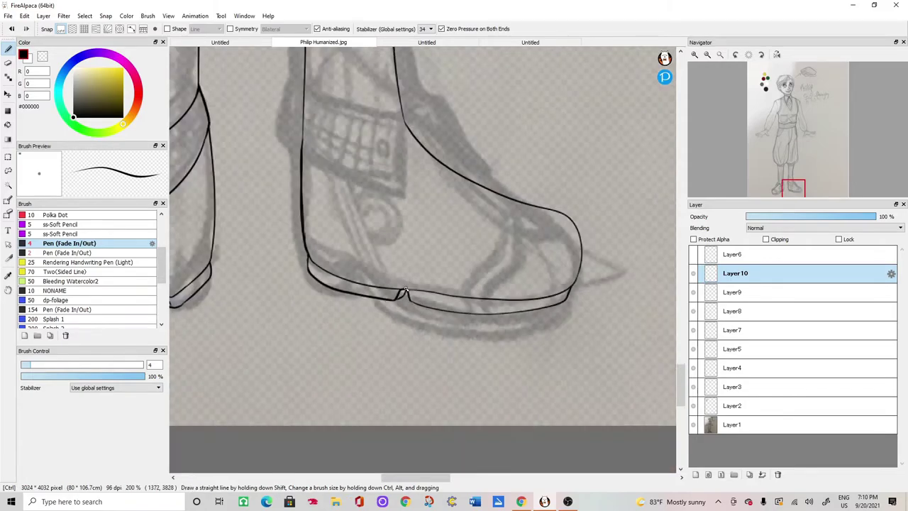
- Ink the double curved toe-cap seam across the right-hand boot from the instep to the sole
{"action": "left_click_drag", "start_coordinate": [681, 362], "coordinate": [679, 354]}
{"action": "scroll", "coordinate": [551, 403], "scroll_direction": "up", "scroll_amount": 3}
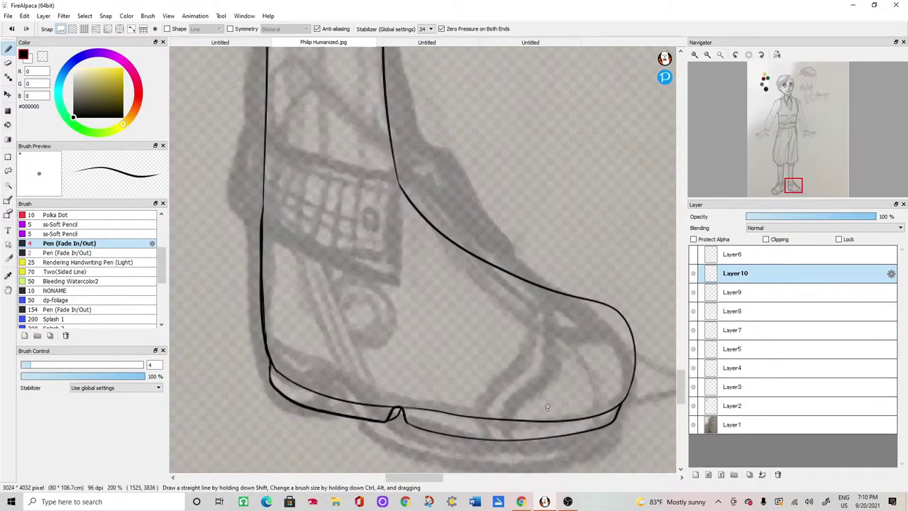
{"action": "mouse_move", "coordinate": [527, 415]}
{"action": "left_mouse_down"}
{"action": "mouse_move", "coordinate": [572, 336]}
{"action": "mouse_move", "coordinate": [568, 293]}
{"action": "mouse_move", "coordinate": [513, 418]}
{"action": "left_mouse_up"}
{"action": "key", "text": "ctrl+z"}
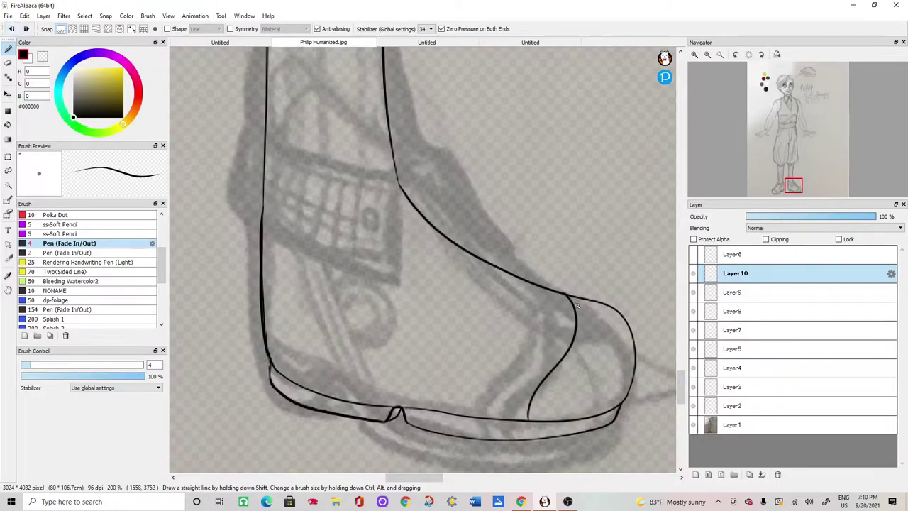
{"action": "mouse_move", "coordinate": [578, 301]}
{"action": "left_mouse_down"}
{"action": "mouse_move", "coordinate": [581, 352]}
{"action": "mouse_move", "coordinate": [542, 404]}
{"action": "mouse_move", "coordinate": [543, 422]}
{"action": "left_mouse_up"}
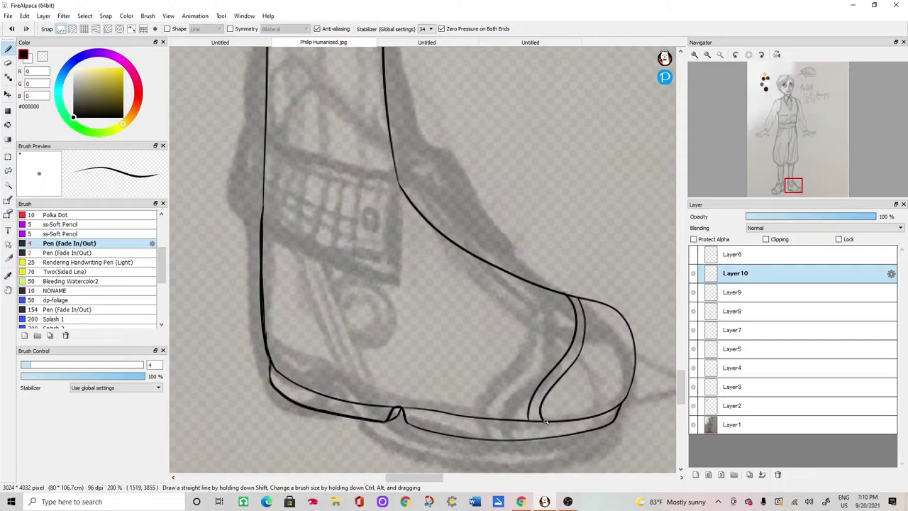
- Ink the four-sided folded cuff around the right-hand boot's ankle with the 4 px pen
{"action": "key", "text": "ctrl+minus"}
{"action": "key", "text": "ctrl+minus"}
{"action": "left_click_drag", "start_coordinate": [444, 480], "coordinate": [438, 482]}
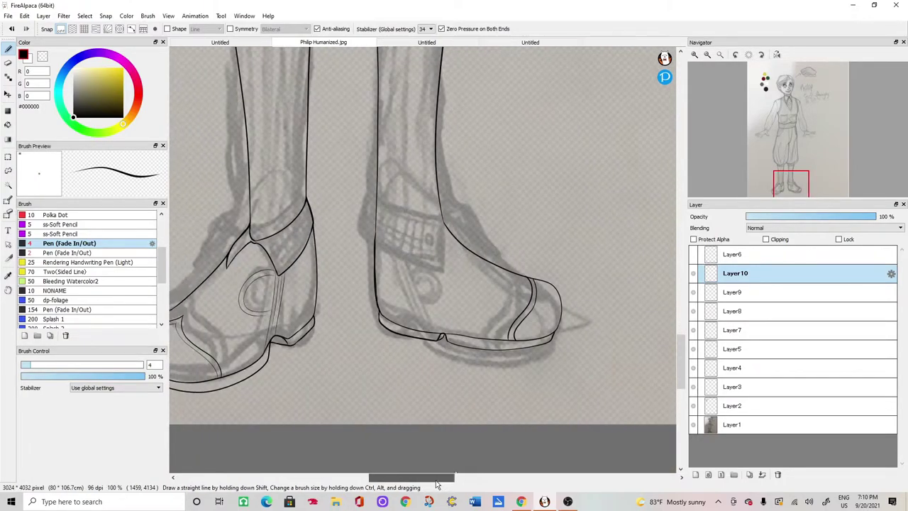
{"action": "key", "text": "ctrl+plus"}
{"action": "key", "text": "ctrl+plus"}
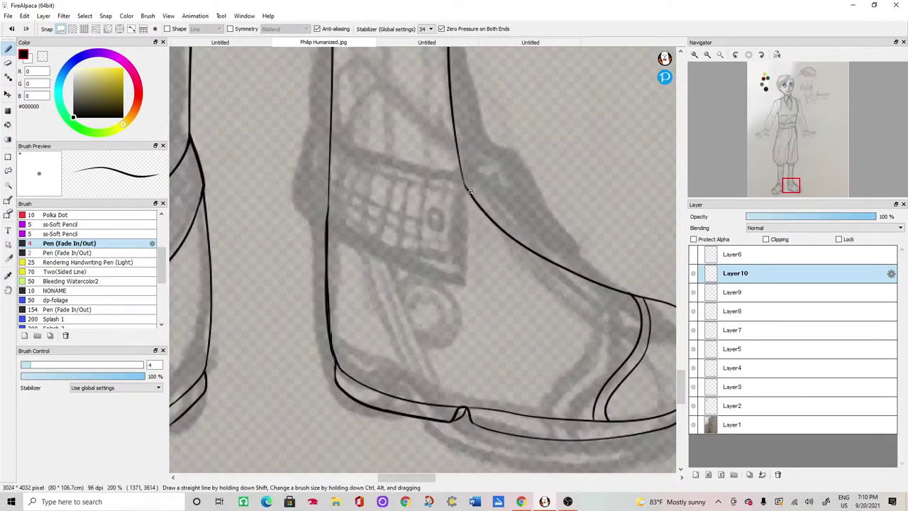
{"action": "left_click_drag", "start_coordinate": [473, 180], "coordinate": [466, 281]}
{"action": "mouse_move", "coordinate": [470, 178]}
{"action": "left_mouse_down"}
{"action": "mouse_move", "coordinate": [365, 162]}
{"action": "mouse_move", "coordinate": [330, 139]}
{"action": "mouse_move", "coordinate": [307, 220]}
{"action": "left_mouse_up"}
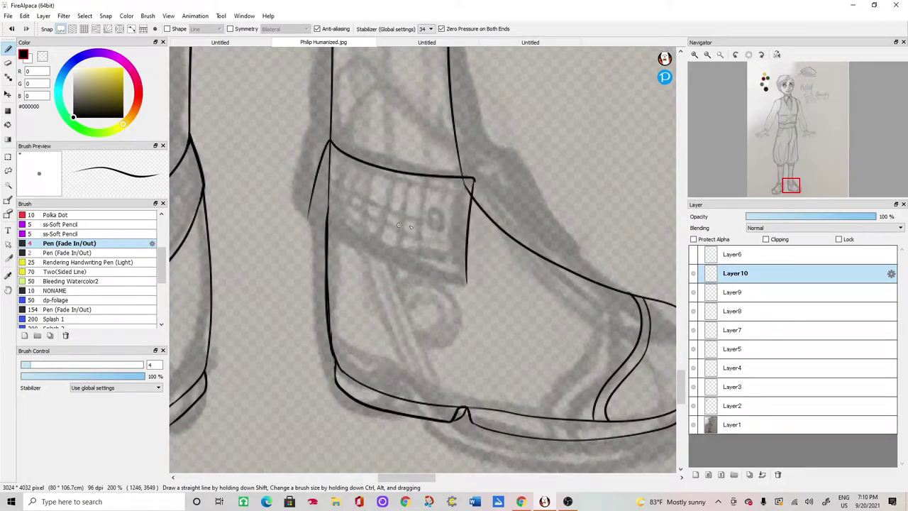
{"action": "mouse_move", "coordinate": [467, 286]}
{"action": "left_mouse_down"}
{"action": "mouse_move", "coordinate": [366, 259]}
{"action": "mouse_move", "coordinate": [305, 223]}
{"action": "left_mouse_up"}
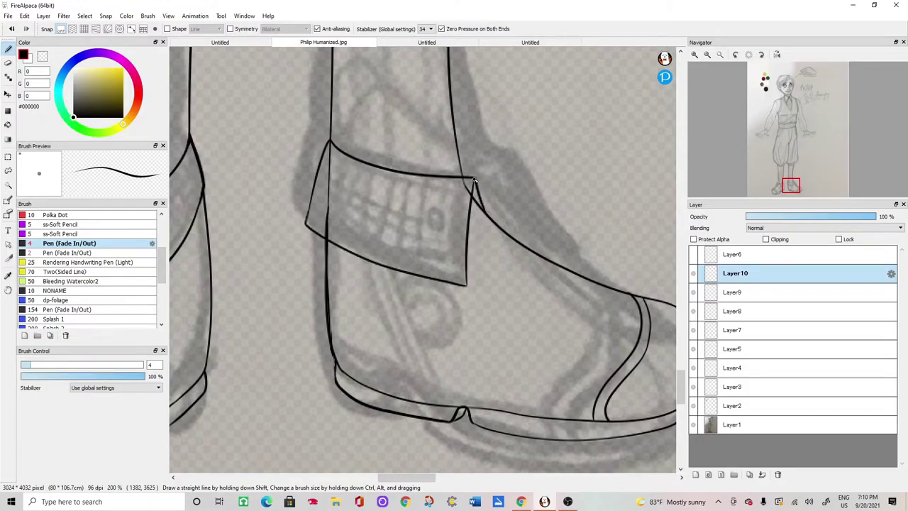
- Ink an oval button on the left-hand boot's collar flap at 4 px, adding its inner ring with the 2 px pen
{"action": "key", "text": "ctrl+minus"}
{"action": "key", "text": "ctrl+minus"}
{"action": "left_click_drag", "start_coordinate": [255, 257], "coordinate": [366, 257]}
{"action": "key", "text": "ctrl+plus"}
{"action": "key", "text": "ctrl+plus"}
{"action": "key", "text": "ctrl+plus"}
{"action": "left_click_drag", "start_coordinate": [306, 235], "coordinate": [329, 248]}
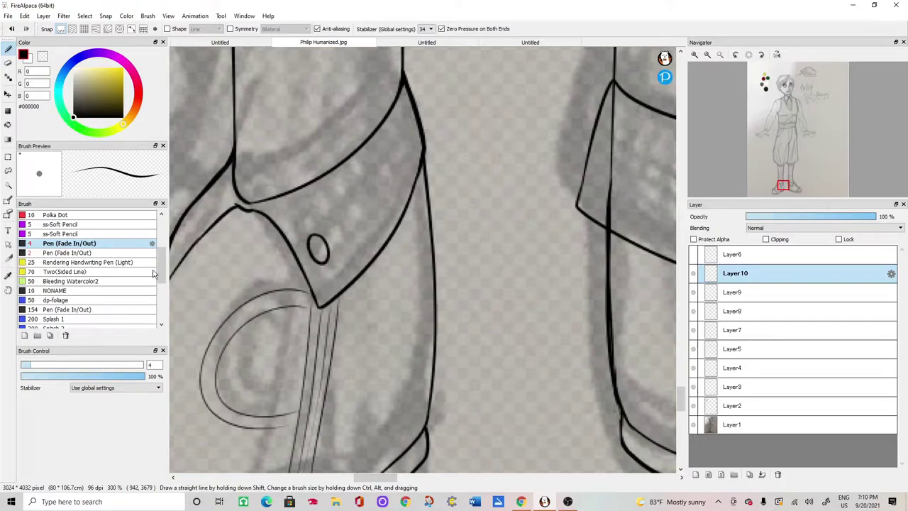
{"action": "left_click", "coordinate": [105, 253]}
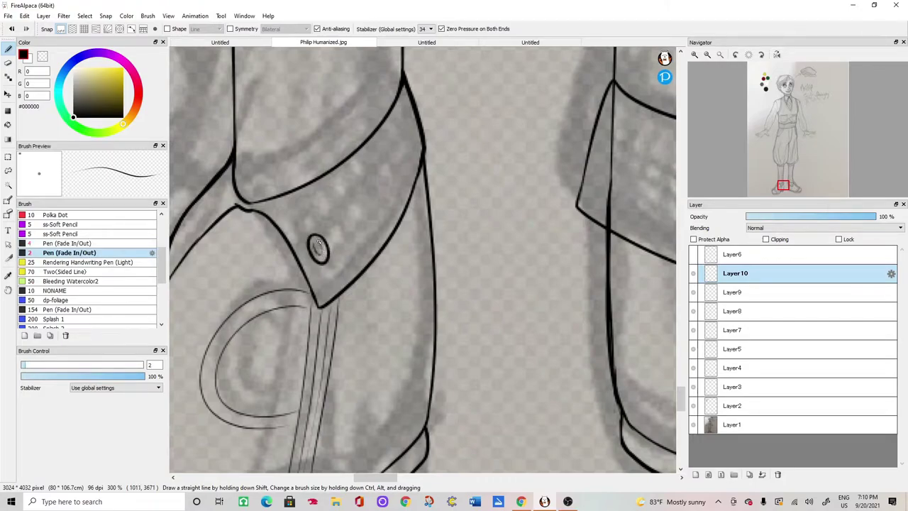
{"action": "left_click_drag", "start_coordinate": [372, 477], "coordinate": [362, 478]}
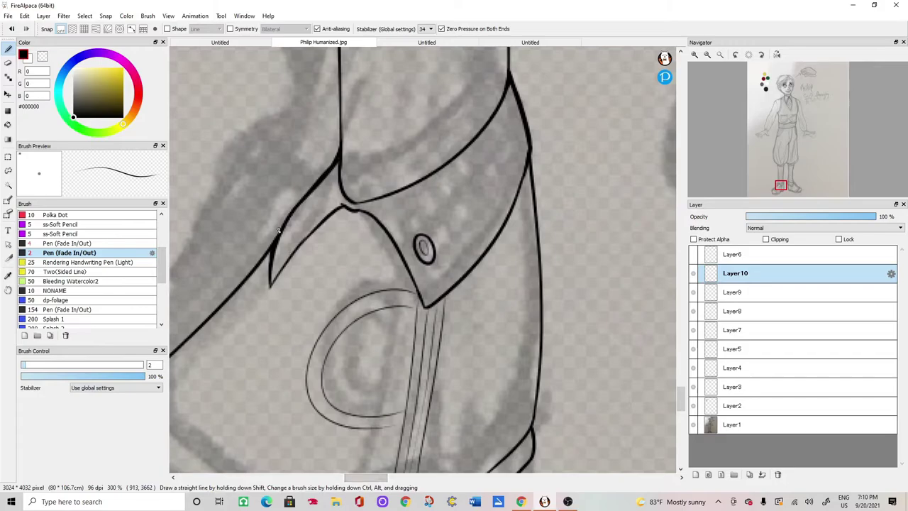
- Ink a small curved button edge on the left-hand boot's narrow collar point and an oval button on the right-hand boot's cuff
{"action": "left_click", "coordinate": [85, 243]}
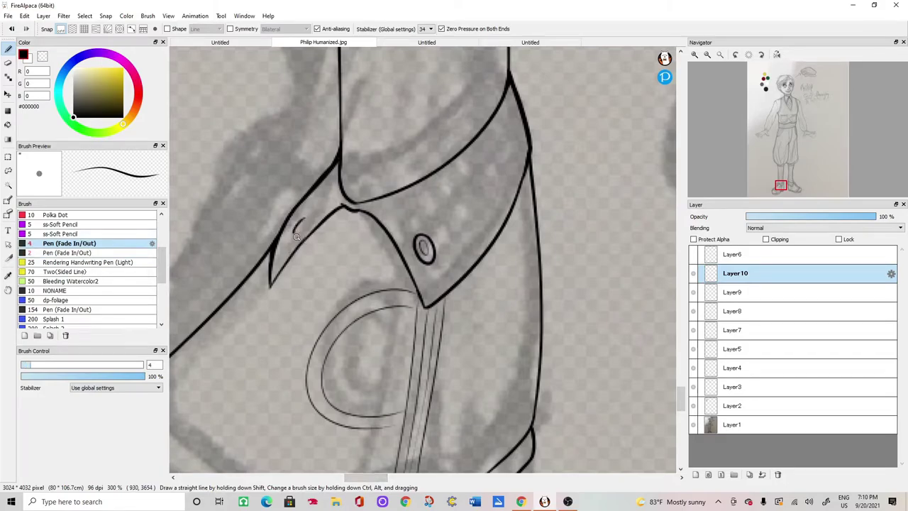
{"action": "scroll", "coordinate": [309, 233], "scroll_direction": "right", "scroll_amount": 8}
{"action": "left_click_drag", "start_coordinate": [325, 230], "coordinate": [334, 220]}
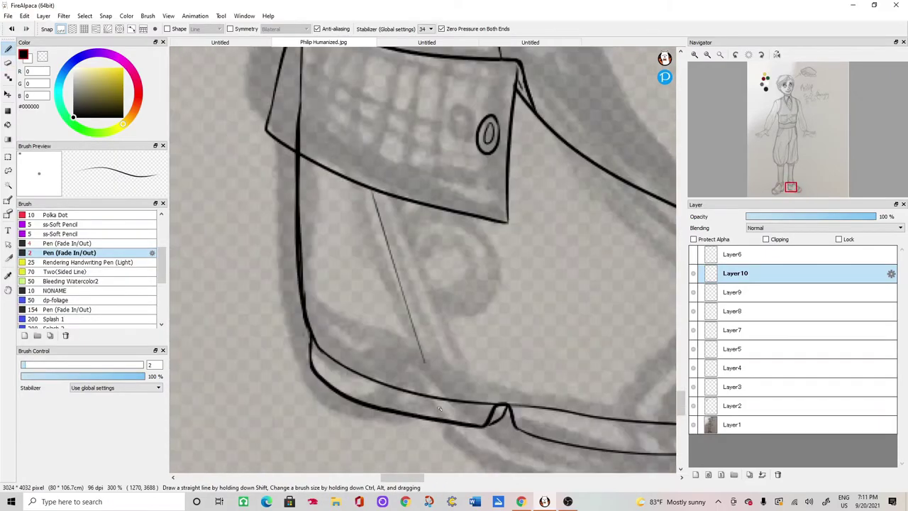
- Ink the slanted parallel strap lines and the curved double loop below the right-hand boot's cuff with the 2 px pen
{"action": "left_click_drag", "start_coordinate": [386, 199], "coordinate": [454, 394]}
{"action": "left_click_drag", "start_coordinate": [426, 273], "coordinate": [472, 399]}
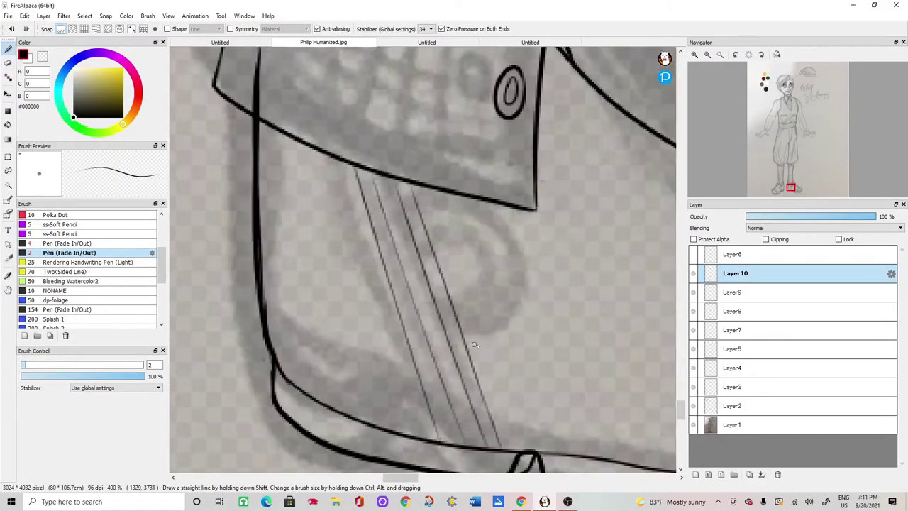
{"action": "left_click_drag", "start_coordinate": [540, 182], "coordinate": [469, 343]}
{"action": "left_click_drag", "start_coordinate": [536, 213], "coordinate": [462, 323]}
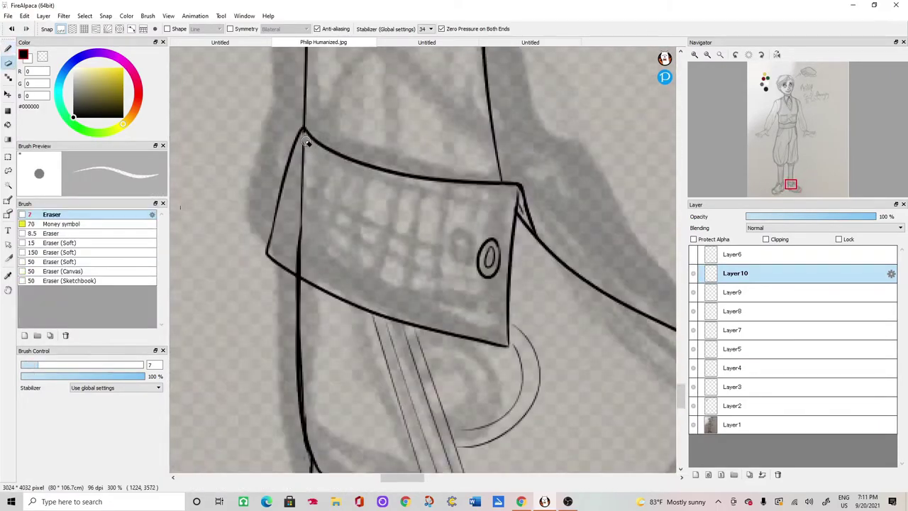
- Erase the leg outline crossing the right-hand boot's folded cuff with the size 7 eraser
{"action": "left_click_drag", "start_coordinate": [302, 135], "coordinate": [312, 275]}
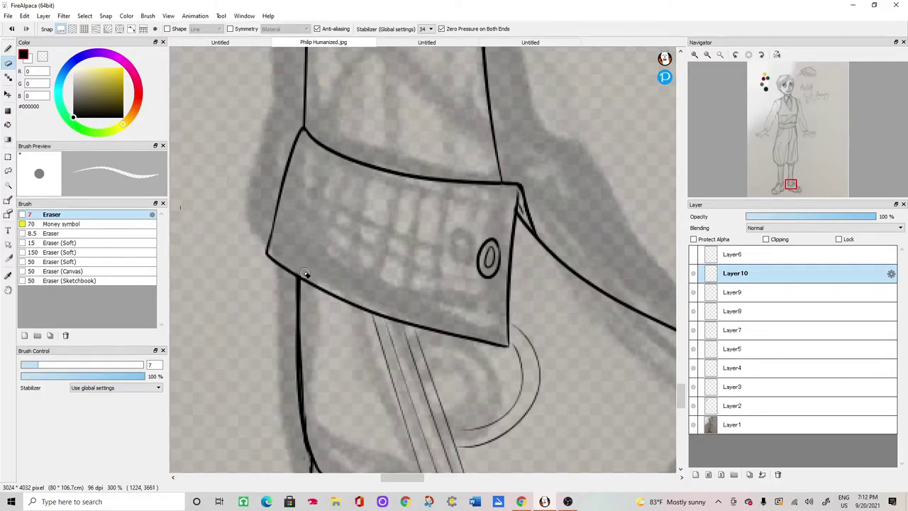
{"action": "key", "text": "ctrl+minus"}
{"action": "key", "text": "ctrl+minus"}
{"action": "key", "text": "ctrl+minus"}
{"action": "key", "text": "ctrl+plus"}
{"action": "key", "text": "ctrl+plus"}
{"action": "key", "text": "ctrl+plus"}
{"action": "key", "text": "ctrl+plus"}
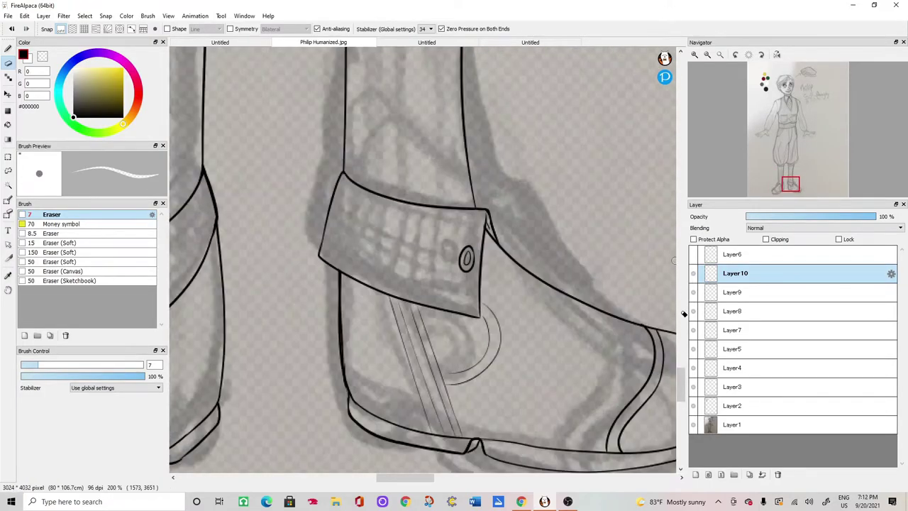
- Touch up the front upper corner of the right-hand boot's cuff with the 2 px pen and trim it with the size 5 eraser
{"action": "left_click", "coordinate": [8, 48]}
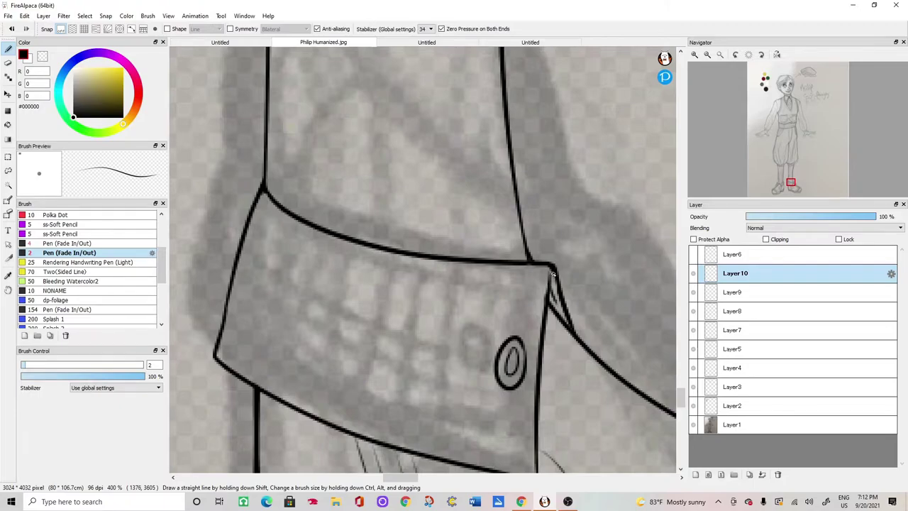
{"action": "left_click", "coordinate": [9, 62]}
{"action": "left_click_drag", "start_coordinate": [552, 273], "coordinate": [562, 307]}
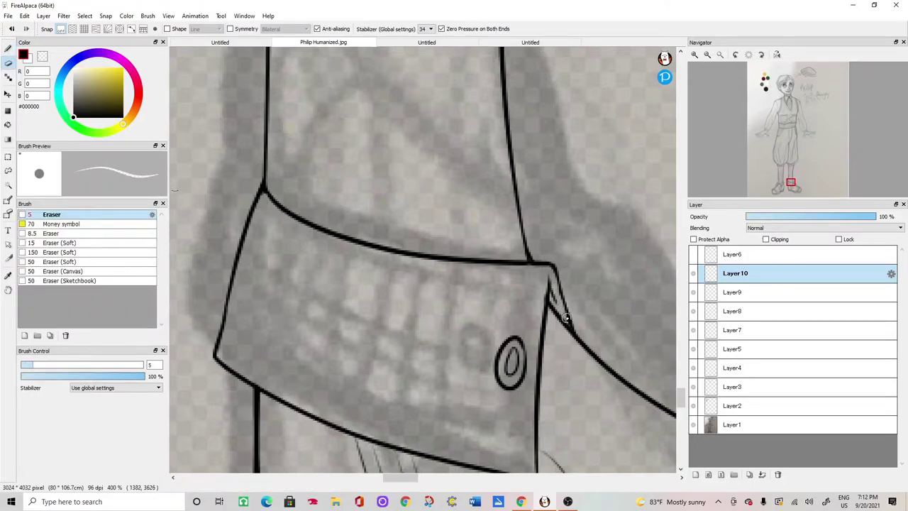
{"action": "scroll", "coordinate": [565, 318], "scroll_direction": "down", "scroll_amount": 5}
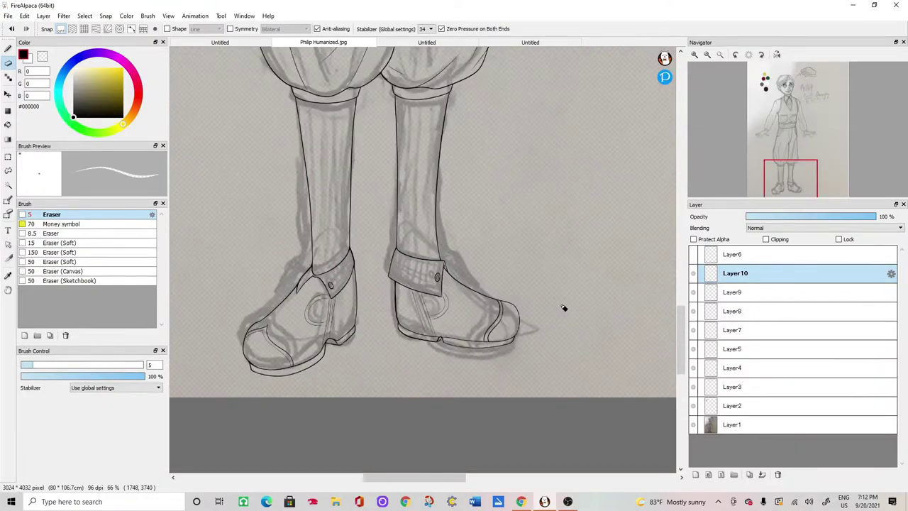
- Erase the outer side and most of the lower edge of the left-hand boot's folded cuff, enlarging the eraser to size 15
{"action": "scroll", "coordinate": [541, 263], "scroll_direction": "up", "scroll_amount": 5}
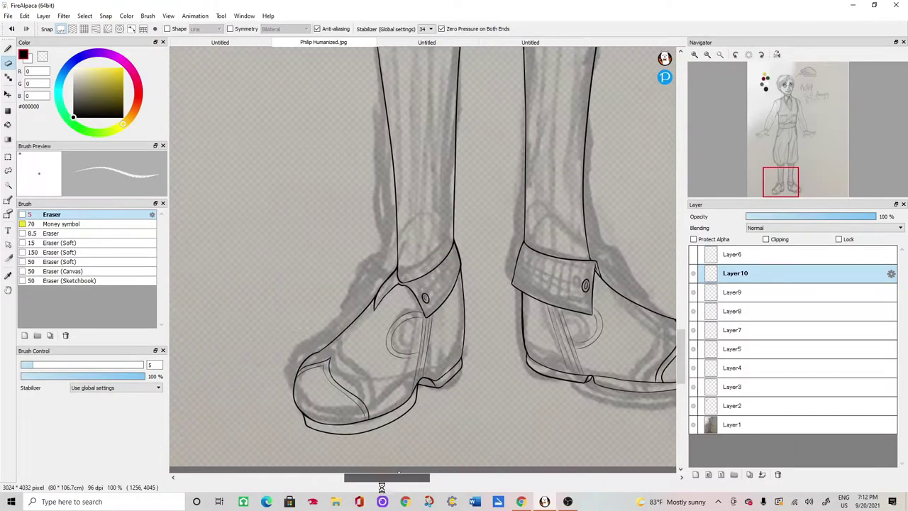
{"action": "key", "text": "b"}
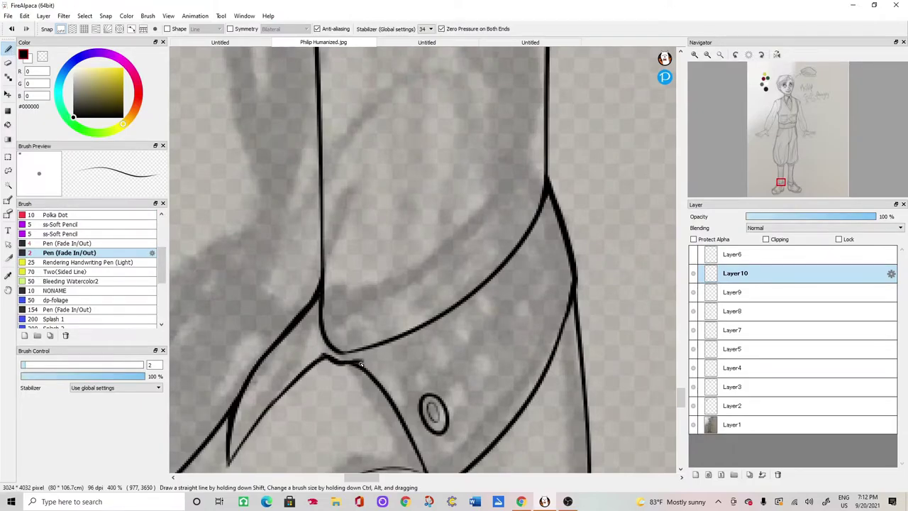
{"action": "scroll", "coordinate": [362, 365], "scroll_direction": "down", "scroll_amount": 5}
{"action": "mouse_move", "coordinate": [408, 478]}
{"action": "left_mouse_down"}
{"action": "mouse_move", "coordinate": [425, 479]}
{"action": "mouse_move", "coordinate": [410, 479]}
{"action": "left_mouse_up"}
{"action": "key", "text": "ctrl+Up"}
{"action": "key", "text": "ctrl+Up"}
{"action": "key", "text": "ctrl+Up"}
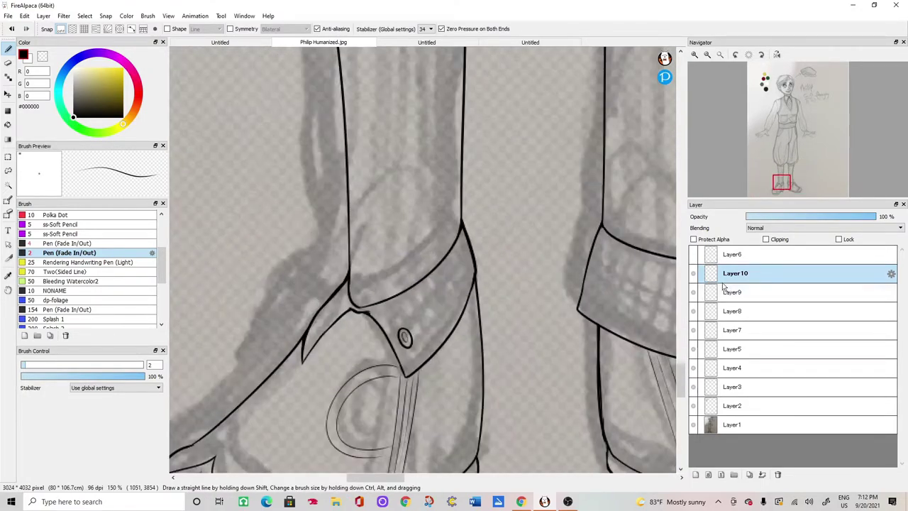
{"action": "scroll", "coordinate": [420, 360], "scroll_direction": "up", "scroll_amount": 2}
{"action": "key", "text": "e"}
{"action": "key", "text": "bracketright"}
{"action": "key", "text": "bracketright"}
{"action": "left_click_drag", "start_coordinate": [424, 348], "coordinate": [487, 278]}
{"action": "key", "text": "bracketright"}
{"action": "key", "text": "bracketright"}
{"action": "mouse_move", "coordinate": [501, 160]}
{"action": "left_mouse_down"}
{"action": "mouse_move", "coordinate": [470, 282]}
{"action": "mouse_move", "coordinate": [517, 201]}
{"action": "left_mouse_up"}
{"action": "left_click_drag", "start_coordinate": [492, 280], "coordinate": [513, 204]}
- Redraw the left-hand boot cuff's outer side and lower edge with the 4 px pen, flaring out to a pointed corner
{"action": "left_click", "coordinate": [8, 49]}
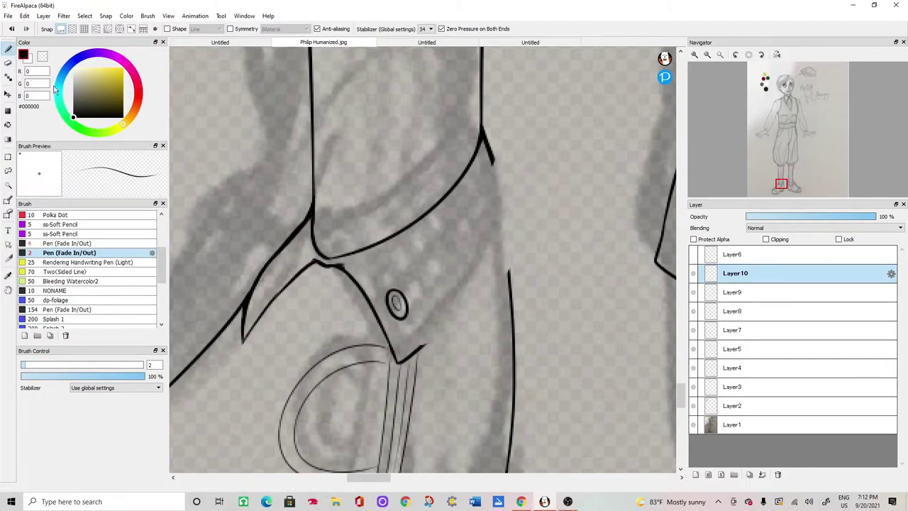
{"action": "left_click", "coordinate": [69, 243]}
{"action": "scroll", "coordinate": [509, 102], "scroll_direction": "up", "scroll_amount": 1}
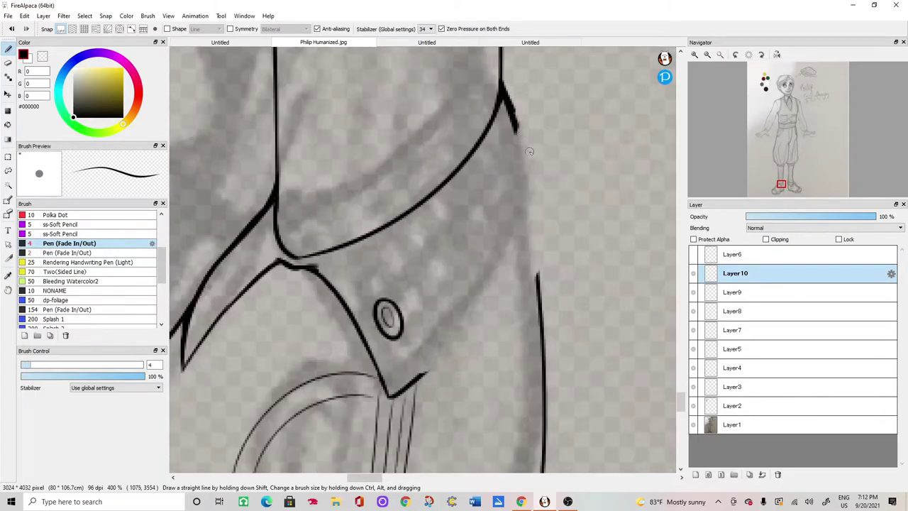
{"action": "left_click_drag", "start_coordinate": [508, 102], "coordinate": [548, 237]}
{"action": "left_click_drag", "start_coordinate": [538, 176], "coordinate": [552, 229]}
{"action": "mouse_move", "coordinate": [545, 198]}
{"action": "left_mouse_down"}
{"action": "mouse_move", "coordinate": [552, 230]}
{"action": "mouse_move", "coordinate": [526, 272]}
{"action": "mouse_move", "coordinate": [412, 381]}
{"action": "mouse_move", "coordinate": [551, 231]}
{"action": "mouse_move", "coordinate": [538, 251]}
{"action": "mouse_move", "coordinate": [538, 284]}
{"action": "left_mouse_up"}
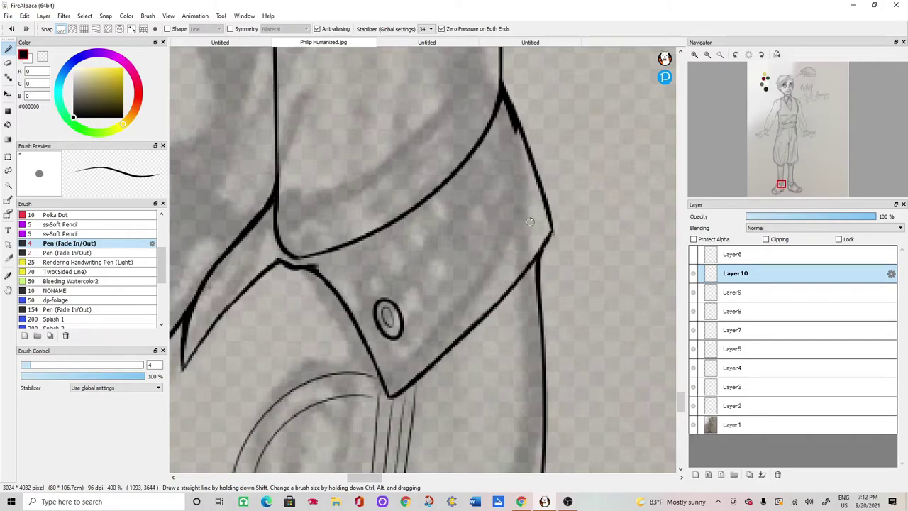
- Trim the stray line ends along the cuff's redrawn outer side with the size 3 eraser
{"action": "key", "text": "e"}
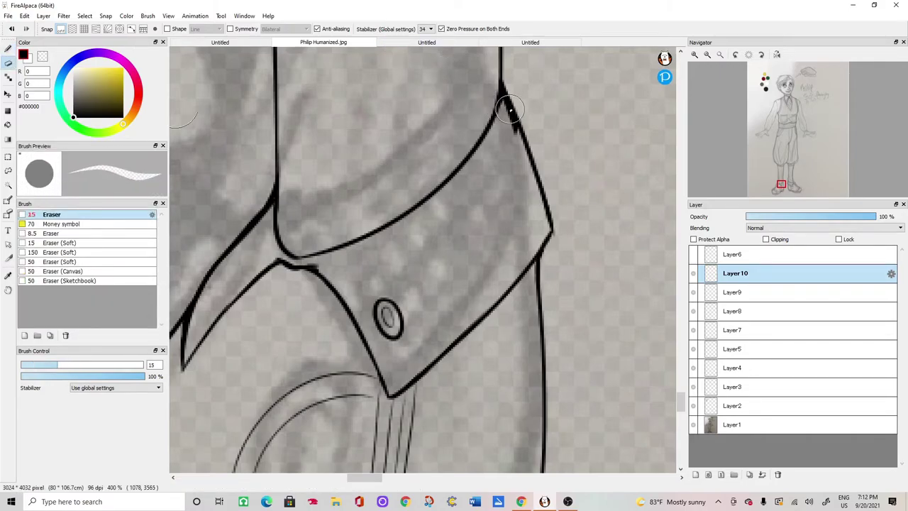
{"action": "key", "text": "["}
{"action": "key", "text": "["}
{"action": "key", "text": "["}
{"action": "mouse_move", "coordinate": [505, 105]}
{"action": "left_mouse_down"}
{"action": "mouse_move", "coordinate": [521, 149]}
{"action": "mouse_move", "coordinate": [502, 99]}
{"action": "left_mouse_up"}
{"action": "left_click_drag", "start_coordinate": [520, 139], "coordinate": [551, 224]}
- Touch up the cuff's outer corner with the 4 px pen and tidy it with the size 3 eraser
{"action": "key", "text": "b"}
{"action": "mouse_move", "coordinate": [547, 214]}
{"action": "left_mouse_down"}
{"action": "mouse_move", "coordinate": [553, 245]}
{"action": "mouse_move", "coordinate": [533, 264]}
{"action": "left_mouse_up"}
{"action": "key", "text": "e"}
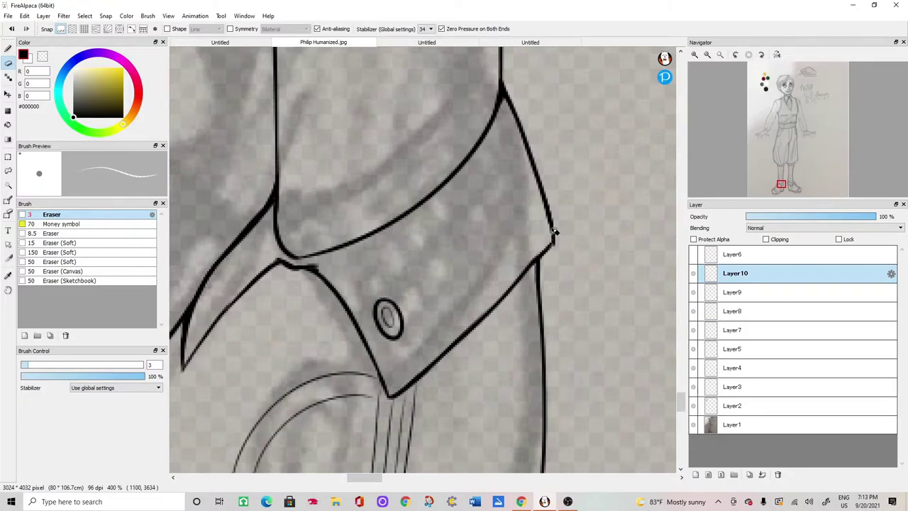
{"action": "key", "text": "b"}
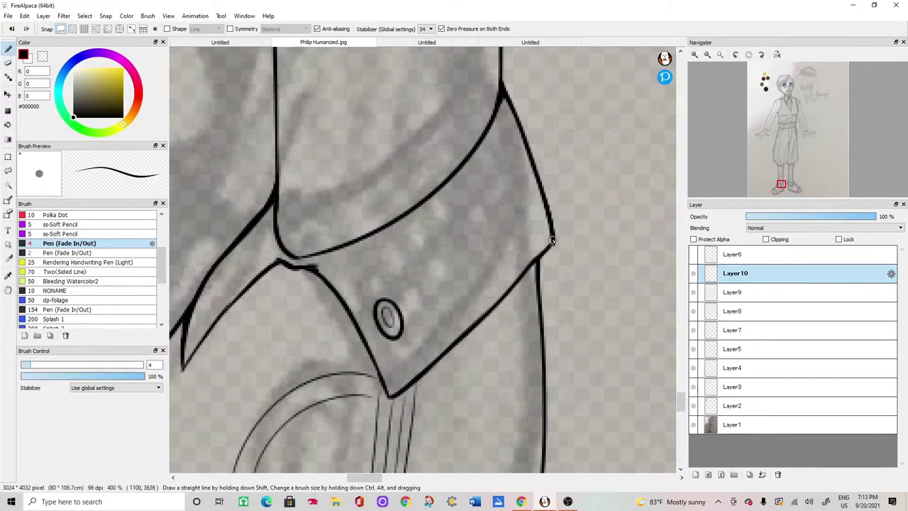
{"action": "scroll", "coordinate": [538, 261], "scroll_direction": "down", "scroll_amount": 6}
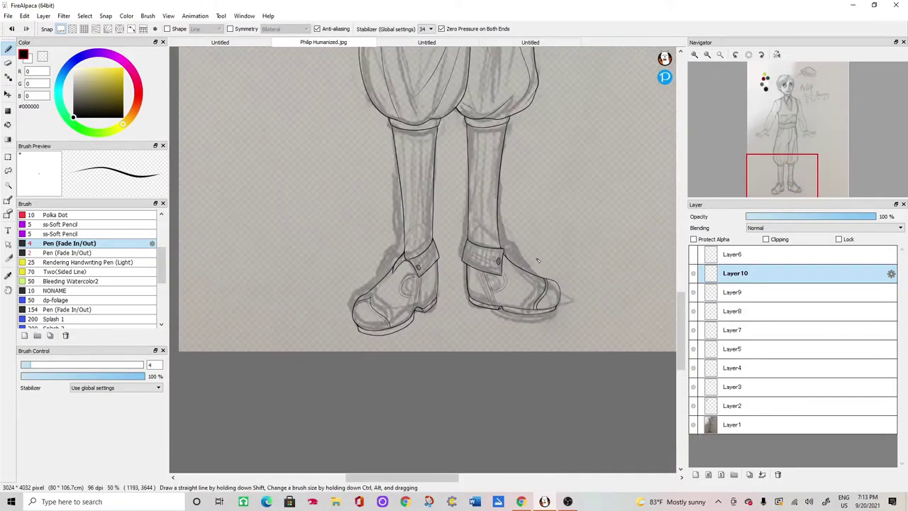
- Ink the curved shoulder seam of the left-hand sleeve down to the armpit with the 2 px pen
{"action": "scroll", "coordinate": [538, 261], "scroll_direction": "up", "scroll_amount": 3}
{"action": "scroll", "coordinate": [538, 261], "scroll_direction": "down", "scroll_amount": 1}
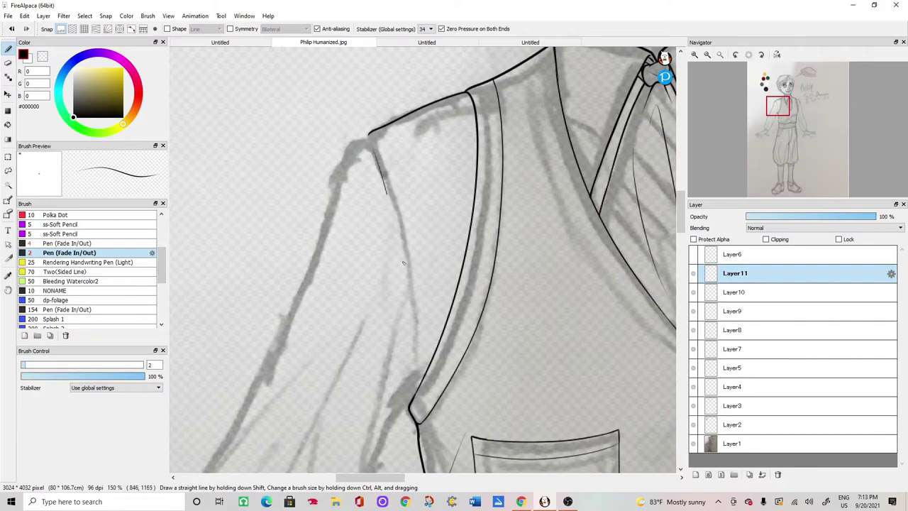
{"action": "left_click_drag", "start_coordinate": [403, 264], "coordinate": [415, 369]}
- Ink the outer edge of the left-hand upper sleeve from the shoulder downward with the 4 px pen
{"action": "left_click", "coordinate": [95, 264]}
{"action": "left_click", "coordinate": [103, 243]}
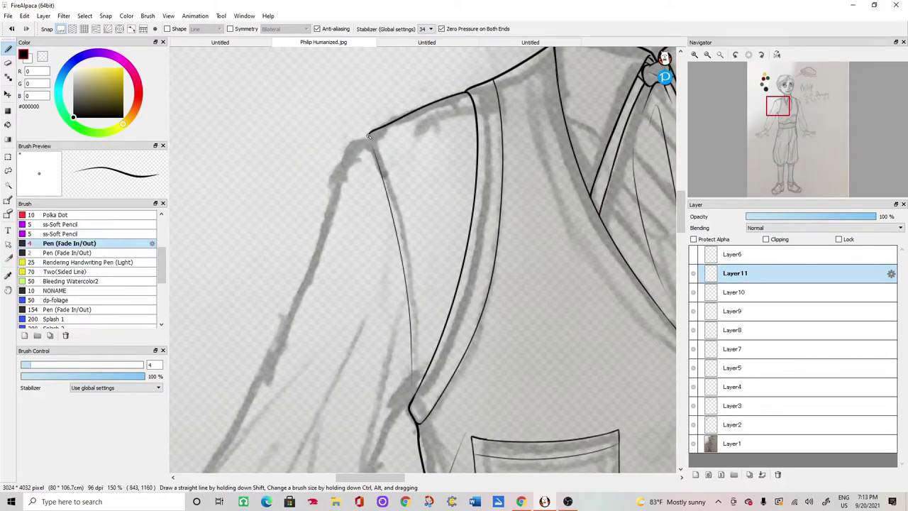
{"action": "left_click_drag", "start_coordinate": [359, 139], "coordinate": [265, 398]}
{"action": "scroll", "coordinate": [419, 257], "scroll_direction": "up", "scroll_amount": 1}
{"action": "scroll", "coordinate": [419, 257], "scroll_direction": "down", "scroll_amount": 4}
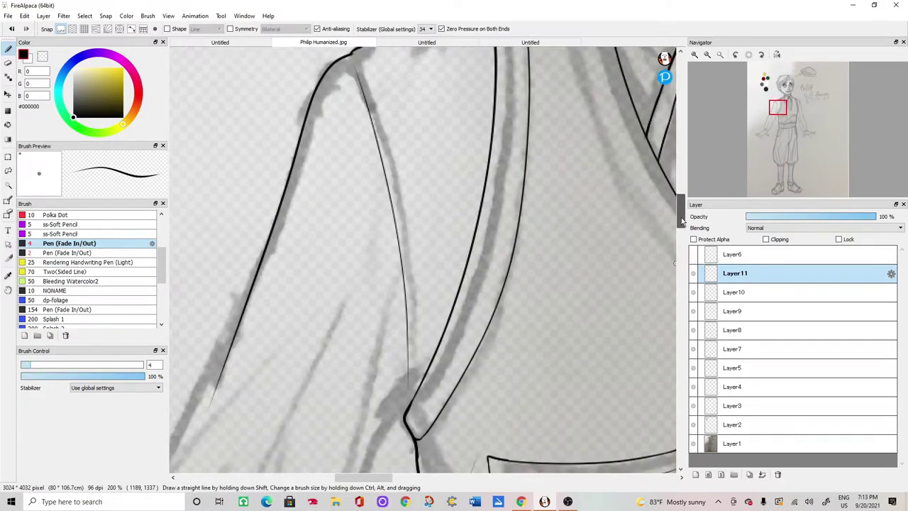
- Ink the left-hand sleeve's inner edge from armpit to wrist and the outline of its narrow wrist cuff
{"action": "scroll", "coordinate": [419, 257], "scroll_direction": "down", "scroll_amount": 2}
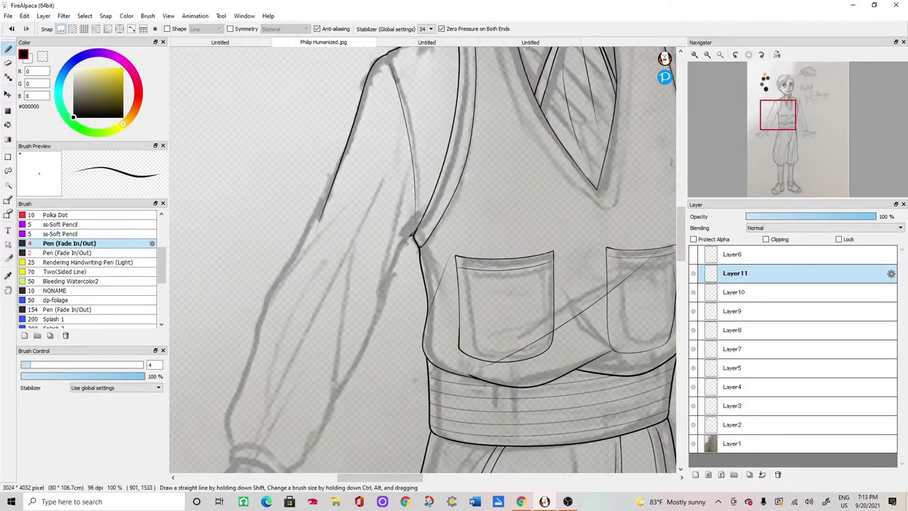
{"action": "left_click_drag", "start_coordinate": [394, 274], "coordinate": [331, 410]}
{"action": "left_click_drag", "start_coordinate": [682, 228], "coordinate": [682, 243]}
{"action": "key", "text": "ctrl+Up"}
{"action": "left_click_drag", "start_coordinate": [366, 479], "coordinate": [348, 478]}
{"action": "mouse_move", "coordinate": [418, 298]}
{"action": "left_mouse_down"}
{"action": "mouse_move", "coordinate": [384, 377]}
{"action": "mouse_move", "coordinate": [355, 403]}
{"action": "left_mouse_up"}
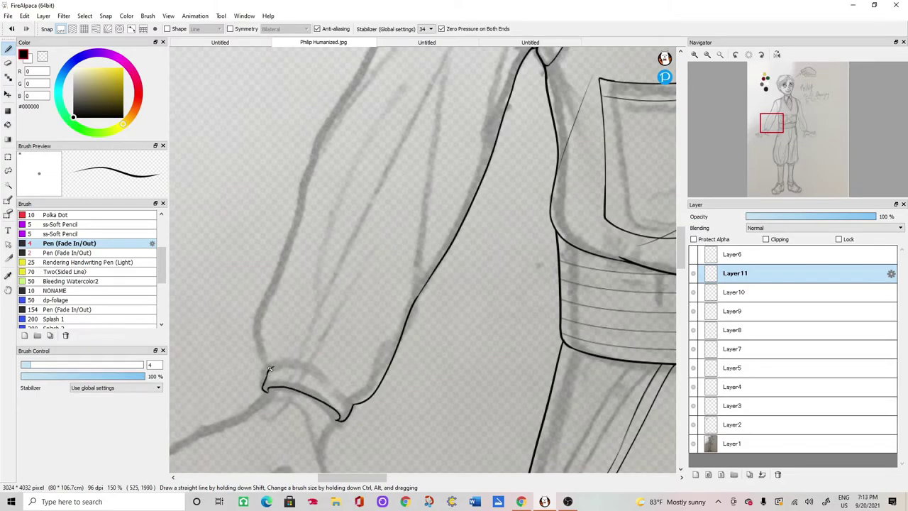
- Ink the left-hand sleeve's outer edge from the wrist cuff up to the upper arm, joining the existing line
{"action": "mouse_move", "coordinate": [259, 300]}
{"action": "left_mouse_down"}
{"action": "mouse_move", "coordinate": [330, 112]}
{"action": "mouse_move", "coordinate": [383, 49]}
{"action": "left_mouse_up"}
{"action": "left_click_drag", "start_coordinate": [682, 254], "coordinate": [684, 236]}
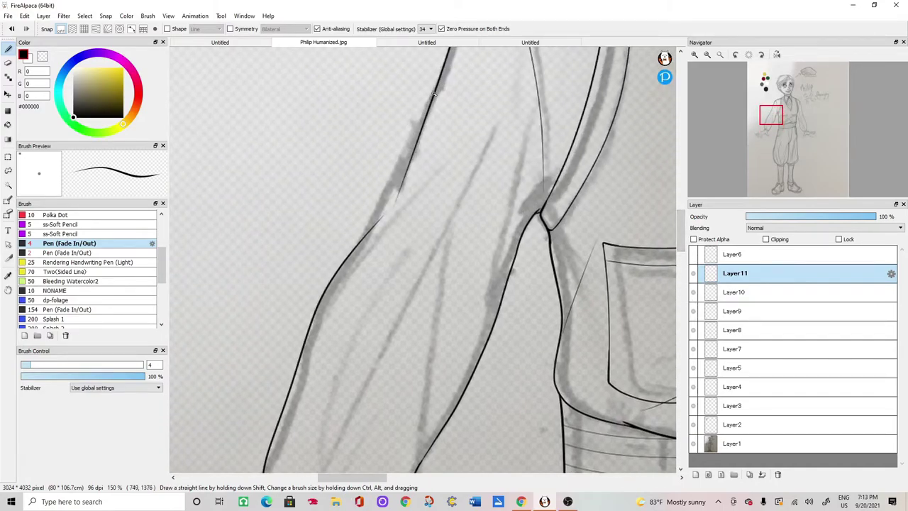
{"action": "left_click_drag", "start_coordinate": [435, 92], "coordinate": [346, 254]}
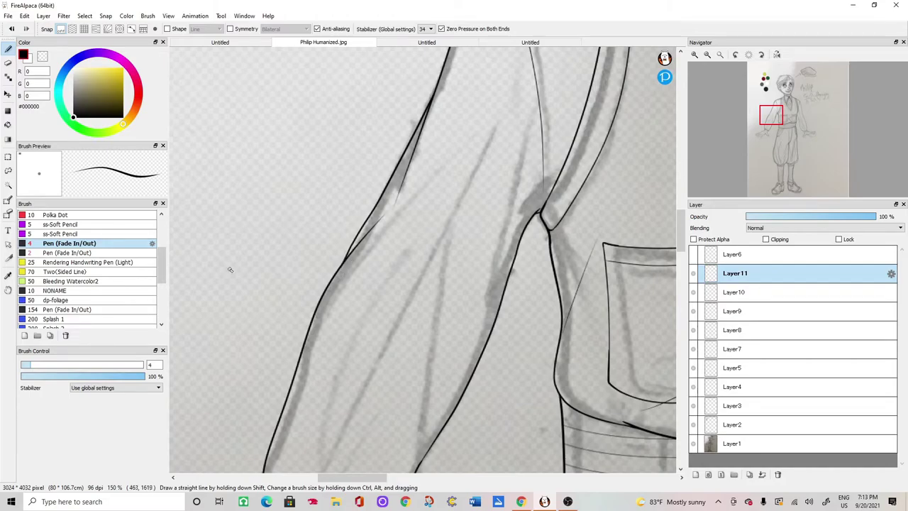
- Ink the long fabric fold lines inside the left-hand sleeve with the 2 px pen
{"action": "left_click", "coordinate": [74, 253]}
{"action": "scroll", "coordinate": [385, 251], "scroll_direction": "down", "scroll_amount": 2}
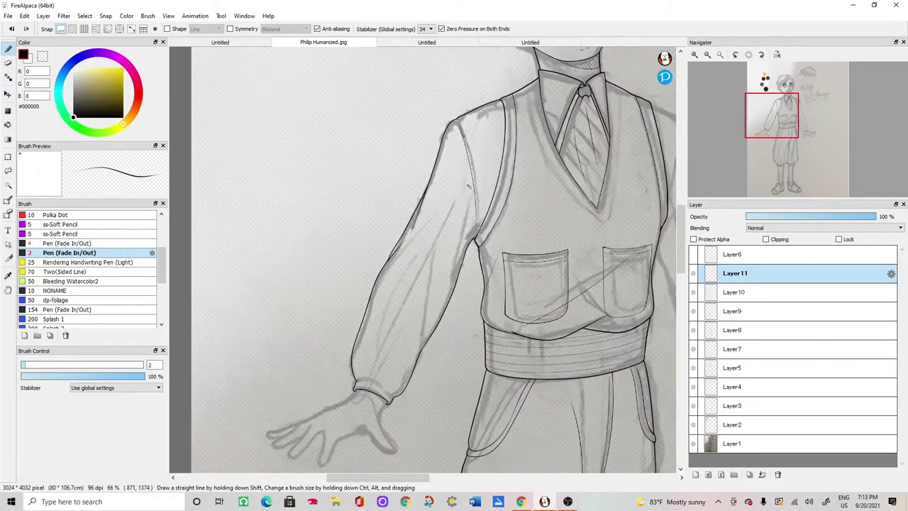
{"action": "left_click_drag", "start_coordinate": [456, 211], "coordinate": [366, 369]}
{"action": "scroll", "coordinate": [392, 372], "scroll_direction": "up", "scroll_amount": 1}
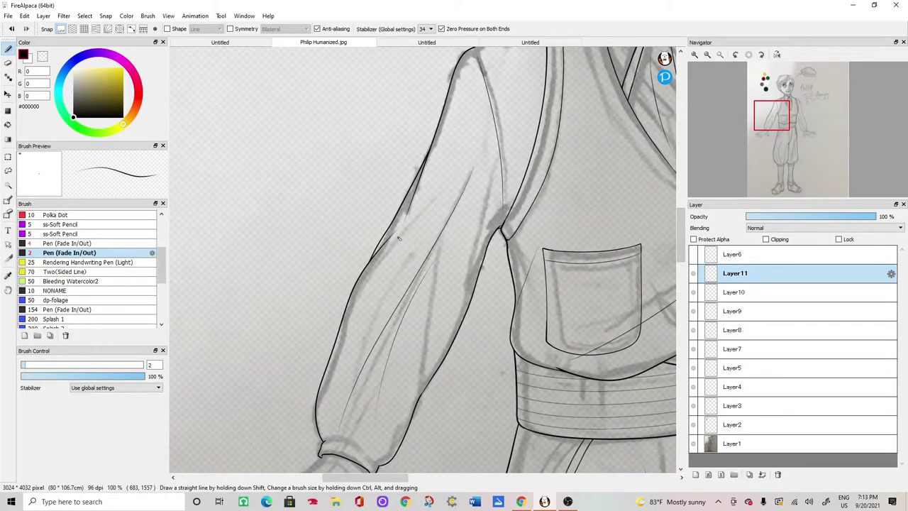
{"action": "left_click_drag", "start_coordinate": [398, 241], "coordinate": [440, 177]}
{"action": "scroll", "coordinate": [426, 277], "scroll_direction": "down", "scroll_amount": 3}
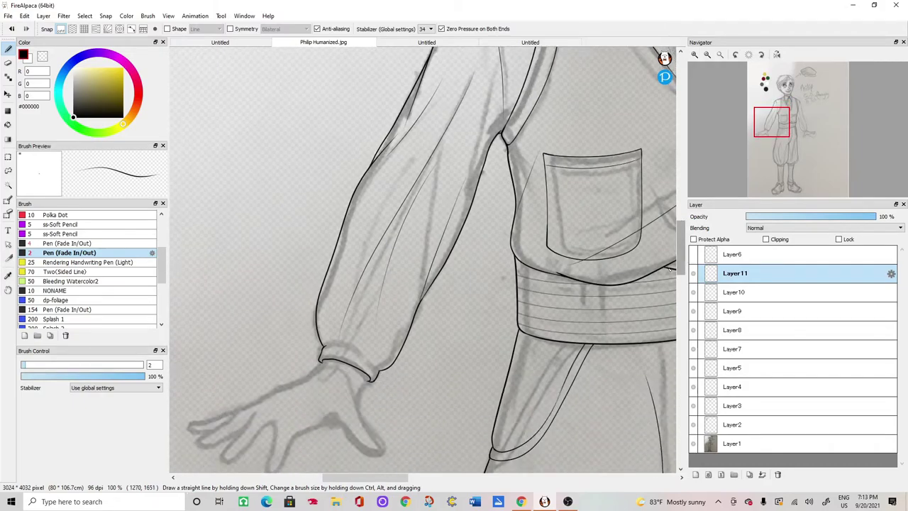
- Ink the curved upper edge of the left-hand sleeve's wrist cuff with the 2 px pen
{"action": "scroll", "coordinate": [401, 287], "scroll_direction": "up", "scroll_amount": 3}
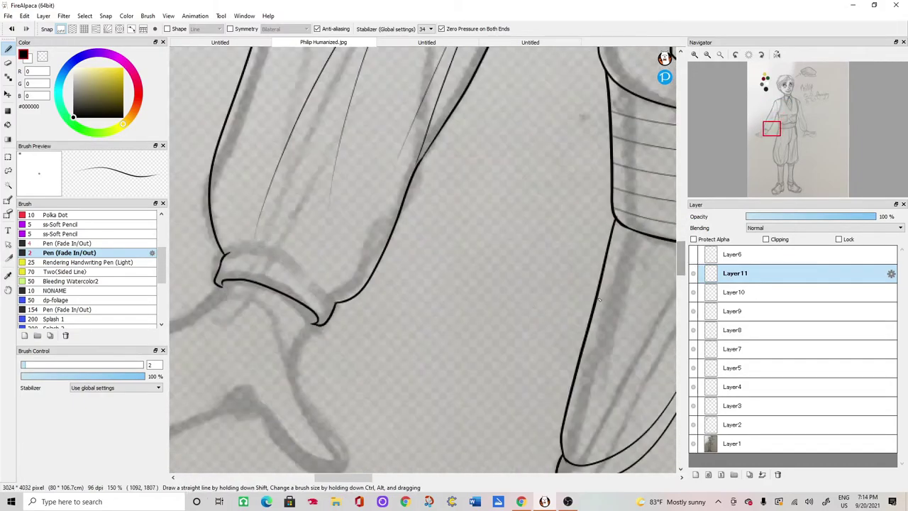
{"action": "scroll", "coordinate": [355, 452], "scroll_direction": "left", "scroll_amount": 3}
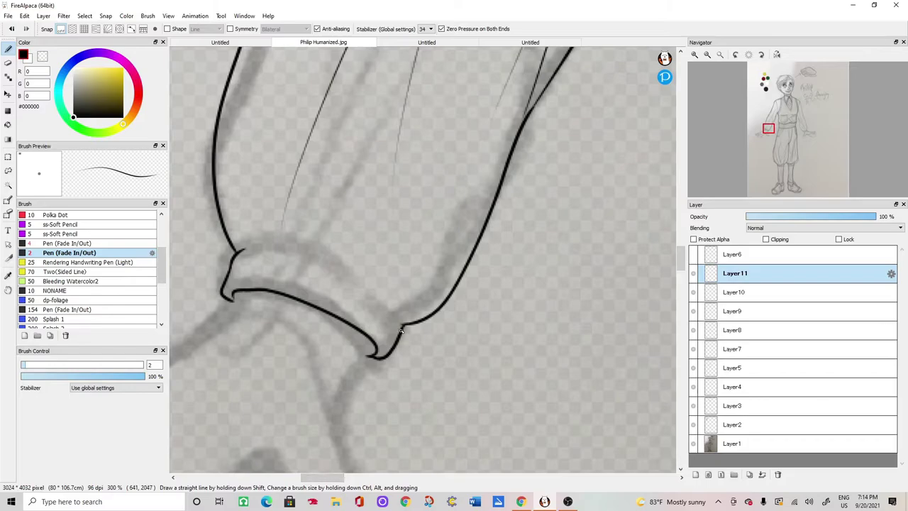
{"action": "mouse_move", "coordinate": [391, 310]}
{"action": "left_mouse_down"}
{"action": "mouse_move", "coordinate": [336, 267]}
{"action": "mouse_move", "coordinate": [242, 250]}
{"action": "left_mouse_up"}
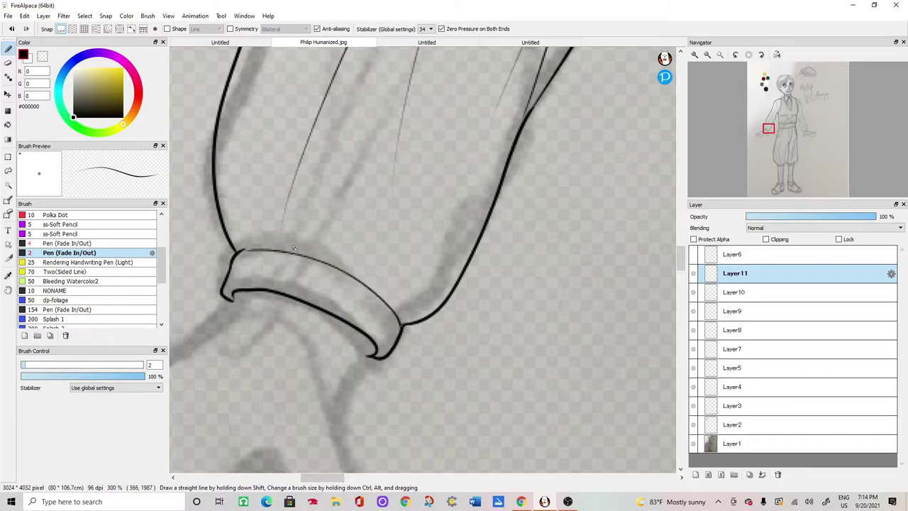
{"action": "scroll", "coordinate": [331, 483], "scroll_direction": "left", "scroll_amount": 3}
- Ink the left-hand hand's thumb, lower palm edge and nearest finger with the 5 px pen
{"action": "scroll", "coordinate": [355, 319], "scroll_direction": "down", "scroll_amount": 5}
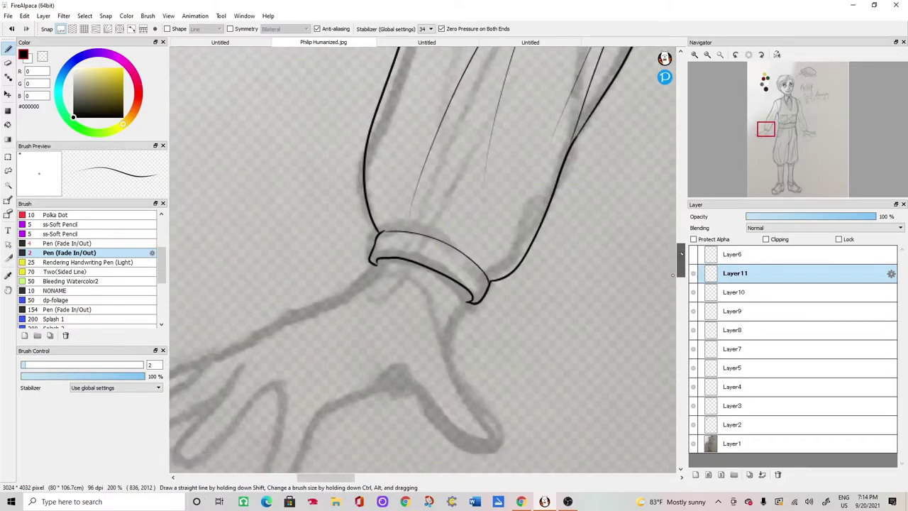
{"action": "left_click", "coordinate": [68, 243]}
{"action": "key", "text": "bracketright"}
{"action": "mouse_move", "coordinate": [492, 177]}
{"action": "left_mouse_down"}
{"action": "mouse_move", "coordinate": [465, 214]}
{"action": "mouse_move", "coordinate": [471, 205]}
{"action": "mouse_move", "coordinate": [457, 270]}
{"action": "mouse_move", "coordinate": [521, 382]}
{"action": "mouse_move", "coordinate": [483, 394]}
{"action": "mouse_move", "coordinate": [354, 301]}
{"action": "left_mouse_up"}
{"action": "scroll", "coordinate": [314, 483], "scroll_direction": "left", "scroll_amount": 2}
{"action": "left_click_drag", "start_coordinate": [315, 486], "coordinate": [310, 486]}
{"action": "key", "text": "ctrl+minus"}
{"action": "mouse_move", "coordinate": [448, 287]}
{"action": "left_mouse_down"}
{"action": "mouse_move", "coordinate": [384, 319]}
{"action": "mouse_move", "coordinate": [351, 381]}
{"action": "mouse_move", "coordinate": [308, 419]}
{"action": "mouse_move", "coordinate": [351, 298]}
{"action": "left_mouse_up"}
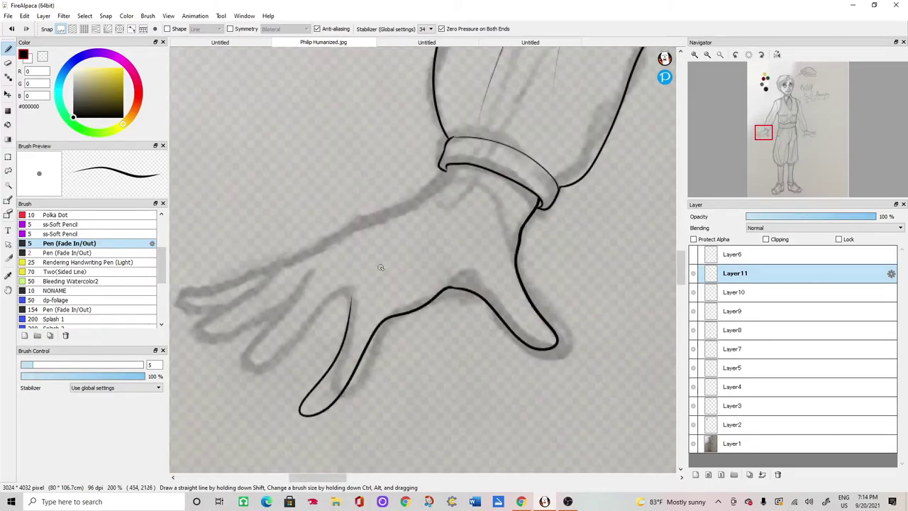
- Ink the back of the left-hand hand from the wrist to the uppermost finger and start the gaps between the fingers
{"action": "scroll", "coordinate": [653, 251], "scroll_direction": "up", "scroll_amount": 1}
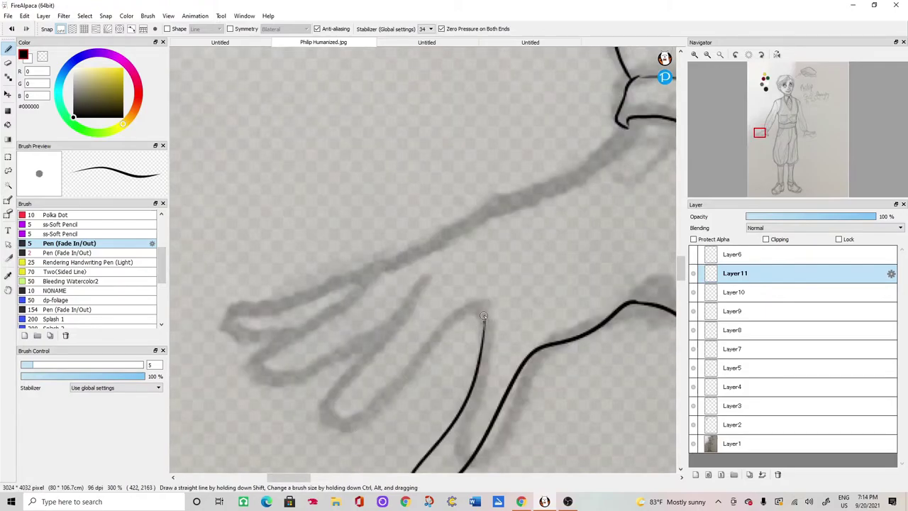
{"action": "mouse_move", "coordinate": [482, 330]}
{"action": "left_mouse_down"}
{"action": "mouse_move", "coordinate": [479, 310]}
{"action": "mouse_move", "coordinate": [331, 434]}
{"action": "mouse_move", "coordinate": [417, 301]}
{"action": "left_mouse_up"}
{"action": "scroll", "coordinate": [450, 242], "scroll_direction": "down", "scroll_amount": 1}
{"action": "left_click", "coordinate": [12, 30]}
{"action": "scroll", "coordinate": [606, 190], "scroll_direction": "up", "scroll_amount": 1}
{"action": "mouse_move", "coordinate": [629, 122]}
{"action": "left_mouse_down"}
{"action": "mouse_move", "coordinate": [610, 147]}
{"action": "mouse_move", "coordinate": [389, 263]}
{"action": "left_mouse_up"}
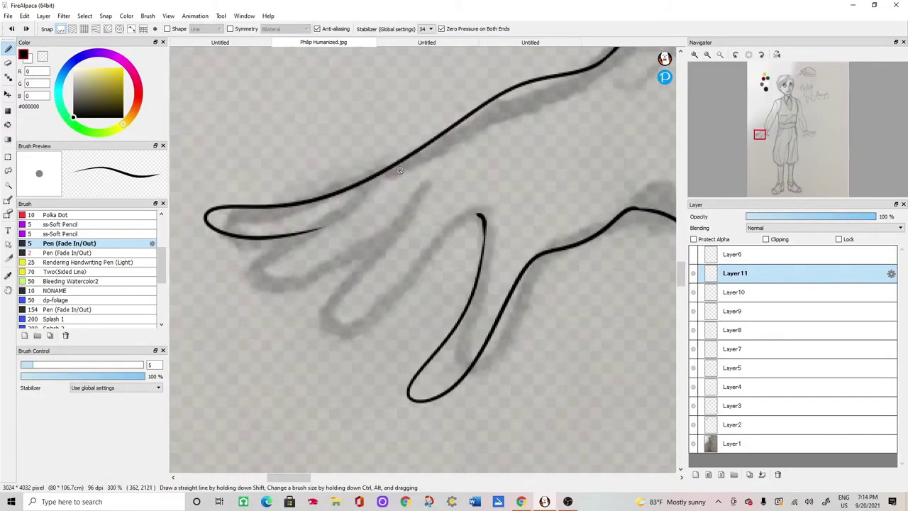
{"action": "mouse_move", "coordinate": [395, 171]}
{"action": "left_mouse_down"}
{"action": "mouse_move", "coordinate": [309, 229]}
{"action": "mouse_move", "coordinate": [407, 212]}
{"action": "left_mouse_up"}
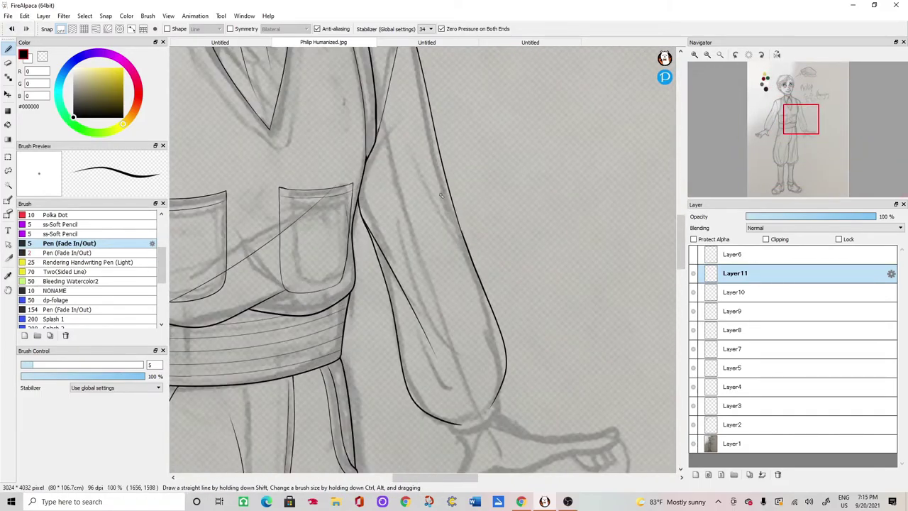
- Ink the right-hand wrist cuff, thumb and outstretched fingers with the 5 px pen
{"action": "left_click_drag", "start_coordinate": [359, 282], "coordinate": [318, 418]}
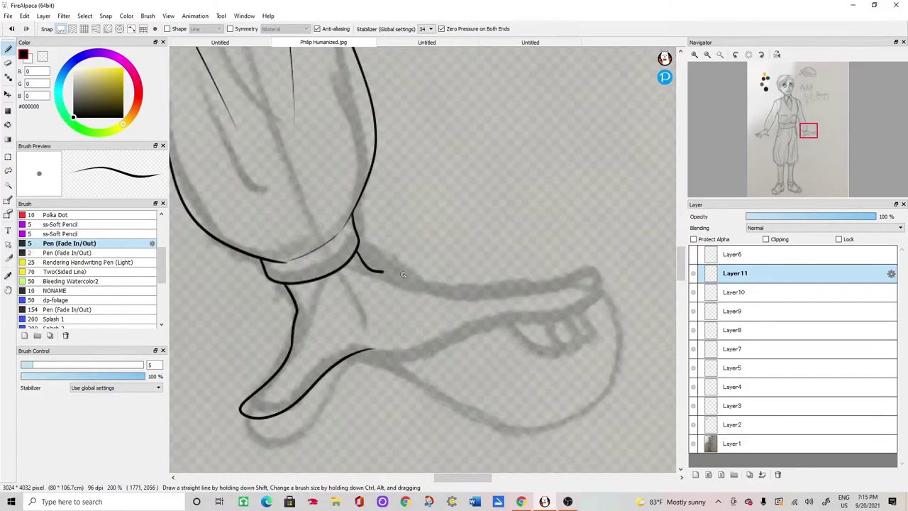
{"action": "left_click_drag", "start_coordinate": [398, 312], "coordinate": [347, 358]}
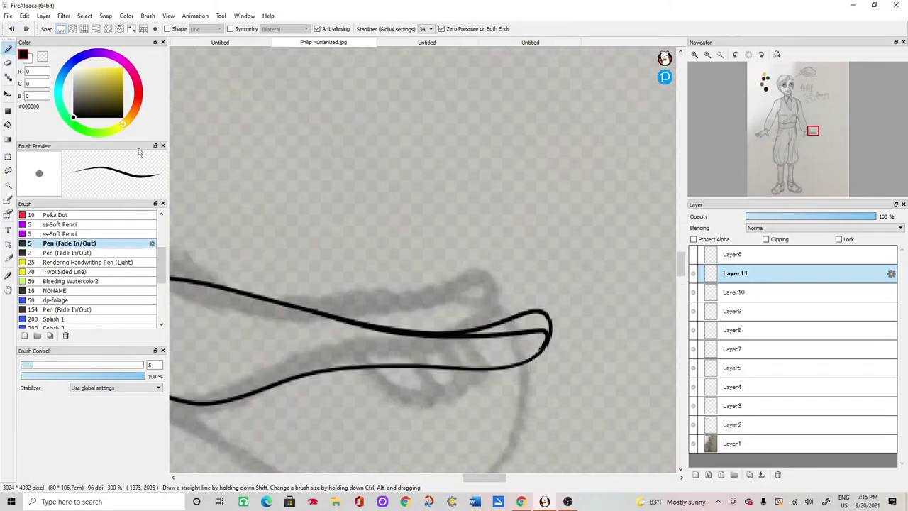
{"action": "key", "text": "e"}
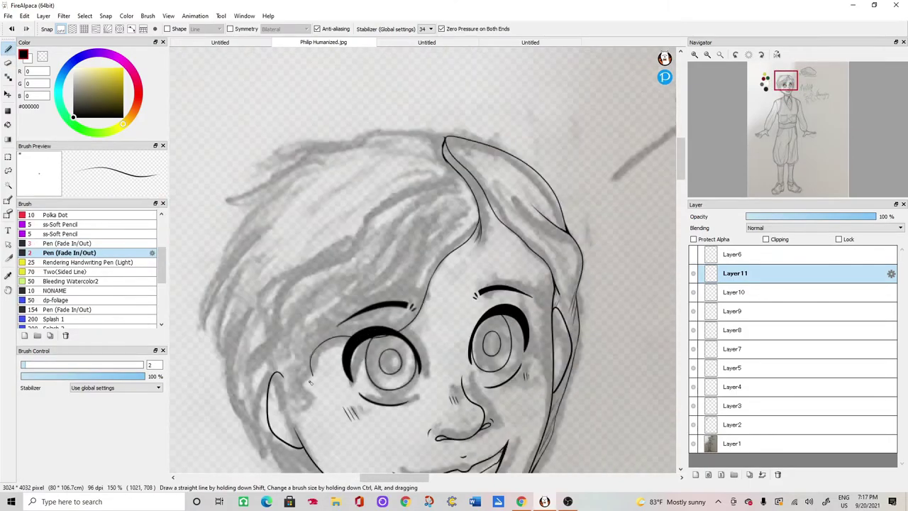
- Ink the wavy hair tips beside the left-hand ear with the 2 px pen, undoing the first attempt
{"action": "mouse_move", "coordinate": [312, 375]}
{"action": "left_mouse_down"}
{"action": "mouse_move", "coordinate": [306, 406]}
{"action": "mouse_move", "coordinate": [287, 373]}
{"action": "left_mouse_up"}
{"action": "left_click", "coordinate": [13, 29]}
{"action": "left_click", "coordinate": [12, 29]}
{"action": "left_click_drag", "start_coordinate": [300, 399], "coordinate": [283, 383]}
- Ink the wavy fringe sweeping from the parting to the left-hand ear and fill it with flowing strand lines
{"action": "left_click_drag", "start_coordinate": [444, 176], "coordinate": [249, 342]}
{"action": "left_click_drag", "start_coordinate": [339, 284], "coordinate": [263, 326]}
{"action": "left_click", "coordinate": [12, 29]}
{"action": "left_click_drag", "start_coordinate": [385, 323], "coordinate": [303, 351]}
{"action": "left_click_drag", "start_coordinate": [464, 212], "coordinate": [278, 357]}
{"action": "left_click_drag", "start_coordinate": [454, 200], "coordinate": [355, 287]}
{"action": "left_click_drag", "start_coordinate": [414, 191], "coordinate": [364, 242]}
{"action": "left_click_drag", "start_coordinate": [458, 187], "coordinate": [415, 204]}
{"action": "left_click_drag", "start_coordinate": [351, 272], "coordinate": [257, 355]}
{"action": "left_click_drag", "start_coordinate": [321, 308], "coordinate": [280, 362]}
- Ink the top outline of the hair from the parting to the left-hand tuft and the strands near the crown
{"action": "left_click_drag", "start_coordinate": [446, 176], "coordinate": [401, 170]}
{"action": "mouse_move", "coordinate": [446, 137]}
{"action": "left_mouse_down"}
{"action": "mouse_move", "coordinate": [371, 133]}
{"action": "mouse_move", "coordinate": [266, 179]}
{"action": "left_mouse_up"}
{"action": "left_click", "coordinate": [69, 243]}
{"action": "left_click", "coordinate": [707, 54]}
{"action": "left_click", "coordinate": [694, 55]}
{"action": "left_click_drag", "start_coordinate": [478, 153], "coordinate": [399, 173]}
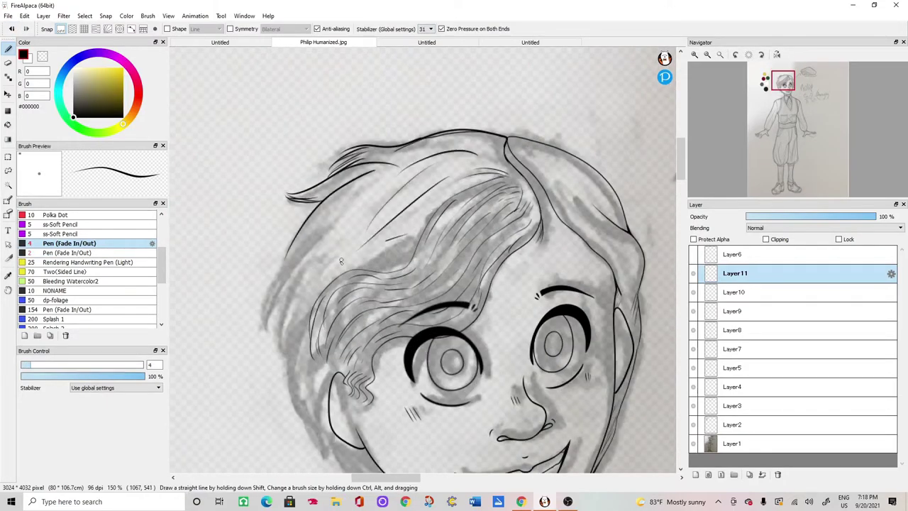
- Ink the outer strands and outline down the left-hand side of the hair with the 4 px pen
{"action": "left_click_drag", "start_coordinate": [681, 160], "coordinate": [682, 166]}
{"action": "left_click_drag", "start_coordinate": [301, 167], "coordinate": [264, 268]}
{"action": "left_click_drag", "start_coordinate": [313, 181], "coordinate": [275, 298]}
{"action": "left_click_drag", "start_coordinate": [288, 214], "coordinate": [309, 346]}
{"action": "left_click", "coordinate": [694, 55]}
{"action": "left_click_drag", "start_coordinate": [681, 166], "coordinate": [681, 177]}
{"action": "left_click_drag", "start_coordinate": [246, 186], "coordinate": [335, 306]}
{"action": "left_click", "coordinate": [708, 55]}
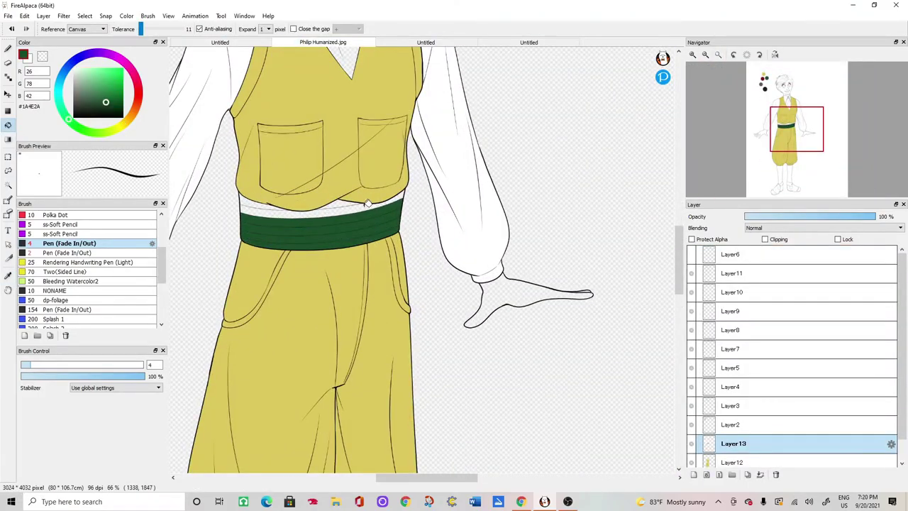
- Inspect the dark green sash fill up close and at full-figure size, and compare it with the green-and-yellow locomotive reference
{"action": "scroll", "coordinate": [276, 178], "scroll_direction": "down", "scroll_amount": 5}
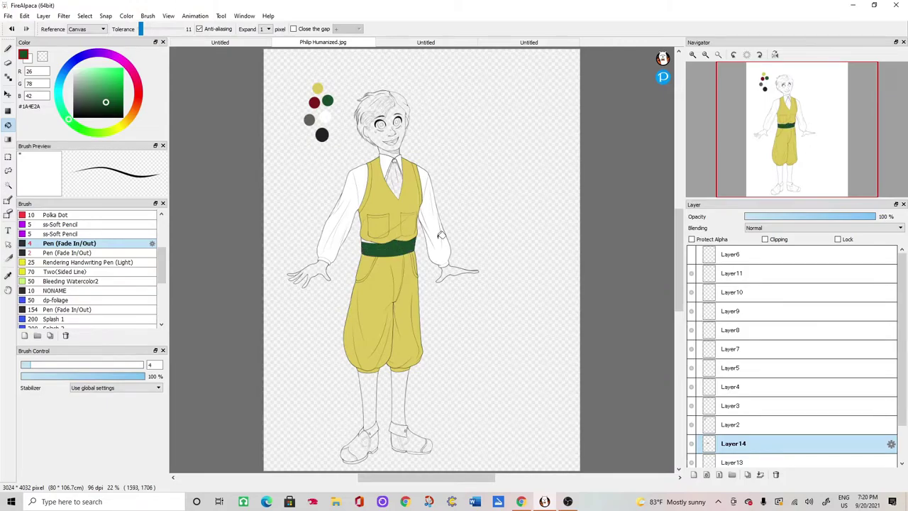
{"action": "scroll", "coordinate": [431, 203], "scroll_direction": "up", "scroll_amount": 4}
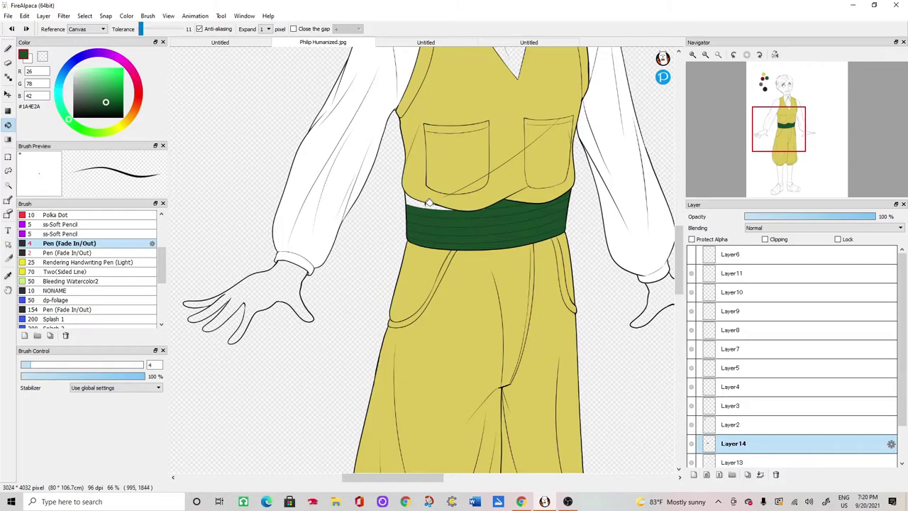
{"action": "left_click", "coordinate": [219, 42]}
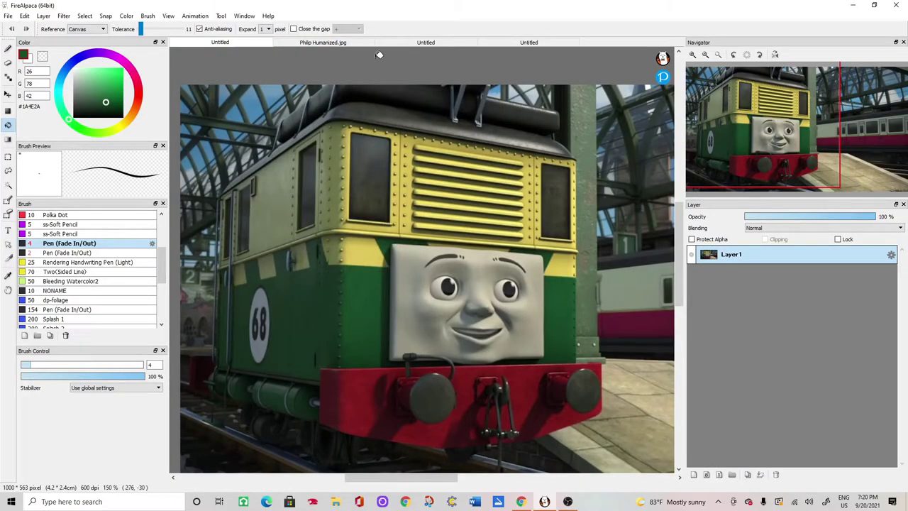
{"action": "left_click", "coordinate": [342, 43]}
{"action": "key", "text": "ctrl+minus"}
{"action": "key", "text": "ctrl+minus"}
{"action": "key", "text": "ctrl+minus"}
{"action": "key", "text": "ctrl+plus"}
{"action": "key", "text": "ctrl+plus"}
{"action": "key", "text": "ctrl+plus"}
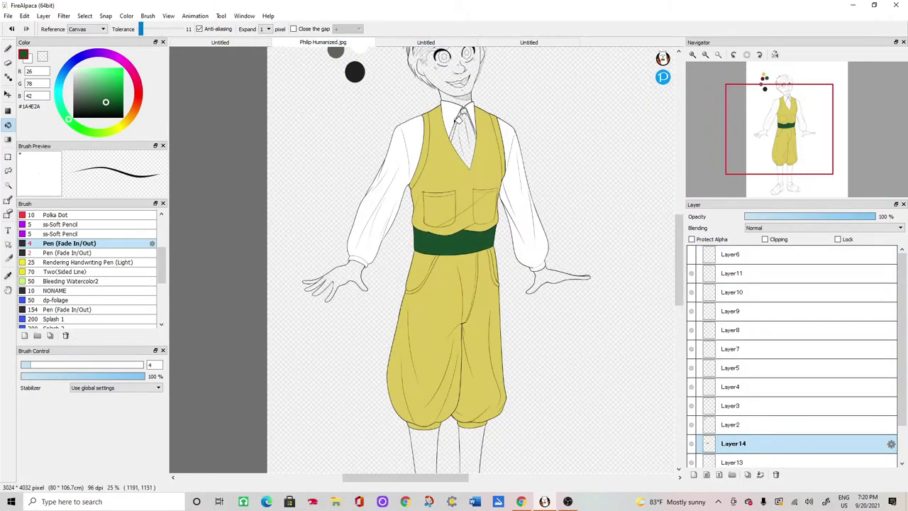
- Fill the necktie and its knot on a new layer with the vest's yellow, RGB 220, 200, 86
{"action": "left_click_drag", "start_coordinate": [489, 226], "coordinate": [494, 458]}
{"action": "key", "text": "ctrl+plus"}
{"action": "key", "text": "ctrl+plus"}
{"action": "scroll", "coordinate": [500, 453], "scroll_direction": "right", "scroll_amount": 2}
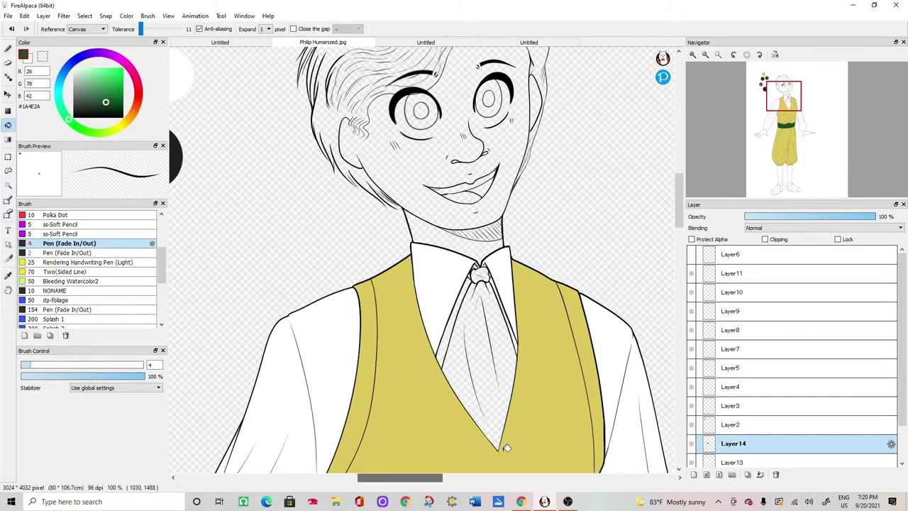
{"action": "left_click", "coordinate": [694, 475]}
{"action": "left_click", "coordinate": [8, 275]}
{"action": "left_click", "coordinate": [369, 312]}
{"action": "left_click", "coordinate": [7, 125]}
{"action": "left_click", "coordinate": [483, 361]}
{"action": "left_click", "coordinate": [8, 48]}
{"action": "left_click_drag", "start_coordinate": [902, 366], "coordinate": [902, 405]}
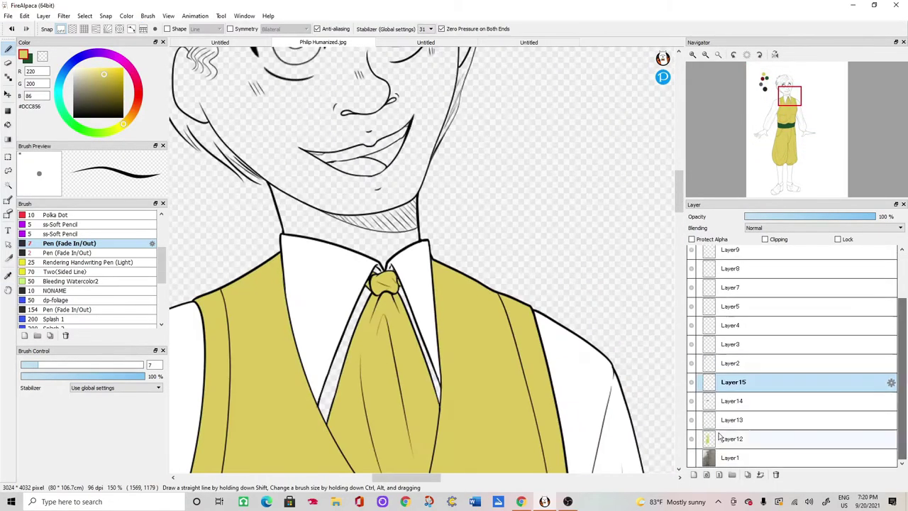
{"action": "left_click", "coordinate": [734, 420]}
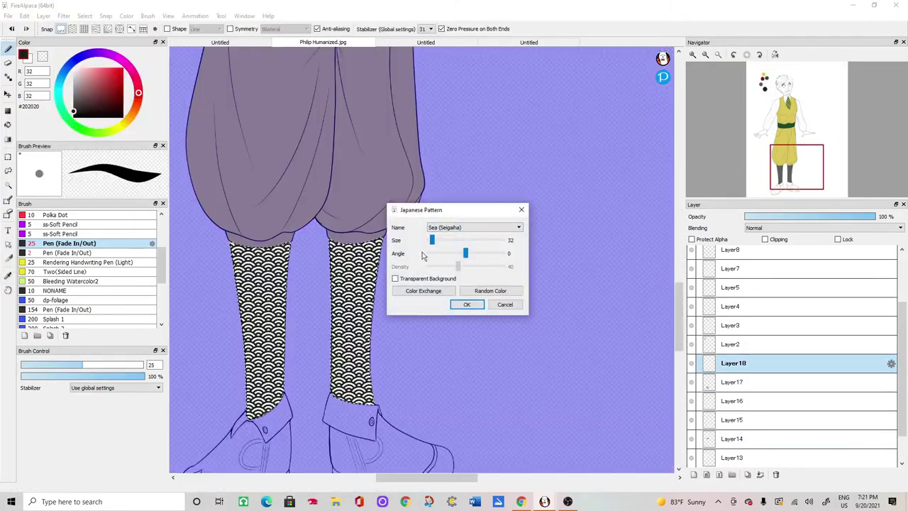
- Choose a different Japanese Pattern for the selected socks and adjust its angle
{"action": "left_click", "coordinate": [474, 227]}
{"action": "left_click", "coordinate": [461, 259]}
{"action": "left_click_drag", "start_coordinate": [437, 253], "coordinate": [465, 254]}
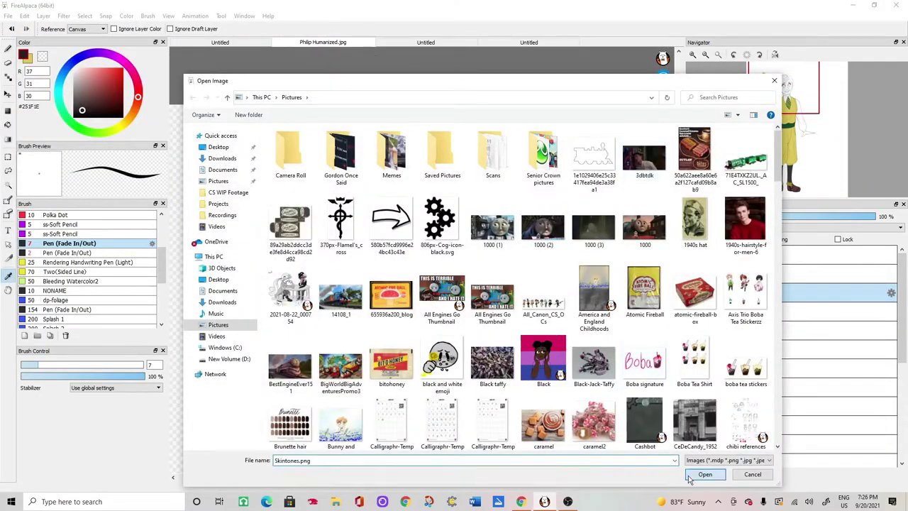
- Open the reference image Skintones.png from the Pictures folder
{"action": "left_click", "coordinate": [692, 475]}
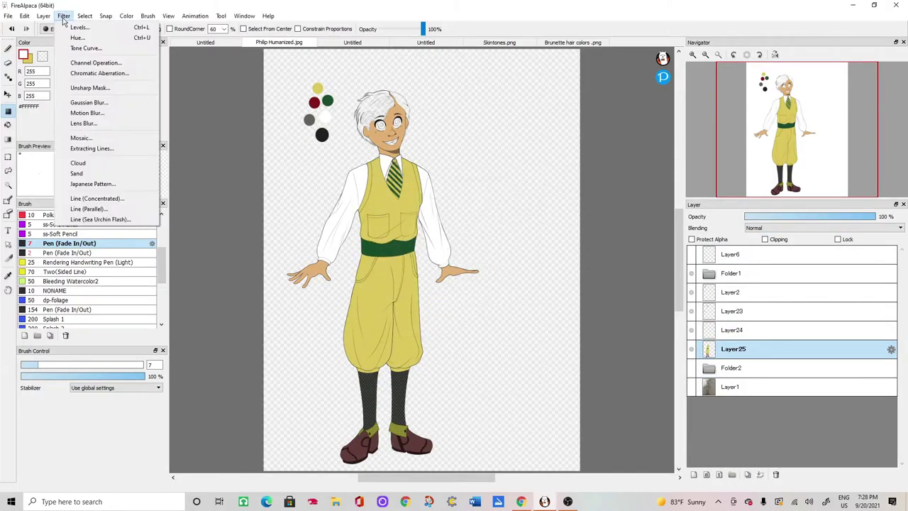
- Shift the colours of Layer25 with the Hue filter and toggle the visibility of Layer24
{"action": "left_click", "coordinate": [77, 37]}
{"action": "left_click_drag", "start_coordinate": [538, 255], "coordinate": [511, 255]}
{"action": "left_click", "coordinate": [594, 282]}
{"action": "left_click", "coordinate": [692, 330]}
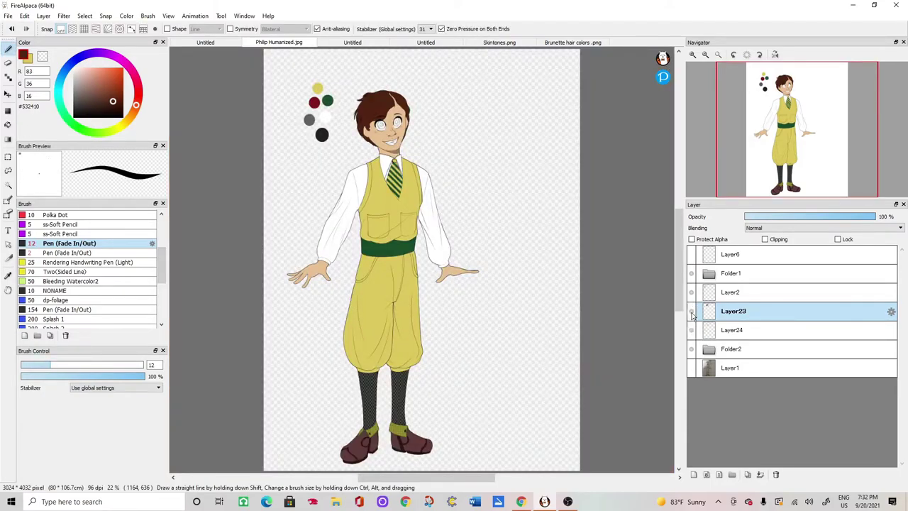
- Toggle Folder1, Folder2 and Layer24 to check their contents, and compare the coloured character with the locomotive reference
{"action": "left_click", "coordinate": [692, 276]}
{"action": "left_click", "coordinate": [691, 276]}
{"action": "left_click", "coordinate": [691, 350]}
{"action": "left_click", "coordinate": [691, 350]}
{"action": "left_click", "coordinate": [691, 349]}
{"action": "left_click", "coordinate": [691, 349]}
{"action": "left_click", "coordinate": [691, 334]}
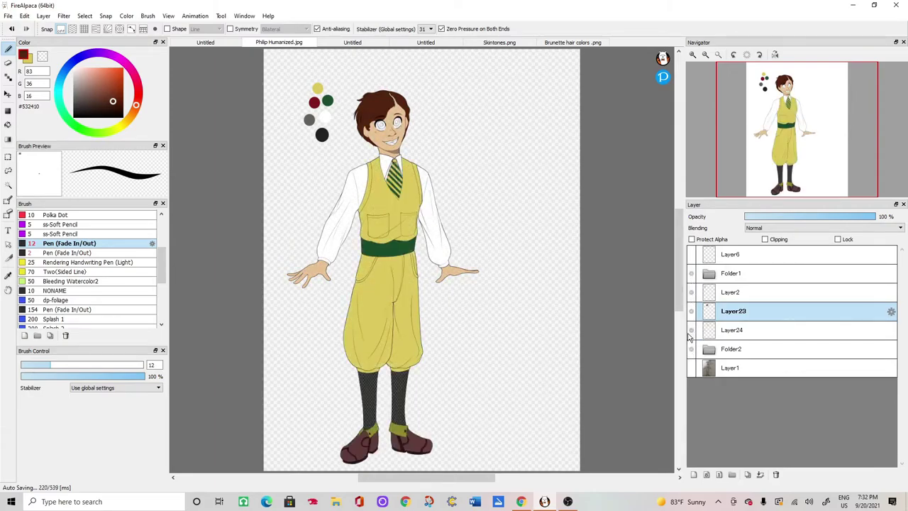
{"action": "left_click", "coordinate": [229, 44]}
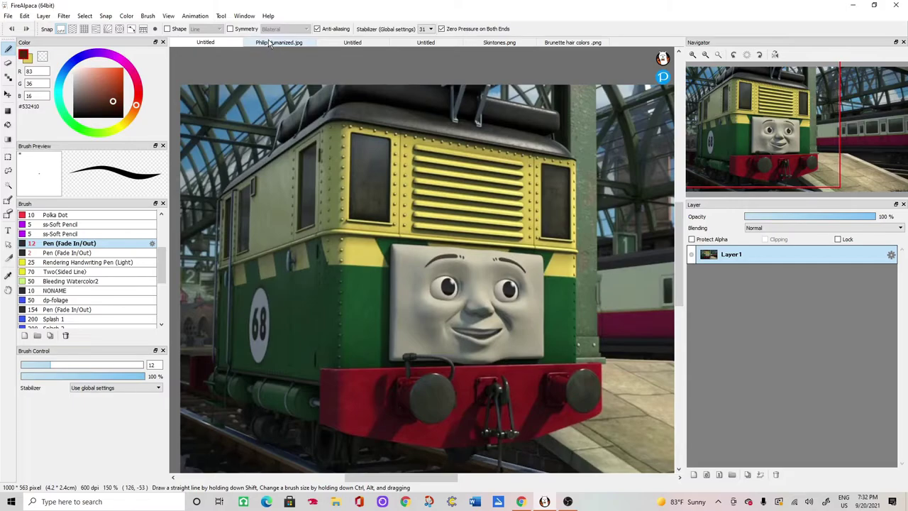
{"action": "left_click", "coordinate": [270, 43]}
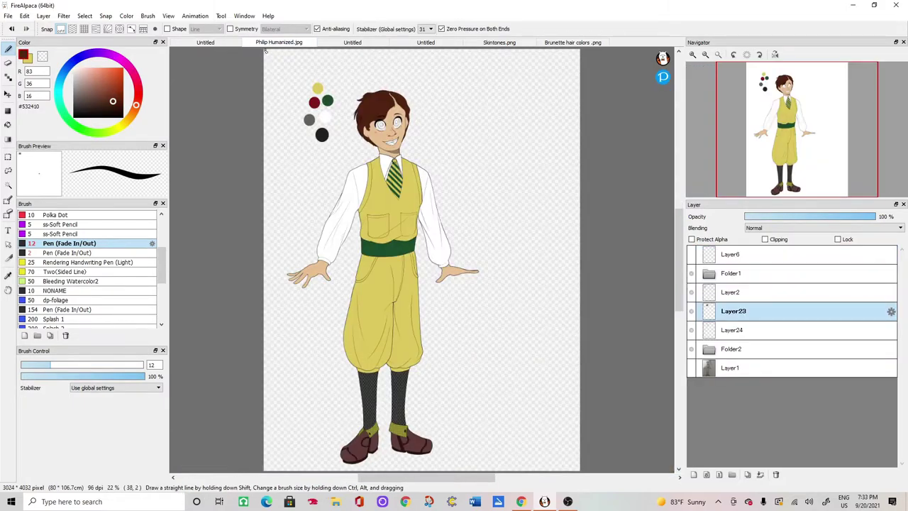
- Expand Folder2 and fill the shirt area of Layer13 with the palette's dark grey on a new layer
{"action": "left_click", "coordinate": [9, 277]}
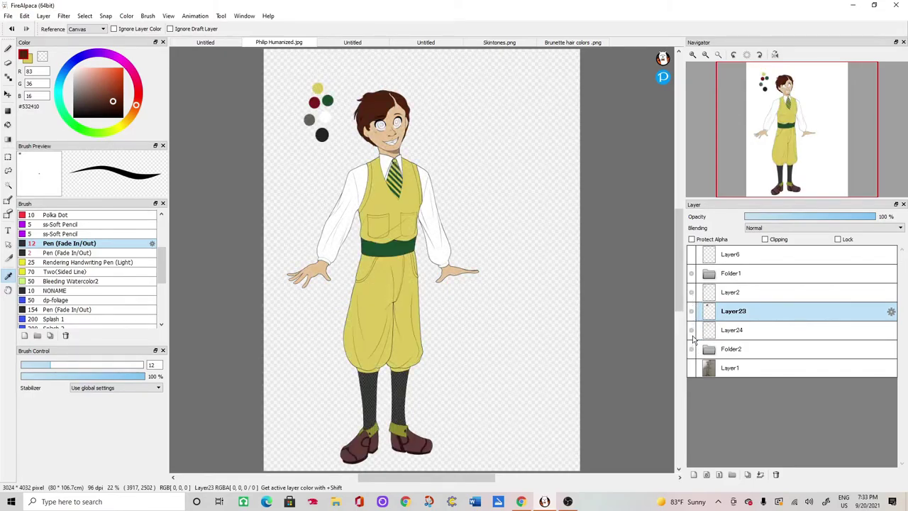
{"action": "left_click", "coordinate": [691, 256]}
{"action": "left_click", "coordinate": [692, 272]}
{"action": "left_click", "coordinate": [691, 272]}
{"action": "left_click", "coordinate": [693, 329]}
{"action": "left_click", "coordinate": [711, 349]}
{"action": "scroll", "coordinate": [719, 426], "scroll_direction": "down", "scroll_amount": 3}
{"action": "left_click", "coordinate": [722, 421]}
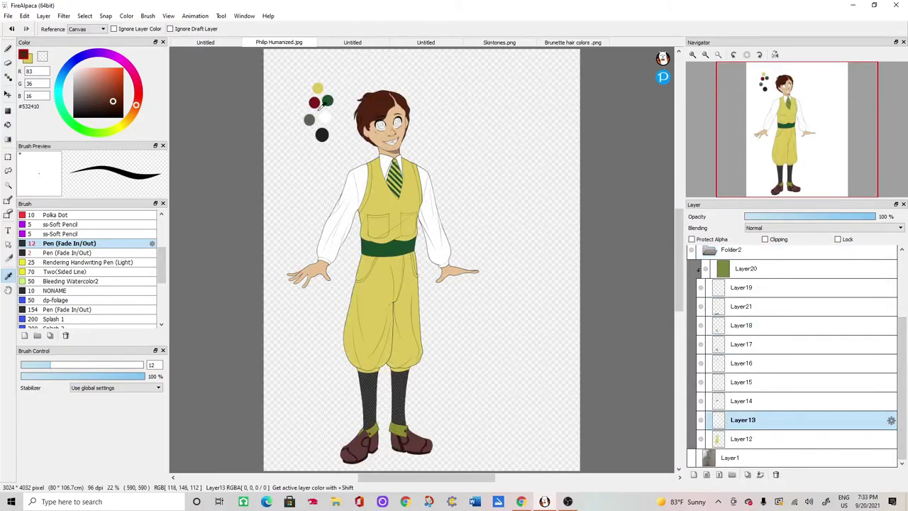
{"action": "left_click", "coordinate": [85, 16]}
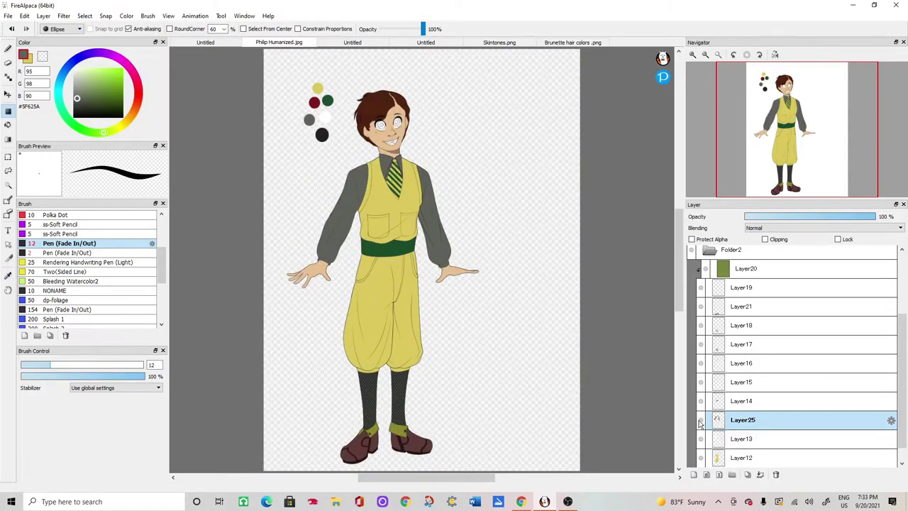
- Check the locomotive reference and refill the shirt with the palette's near-black, RGB 32, 32, 32
{"action": "left_click", "coordinate": [228, 44]}
{"action": "left_click", "coordinate": [258, 44]}
{"action": "right_click", "coordinate": [322, 135]}
{"action": "left_click", "coordinate": [84, 16]}
{"action": "left_click", "coordinate": [114, 76]}
{"action": "left_click_drag", "start_coordinate": [277, 79], "coordinate": [554, 397]}
{"action": "left_click", "coordinate": [84, 16]}
{"action": "left_click", "coordinate": [120, 47]}
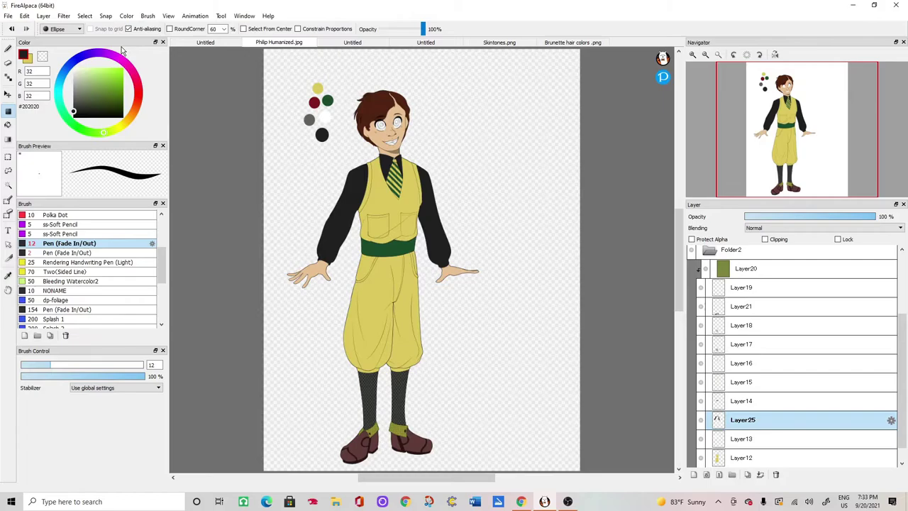
- Sample the palette's dark red, hide the tie stripes on Layer16 and make the yellow tie layer, Layer15, active
{"action": "right_click", "coordinate": [314, 103]}
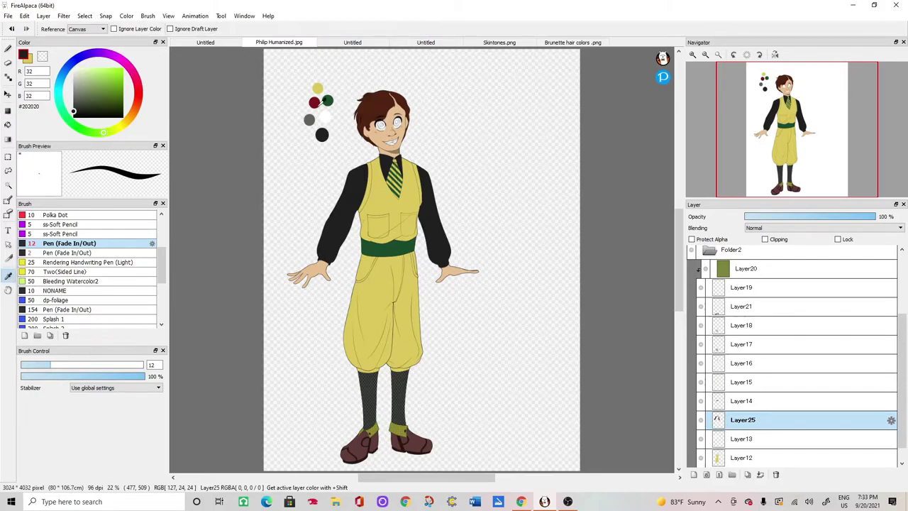
{"action": "scroll", "coordinate": [816, 276], "scroll_direction": "down", "scroll_amount": 1}
{"action": "left_click", "coordinate": [701, 401]}
{"action": "left_click", "coordinate": [701, 400]}
{"action": "left_click", "coordinate": [701, 383]}
{"action": "left_click", "coordinate": [701, 383]}
{"action": "left_click", "coordinate": [708, 363]}
{"action": "left_click", "coordinate": [701, 345]}
- Fill the tie selection from Layer15 with dark red, RGB 127, 24, 24, on a new layer and hide the yellow tie
{"action": "left_click", "coordinate": [85, 16]}
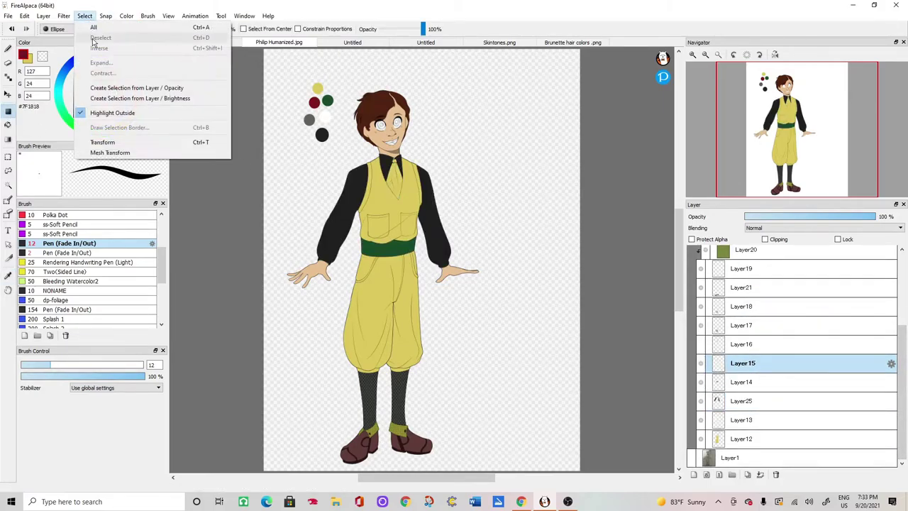
{"action": "left_click", "coordinate": [128, 88]}
{"action": "left_click", "coordinate": [694, 474]}
{"action": "left_click_drag", "start_coordinate": [326, 117], "coordinate": [468, 263]}
{"action": "left_click", "coordinate": [84, 15]}
{"action": "left_click", "coordinate": [99, 37]}
{"action": "left_click", "coordinate": [701, 382]}
- Touch up the unfilled gaps around the shirt collar on Layer25 with the 12 px pen in near-black
{"action": "left_click", "coordinate": [738, 419]}
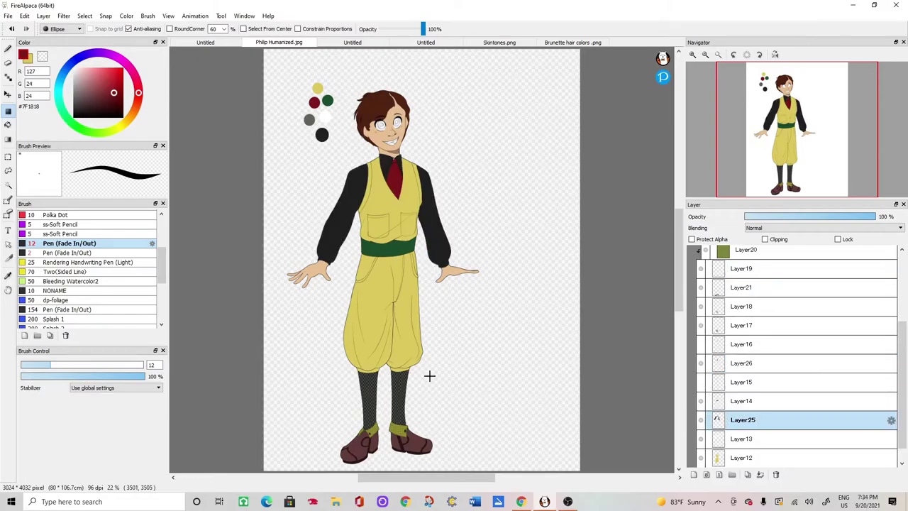
{"action": "left_click", "coordinate": [27, 62]}
{"action": "scroll", "coordinate": [340, 242], "scroll_direction": "up", "scroll_amount": 8}
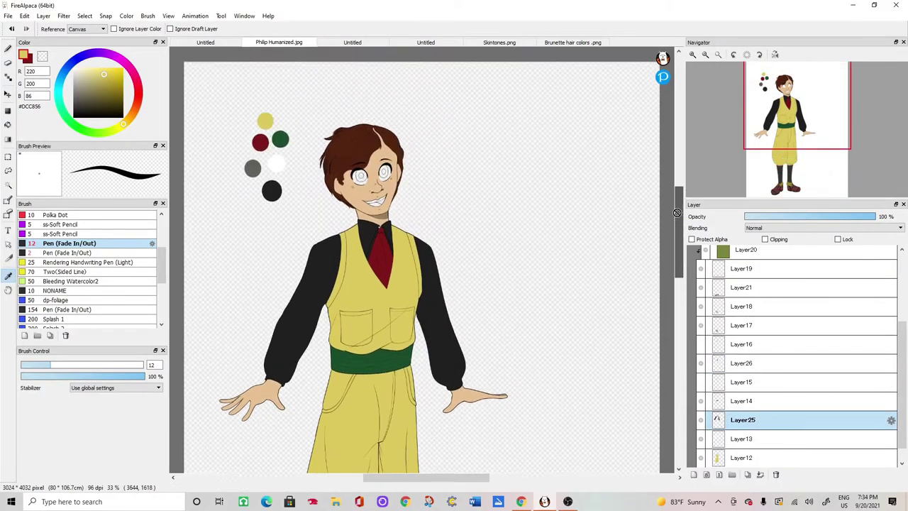
{"action": "left_click", "coordinate": [251, 260]}
{"action": "scroll", "coordinate": [248, 234], "scroll_direction": "up", "scroll_amount": 2}
{"action": "scroll", "coordinate": [250, 208], "scroll_direction": "up", "scroll_amount": 2}
{"action": "left_click", "coordinate": [8, 50]}
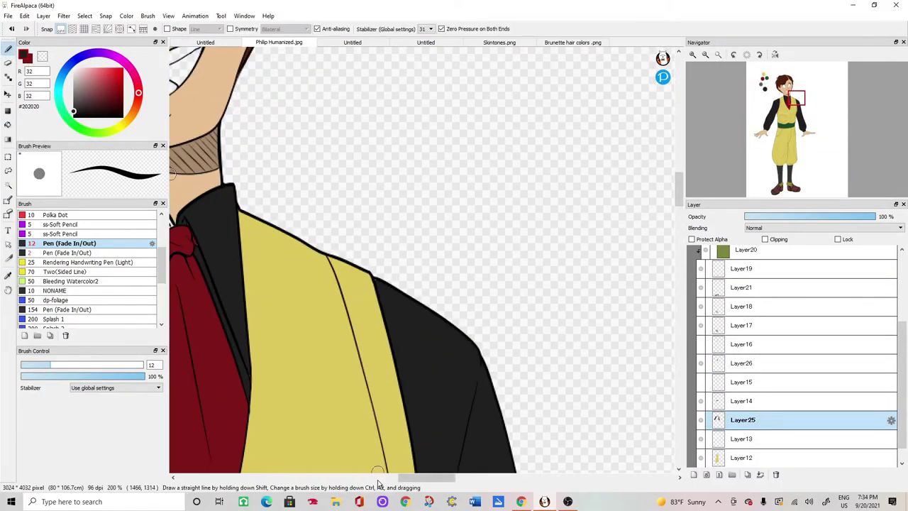
{"action": "left_click_drag", "start_coordinate": [418, 479], "coordinate": [385, 478]}
{"action": "scroll", "coordinate": [426, 259], "scroll_direction": "up", "scroll_amount": 1}
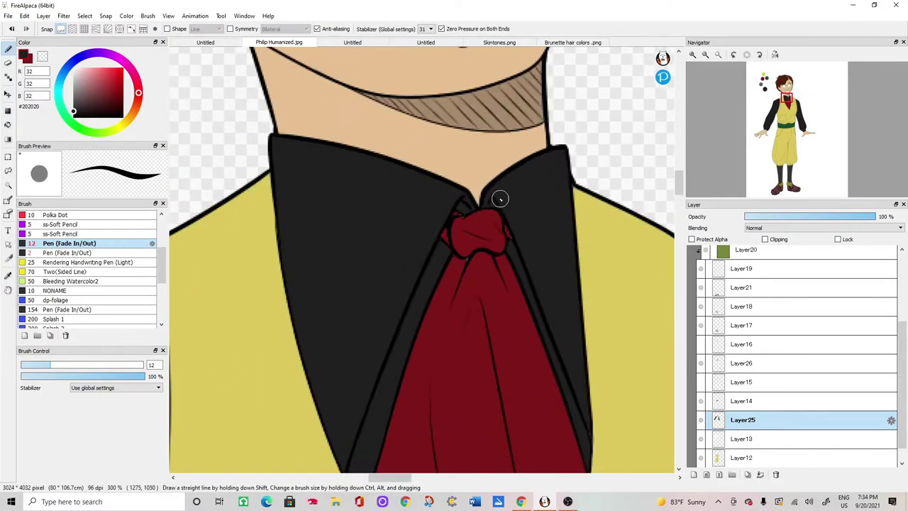
- Identify the sash layer and paint diagonal yellow stripes across the sash on a new layer clipped to Layer14
{"action": "left_click", "coordinate": [718, 55]}
{"action": "left_click_drag", "start_coordinate": [903, 375], "coordinate": [902, 390]}
{"action": "left_click", "coordinate": [701, 439]}
{"action": "left_click", "coordinate": [701, 439]}
{"action": "left_click", "coordinate": [700, 402]}
{"action": "left_click", "coordinate": [701, 402]}
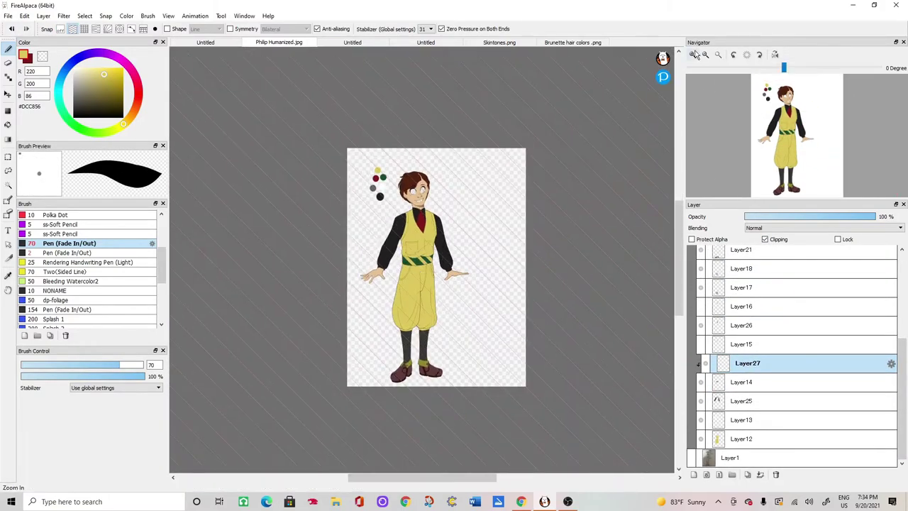
{"action": "left_click", "coordinate": [706, 365]}
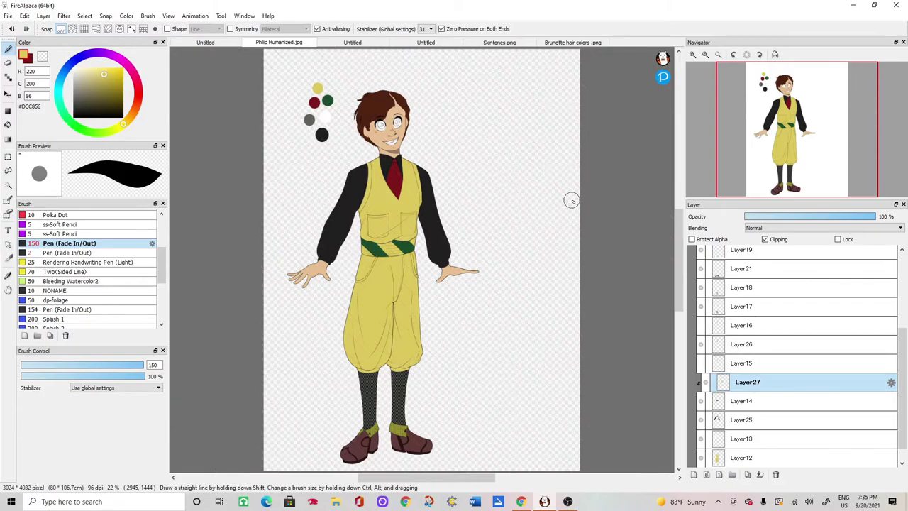
- Try filling the trousers with a darker yellow, RGB 163, 149, 72, on a new layer and delete that layer
{"action": "scroll", "coordinate": [898, 428], "scroll_direction": "down", "scroll_amount": 1}
{"action": "left_click", "coordinate": [101, 85]}
{"action": "left_click", "coordinate": [8, 112]}
{"action": "left_click", "coordinate": [788, 439]}
{"action": "left_click", "coordinate": [8, 125]}
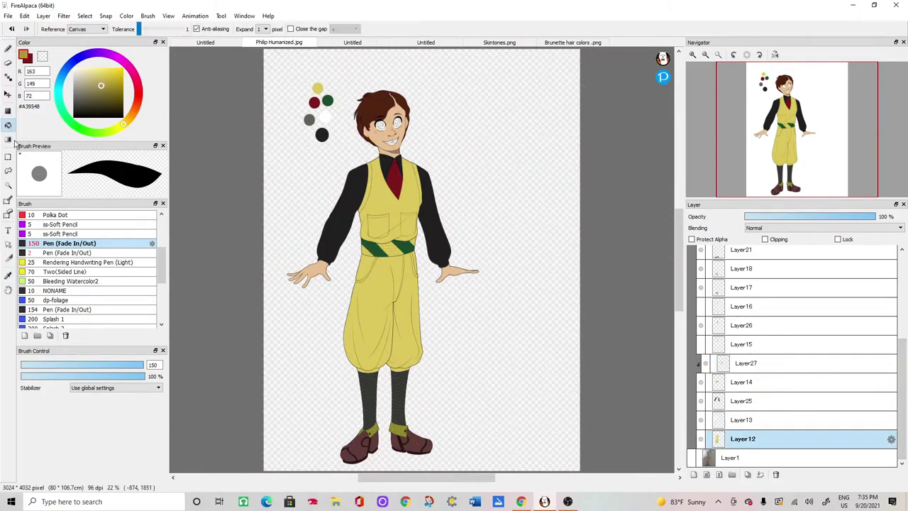
{"action": "left_click", "coordinate": [693, 474]}
{"action": "left_click", "coordinate": [406, 306]}
{"action": "left_click", "coordinate": [376, 305]}
{"action": "left_click", "coordinate": [777, 474]}
- Sample the near-black from the socks and hide the patterned sock layers, Layer17 and Layer18
{"action": "key", "text": "i"}
{"action": "scroll", "coordinate": [699, 381], "scroll_direction": "up", "scroll_amount": 3}
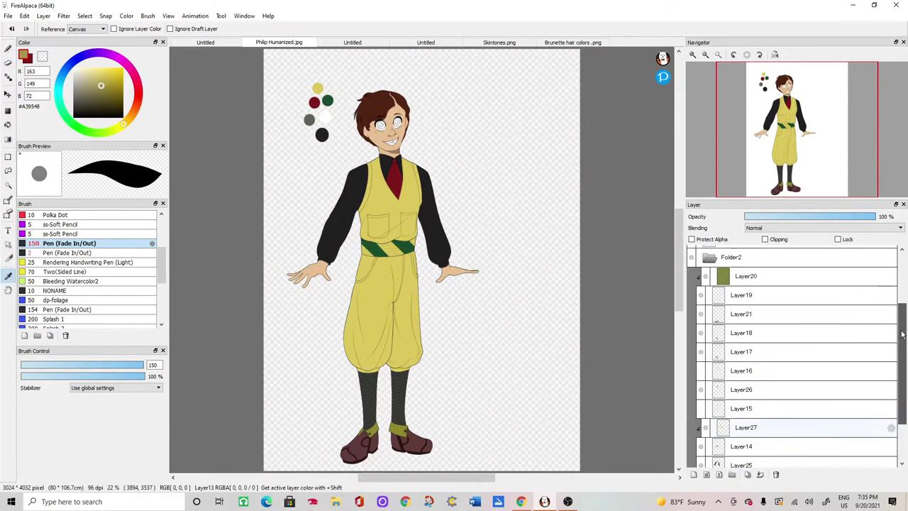
{"action": "left_click", "coordinate": [369, 397]}
{"action": "left_click", "coordinate": [8, 125]}
{"action": "left_click", "coordinate": [701, 374]}
{"action": "left_click", "coordinate": [742, 375]}
- Fill both socks with solid near-black on a new layer and move that layer directly below Layer15
{"action": "left_click", "coordinate": [694, 475]}
{"action": "left_click", "coordinate": [400, 398]}
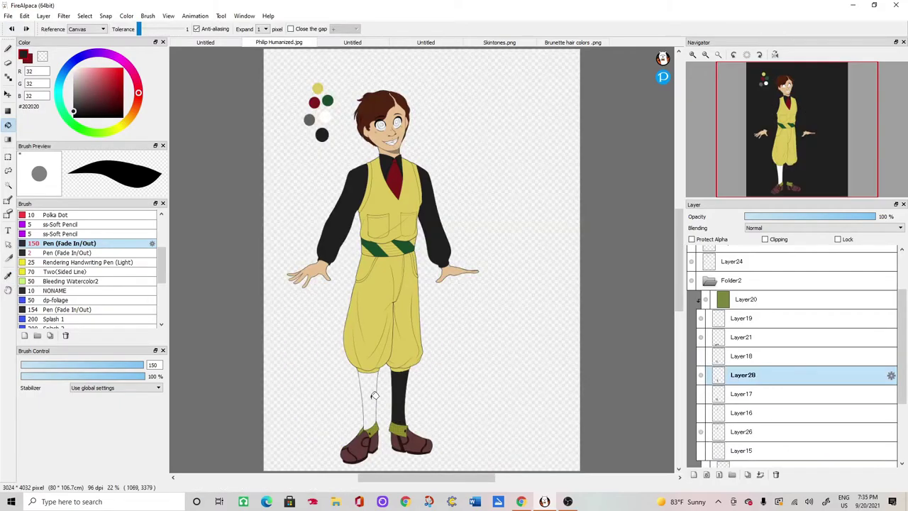
{"action": "left_click", "coordinate": [369, 398]}
{"action": "scroll", "coordinate": [724, 404], "scroll_direction": "down", "scroll_amount": 3}
{"action": "left_click_drag", "start_coordinate": [709, 282], "coordinate": [709, 362]}
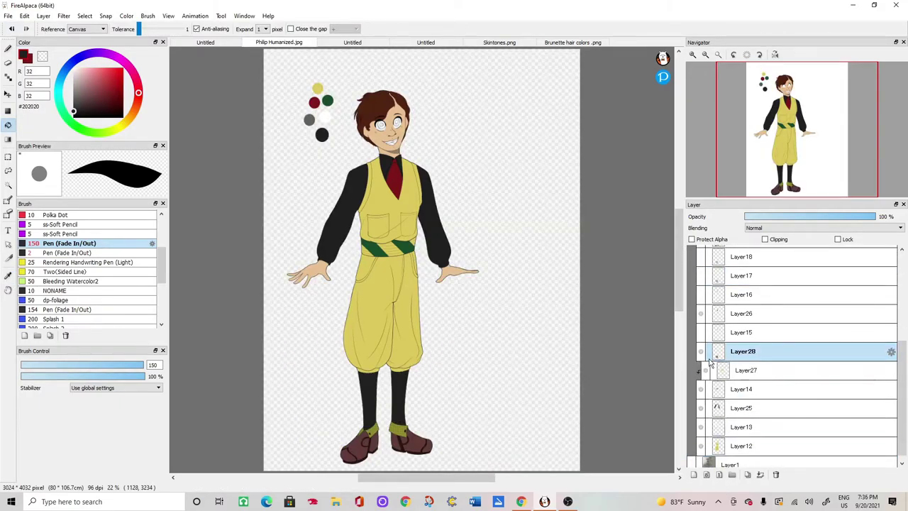
- Collapse Folder2, add a layer below it, fill the teeth with white and reduce the pen to 3 px
{"action": "scroll", "coordinate": [710, 363], "scroll_direction": "up", "scroll_amount": 5}
{"action": "left_click", "coordinate": [709, 348]}
{"action": "left_click", "coordinate": [722, 370]}
{"action": "left_click", "coordinate": [693, 474]}
{"action": "scroll", "coordinate": [422, 340], "scroll_direction": "up", "scroll_amount": 3}
{"action": "left_click_drag", "start_coordinate": [679, 263], "coordinate": [679, 178]}
{"action": "scroll", "coordinate": [423, 284], "scroll_direction": "up", "scroll_amount": 2}
{"action": "scroll", "coordinate": [284, 387], "scroll_direction": "up", "scroll_amount": 3}
{"action": "left_click", "coordinate": [74, 70]}
{"action": "left_click", "coordinate": [482, 208]}
{"action": "left_click", "coordinate": [8, 48]}
{"action": "left_click_drag", "start_coordinate": [141, 364], "coordinate": [23, 364]}
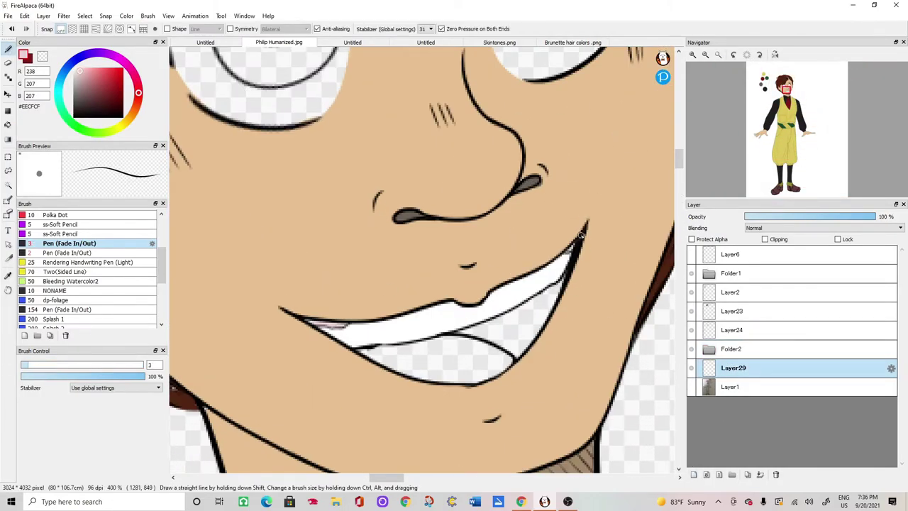
- Fill the tongue with dark red and the inside of the mouth with a muted pinkish red
{"action": "left_click", "coordinate": [99, 94]}
{"action": "left_click", "coordinate": [8, 125]}
{"action": "left_click", "coordinate": [468, 349]}
{"action": "mouse_move", "coordinate": [730, 369]}
{"action": "left_mouse_down"}
{"action": "mouse_move", "coordinate": [730, 285]}
{"action": "mouse_move", "coordinate": [730, 375]}
{"action": "left_mouse_up"}
{"action": "left_click", "coordinate": [7, 48]}
{"action": "left_click", "coordinate": [91, 87]}
{"action": "left_click", "coordinate": [8, 125]}
{"action": "left_click", "coordinate": [528, 320]}
{"action": "left_click", "coordinate": [8, 48]}
{"action": "scroll", "coordinate": [425, 262], "scroll_direction": "down", "scroll_amount": 5}
- Add a new layer above Folder2 and fill the whites of the eyes with white
{"action": "left_click", "coordinate": [694, 475]}
{"action": "left_click", "coordinate": [75, 70]}
{"action": "left_click", "coordinate": [7, 125]}
{"action": "left_click", "coordinate": [472, 323]}
- Fill both irises on a new layer with a lighter shade of the palette's green
{"action": "left_click", "coordinate": [8, 275]}
{"action": "left_click", "coordinate": [328, 232]}
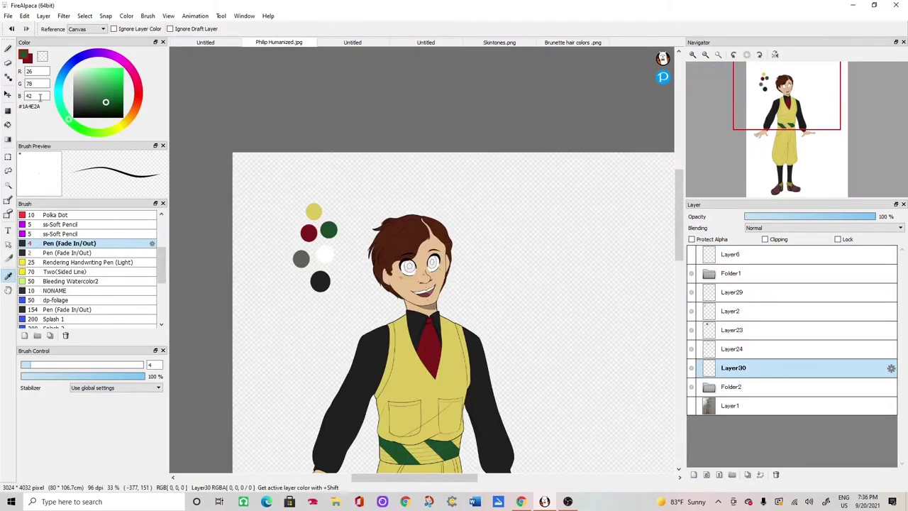
{"action": "left_click", "coordinate": [8, 111]}
{"action": "left_click", "coordinate": [693, 55]}
{"action": "left_click", "coordinate": [7, 49]}
{"action": "left_click", "coordinate": [694, 475]}
{"action": "left_click", "coordinate": [87, 83]}
{"action": "left_click", "coordinate": [8, 125]}
{"action": "left_click", "coordinate": [332, 170]}
{"action": "left_click", "coordinate": [472, 156]}
- Paint a soft cream glow around both pupils with the ss-Soft Pencil on new layers, using #F8E9C0 and #FFEBAB, and clear the selection
{"action": "left_click", "coordinate": [62, 234]}
{"action": "left_click", "coordinate": [694, 476]}
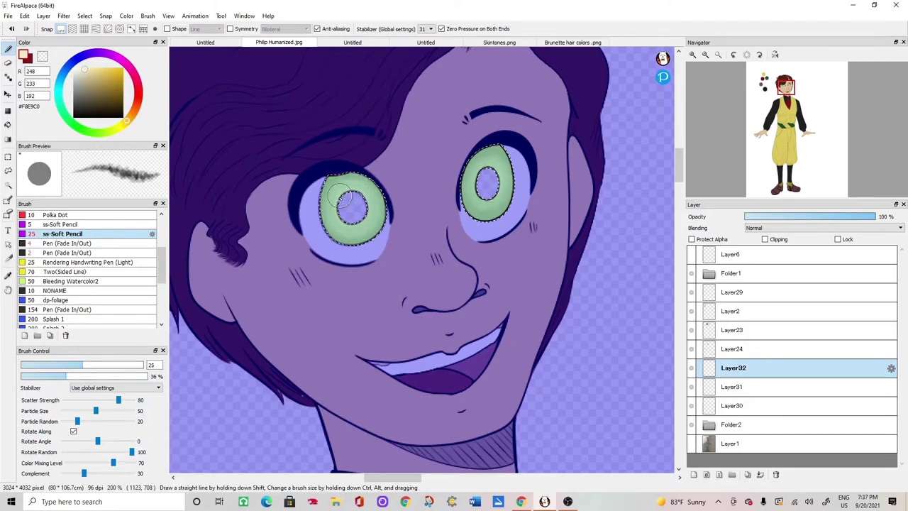
{"action": "left_click", "coordinate": [694, 475]}
{"action": "left_click", "coordinate": [85, 15]}
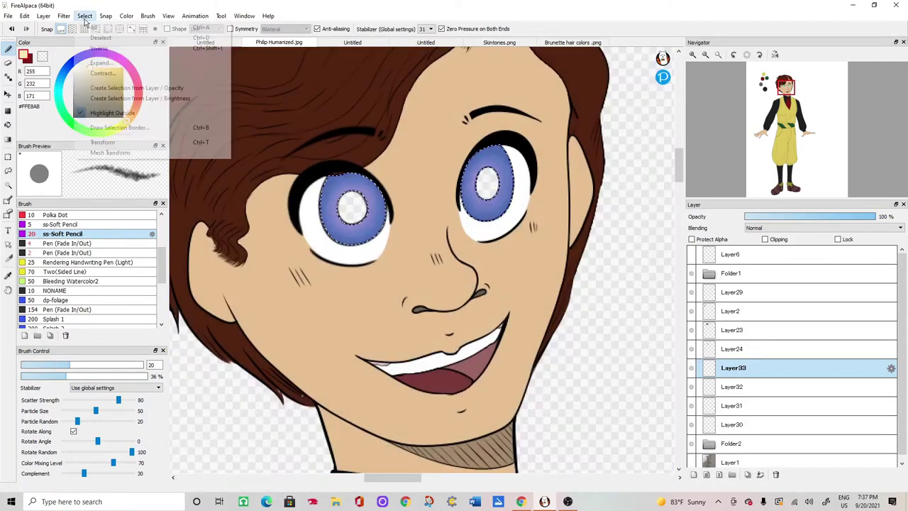
- Add another layer and fill both pupils with dark olive brown #47402D
{"action": "left_click", "coordinate": [8, 125]}
{"action": "left_click", "coordinate": [692, 460]}
{"action": "left_click", "coordinate": [692, 460]}
{"action": "left_click", "coordinate": [694, 475]}
{"action": "left_click", "coordinate": [487, 183]}
{"action": "left_click", "coordinate": [733, 387]}
{"action": "left_click", "coordinate": [91, 103]}
{"action": "left_click", "coordinate": [352, 207]}
{"action": "left_click", "coordinate": [488, 183]}
- Try a reduced opacity on Layer32, the iris glow, and restore it to 100%
{"action": "key", "text": "ctrl+minus"}
{"action": "key", "text": "ctrl+minus"}
{"action": "key", "text": "ctrl+minus"}
{"action": "key", "text": "ctrl+plus"}
{"action": "key", "text": "ctrl+plus"}
{"action": "left_click", "coordinate": [766, 405]}
{"action": "key", "text": "ctrl+minus"}
{"action": "key", "text": "ctrl+minus"}
{"action": "key", "text": "ctrl+minus"}
{"action": "key", "text": "ctrl+minus"}
{"action": "left_click_drag", "start_coordinate": [796, 219], "coordinate": [878, 216]}
{"action": "key", "text": "ctrl+plus"}
{"action": "key", "text": "ctrl+plus"}
{"action": "key", "text": "ctrl+plus"}
{"action": "key", "text": "ctrl+plus"}
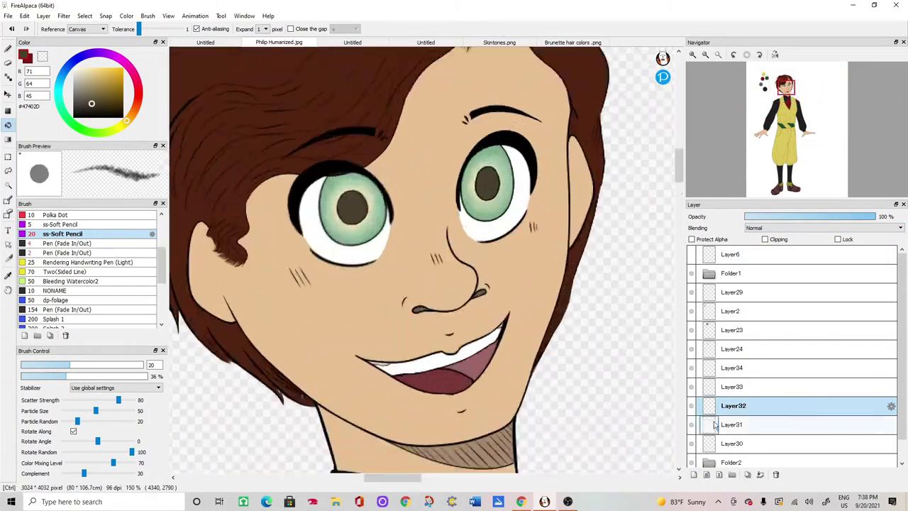
- Add a new layer above Layer31 and sample the iris colour for shading with the brush
{"action": "left_click", "coordinate": [717, 424]}
{"action": "left_click", "coordinate": [694, 475]}
{"action": "left_click", "coordinate": [7, 276]}
{"action": "left_click", "coordinate": [331, 216]}
{"action": "left_click", "coordinate": [8, 48]}
- Select both irises with the Magic Wand and shade them with the 20 px ss-Soft Pencil in dark green #1A4E2A
{"action": "left_click", "coordinate": [732, 443]}
{"action": "left_click", "coordinate": [8, 186]}
{"action": "left_click", "coordinate": [235, 160]}
{"action": "left_click", "coordinate": [516, 127], "text": "shift"}
{"action": "left_click", "coordinate": [8, 49]}
{"action": "key", "text": "ctrl+minus"}
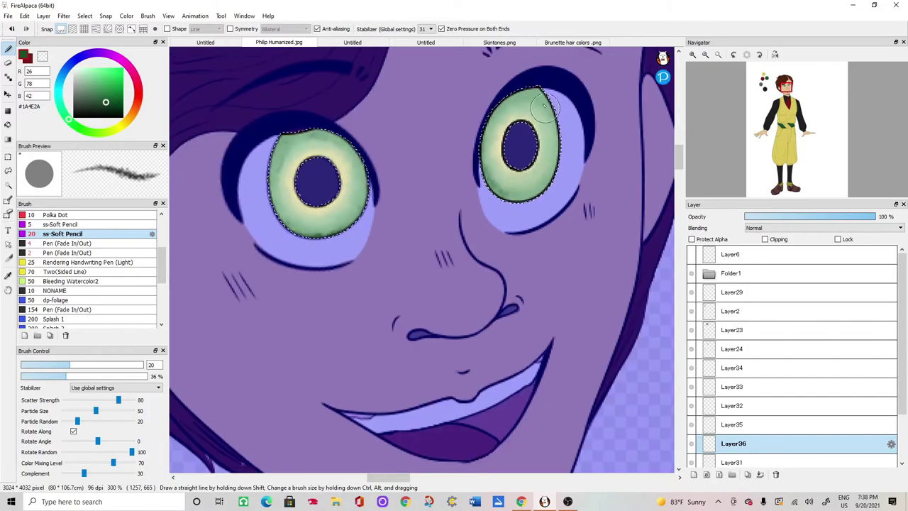
- Add a layer above Layer33 and shade the irises on it with dark green #1A4E2A at 25 px
{"action": "left_click", "coordinate": [733, 387]}
{"action": "left_click", "coordinate": [694, 475]}
{"action": "key", "text": "ctrl+minus"}
{"action": "key", "text": "ctrl+minus"}
- Clear the selection and lower the opacity of the iris shading layer, Layer36, to 51%
{"action": "left_click", "coordinate": [85, 16]}
{"action": "left_click", "coordinate": [98, 39]}
{"action": "key", "text": "ctrl+minus"}
{"action": "key", "text": "ctrl+minus"}
{"action": "key", "text": "ctrl+minus"}
{"action": "key", "text": "ctrl+minus"}
{"action": "key", "text": "ctrl+minus"}
{"action": "left_click_drag", "start_coordinate": [874, 217], "coordinate": [811, 218]}
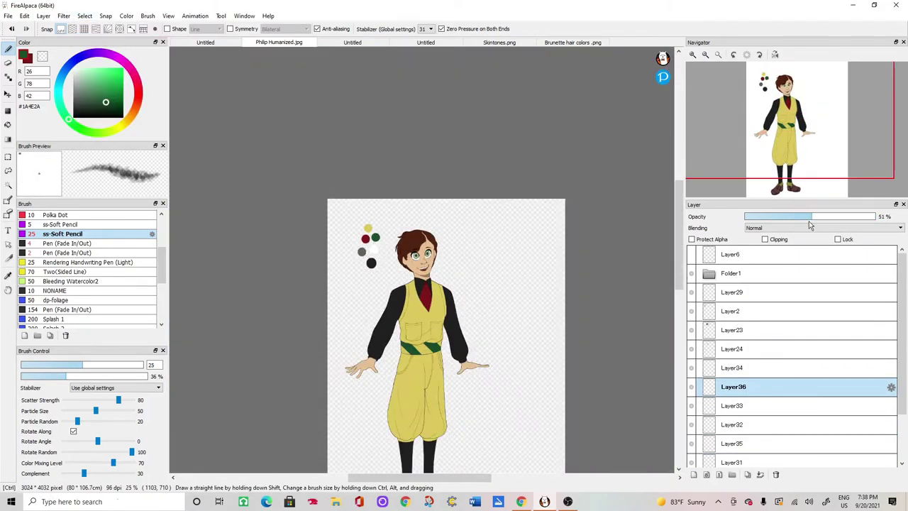
- Activate the hair layer, Layer23, sample the hair colour and select the hair for refilling with the ellipse shape
{"action": "key", "text": "ctrl+0"}
{"action": "scroll", "coordinate": [693, 259], "scroll_direction": "down", "scroll_amount": 2}
{"action": "left_click", "coordinate": [692, 271]}
{"action": "left_click", "coordinate": [693, 272]}
{"action": "left_click", "coordinate": [733, 269]}
{"action": "left_click", "coordinate": [8, 275]}
{"action": "left_click", "coordinate": [383, 103]}
{"action": "left_click", "coordinate": [84, 16]}
{"action": "left_click", "coordinate": [107, 63]}
{"action": "left_click", "coordinate": [8, 112]}
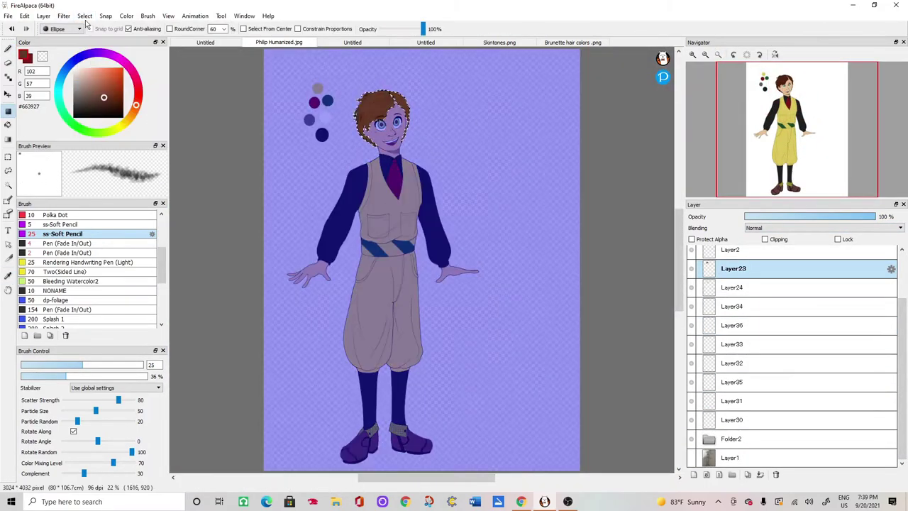
- Try filling the selected hair with medium brown #663927 and with dark brown #442B25
{"action": "mouse_move", "coordinate": [315, 65]}
{"action": "left_mouse_down"}
{"action": "mouse_move", "coordinate": [440, 160]}
{"action": "mouse_move", "coordinate": [432, 125]}
{"action": "mouse_move", "coordinate": [424, 169]}
{"action": "left_mouse_up"}
{"action": "left_click", "coordinate": [110, 97]}
{"action": "left_click", "coordinate": [85, 15]}
{"action": "left_click", "coordinate": [106, 63]}
{"action": "left_click", "coordinate": [95, 104]}
{"action": "left_click", "coordinate": [85, 15]}
{"action": "left_click", "coordinate": [106, 63]}
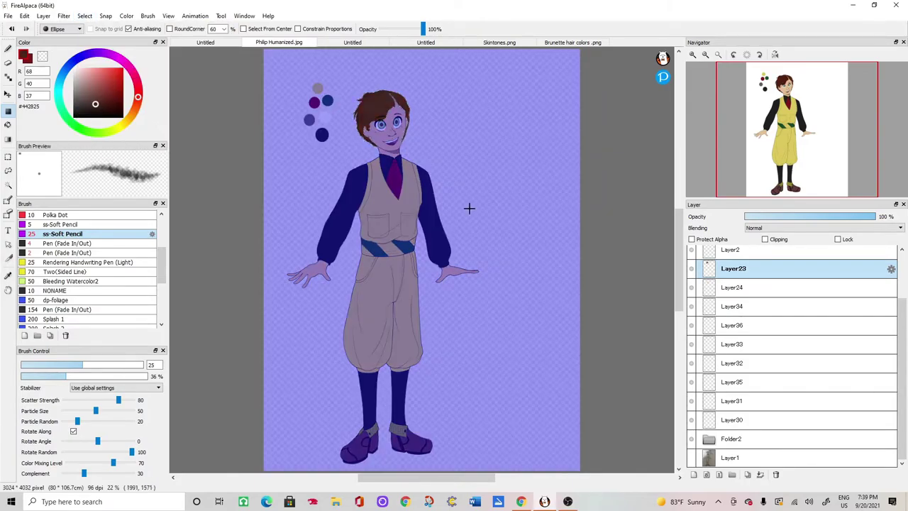
- Fill the hair with dark reddish brown #471D19 and clear the selection
{"action": "left_click", "coordinate": [106, 103]}
{"action": "left_click", "coordinate": [85, 16]}
{"action": "left_click", "coordinate": [107, 62]}
{"action": "left_click_drag", "start_coordinate": [314, 63], "coordinate": [436, 161]}
{"action": "key", "text": "ctrl+d"}
{"action": "key", "text": "ctrl+plus"}
{"action": "key", "text": "ctrl+plus"}
{"action": "key", "text": "ctrl+plus"}
{"action": "key", "text": "ctrl+0"}
- Group the colour layers from Layer29 down to Layer30 in a new folder, collapse it and place it below Folder1
{"action": "left_click", "coordinate": [693, 402]}
{"action": "scroll", "coordinate": [709, 355], "scroll_direction": "up", "scroll_amount": 3}
{"action": "left_click", "coordinate": [719, 293]}
{"action": "left_click", "coordinate": [732, 475]}
{"action": "left_click", "coordinate": [713, 289]}
{"action": "scroll", "coordinate": [709, 397], "scroll_direction": "down", "scroll_amount": 4}
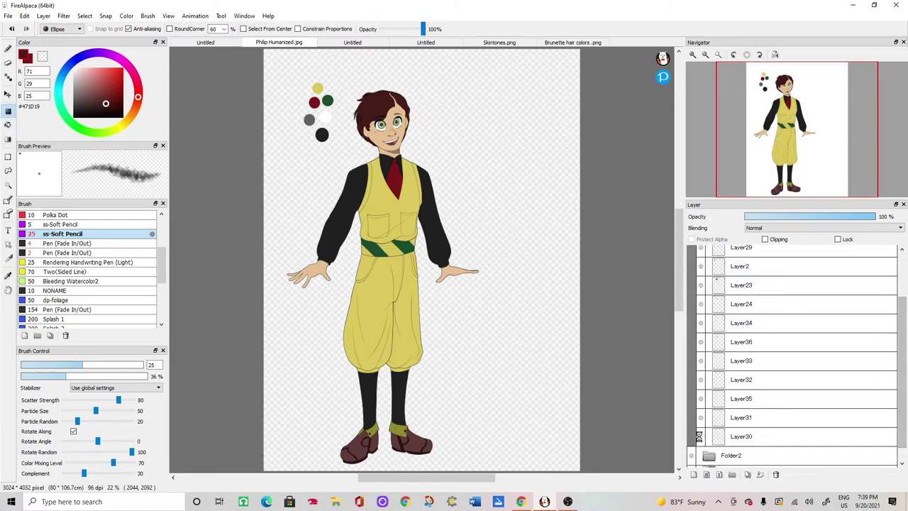
{"action": "left_click", "coordinate": [692, 436]}
{"action": "left_click", "coordinate": [709, 293]}
{"action": "left_click_drag", "start_coordinate": [712, 291], "coordinate": [716, 268]}
- Add a layer clipped to Folder1 and set up the AirBrush at 70 px in dark olive #6B5F24 for tinting the trouser lines
{"action": "left_click", "coordinate": [694, 474]}
{"action": "left_click", "coordinate": [765, 239]}
{"action": "key", "text": "ctrl+plus"}
{"action": "left_click", "coordinate": [8, 275]}
{"action": "left_click", "coordinate": [417, 288]}
{"action": "left_click", "coordinate": [7, 49]}
{"action": "left_click_drag", "start_coordinate": [165, 268], "coordinate": [165, 302]}
{"action": "left_click", "coordinate": [55, 257]}
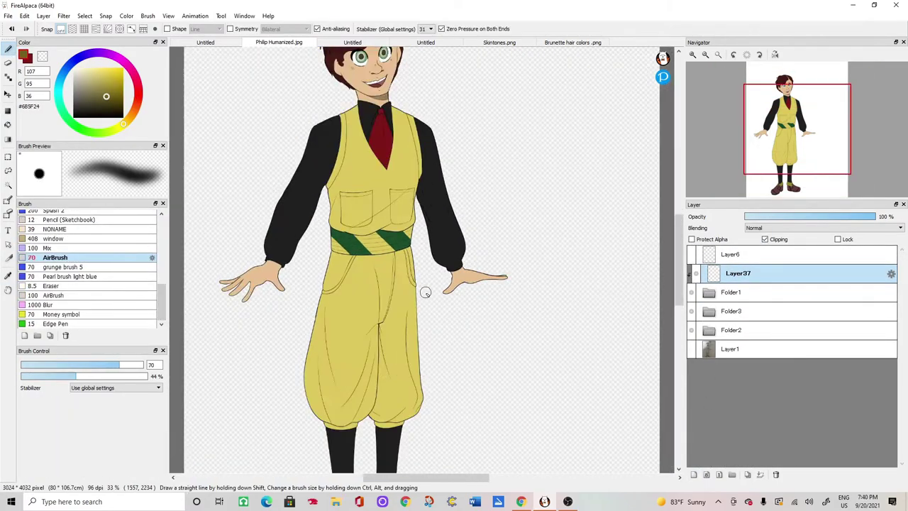
- Set the AirBrush to dark red #490706 at 30 px for tinting the tie's lines
{"action": "scroll", "coordinate": [376, 85], "scroll_direction": "up", "scroll_amount": 4}
{"action": "left_click", "coordinate": [120, 104]}
{"action": "key", "text": "bracketleft"}
{"action": "key", "text": "bracketleft"}
{"action": "key", "text": "bracketleft"}
{"action": "key", "text": "bracketleft"}
{"action": "key", "text": "bracketleft"}
{"action": "key", "text": "bracketleft"}
{"action": "key", "text": "bracketleft"}
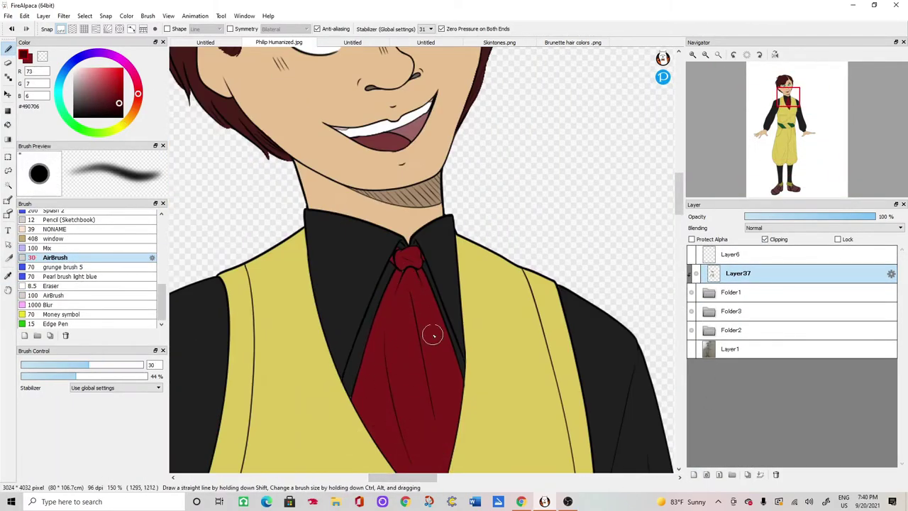
- Tint the sash's lines with darker shades of its stripe colours, using a 50 px AirBrush and dark yellow #847016 on the yellow parts
{"action": "scroll", "coordinate": [383, 241], "scroll_direction": "up", "scroll_amount": 5}
{"action": "left_click", "coordinate": [80, 128]}
{"action": "left_click", "coordinate": [122, 112]}
{"action": "key", "text": "bracketright"}
{"action": "key", "text": "bracketright"}
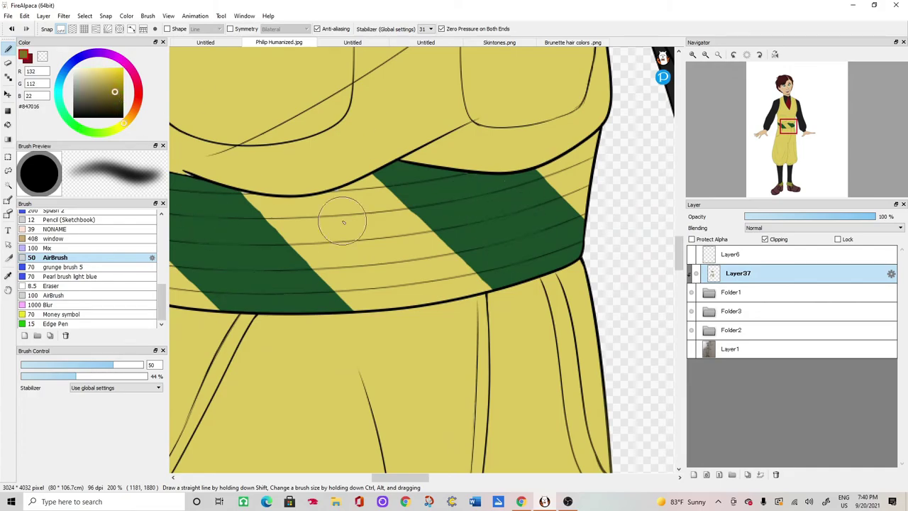
- Sample the clothing colour near the waist and continue tinting the clothing lines with a larger AirBrush
{"action": "scroll", "coordinate": [286, 184], "scroll_direction": "down", "scroll_amount": 2}
{"action": "mouse_move", "coordinate": [679, 254]}
{"action": "left_mouse_down"}
{"action": "mouse_move", "coordinate": [679, 380]}
{"action": "mouse_move", "coordinate": [679, 225]}
{"action": "mouse_move", "coordinate": [679, 253]}
{"action": "left_mouse_up"}
{"action": "key", "text": "ctrl+plus"}
{"action": "key", "text": "ctrl+plus"}
{"action": "left_click", "coordinate": [8, 275]}
{"action": "left_click", "coordinate": [525, 320]}
{"action": "key", "text": "ctrl+minus"}
{"action": "key", "text": "bracketright"}
{"action": "key", "text": "bracketright"}
{"action": "key", "text": "bracketright"}
{"action": "key", "text": "ctrl+minus"}
{"action": "key", "text": "ctrl+minus"}
{"action": "key", "text": "ctrl+minus"}
- Set a brown skin-line colour, #643F13, and enlarge the AirBrush for tinting the skin's line art
{"action": "left_click", "coordinate": [7, 275]}
{"action": "scroll", "coordinate": [259, 244], "scroll_direction": "up", "scroll_amount": 2}
{"action": "left_click", "coordinate": [113, 98]}
{"action": "left_click", "coordinate": [7, 49]}
{"action": "key", "text": "bracketright"}
{"action": "key", "text": "bracketright"}
{"action": "key", "text": "bracketright"}
{"action": "key", "text": "bracketright"}
- Reduce the AirBrush to 30 px and tint the jaw line with brown #643F13
{"action": "scroll", "coordinate": [383, 355], "scroll_direction": "down", "scroll_amount": 2}
{"action": "left_click_drag", "start_coordinate": [779, 127], "coordinate": [784, 87]}
{"action": "scroll", "coordinate": [436, 304], "scroll_direction": "up", "scroll_amount": 3}
{"action": "key", "text": "bracketleft"}
{"action": "key", "text": "bracketleft"}
{"action": "key", "text": "bracketleft"}
{"action": "key", "text": "bracketleft"}
{"action": "key", "text": "bracketleft"}
{"action": "left_click_drag", "start_coordinate": [500, 402], "coordinate": [341, 387]}
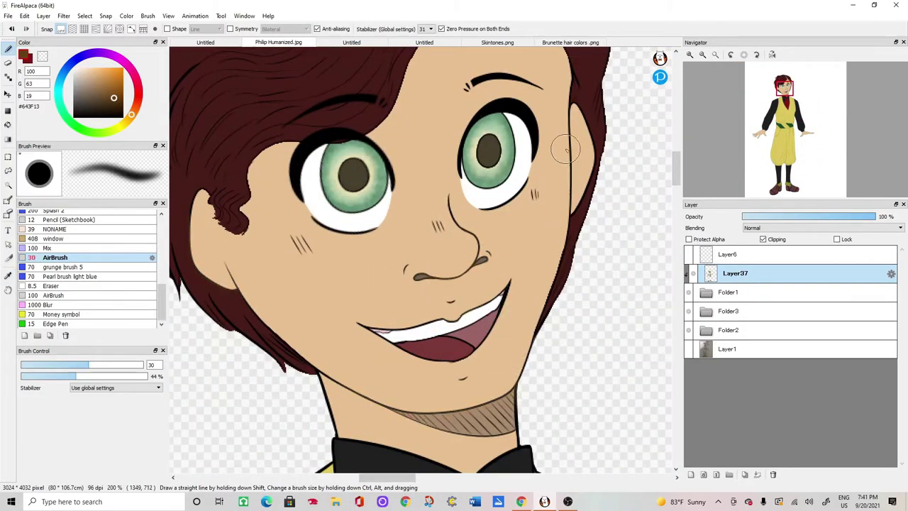
- Tint the line art of both eyebrows dark red with the AirBrush to match the hair
{"action": "left_click_drag", "start_coordinate": [676, 168], "coordinate": [676, 159]}
{"action": "scroll", "coordinate": [468, 173], "scroll_direction": "up", "scroll_amount": 1}
{"action": "left_click", "coordinate": [138, 96]}
{"action": "left_click_drag", "start_coordinate": [503, 149], "coordinate": [602, 167]}
{"action": "left_click_drag", "start_coordinate": [337, 174], "coordinate": [213, 229]}
- Set the AirBrush to dark olive #584D0D at 25 px for tinting the line art on the face
{"action": "scroll", "coordinate": [425, 213], "scroll_direction": "down", "scroll_amount": 1}
{"action": "scroll", "coordinate": [486, 202], "scroll_direction": "down", "scroll_amount": 1}
{"action": "key", "text": "bracketright"}
{"action": "key", "text": "bracketright"}
{"action": "key", "text": "bracketright"}
{"action": "key", "text": "bracketright"}
{"action": "scroll", "coordinate": [506, 137], "scroll_direction": "up", "scroll_amount": 2}
{"action": "left_click", "coordinate": [75, 124]}
{"action": "left_click", "coordinate": [108, 103]}
{"action": "key", "text": "bracketleft"}
{"action": "key", "text": "bracketleft"}
{"action": "key", "text": "bracketleft"}
{"action": "key", "text": "bracketleft"}
{"action": "key", "text": "bracketleft"}
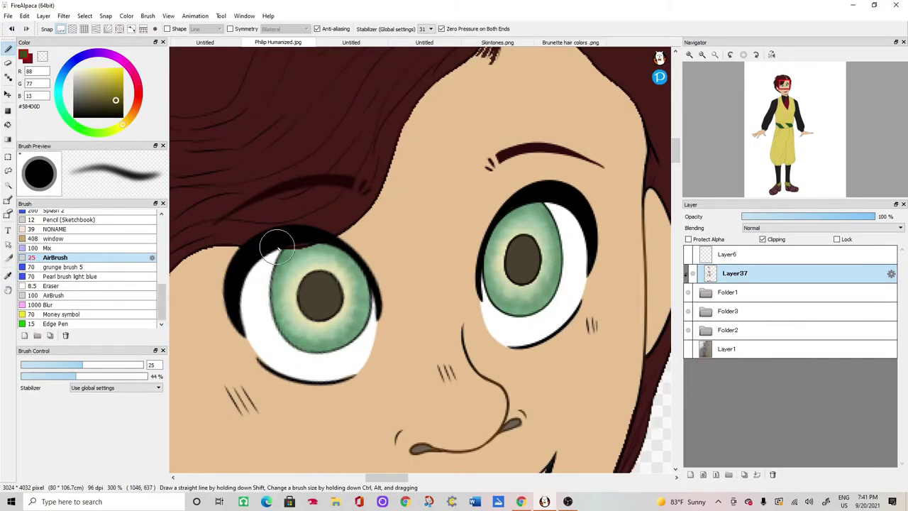
{"action": "scroll", "coordinate": [342, 264], "scroll_direction": "down", "scroll_amount": 3}
{"action": "left_click_drag", "start_coordinate": [677, 177], "coordinate": [676, 193]}
{"action": "scroll", "coordinate": [420, 260], "scroll_direction": "up", "scroll_amount": 1}
- On a new layer, paint white #FFFFFF highlights in the eyes with the Pen (Fade In/Out) at 10 px
{"action": "left_click", "coordinate": [690, 475]}
{"action": "left_click", "coordinate": [74, 68]}
{"action": "scroll", "coordinate": [75, 289], "scroll_direction": "up", "scroll_amount": 5}
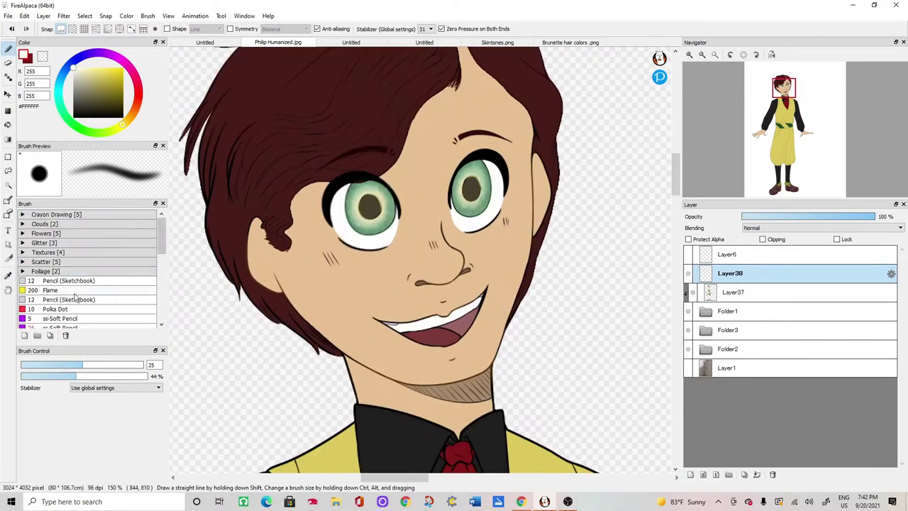
{"action": "left_click", "coordinate": [69, 287]}
{"action": "scroll", "coordinate": [420, 248], "scroll_direction": "up", "scroll_amount": 2}
{"action": "left_click_drag", "start_coordinate": [676, 160], "coordinate": [676, 151]}
{"action": "key", "text": "bracketright"}
{"action": "key", "text": "bracketright"}
{"action": "key", "text": "bracketright"}
{"action": "left_click_drag", "start_coordinate": [535, 261], "coordinate": [559, 254]}
{"action": "left_click_drag", "start_coordinate": [337, 296], "coordinate": [358, 292]}
- Put the left-hand eye's white highlight on its own layer, move it to the iris edge and adjust it with Transform
{"action": "scroll", "coordinate": [454, 269], "scroll_direction": "down", "scroll_amount": 2}
{"action": "left_click", "coordinate": [7, 94]}
{"action": "scroll", "coordinate": [433, 283], "scroll_direction": "up", "scroll_amount": 1}
{"action": "left_click", "coordinate": [691, 474]}
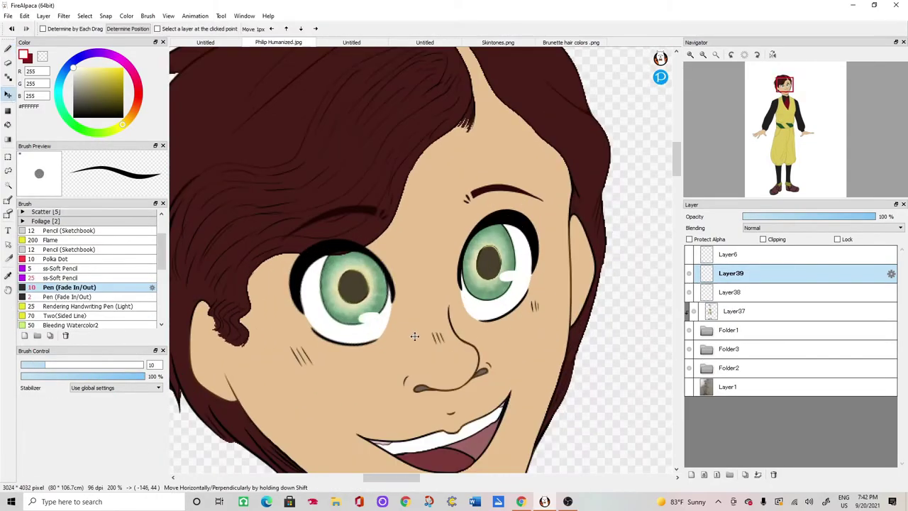
{"action": "scroll", "coordinate": [425, 312], "scroll_direction": "up", "scroll_amount": 2}
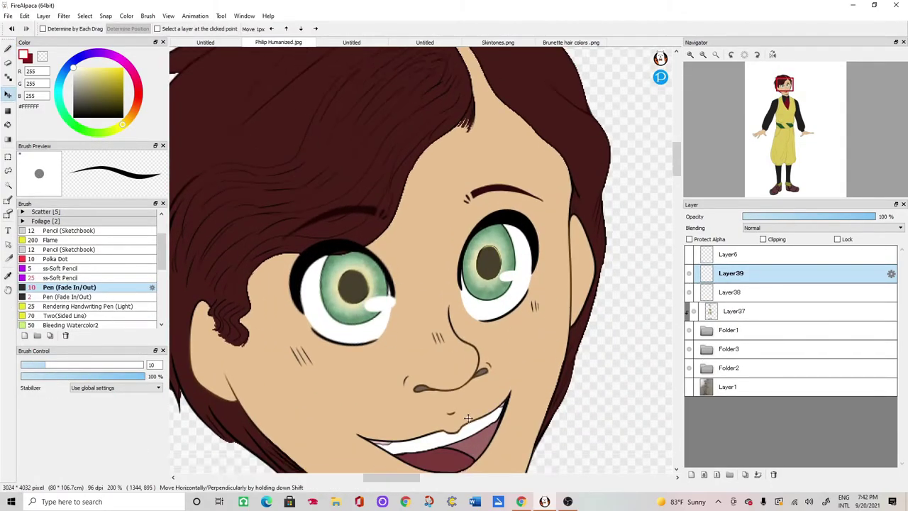
{"action": "key", "text": "e"}
{"action": "scroll", "coordinate": [378, 321], "scroll_direction": "up", "scroll_amount": 1}
{"action": "scroll", "coordinate": [379, 320], "scroll_direction": "down", "scroll_amount": 1}
{"action": "key", "text": "ctrl+t"}
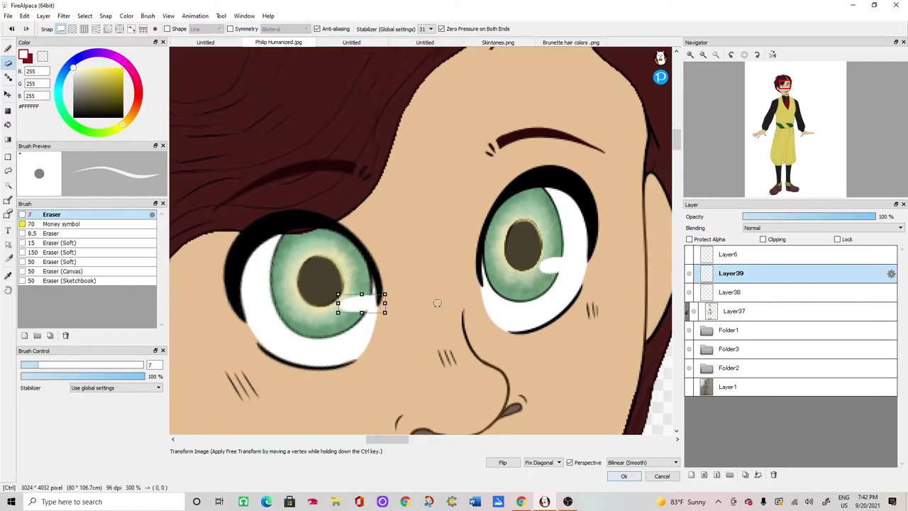
{"action": "left_click", "coordinate": [624, 476]}
- Select the yellow vest and trousers, starting from the flat-colour folder Folder2
{"action": "left_click", "coordinate": [716, 54]}
{"action": "left_click", "coordinate": [690, 373]}
{"action": "key", "text": "w"}
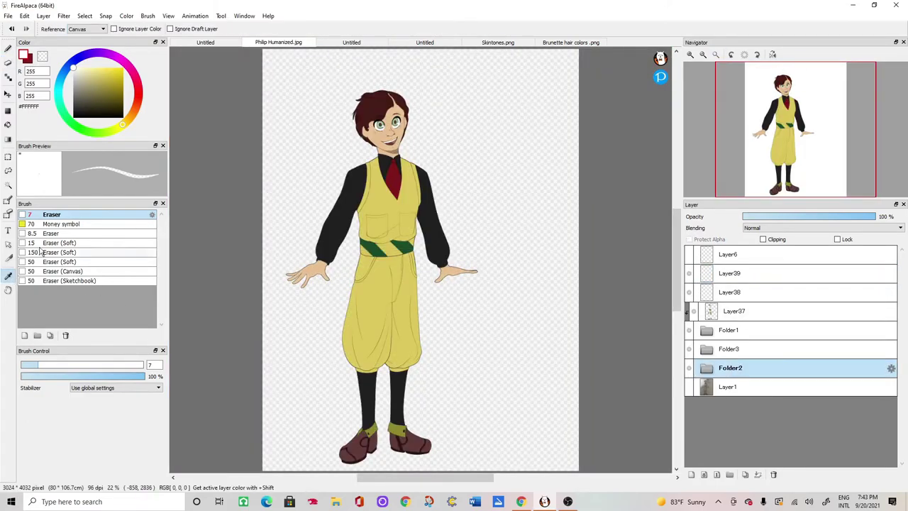
{"action": "left_click", "coordinate": [416, 259]}
{"action": "left_click", "coordinate": [367, 186], "text": "shift"}
- Add a Multiply layer above the flat colours and paint purple #7C599E shadows on the trousers and vest hem at 40 px
{"action": "left_click", "coordinate": [8, 49]}
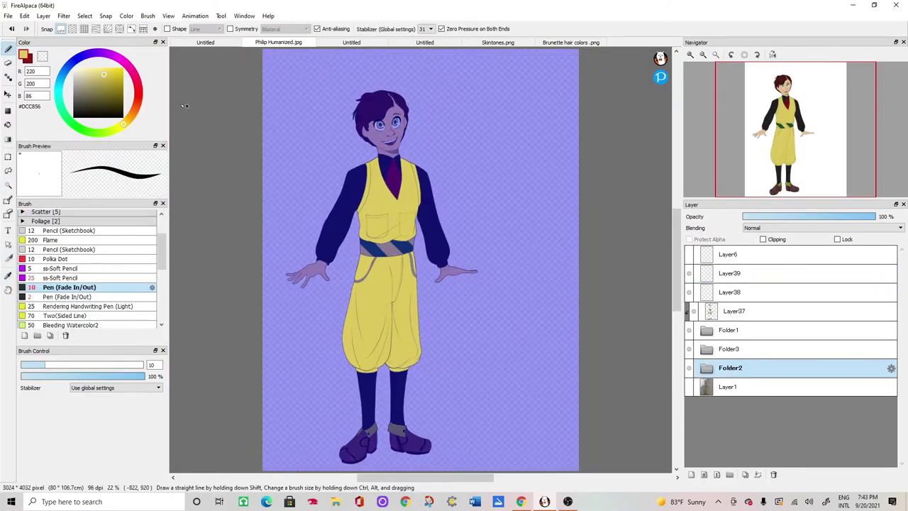
{"action": "left_click", "coordinate": [692, 474]}
{"action": "left_click", "coordinate": [823, 228]}
{"action": "left_click", "coordinate": [770, 237]}
{"action": "left_click", "coordinate": [97, 53]}
{"action": "left_click", "coordinate": [95, 86]}
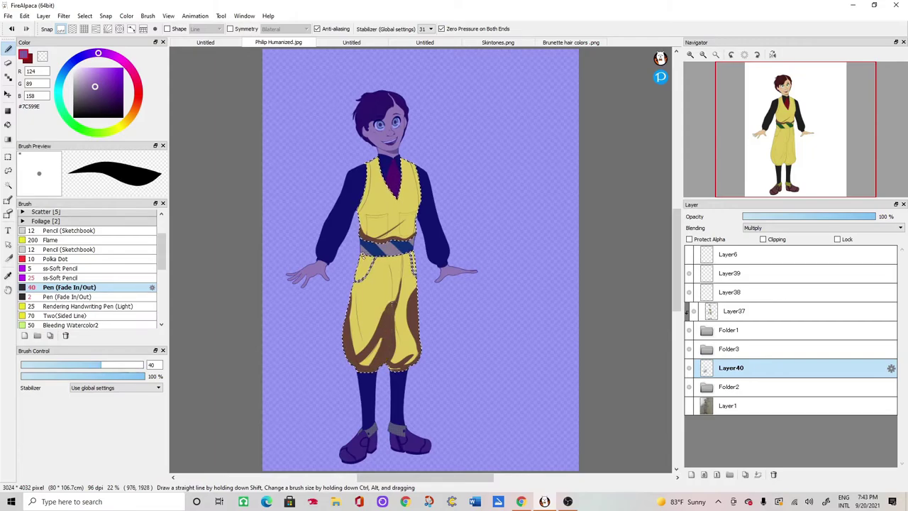
- Build up soft purple shading on the trousers and vest with the AirBrush at 700 px
{"action": "left_click_drag", "start_coordinate": [162, 252], "coordinate": [162, 302]}
{"action": "left_click", "coordinate": [64, 258]}
{"action": "left_click_drag", "start_coordinate": [130, 365], "coordinate": [143, 365]}
{"action": "left_click_drag", "start_coordinate": [340, 315], "coordinate": [359, 358]}
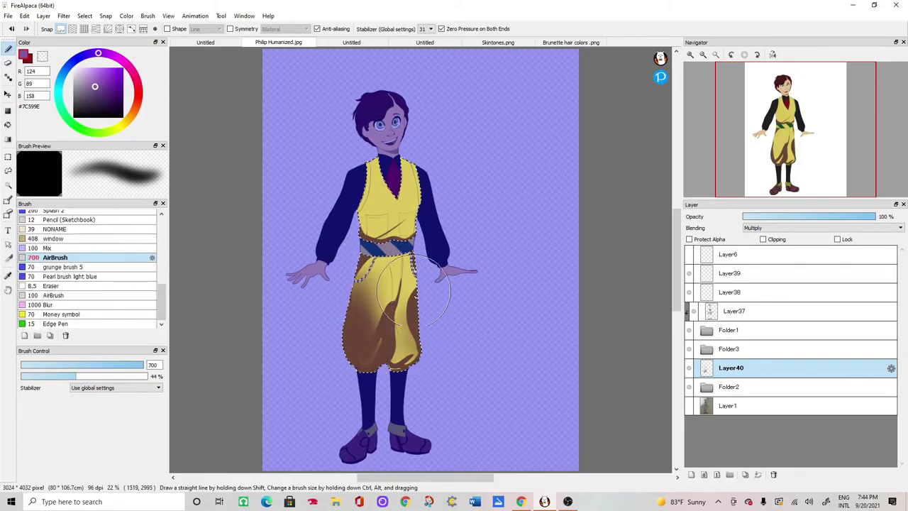
- Soften the yellow clothing's shading with a 700 px Eraser (Soft), clear the selection and lower the shading layer's opacity to 49%
{"action": "key", "text": "e"}
{"action": "key", "text": "ctrl+d"}
{"action": "left_click", "coordinate": [64, 243]}
{"action": "left_click_drag", "start_coordinate": [127, 365], "coordinate": [141, 369]}
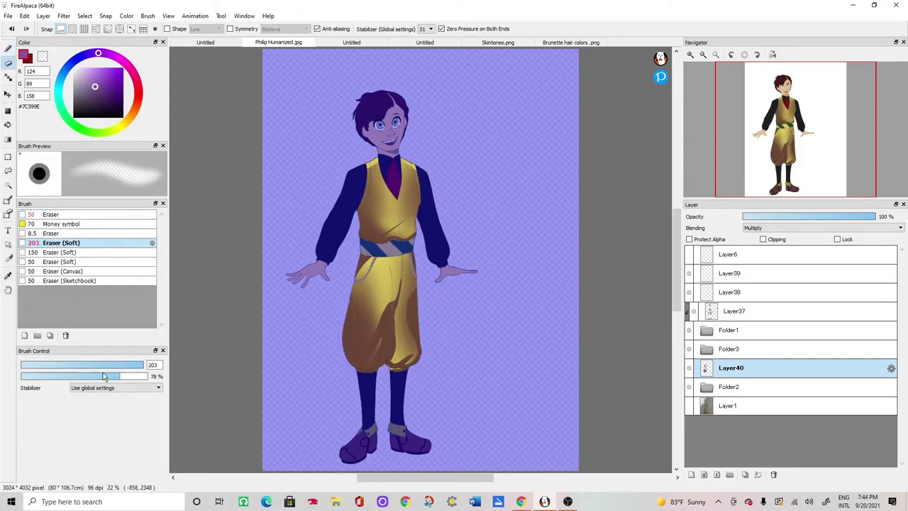
{"action": "key", "text": "ctrl+d"}
{"action": "left_click_drag", "start_coordinate": [837, 216], "coordinate": [807, 217]}
- Select the red tie and paint #7C599E fold shadows on a new Multiply layer with the 30 px Pen (Fade In/Out)
{"action": "left_click", "coordinate": [8, 275]}
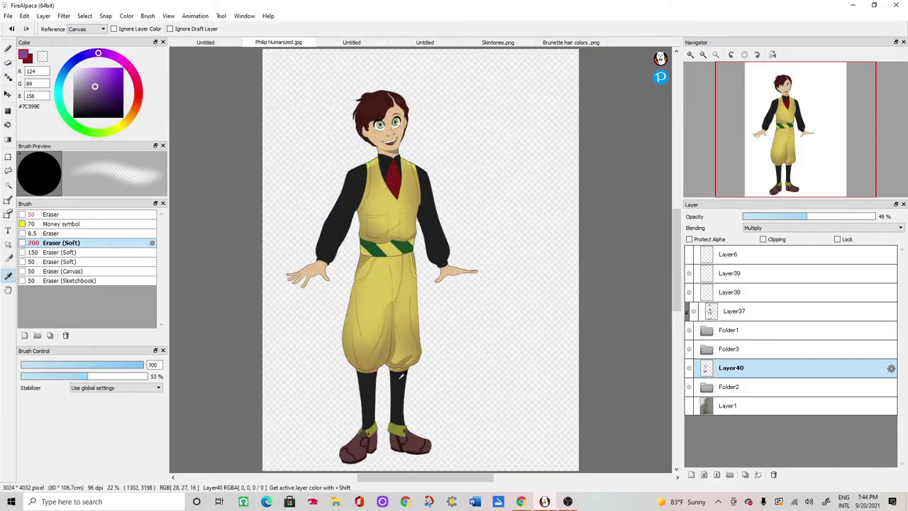
{"action": "left_click", "coordinate": [8, 185]}
{"action": "left_click", "coordinate": [395, 181]}
{"action": "key", "text": "ctrl+d"}
{"action": "scroll", "coordinate": [399, 140], "scroll_direction": "up", "scroll_amount": 5}
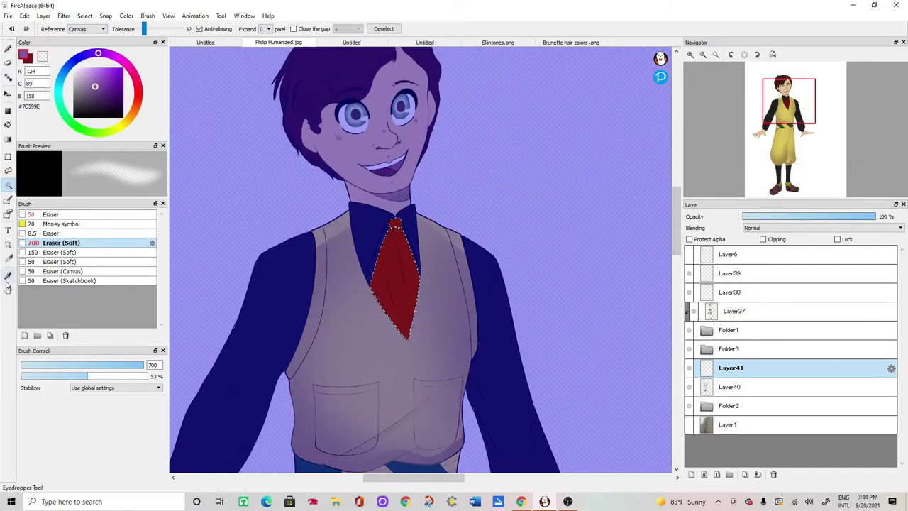
{"action": "left_click", "coordinate": [125, 250]}
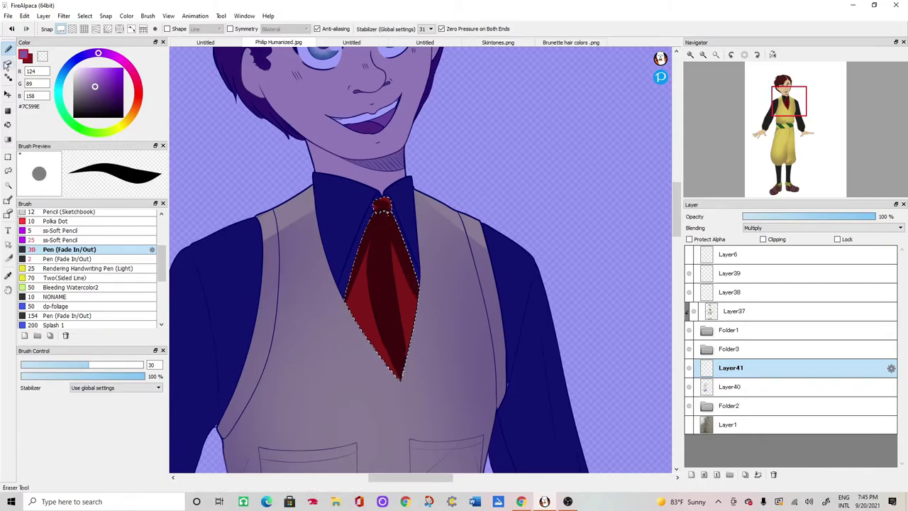
- Airbrush the tie's shading darker, and lift out lighter streaks with the Eraser (Soft) at 70 px
{"action": "scroll", "coordinate": [71, 284], "scroll_direction": "down", "scroll_amount": 3}
{"action": "left_click", "coordinate": [71, 300]}
{"action": "key", "text": "e"}
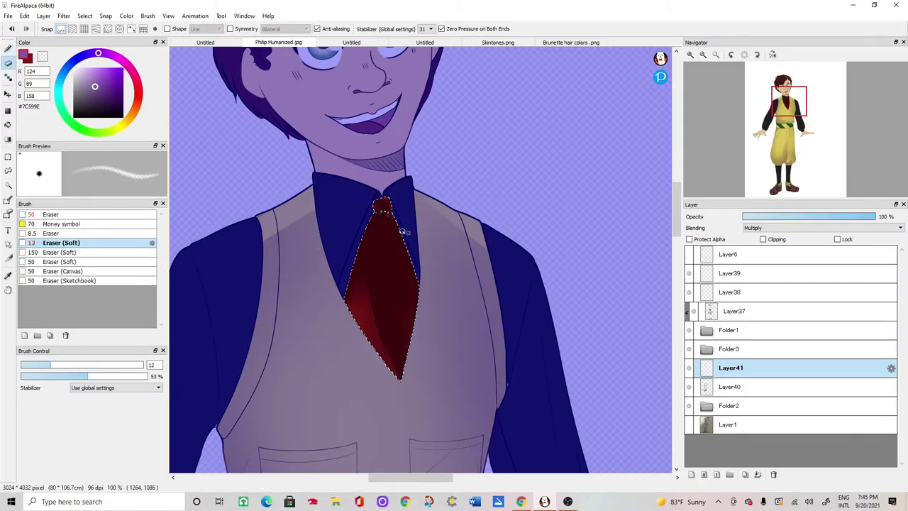
{"action": "key", "text": "]"}
{"action": "key", "text": "]"}
{"action": "key", "text": "]"}
{"action": "key", "text": "]"}
{"action": "key", "text": "]"}
{"action": "key", "text": "]"}
{"action": "left_click_drag", "start_coordinate": [375, 333], "coordinate": [419, 241]}
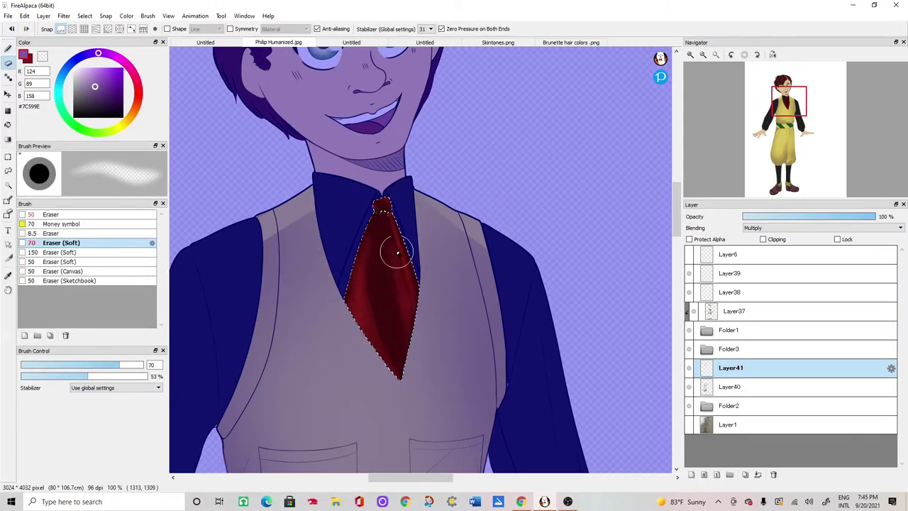
- Refine the tie's shading by alternating brush and eraser, finishing with a smaller hard Eraser
{"action": "key", "text": "b"}
{"action": "key", "text": "["}
{"action": "key", "text": "["}
{"action": "key", "text": "e"}
{"action": "key", "text": "["}
{"action": "key", "text": "b"}
{"action": "key", "text": "e"}
{"action": "left_click", "coordinate": [53, 215]}
{"action": "key", "text": "["}
{"action": "key", "text": "["}
{"action": "key", "text": "["}
{"action": "key", "text": "["}
{"action": "key", "text": "["}
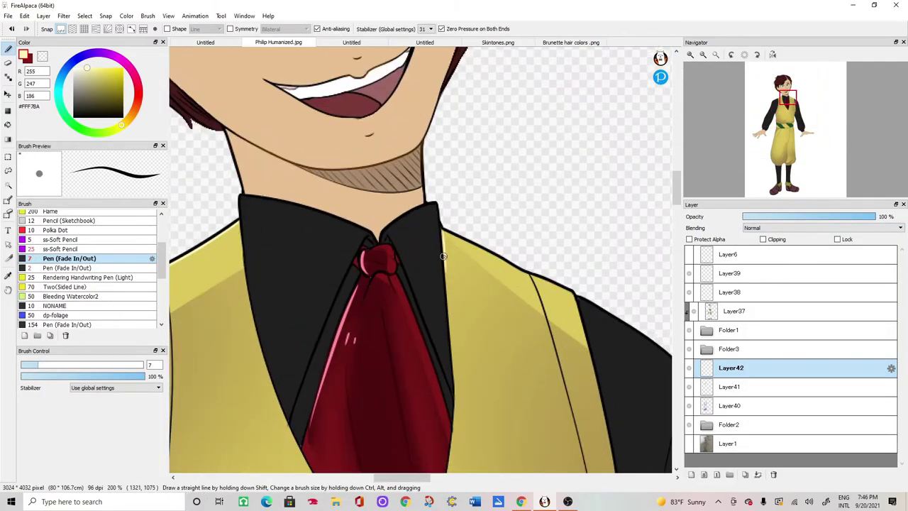
- Paint pale yellow #FFF7BA highlights along the vest's edges with the 7 px Pen (Fade In/Out)
{"action": "left_click_drag", "start_coordinate": [293, 237], "coordinate": [294, 304]}
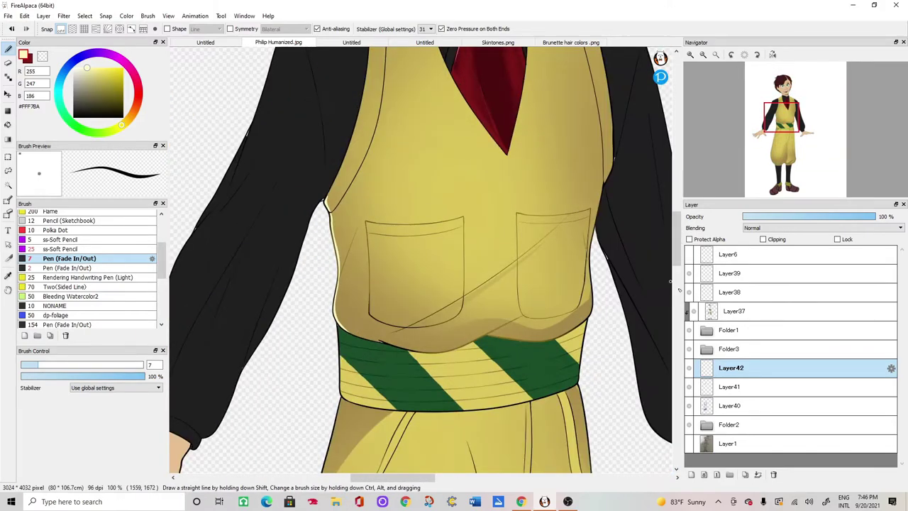
{"action": "left_click_drag", "start_coordinate": [257, 149], "coordinate": [259, 221]}
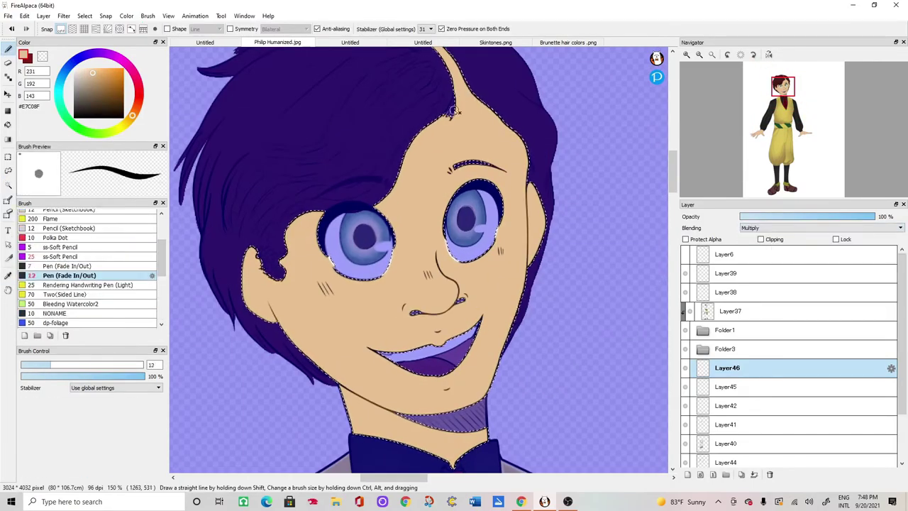
- Shade the selected skin on a Multiply layer in #E7C08F with the Pen (Fade In/Out)
{"action": "left_click", "coordinate": [688, 384]}
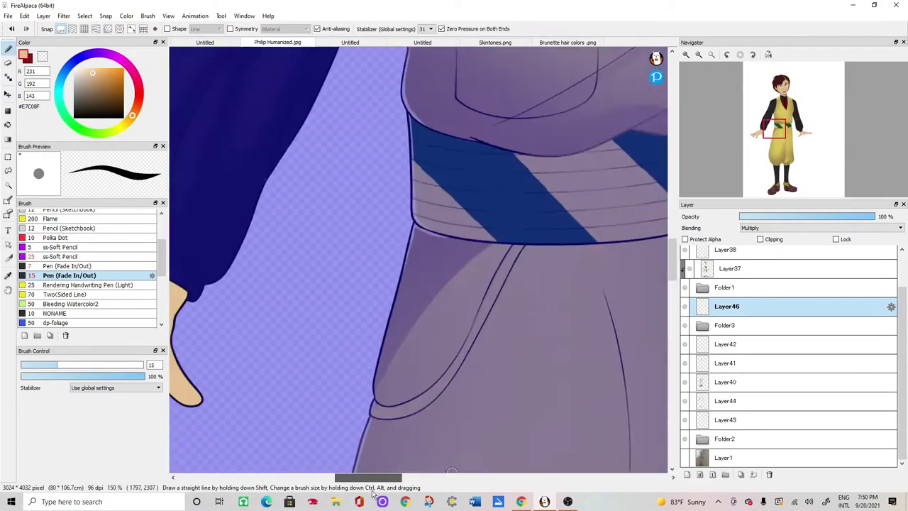
{"action": "left_click", "coordinate": [110, 301]}
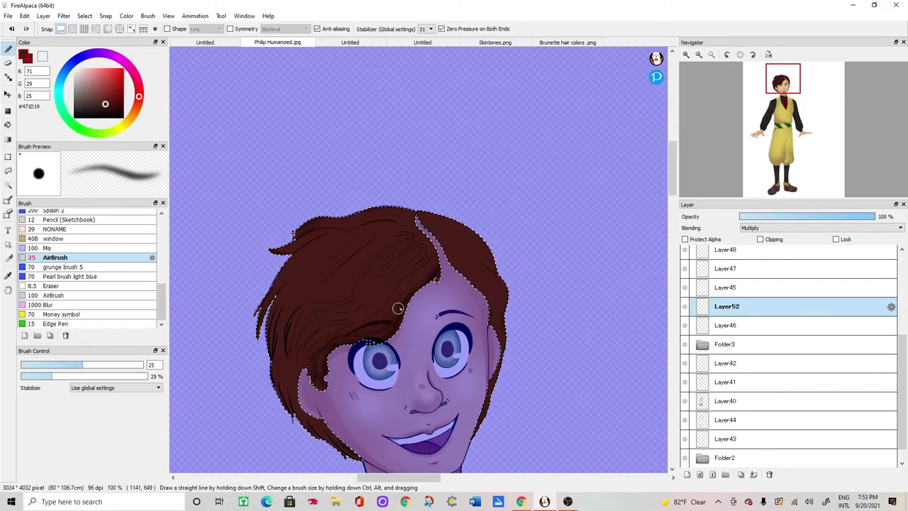
- Airbrush dark brown #471D19 shading onto the selected hair on its Multiply layer
{"action": "key", "text": "]"}
{"action": "key", "text": "]"}
{"action": "mouse_move", "coordinate": [406, 282]}
{"action": "left_mouse_down"}
{"action": "mouse_move", "coordinate": [337, 303]}
{"action": "mouse_move", "coordinate": [447, 272]}
{"action": "left_mouse_up"}
{"action": "key", "text": "ctrl+Down"}
{"action": "key", "text": "["}
- Set the AirBrush to reddish brown #975651 at 150 px for broad hair shading
{"action": "left_click", "coordinate": [98, 89]}
{"action": "key", "text": "]"}
{"action": "key", "text": "]"}
{"action": "key", "text": "]"}
{"action": "key", "text": "]"}
{"action": "key", "text": "]"}
{"action": "key", "text": "]"}
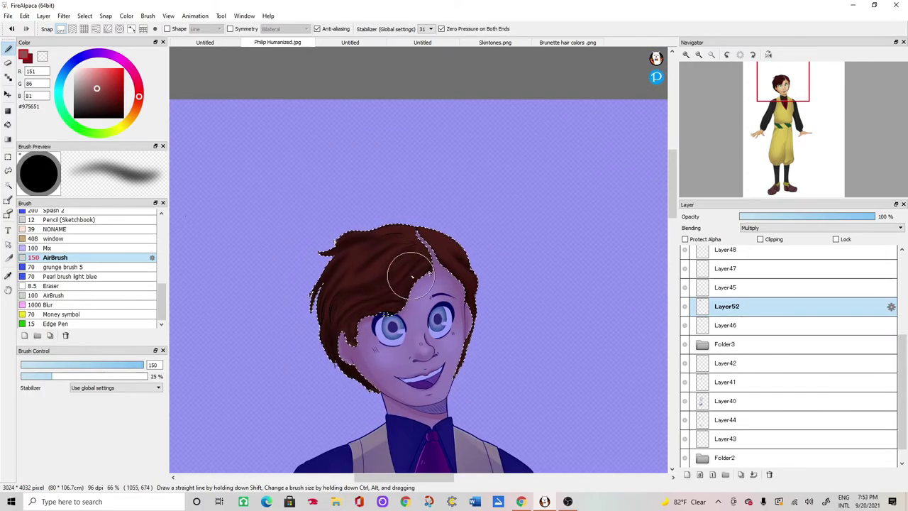
- Brush a soft lighter shine onto the large swept side of the hair on a new layer
{"action": "left_click", "coordinate": [686, 474]}
{"action": "left_click", "coordinate": [83, 70]}
{"action": "key", "text": "ctrl+Up"}
{"action": "left_click_drag", "start_coordinate": [381, 296], "coordinate": [319, 312]}
{"action": "key", "text": "ctrl+Down"}
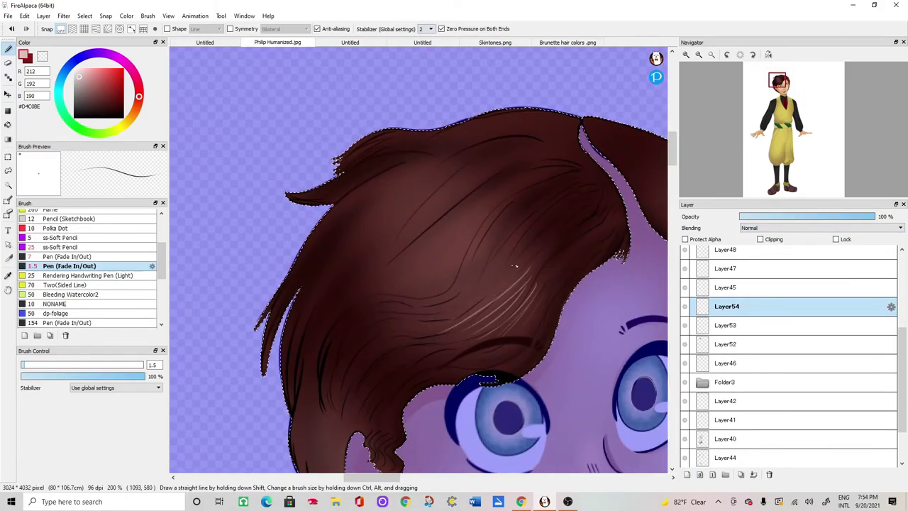
- Draw thin light strands in #D4C0BE through the hair with the Pen (Fade In/Out) at 1.5 px
{"action": "left_click_drag", "start_coordinate": [483, 230], "coordinate": [432, 272]}
{"action": "left_click_drag", "start_coordinate": [392, 138], "coordinate": [286, 196]}
{"action": "scroll", "coordinate": [433, 326], "scroll_direction": "down", "scroll_amount": 3}
- Set up a new hair-shading layer with Multiply blending and 24% opacity
{"action": "left_click", "coordinate": [816, 228]}
{"action": "left_click", "coordinate": [763, 249]}
{"action": "left_click_drag", "start_coordinate": [871, 217], "coordinate": [764, 219]}
{"action": "left_click", "coordinate": [687, 475]}
{"action": "scroll", "coordinate": [436, 412], "scroll_direction": "up", "scroll_amount": 2}
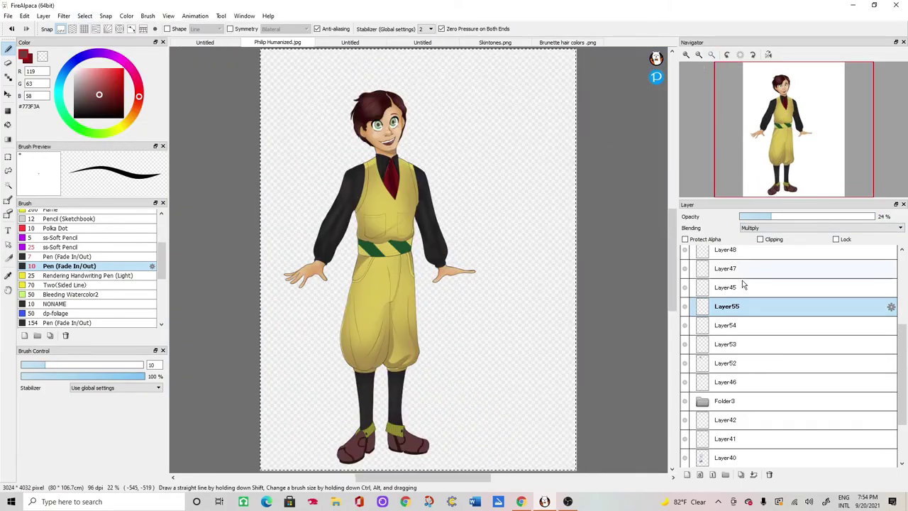
- Paint a pink #FFCAC6 hair shine on an Add layer with the 50 px pen and soften it with Gaussian Blur
{"action": "left_click_drag", "start_coordinate": [364, 107], "coordinate": [376, 103]}
{"action": "left_click", "coordinate": [63, 16]}
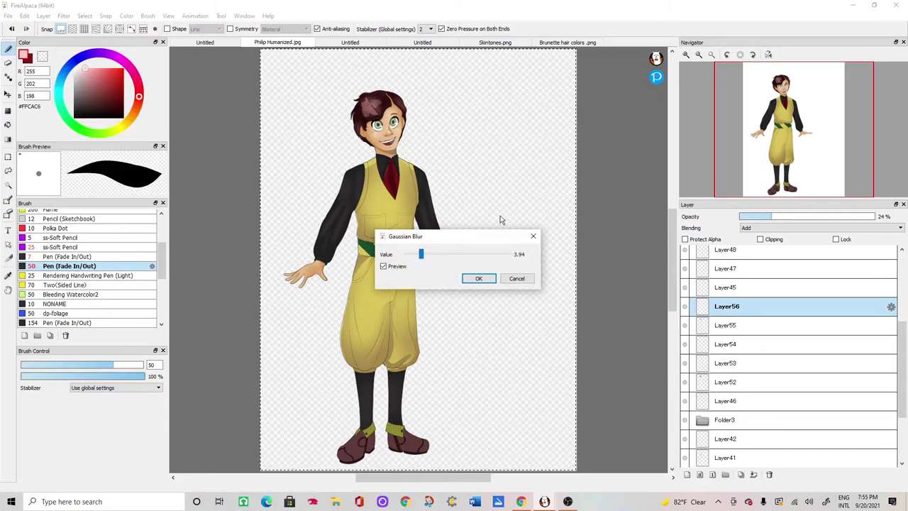
{"action": "left_click", "coordinate": [479, 278]}
{"action": "left_click", "coordinate": [64, 16]}
{"action": "left_click", "coordinate": [95, 105]}
{"action": "left_click", "coordinate": [479, 278]}
- Adjust the hair shine layer's opacity and move it lower in the layer stack
{"action": "left_click_drag", "start_coordinate": [867, 217], "coordinate": [880, 217]}
{"action": "left_click_drag", "start_coordinate": [736, 306], "coordinate": [735, 333]}
{"action": "left_click_drag", "start_coordinate": [736, 325], "coordinate": [740, 383]}
- Group the character's layers in a new folder and create a merged copy of the character above it
{"action": "left_click", "coordinate": [725, 254]}
{"action": "left_click_drag", "start_coordinate": [902, 362], "coordinate": [901, 270]}
{"action": "left_click", "coordinate": [725, 438]}
{"action": "left_click", "coordinate": [715, 295]}
{"action": "left_click", "coordinate": [725, 444], "text": "shift"}
{"action": "left_click", "coordinate": [725, 475]}
{"action": "left_click", "coordinate": [754, 475]}
{"action": "left_click_drag", "start_coordinate": [714, 292], "coordinate": [714, 312]}
- Reduce the merged character copy's colour saturation and hide the folder of original layers
{"action": "left_click", "coordinate": [64, 15]}
{"action": "left_click", "coordinate": [79, 36]}
{"action": "left_click_drag", "start_coordinate": [539, 257], "coordinate": [508, 258]}
{"action": "left_click", "coordinate": [595, 284]}
{"action": "left_click", "coordinate": [686, 311]}
{"action": "left_click", "coordinate": [725, 311]}
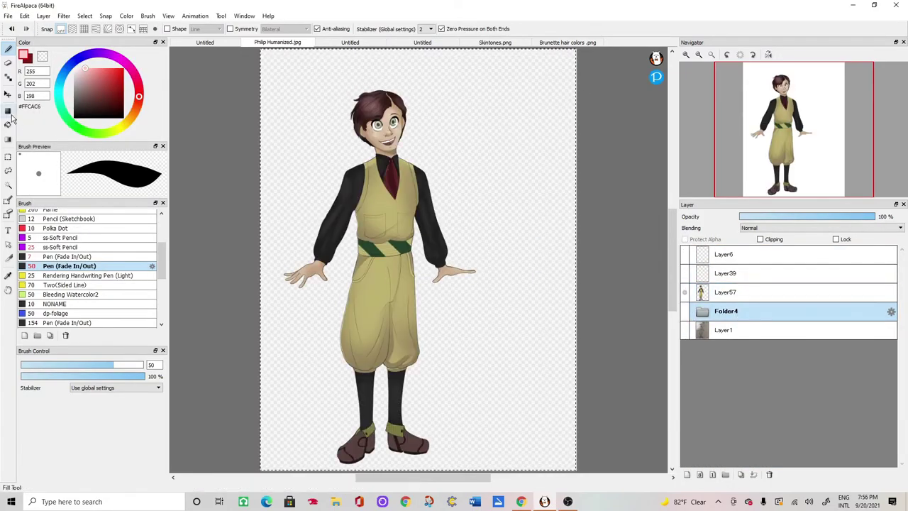
- Compare the desaturated merged copy with the original layers by switching the copy's visibility on and off
{"action": "left_click", "coordinate": [8, 112]}
{"action": "left_click", "coordinate": [685, 292]}
{"action": "left_click", "coordinate": [685, 292]}
{"action": "left_click", "coordinate": [686, 293]}
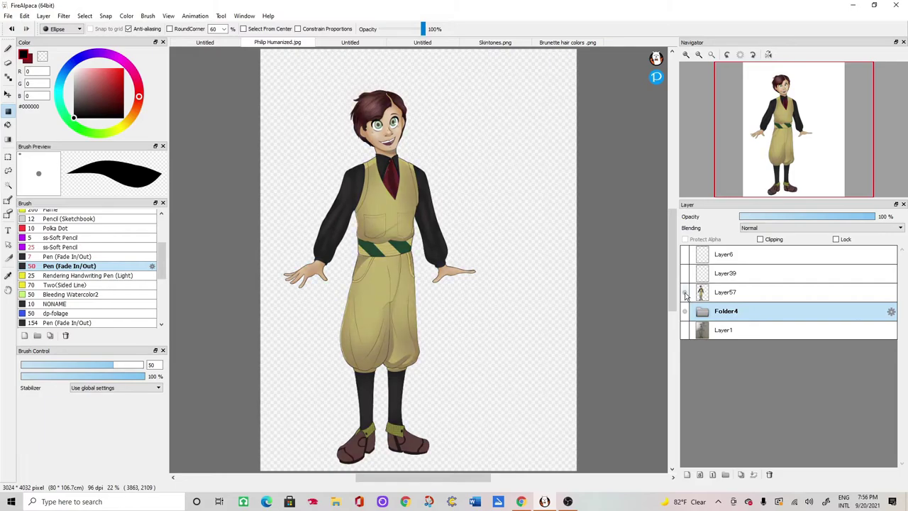
{"action": "left_click", "coordinate": [685, 293]}
{"action": "left_click", "coordinate": [686, 293]}
{"action": "left_click", "coordinate": [685, 295]}
{"action": "left_click", "coordinate": [684, 297]}
{"action": "left_click", "coordinate": [682, 296]}
- Look through the layers inside Folder4 and check the original colours against the merged copy again
{"action": "left_click", "coordinate": [698, 313]}
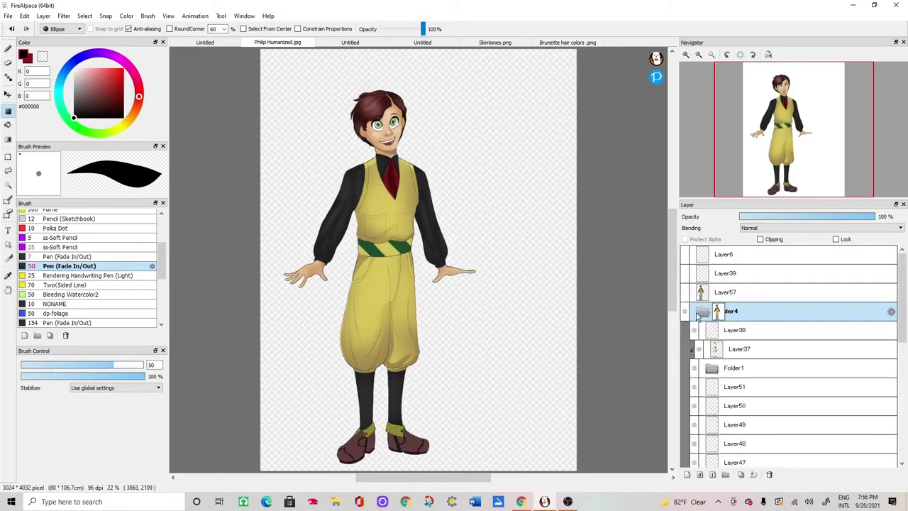
{"action": "left_click", "coordinate": [706, 311]}
{"action": "left_click", "coordinate": [685, 310]}
{"action": "left_click", "coordinate": [685, 310]}
{"action": "left_click", "coordinate": [685, 295]}
{"action": "left_click", "coordinate": [684, 295]}
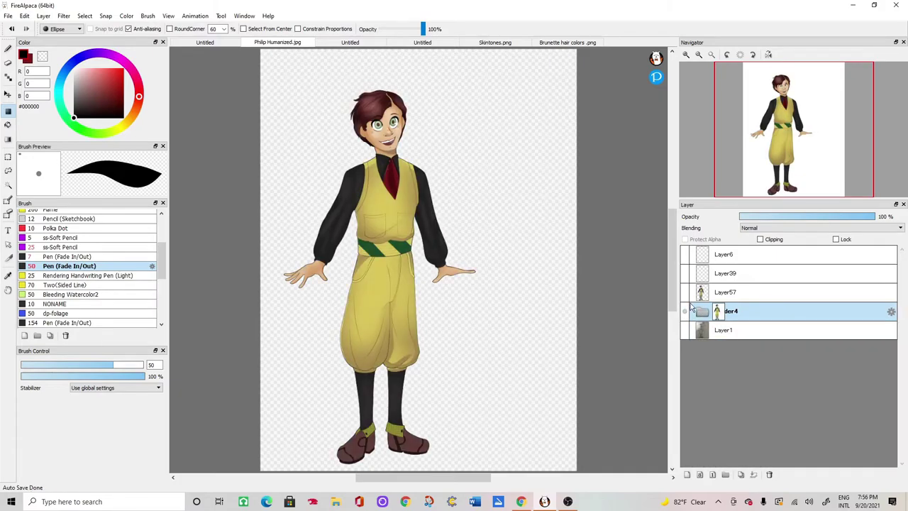
- Check what Layer40, Folder3 and the neighbouring layers inside Folder4 contribute by switching their visibility off and on
{"action": "left_click", "coordinate": [706, 311]}
{"action": "left_click", "coordinate": [688, 314]}
{"action": "left_click", "coordinate": [688, 314]}
{"action": "scroll", "coordinate": [708, 381], "scroll_direction": "down", "scroll_amount": 10}
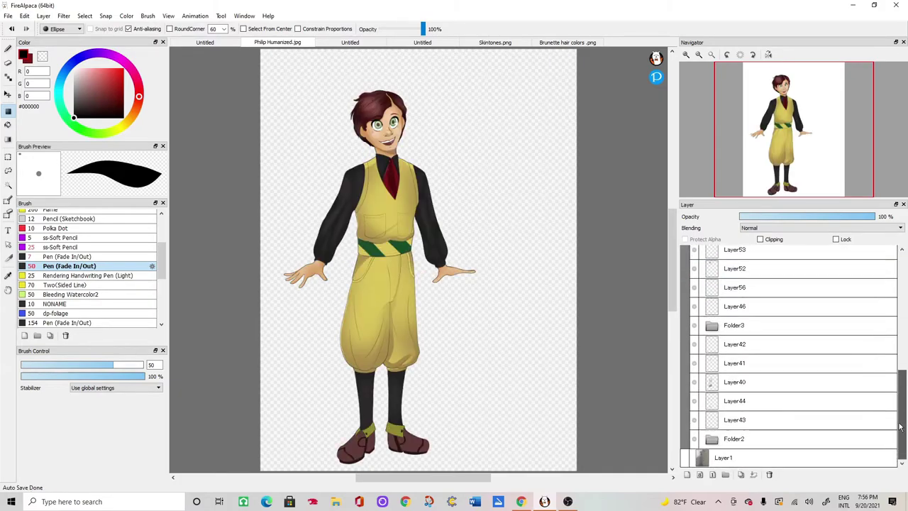
{"action": "left_click", "coordinate": [694, 382]}
{"action": "left_click", "coordinate": [694, 382]}
{"action": "left_click", "coordinate": [707, 327]}
{"action": "left_click", "coordinate": [694, 325]}
{"action": "left_click", "coordinate": [694, 325]}
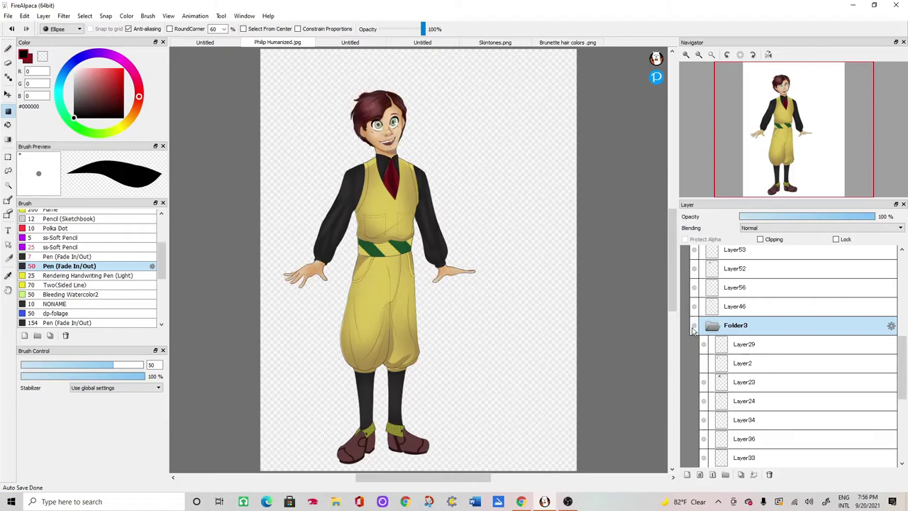
{"action": "left_click", "coordinate": [707, 327]}
{"action": "left_click", "coordinate": [695, 383]}
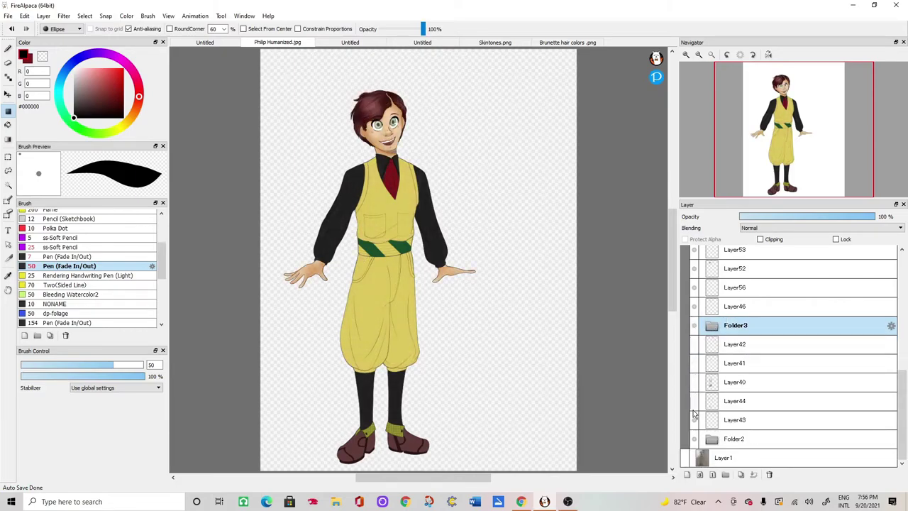
{"action": "left_click", "coordinate": [695, 383]}
- Group all layers of Folder4 that lie above Folder2 in a new folder and toggle its visibility to check it
{"action": "scroll", "coordinate": [699, 348], "scroll_direction": "up", "scroll_amount": 10}
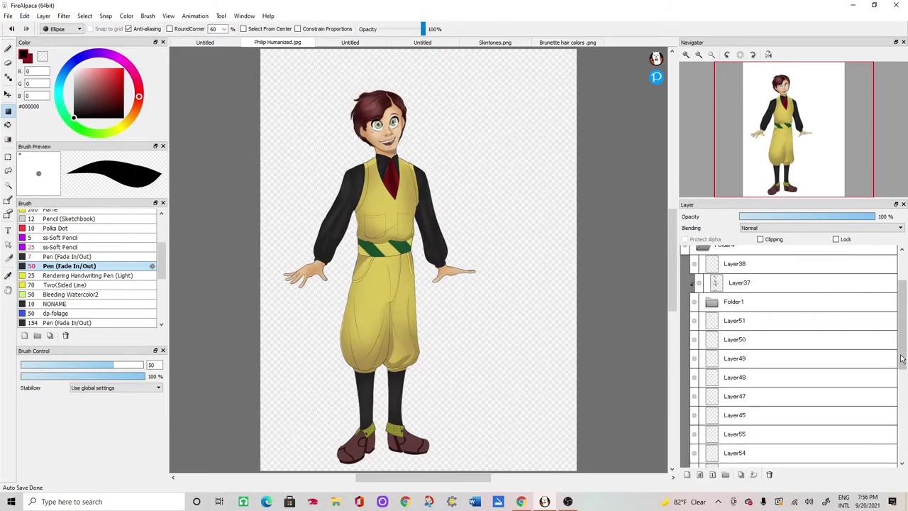
{"action": "left_click", "coordinate": [712, 338]}
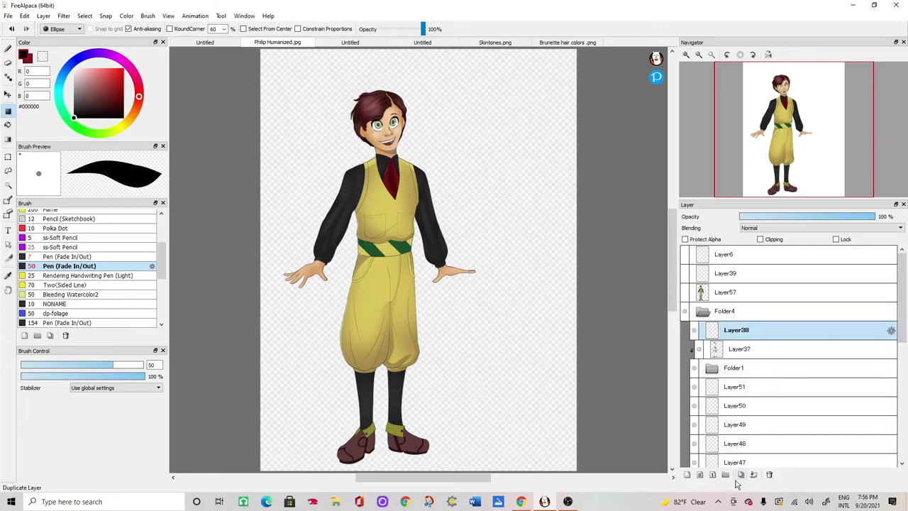
{"action": "left_click", "coordinate": [738, 348]}
{"action": "scroll", "coordinate": [743, 398], "scroll_direction": "down", "scroll_amount": 8}
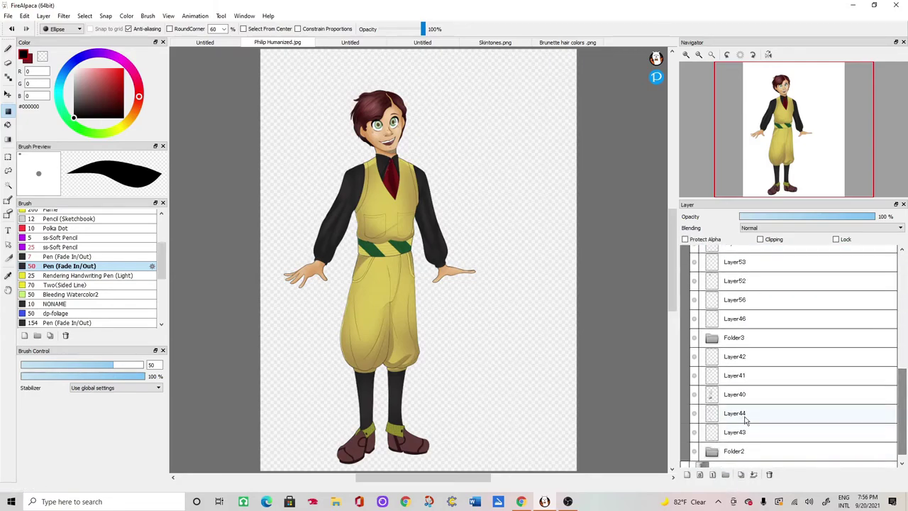
{"action": "left_click_drag", "start_coordinate": [884, 400], "coordinate": [773, 400]}
{"action": "left_click", "coordinate": [762, 431]}
{"action": "left_click_drag", "start_coordinate": [901, 399], "coordinate": [902, 294]}
{"action": "left_click", "coordinate": [749, 324], "text": "shift"}
{"action": "left_click_drag", "start_coordinate": [747, 331], "coordinate": [758, 305]}
{"action": "left_click", "coordinate": [711, 305]}
{"action": "left_click", "coordinate": [696, 334]}
{"action": "left_click", "coordinate": [695, 333]}
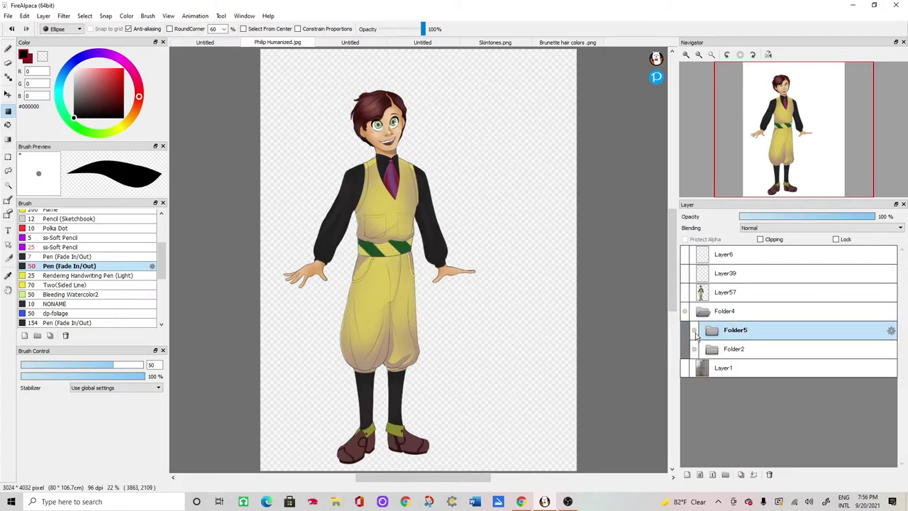
- Move Folder3 and Folder1 out of Folder5, placing Folder3 just above Folder2 and Folder1 above Folder5
{"action": "left_click", "coordinate": [698, 334]}
{"action": "scroll", "coordinate": [832, 331], "scroll_direction": "down", "scroll_amount": 5}
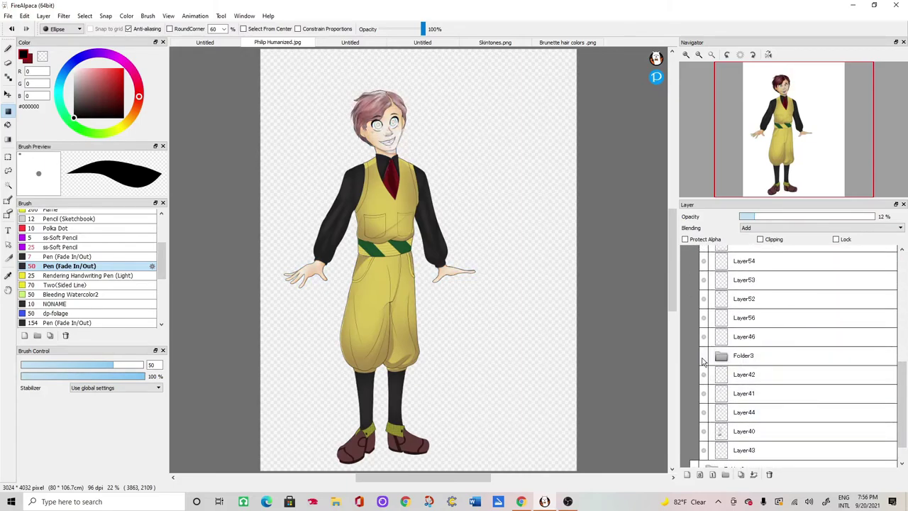
{"action": "left_click_drag", "start_coordinate": [703, 357], "coordinate": [757, 396]}
{"action": "left_click_drag", "start_coordinate": [750, 462], "coordinate": [751, 458]}
{"action": "scroll", "coordinate": [851, 425], "scroll_direction": "down", "scroll_amount": 1}
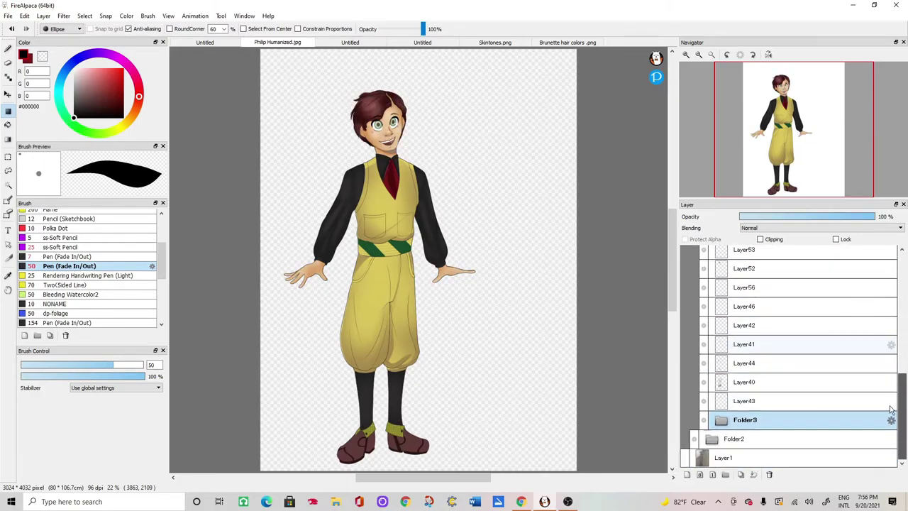
{"action": "left_click_drag", "start_coordinate": [764, 422], "coordinate": [759, 442]}
{"action": "key", "text": "ctrl+z"}
{"action": "left_click_drag", "start_coordinate": [902, 376], "coordinate": [902, 263]}
- Collapse Folder5, test the visibility of the shading folders and leave Folder5 hidden so only flat colours remain
{"action": "left_click", "coordinate": [712, 349]}
{"action": "left_click", "coordinate": [695, 349]}
{"action": "left_click", "coordinate": [695, 330]}
{"action": "left_click", "coordinate": [695, 331]}
{"action": "left_click", "coordinate": [694, 349]}
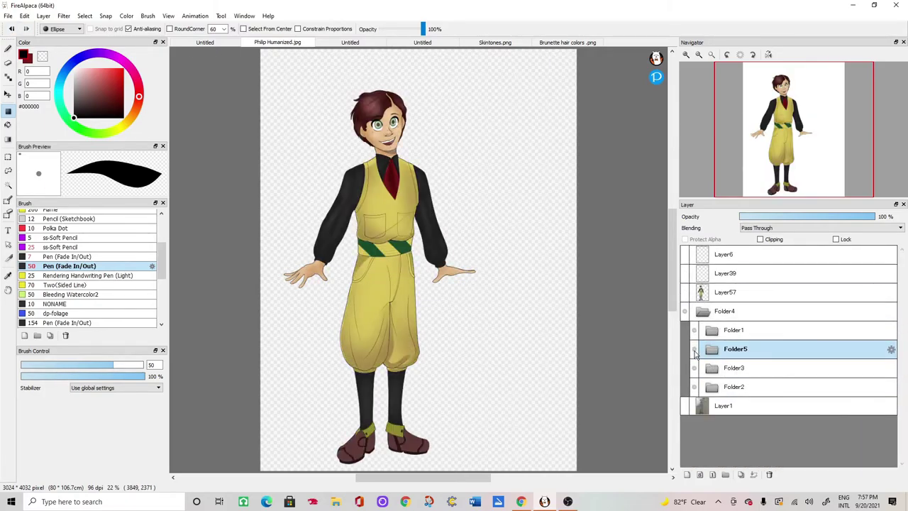
{"action": "left_click", "coordinate": [695, 349]}
- Cover the clothes with filled ellipses in brown #664A36 on a new layer above Folder2 and turn on its clipping
{"action": "left_click", "coordinate": [698, 388]}
{"action": "key", "text": "ctrl+shift+n"}
{"action": "left_click", "coordinate": [369, 183], "text": "alt"}
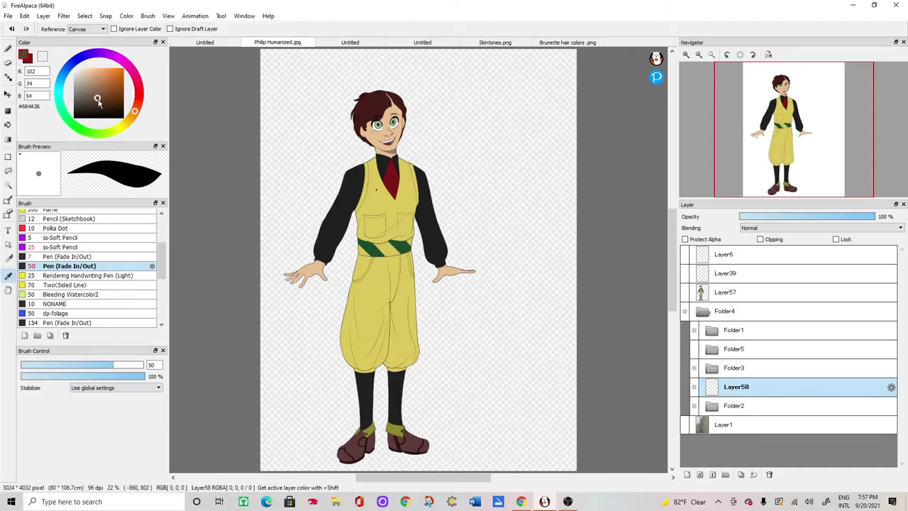
{"action": "left_click", "coordinate": [8, 111]}
{"action": "left_click_drag", "start_coordinate": [418, 412], "coordinate": [419, 413]}
{"action": "left_click_drag", "start_coordinate": [321, 144], "coordinate": [460, 414]}
{"action": "left_click_drag", "start_coordinate": [326, 415], "coordinate": [440, 471]}
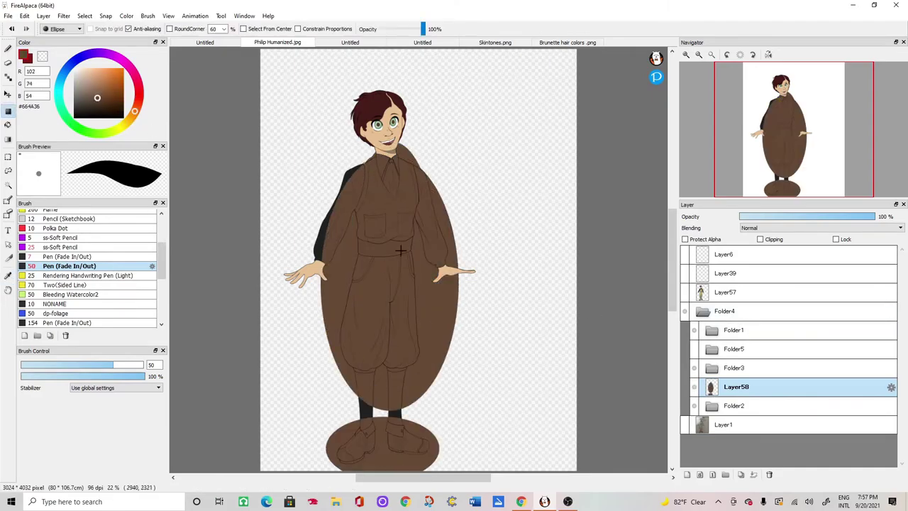
{"action": "left_click", "coordinate": [11, 29]}
{"action": "left_click_drag", "start_coordinate": [342, 415], "coordinate": [414, 442]}
{"action": "left_click", "coordinate": [761, 240]}
- Cut the brown shape and paste it inside Folder2 as a clipped layer directly above Layer12, recolouring the vest and trousers
{"action": "left_click", "coordinate": [713, 406]}
{"action": "left_click_drag", "start_coordinate": [904, 331], "coordinate": [904, 396]}
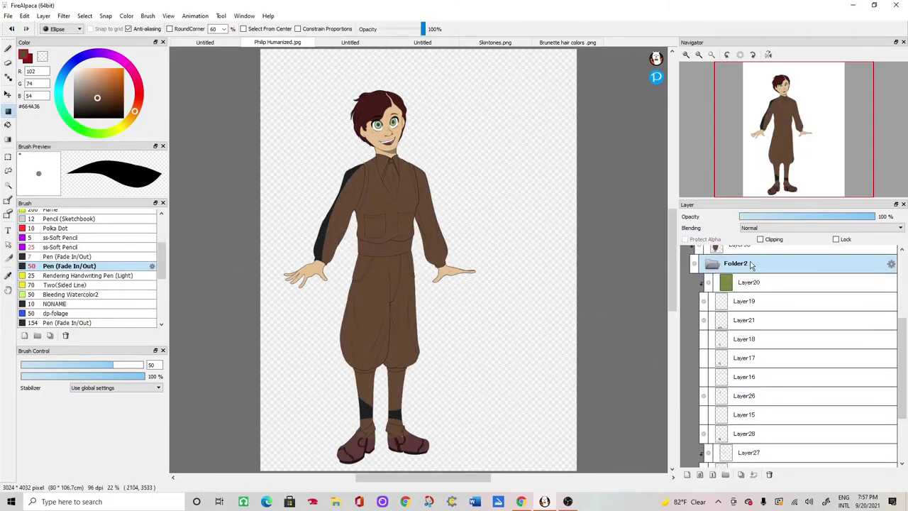
{"action": "left_click_drag", "start_coordinate": [753, 252], "coordinate": [752, 429]}
{"action": "left_click", "coordinate": [759, 227]}
{"action": "left_click", "coordinate": [761, 248]}
{"action": "key", "text": "ctrl+x"}
{"action": "key", "text": "ctrl+v"}
{"action": "left_click", "coordinate": [761, 239]}
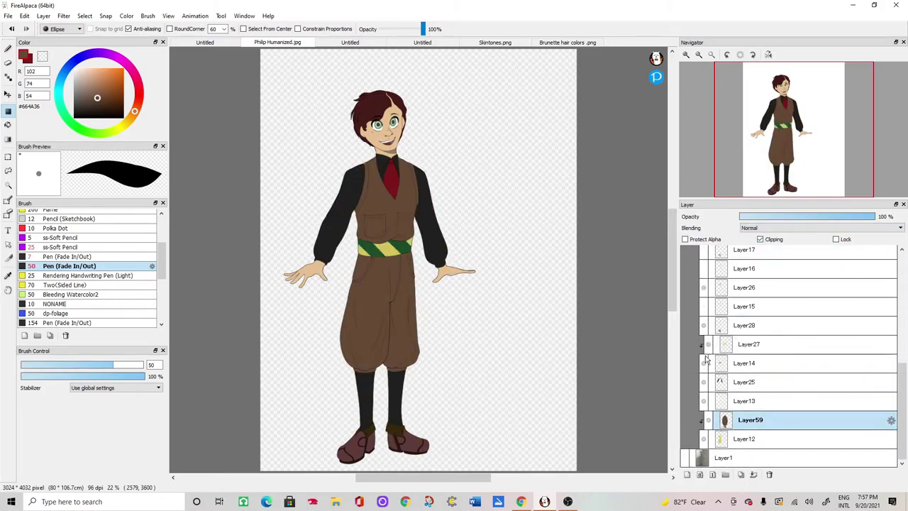
- Cover the striped belt with dark brown #25180E on a new clipped layer above Layer27
{"action": "left_click", "coordinate": [734, 349]}
{"action": "left_click", "coordinate": [735, 363]}
{"action": "left_click", "coordinate": [110, 103]}
{"action": "left_click", "coordinate": [739, 347]}
{"action": "left_click", "coordinate": [738, 367]}
{"action": "left_click", "coordinate": [707, 475]}
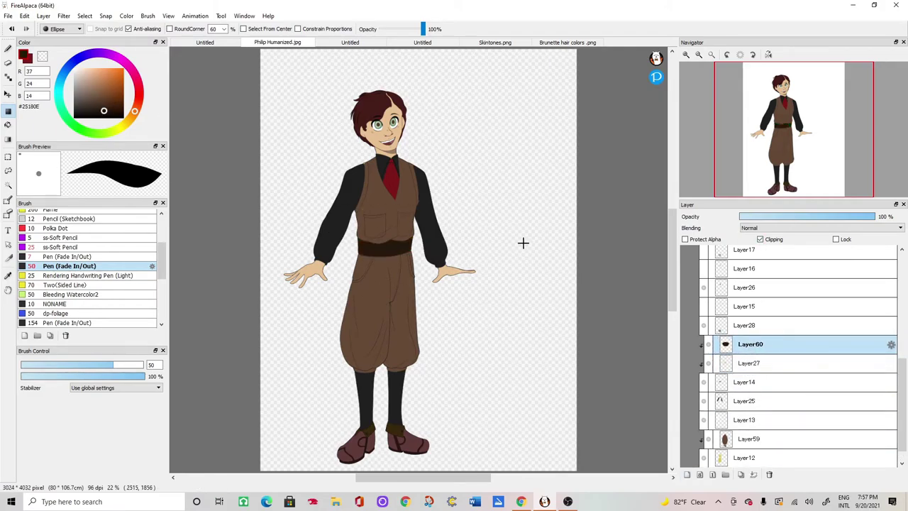
- Check Folder2's flat colours and hide Layer25 so the black shirt becomes white
{"action": "left_click_drag", "start_coordinate": [902, 376], "coordinate": [903, 268]}
{"action": "left_click", "coordinate": [712, 387]}
{"action": "left_click", "coordinate": [695, 387]}
{"action": "left_click", "coordinate": [695, 387]}
{"action": "left_click", "coordinate": [712, 388]}
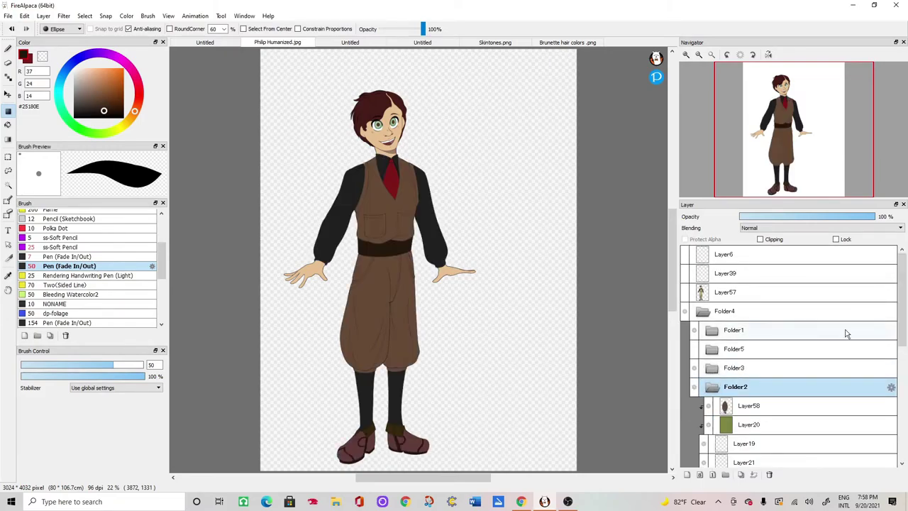
{"action": "scroll", "coordinate": [807, 344], "scroll_direction": "down", "scroll_amount": 10}
{"action": "double_click", "coordinate": [706, 419]}
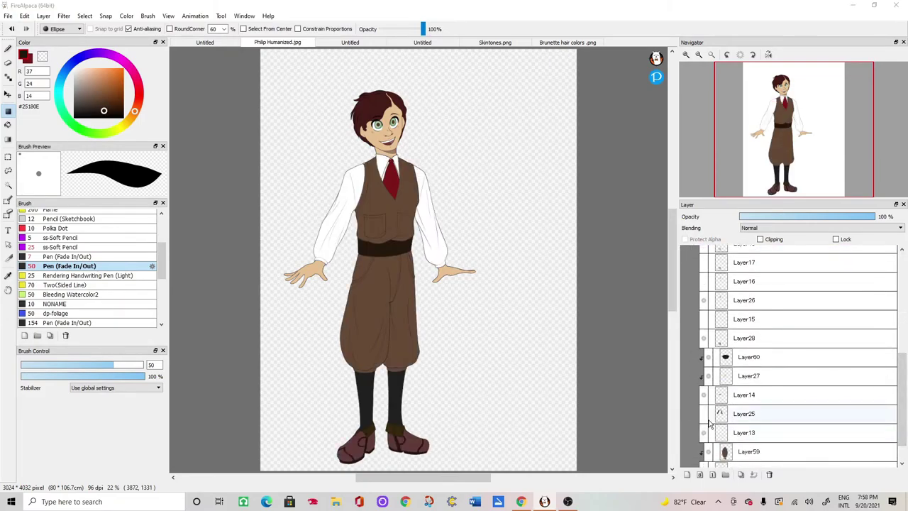
{"action": "left_click", "coordinate": [477, 338]}
{"action": "left_click", "coordinate": [704, 415]}
{"action": "left_click", "coordinate": [704, 415]}
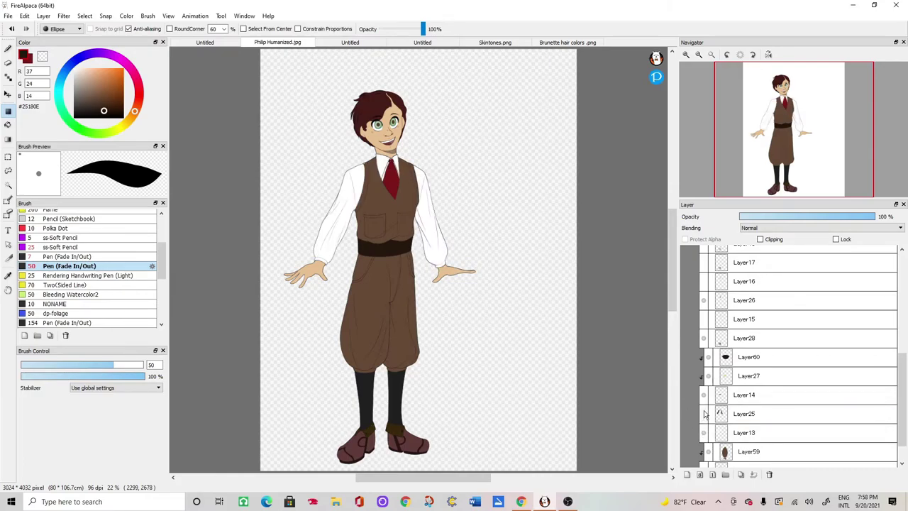
{"action": "left_click", "coordinate": [704, 414]}
{"action": "left_click", "coordinate": [705, 414]}
- Sample the vest's brown and cover the leftover yellow patch on the vest's shoulder on Layer59
{"action": "mouse_move", "coordinate": [902, 376]}
{"action": "left_mouse_down"}
{"action": "mouse_move", "coordinate": [899, 439]}
{"action": "mouse_move", "coordinate": [899, 376]}
{"action": "left_mouse_up"}
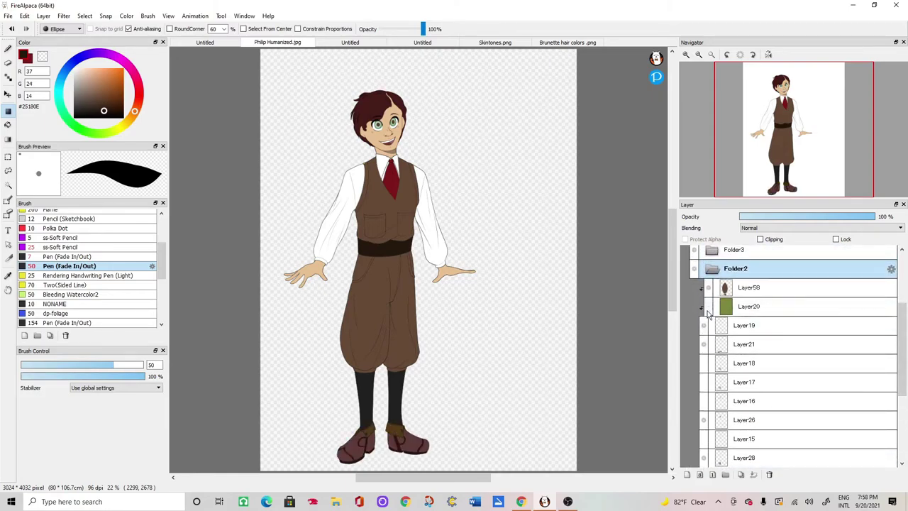
{"action": "left_click", "coordinate": [712, 420]}
{"action": "scroll", "coordinate": [433, 448], "scroll_direction": "up", "scroll_amount": 5}
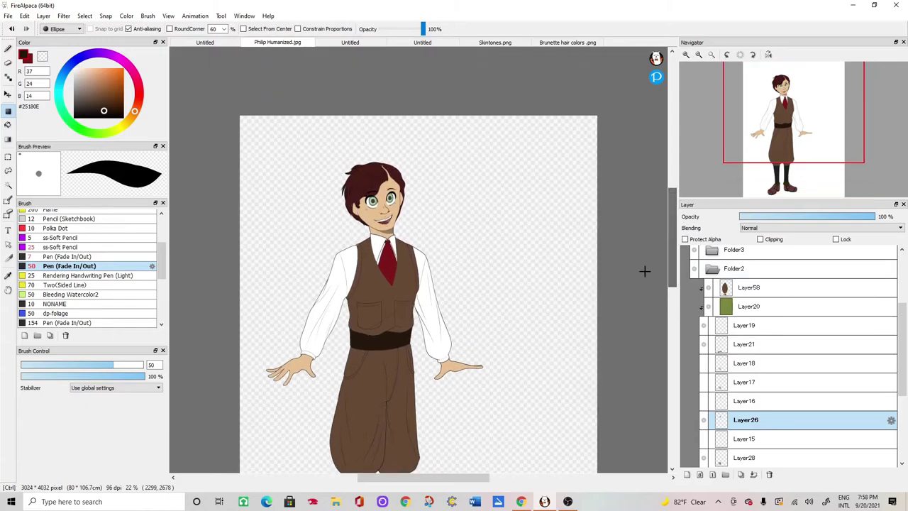
{"action": "scroll", "coordinate": [433, 448], "scroll_direction": "up", "scroll_amount": 1}
{"action": "left_click", "coordinate": [84, 16]}
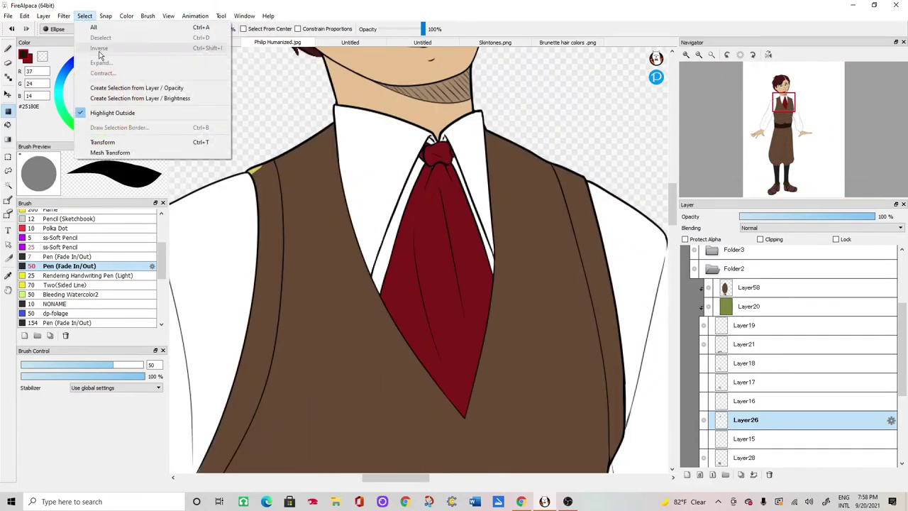
{"action": "left_click", "coordinate": [806, 422]}
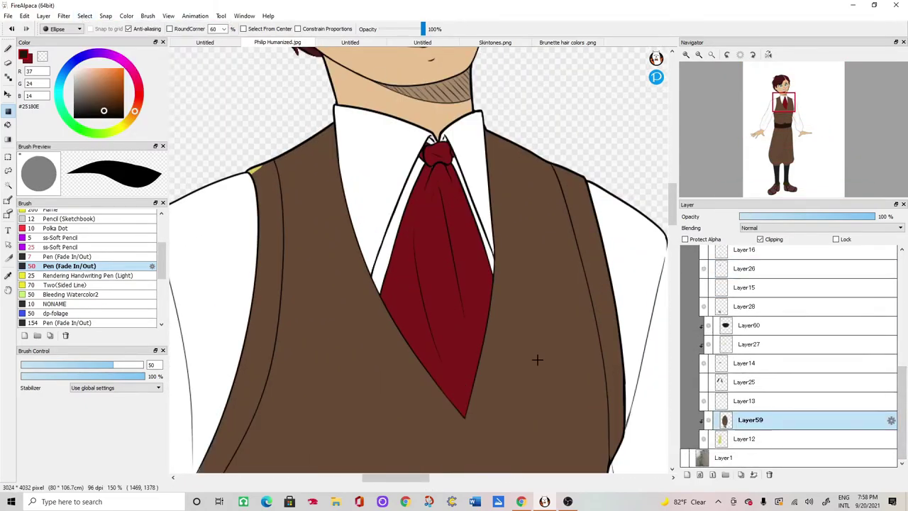
{"action": "left_click", "coordinate": [8, 276]}
{"action": "left_click", "coordinate": [280, 256]}
{"action": "left_click", "coordinate": [255, 169]}
- Add a new layer above Layer26, select the red tie from Layer26's opacity and add another layer for the tie pattern
{"action": "scroll", "coordinate": [896, 391], "scroll_direction": "up", "scroll_amount": 3}
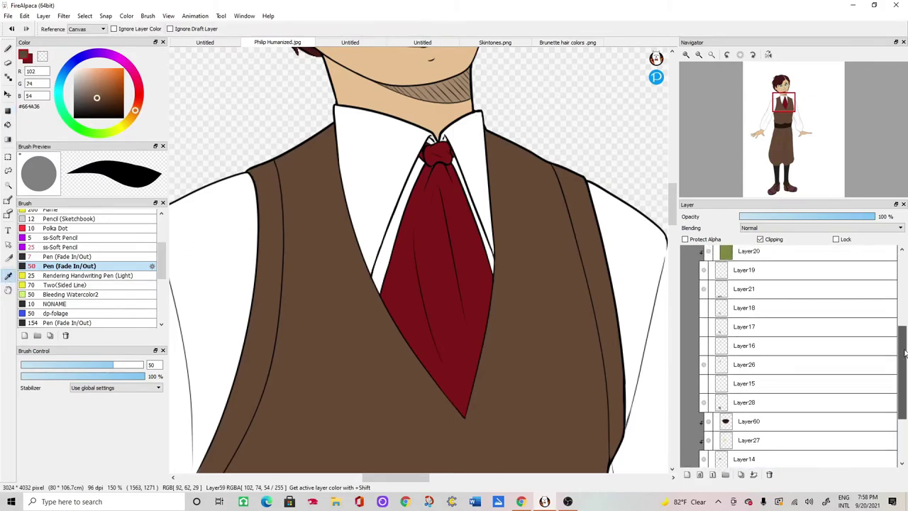
{"action": "left_click", "coordinate": [781, 378]}
{"action": "left_click", "coordinate": [696, 476]}
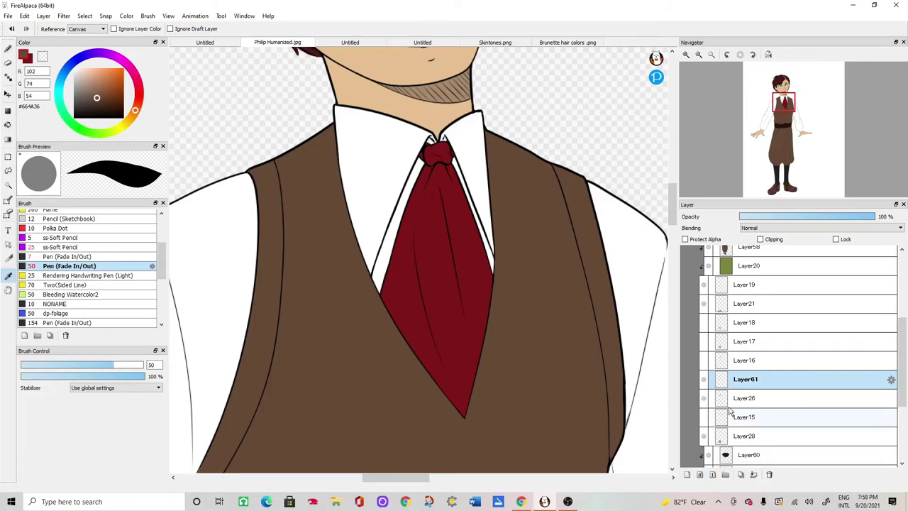
{"action": "left_click", "coordinate": [85, 15]}
{"action": "left_click", "coordinate": [110, 90]}
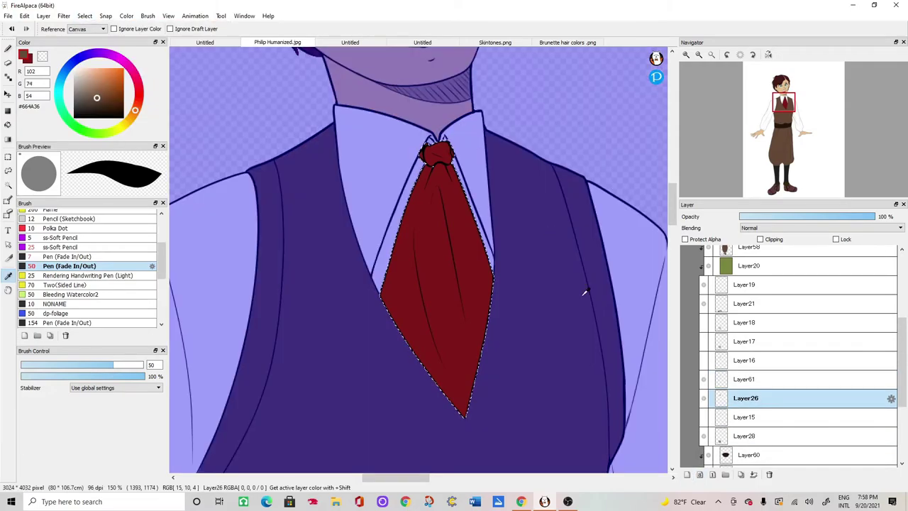
{"action": "left_click", "coordinate": [688, 474]}
- Choose white as the brush colour, add a Polka Dot brush and set its interval to 29
{"action": "left_click", "coordinate": [7, 49]}
{"action": "left_click", "coordinate": [74, 69]}
{"action": "left_click_drag", "start_coordinate": [162, 260], "coordinate": [164, 304]}
{"action": "left_click", "coordinate": [25, 334]}
{"action": "left_click", "coordinate": [96, 376]}
{"action": "left_click", "coordinate": [497, 269]}
{"action": "left_click_drag", "start_coordinate": [561, 305], "coordinate": [562, 362]}
{"action": "left_click", "coordinate": [505, 402]}
{"action": "left_click", "coordinate": [486, 285]}
{"action": "left_click", "coordinate": [127, 365]}
{"action": "left_click", "coordinate": [47, 365]}
{"action": "mouse_move", "coordinate": [84, 402]}
{"action": "left_mouse_down"}
{"action": "mouse_move", "coordinate": [74, 402]}
{"action": "mouse_move", "coordinate": [107, 415]}
{"action": "mouse_move", "coordinate": [78, 401]}
{"action": "left_mouse_up"}
- Paint white polka dots over the selected red tie with a brush size of 18, redoing the first attempt
{"action": "key", "text": "ctrl+minus"}
{"action": "left_click", "coordinate": [86, 365]}
{"action": "left_click_drag", "start_coordinate": [409, 248], "coordinate": [429, 343]}
{"action": "key", "text": "ctrl+z"}
{"action": "left_click", "coordinate": [74, 366]}
{"action": "left_click", "coordinate": [67, 365]}
{"action": "left_click_drag", "start_coordinate": [432, 188], "coordinate": [447, 347]}
{"action": "key", "text": "ctrl+minus"}
{"action": "key", "text": "ctrl+minus"}
{"action": "key", "text": "ctrl+minus"}
{"action": "key", "text": "ctrl+minus"}
{"action": "key", "text": "ctrl+minus"}
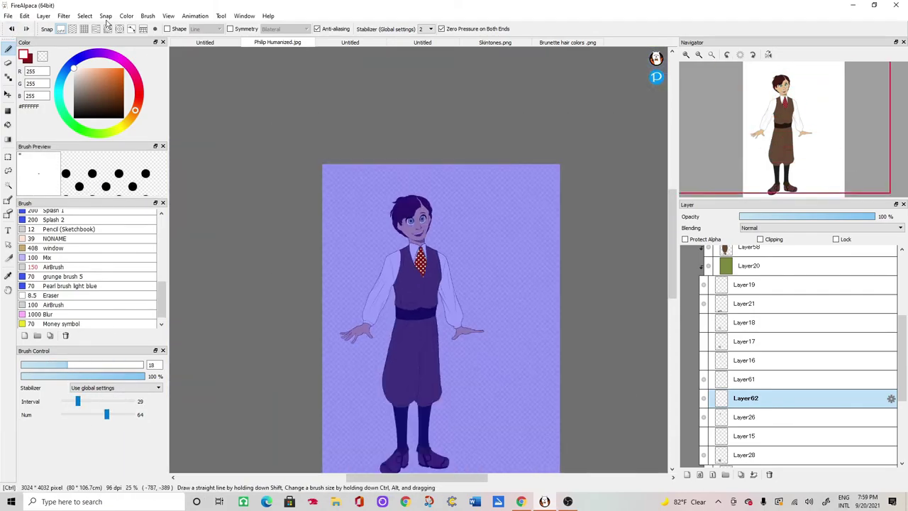
- Deselect, hide the red tie and its polka dots, and fill the tie and its knot white on a new layer
{"action": "key", "text": "ctrl+d"}
{"action": "left_click", "coordinate": [704, 417]}
{"action": "left_click", "coordinate": [703, 398]}
{"action": "left_click", "coordinate": [688, 475]}
{"action": "key", "text": "ctrl+plus"}
{"action": "key", "text": "ctrl+plus"}
{"action": "key", "text": "ctrl+plus"}
{"action": "left_click", "coordinate": [7, 125]}
{"action": "key", "text": "ctrl+plus"}
{"action": "left_click", "coordinate": [482, 291]}
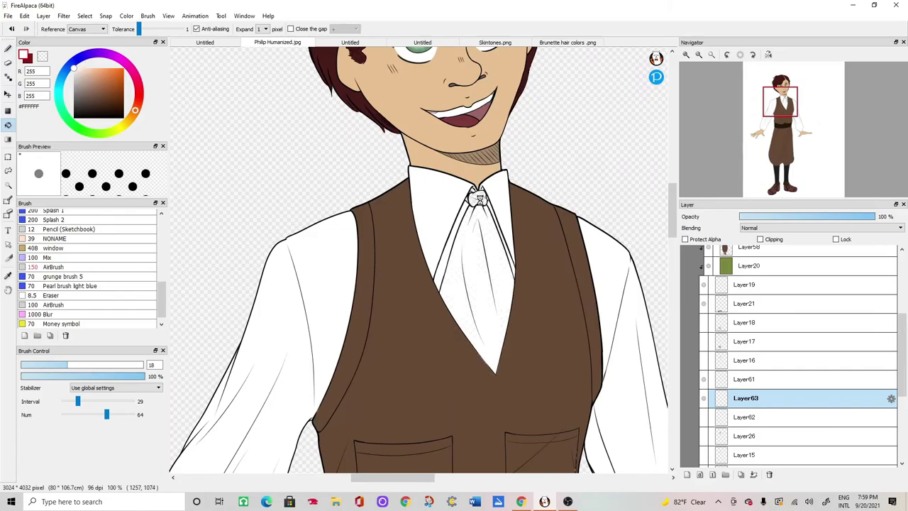
{"action": "key", "text": "ctrl+plus"}
{"action": "key", "text": "ctrl+plus"}
{"action": "key", "text": "ctrl+plus"}
{"action": "left_click", "coordinate": [326, 300]}
- Select the white tie from its layer's opacity, add a new layer and set red #FF2820 and light blue as the two colours
{"action": "left_click", "coordinate": [84, 16]}
{"action": "left_click", "coordinate": [99, 89]}
{"action": "left_click", "coordinate": [687, 475]}
{"action": "left_click", "coordinate": [30, 61]}
{"action": "left_click", "coordinate": [139, 91]}
{"action": "left_click", "coordinate": [118, 69]}
{"action": "left_click", "coordinate": [30, 60]}
{"action": "left_click", "coordinate": [60, 82]}
{"action": "left_click", "coordinate": [111, 69]}
- Paint light blue and red stripes across the white tie with the size 7 Pen (Fade In/Out) brush
{"action": "key", "text": "ctrl+minus"}
{"action": "scroll", "coordinate": [149, 267], "scroll_direction": "up", "scroll_amount": 10}
{"action": "scroll", "coordinate": [149, 267], "scroll_direction": "down", "scroll_amount": 3}
{"action": "left_click", "coordinate": [100, 247]}
{"action": "mouse_move", "coordinate": [384, 235]}
{"action": "left_mouse_down"}
{"action": "mouse_move", "coordinate": [359, 329]}
{"action": "mouse_move", "coordinate": [389, 373]}
{"action": "left_mouse_up"}
{"action": "mouse_move", "coordinate": [394, 231]}
{"action": "left_mouse_down"}
{"action": "mouse_move", "coordinate": [419, 333]}
{"action": "mouse_move", "coordinate": [426, 307]}
{"action": "left_mouse_up"}
{"action": "left_click", "coordinate": [30, 61]}
{"action": "left_click_drag", "start_coordinate": [404, 393], "coordinate": [389, 255]}
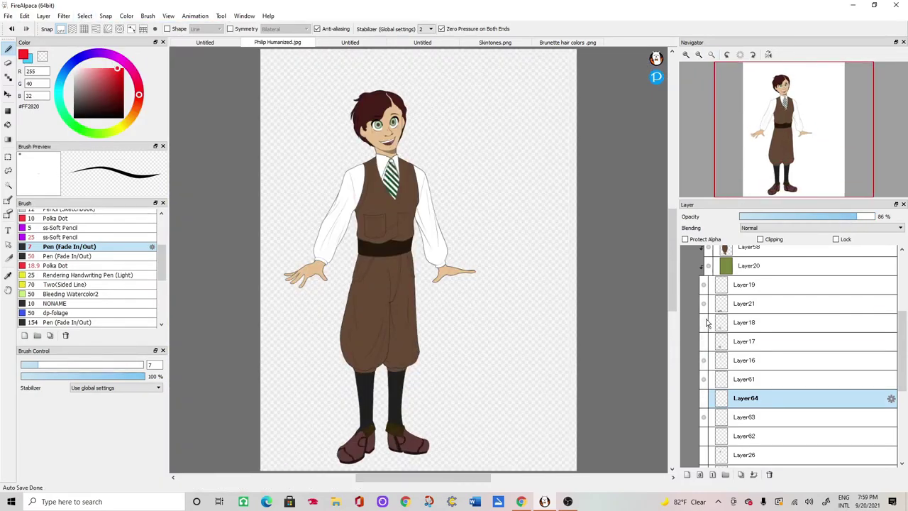
- Compare the alternative outfit details by switching the visibility of Layer18, Layer17 and Layer16 on and off
{"action": "left_click", "coordinate": [705, 323]}
{"action": "left_click", "coordinate": [703, 323]}
{"action": "left_click", "coordinate": [704, 342]}
{"action": "left_click", "coordinate": [704, 342]}
{"action": "left_click", "coordinate": [703, 362]}
{"action": "left_click", "coordinate": [704, 361]}
{"action": "left_click", "coordinate": [704, 347]}
{"action": "left_click", "coordinate": [704, 346]}
{"action": "left_click", "coordinate": [703, 360]}
{"action": "left_click", "coordinate": [703, 360]}
{"action": "scroll", "coordinate": [704, 351], "scroll_direction": "down", "scroll_amount": 3}
{"action": "scroll", "coordinate": [701, 344], "scroll_direction": "up", "scroll_amount": 3}
{"action": "left_click", "coordinate": [703, 341]}
{"action": "left_click", "coordinate": [704, 342]}
{"action": "left_click", "coordinate": [704, 361]}
{"action": "left_click", "coordinate": [705, 361]}
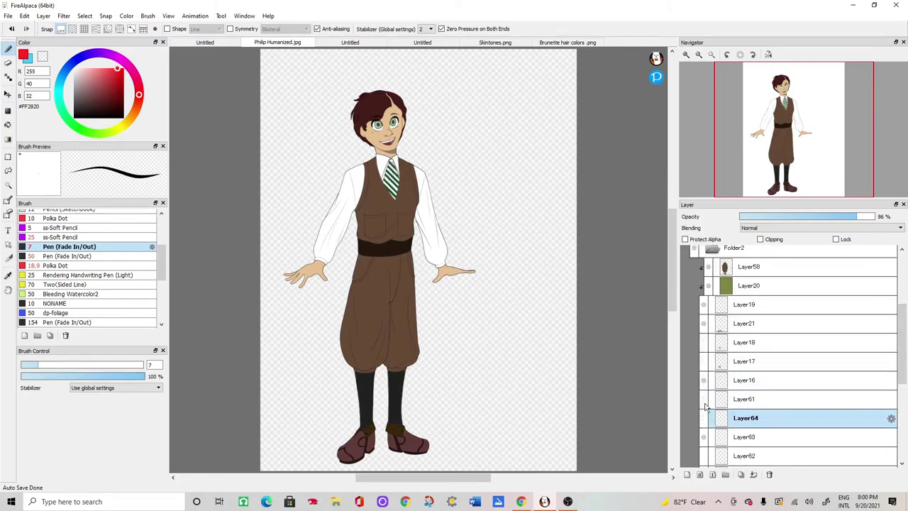
- Switch Layer16 and Layer63 on and off to compare the tie, leaving both layers hidden
{"action": "left_click", "coordinate": [704, 382]}
{"action": "left_click", "coordinate": [704, 381]}
{"action": "left_click", "coordinate": [703, 382]}
{"action": "left_click", "coordinate": [704, 437]}
{"action": "left_click", "coordinate": [704, 437]}
{"action": "left_click", "coordinate": [705, 437]}
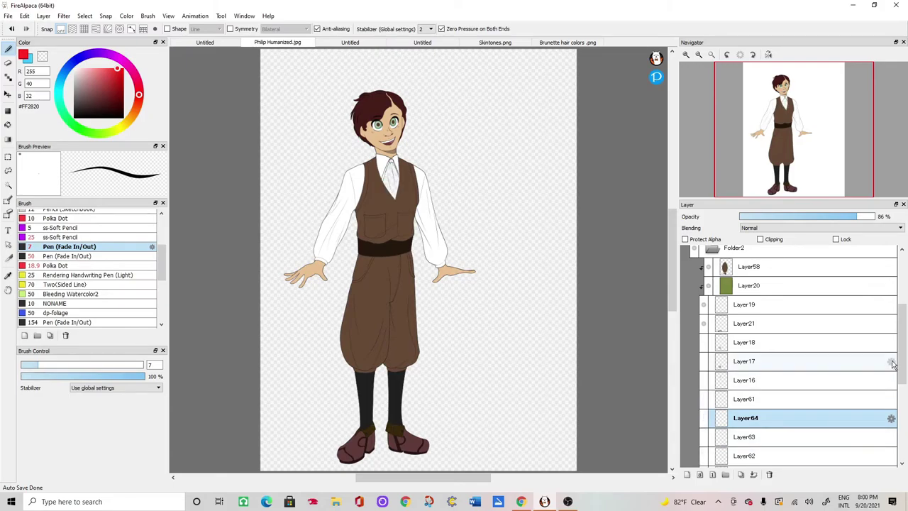
- Show the yellow tie base and the green stripes on Layer16, briefly checking Layer18 and Layer17
{"action": "scroll", "coordinate": [707, 426], "scroll_direction": "down", "scroll_amount": 3}
{"action": "left_click", "coordinate": [704, 398]}
{"action": "left_click", "coordinate": [704, 268]}
{"action": "left_click", "coordinate": [704, 268]}
{"action": "left_click_drag", "start_coordinate": [901, 369], "coordinate": [900, 340]}
{"action": "left_click", "coordinate": [704, 327]}
{"action": "left_click", "coordinate": [704, 327]}
{"action": "left_click", "coordinate": [703, 345]}
{"action": "left_click", "coordinate": [703, 345]}
{"action": "left_click", "coordinate": [704, 360]}
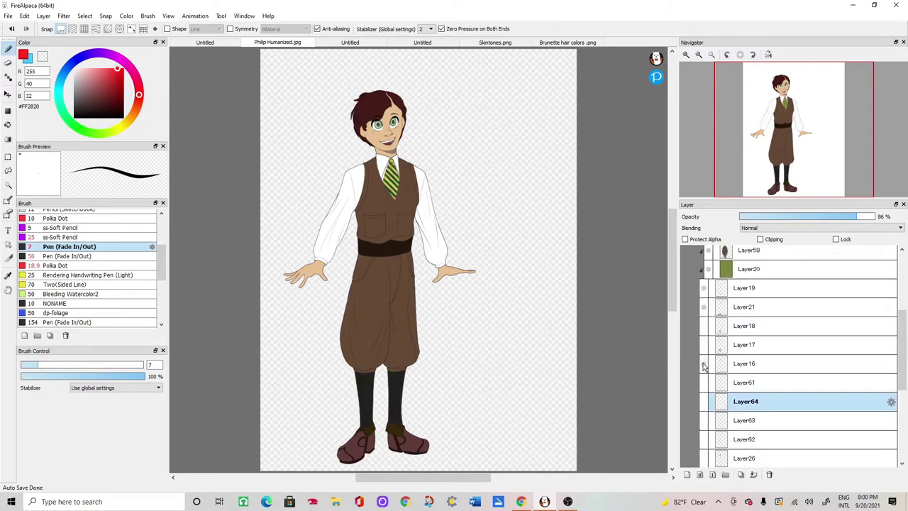
{"action": "mouse_move", "coordinate": [694, 71]}
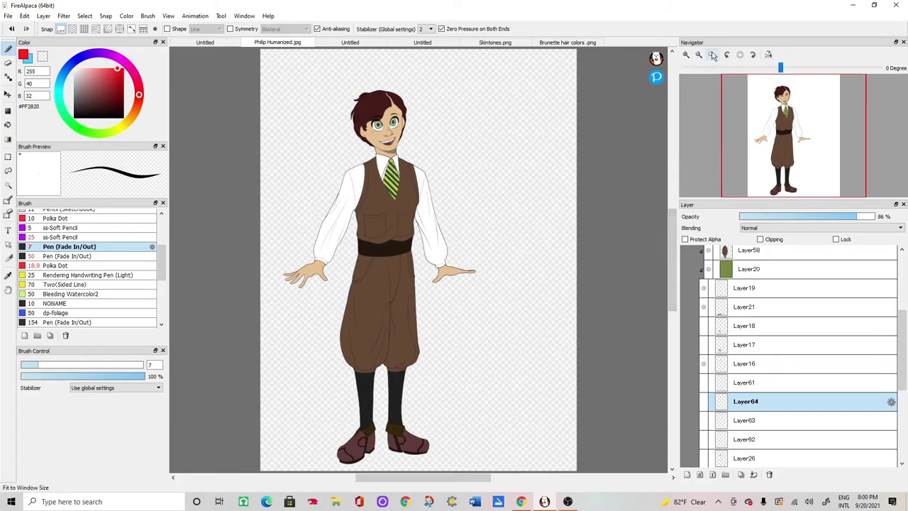
{"action": "key", "text": "m"}
{"action": "left_click_drag", "start_coordinate": [264, 69], "coordinate": [531, 484]}
{"action": "left_click", "coordinate": [726, 54]}
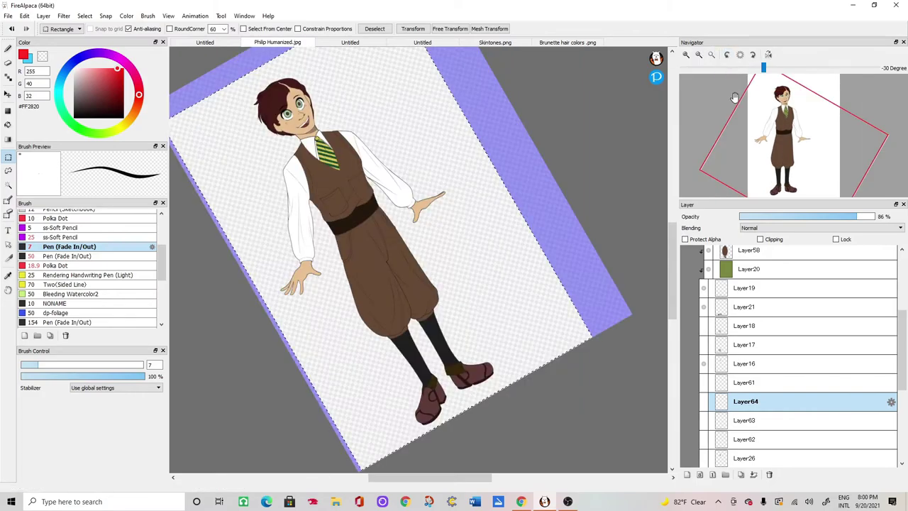
{"action": "left_click", "coordinate": [740, 55]}
- Show and select Layer57, the shaded version of the character above Folder4, and clear the canvas selection
{"action": "scroll", "coordinate": [787, 341], "scroll_direction": "up", "scroll_amount": 3}
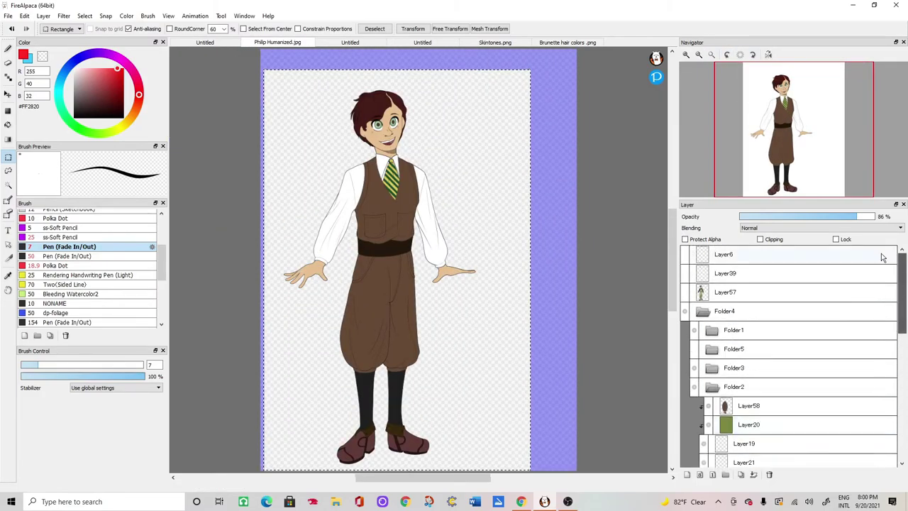
{"action": "left_click", "coordinate": [684, 291]}
{"action": "left_click", "coordinate": [685, 292]}
{"action": "left_click", "coordinate": [685, 292]}
{"action": "left_click", "coordinate": [758, 228]}
{"action": "left_click", "coordinate": [758, 235]}
{"action": "left_click", "coordinate": [713, 292]}
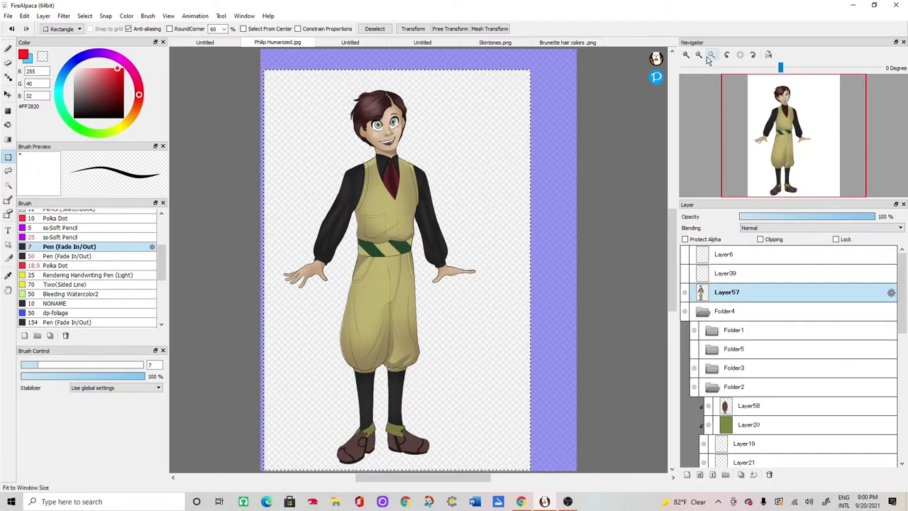
{"action": "left_click", "coordinate": [84, 16]}
{"action": "left_click", "coordinate": [95, 40]}
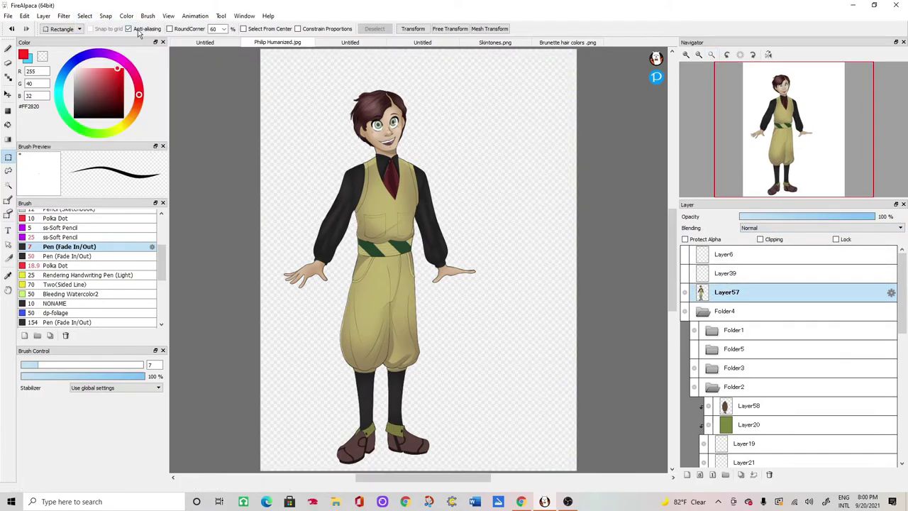
- Collapse Folder4, compare the outfits by switching Layer57 on and off, and select Layer57
{"action": "left_click", "coordinate": [686, 292]}
{"action": "left_click", "coordinate": [702, 315]}
{"action": "left_click", "coordinate": [686, 292]}
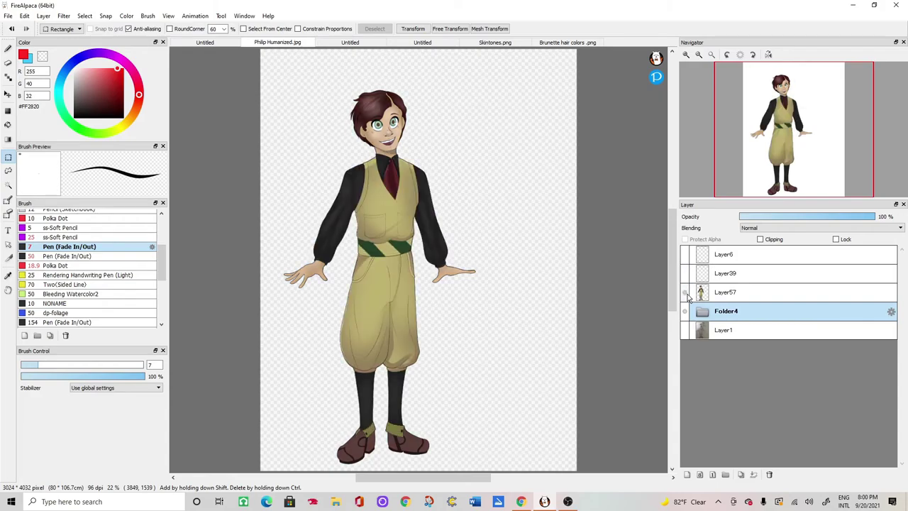
{"action": "left_click", "coordinate": [686, 292]}
{"action": "left_click", "coordinate": [686, 293]}
{"action": "left_click", "coordinate": [686, 292]}
{"action": "left_click", "coordinate": [686, 293]}
{"action": "left_click", "coordinate": [723, 292]}
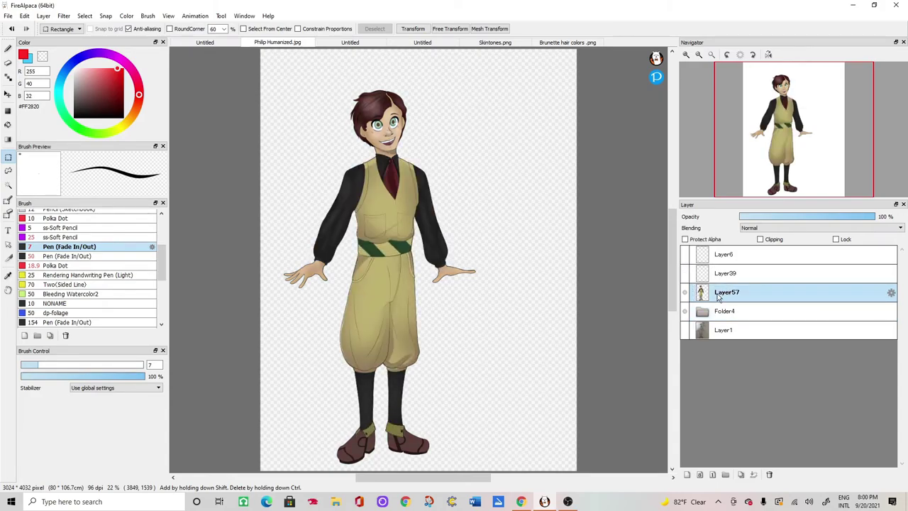
- Paste the shaded character as a layer in place of Layer57, check it against the outfit beneath, and select Folder4
{"action": "key", "text": "ctrl+v"}
{"action": "left_click", "coordinate": [684, 314]}
{"action": "left_click", "coordinate": [685, 292]}
{"action": "left_click", "coordinate": [686, 293]}
{"action": "left_click", "coordinate": [685, 293]}
{"action": "left_click", "coordinate": [686, 292]}
{"action": "left_click", "coordinate": [770, 228]}
{"action": "left_click", "coordinate": [769, 242]}
{"action": "left_click", "coordinate": [716, 308]}
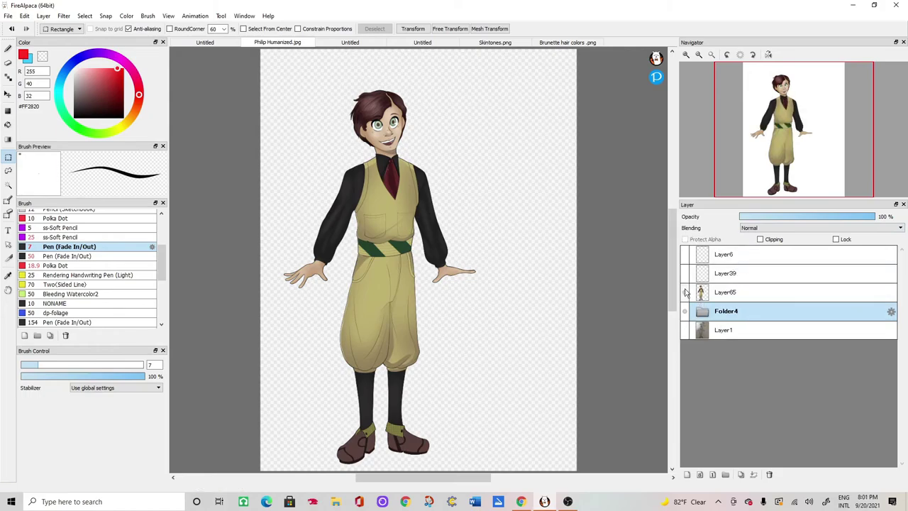
- Compare the shaded character with Folder4's outfit by switching Layer65's visibility on and off
{"action": "left_click", "coordinate": [685, 292]}
{"action": "left_click", "coordinate": [685, 292]}
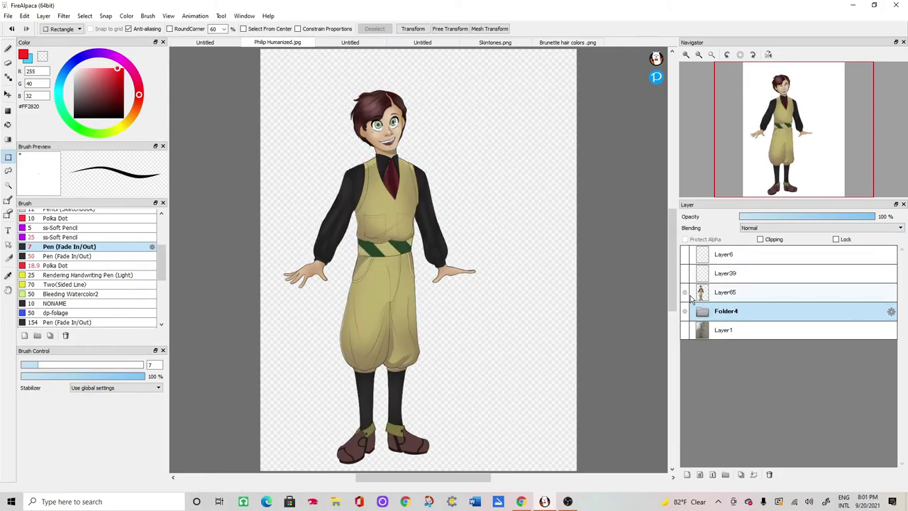
{"action": "left_click", "coordinate": [685, 292]}
{"action": "left_click", "coordinate": [686, 293]}
{"action": "left_click", "coordinate": [687, 293]}
{"action": "left_click", "coordinate": [685, 292]}
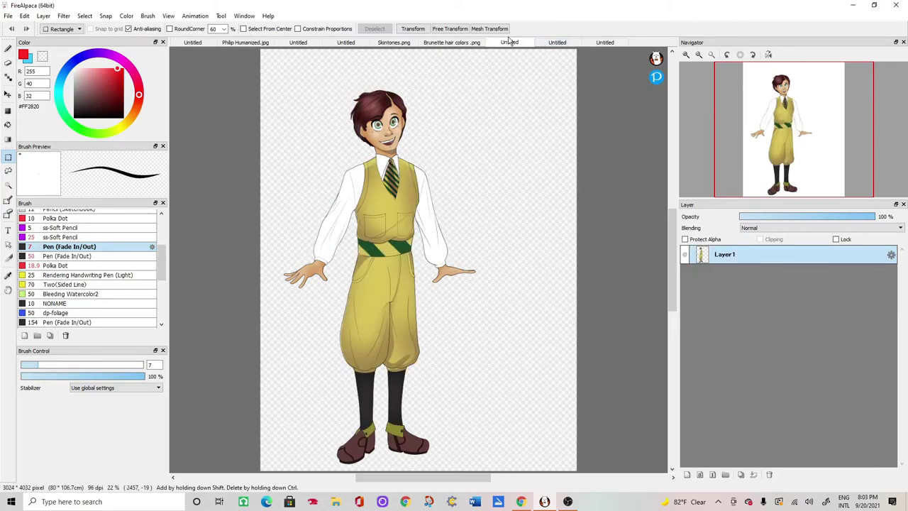
- Compare the finished outfit variants by viewing the last three open untitled documents in turn
{"action": "left_click", "coordinate": [597, 44]}
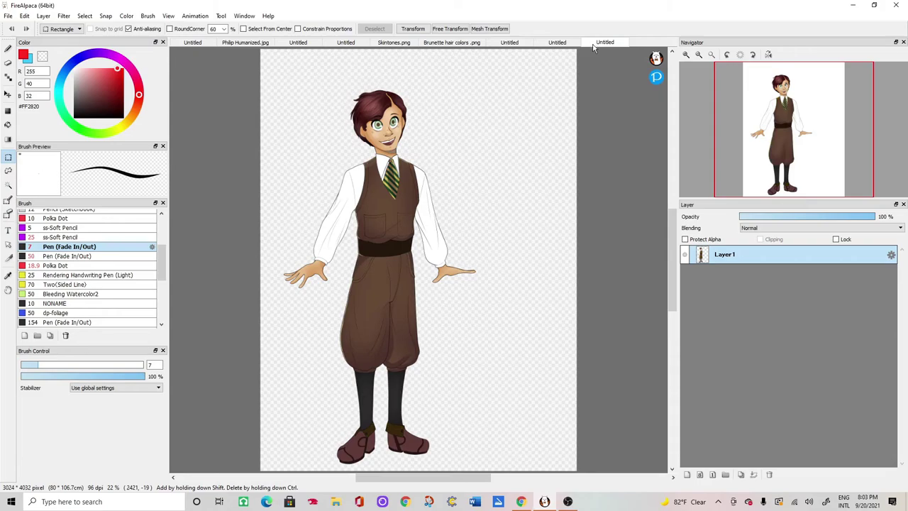
{"action": "left_click", "coordinate": [557, 43]}
{"action": "left_click", "coordinate": [521, 42]}
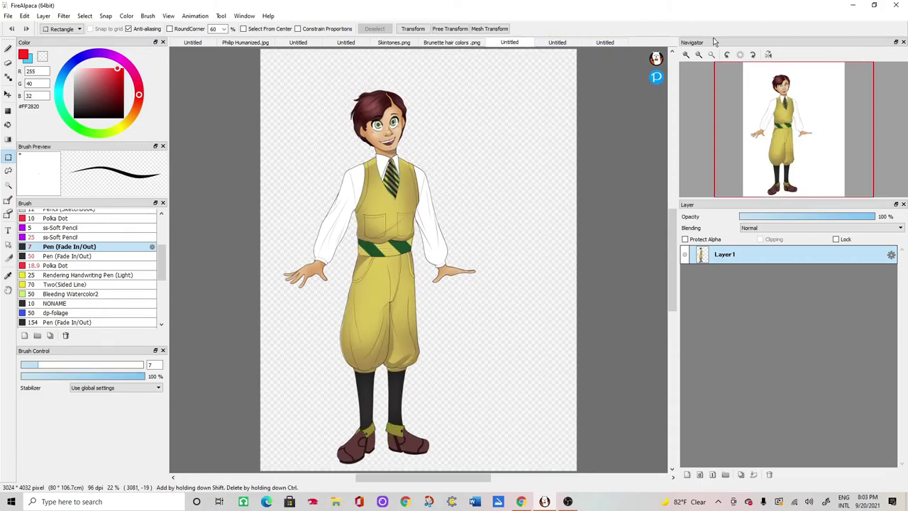
{"action": "left_click", "coordinate": [596, 42]}
{"action": "left_click", "coordinate": [557, 43]}
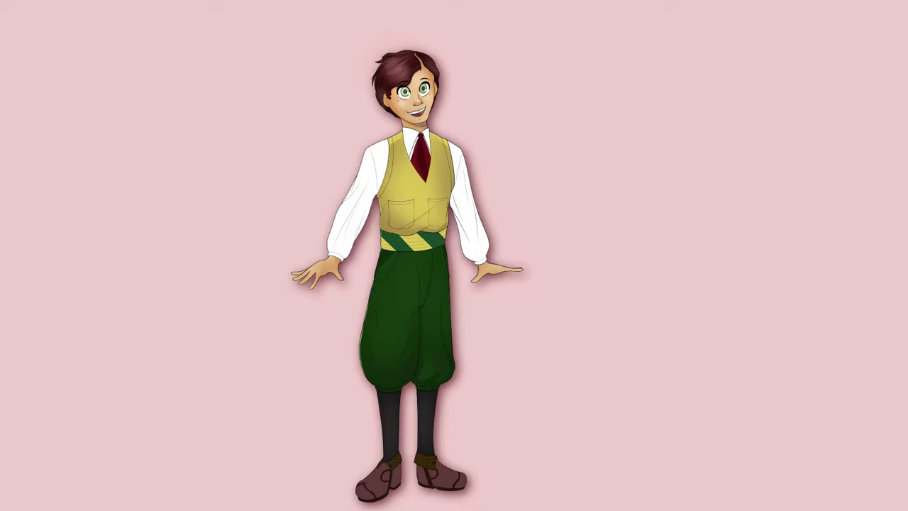